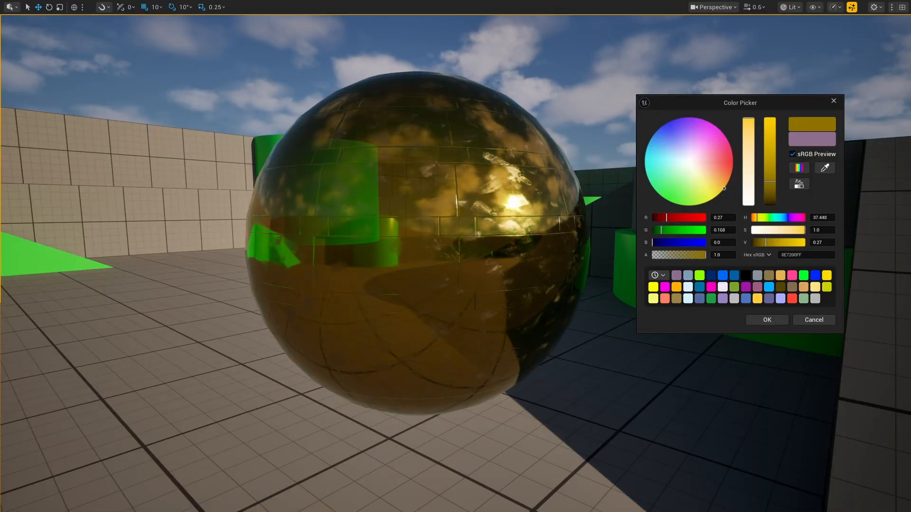
pyautogui.moveTo(724, 188); pyautogui.dragTo(727, 143)
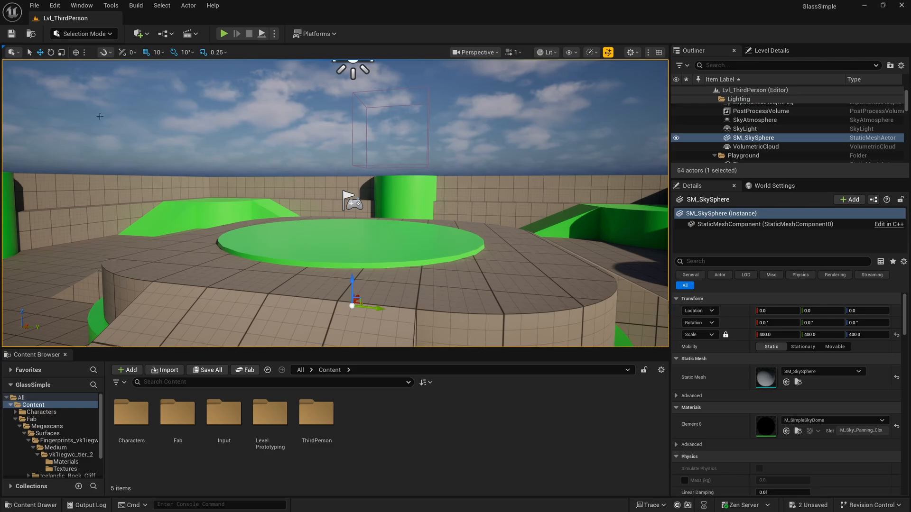
# - Open the Fab marketplace inside the editor and search it for "quixel print"
pyautogui.click(82, 6)
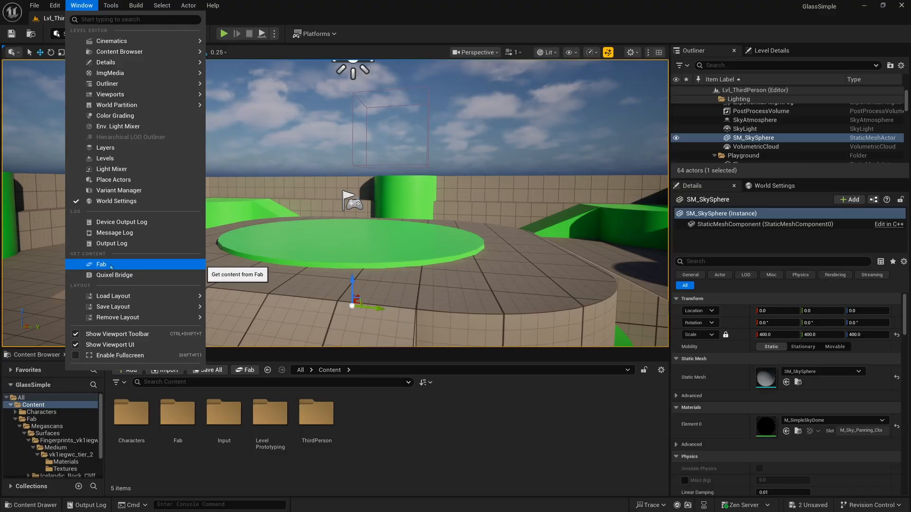
pyautogui.click(145, 264)
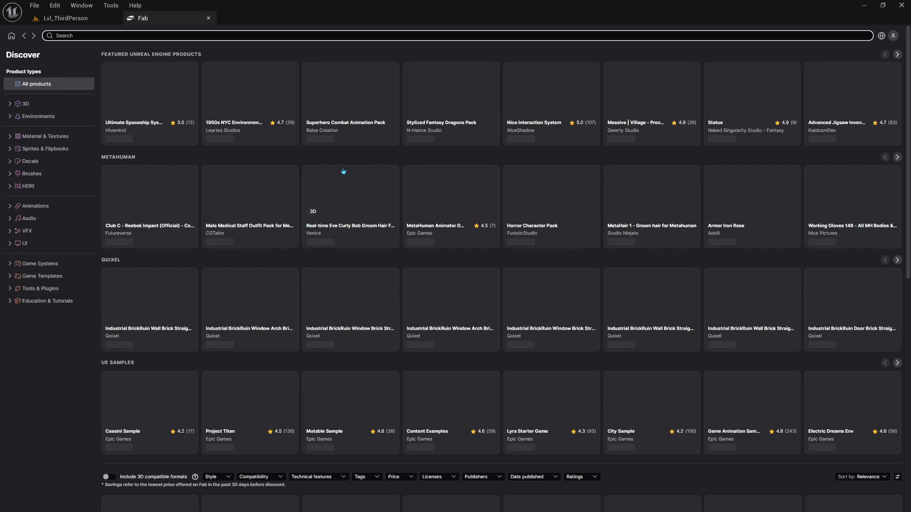
pyautogui.write('quixel print')
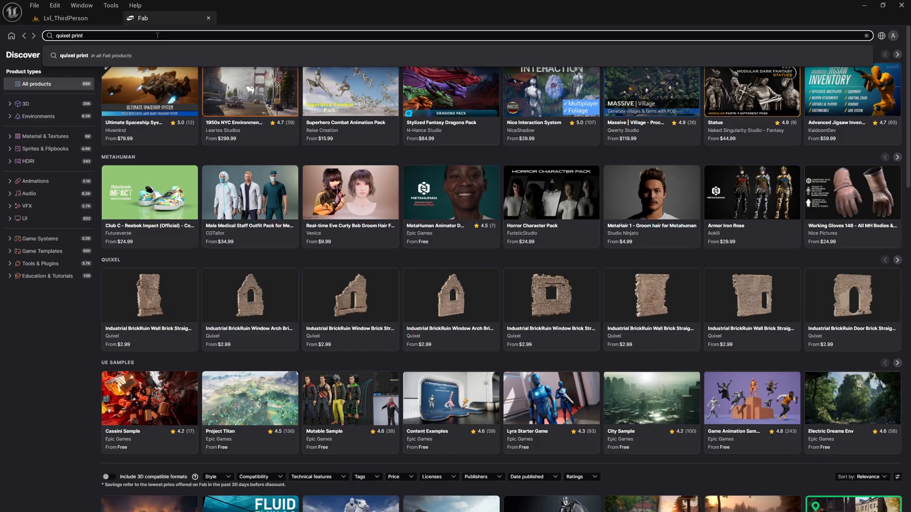
pyautogui.press('Return')
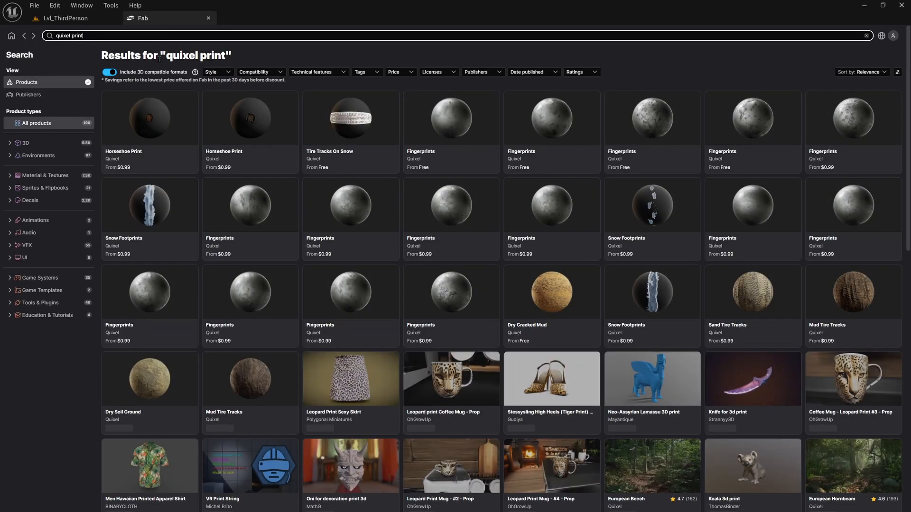
# - Narrow the search results to free products in the Material & Textures category
pyautogui.click(45, 175)
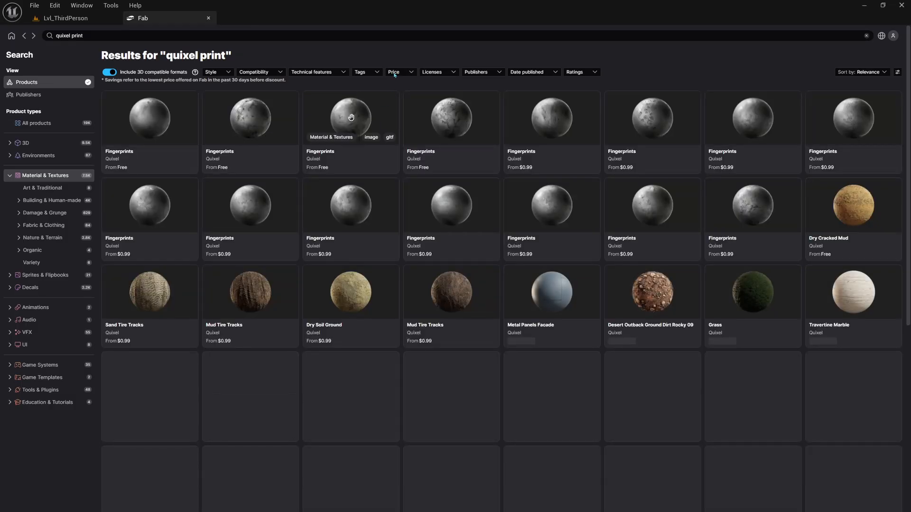
pyautogui.click(394, 73)
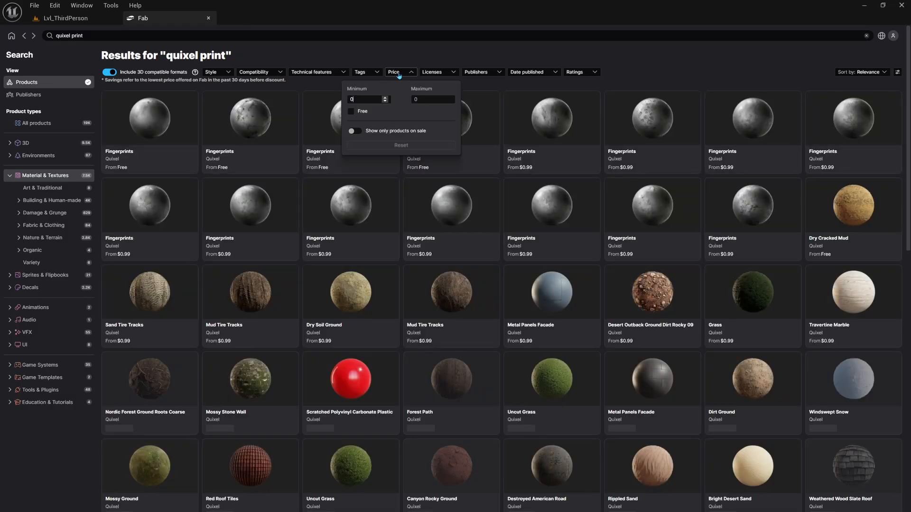
pyautogui.click(351, 112)
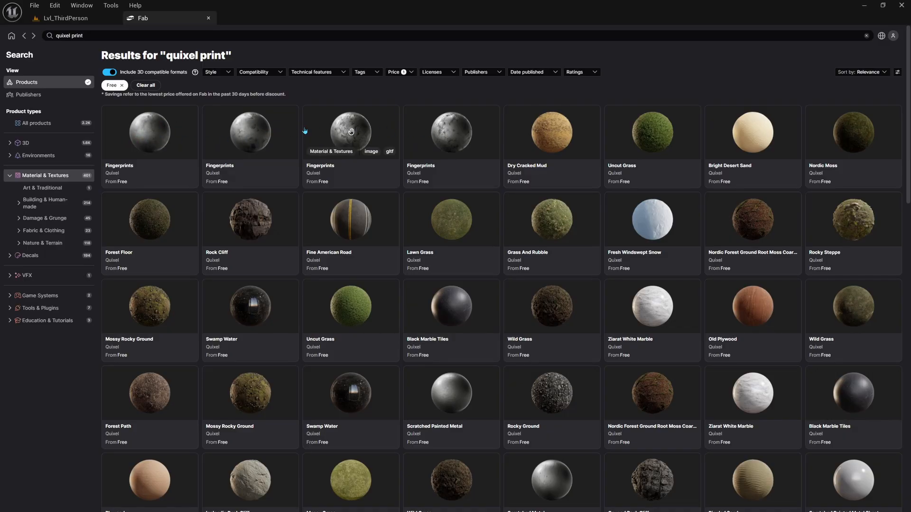
# - Open the third free Fingerprints material and add it to the project at Medium quality, accepting the Fab End User License Agreement
pyautogui.click(319, 179)
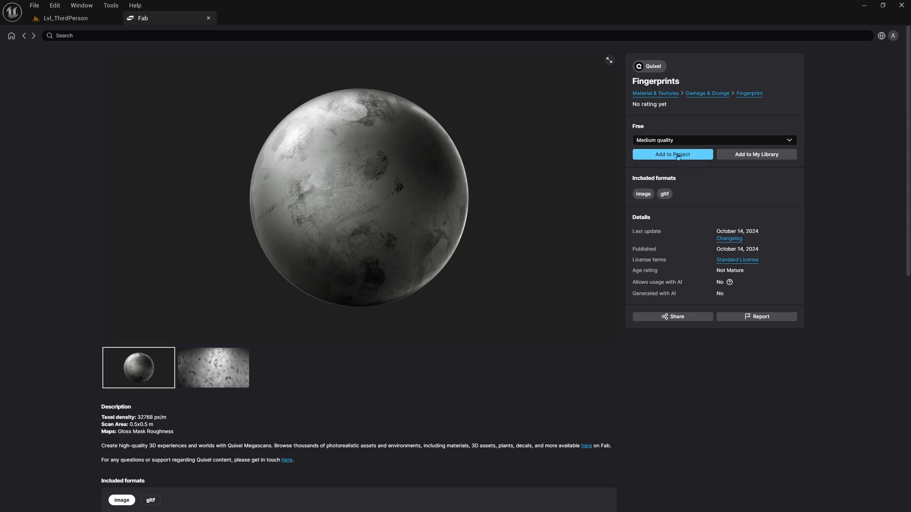
pyautogui.click(677, 140)
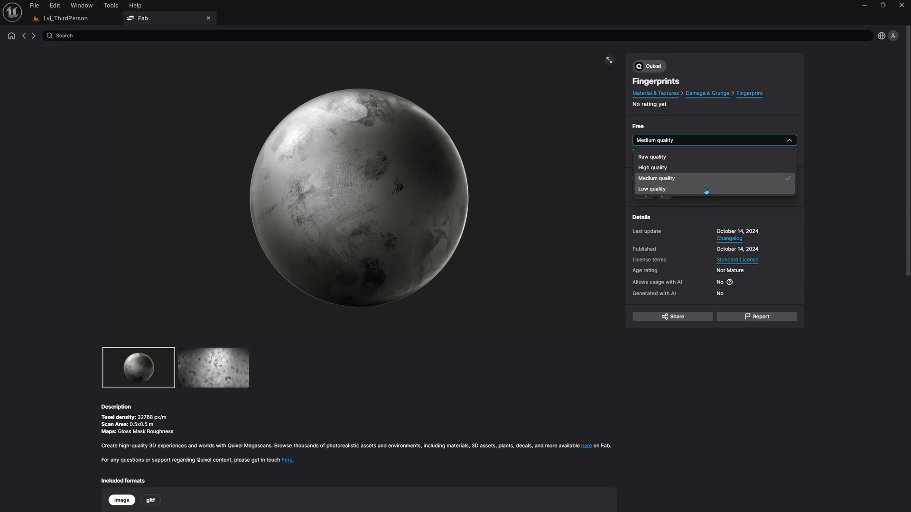
pyautogui.click(819, 176)
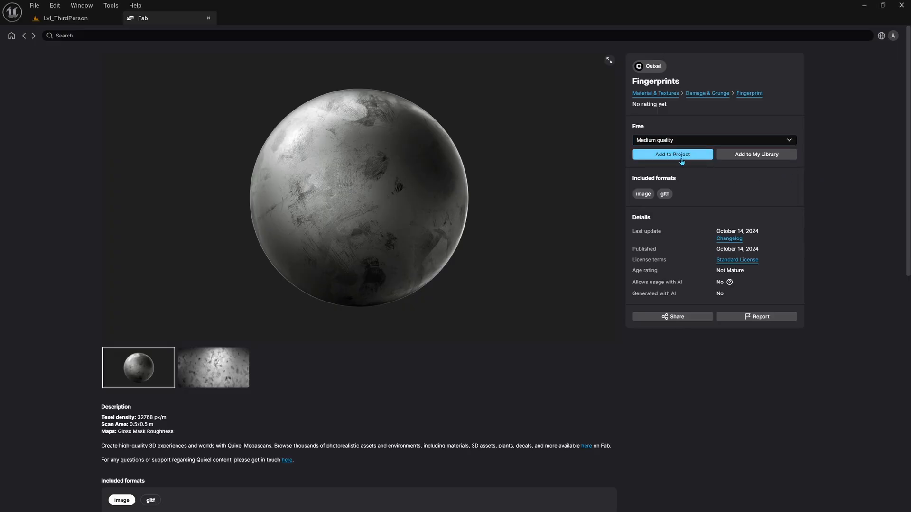
pyautogui.click(694, 139)
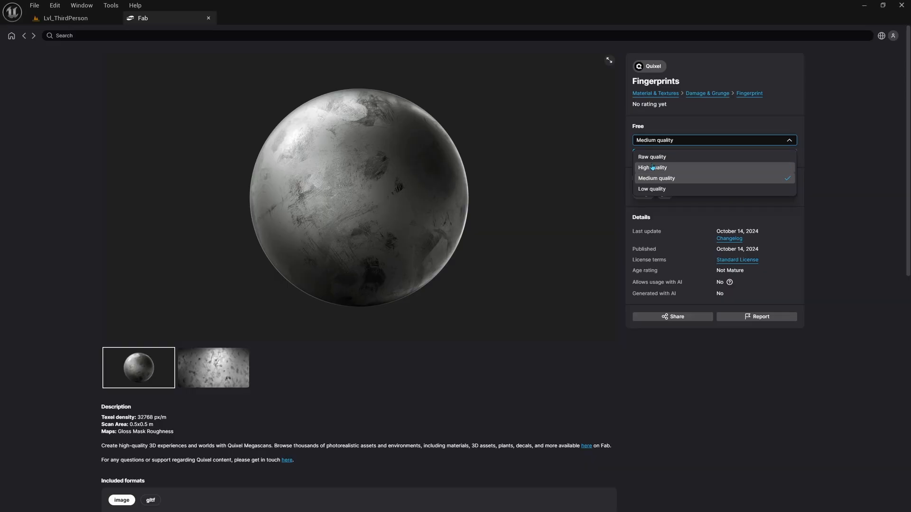
pyautogui.click(611, 160)
pyautogui.click(649, 155)
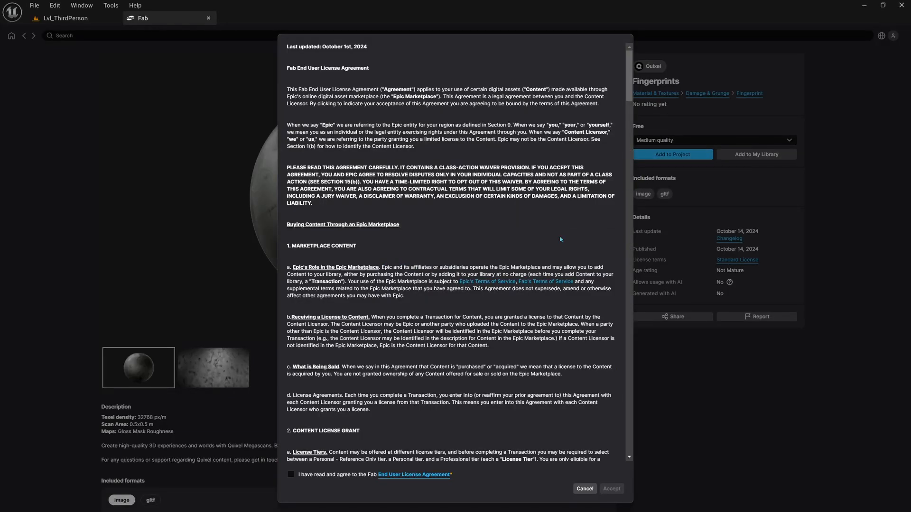
pyautogui.click(291, 475)
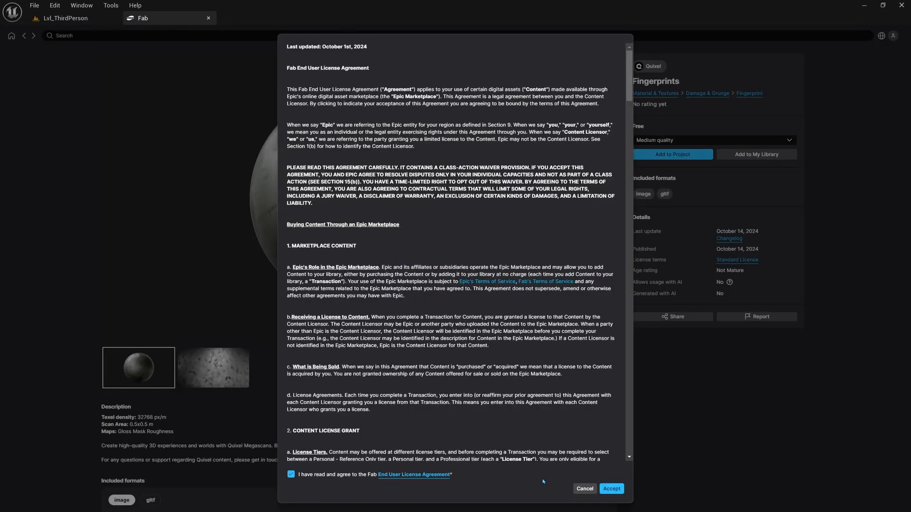
pyautogui.click(612, 489)
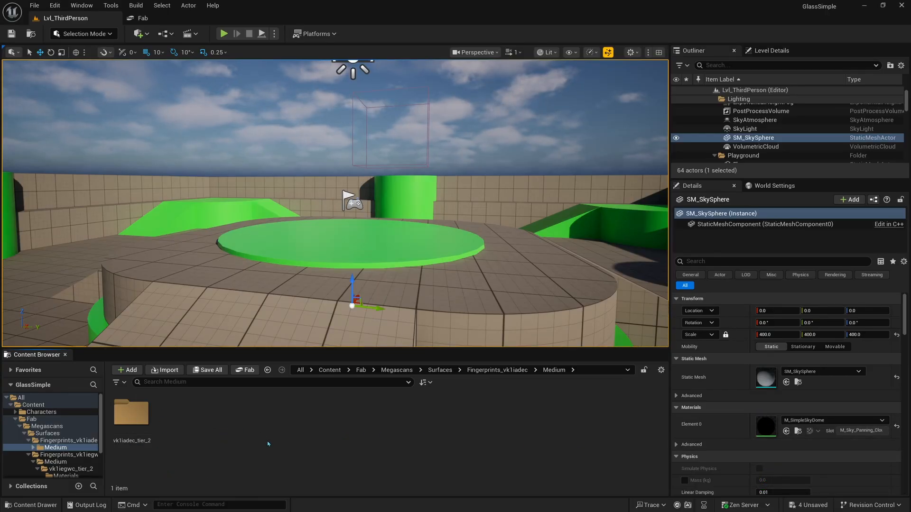
# - Browse from Content through Fab, Megascans and Surfaces to the Textures folder of Fingerprints_vk1iadec, under Medium and vk1iadec_tier_2
pyautogui.click(328, 370)
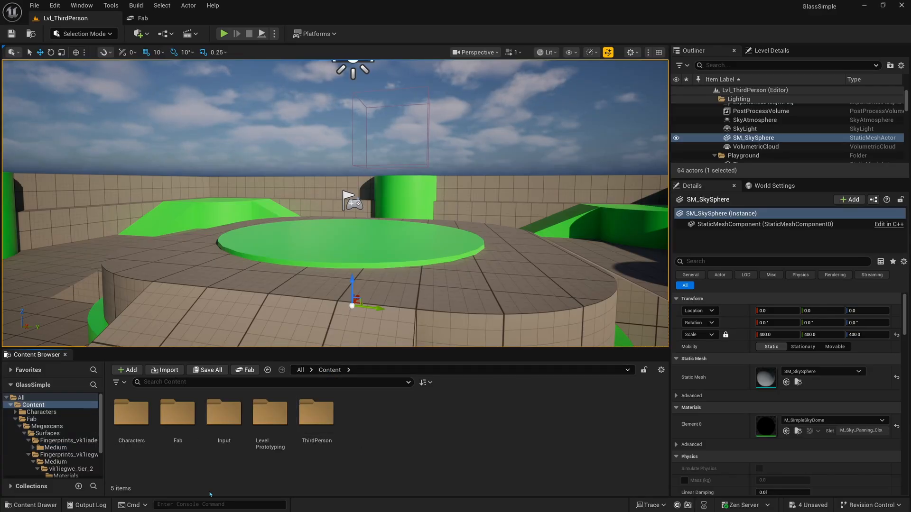
pyautogui.doubleClick(185, 416)
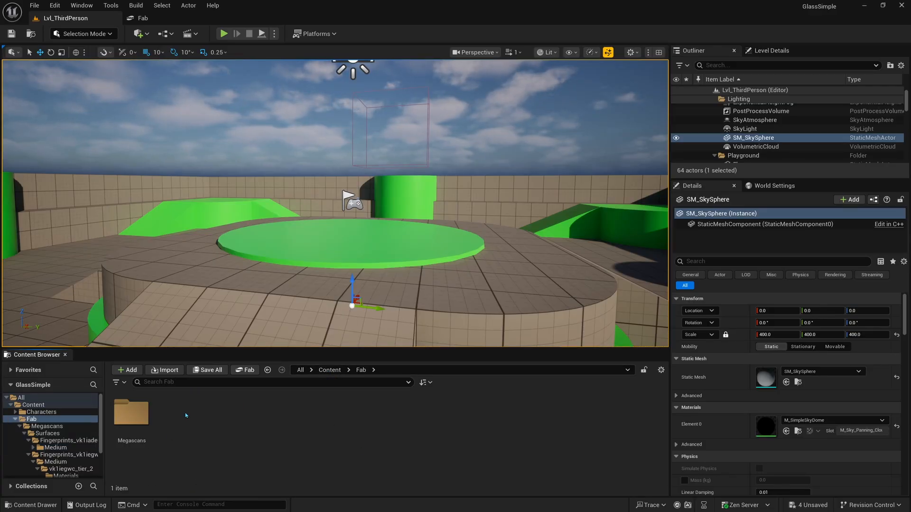
pyautogui.doubleClick(143, 426)
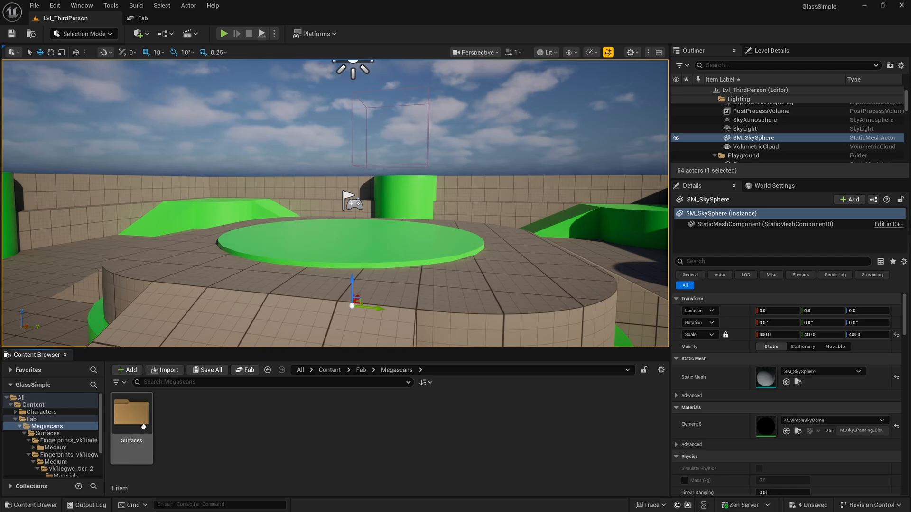
pyautogui.doubleClick(142, 426)
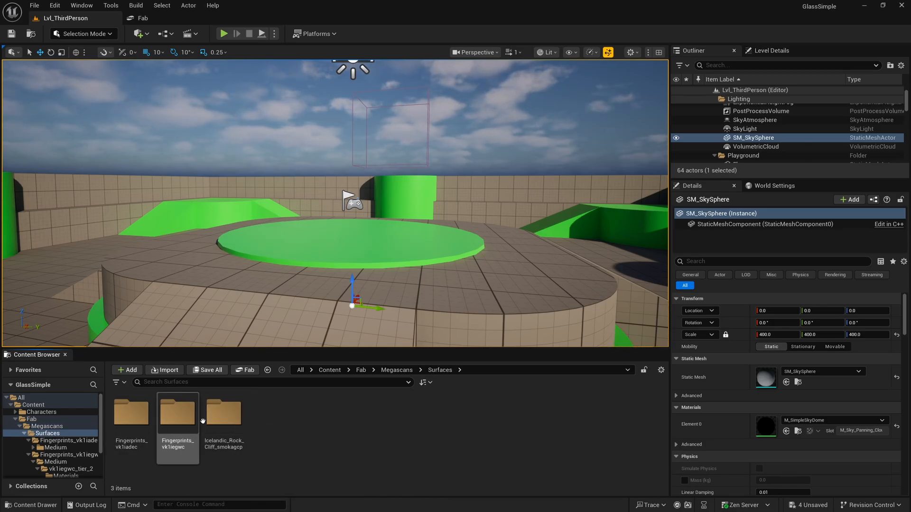
pyautogui.doubleClick(132, 415)
pyautogui.doubleClick(133, 417)
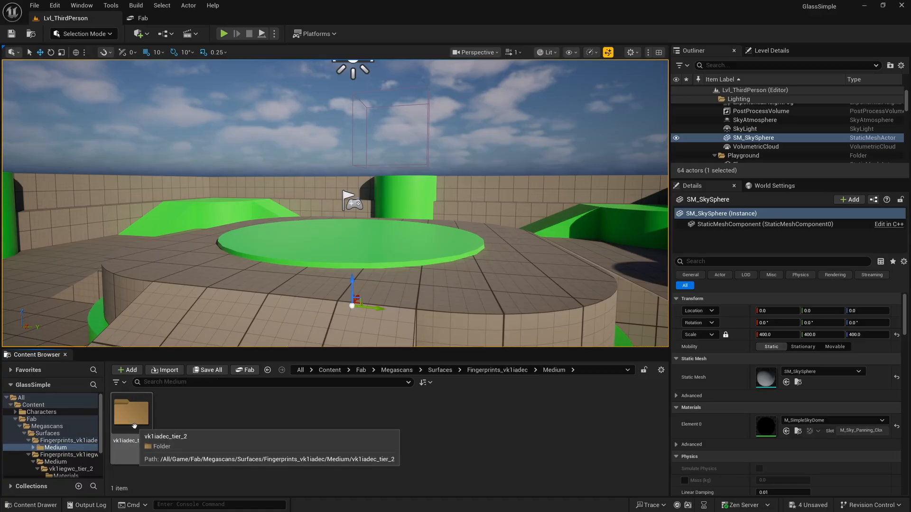
pyautogui.doubleClick(134, 426)
pyautogui.doubleClick(176, 417)
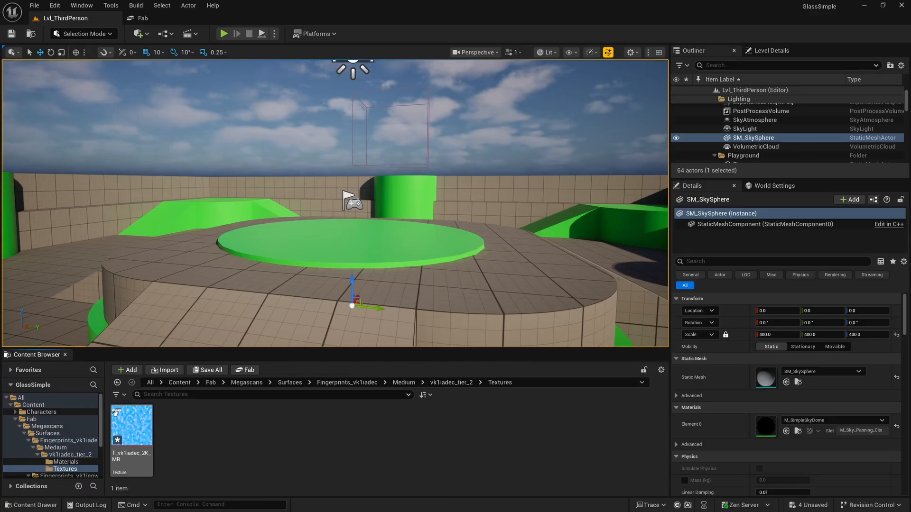
# - Open the T_vk1iadec_2K_MR texture and examine its red channel alone by hiding blue and green
pyautogui.doubleClick(123, 422)
pyautogui.moveTo(585, 39); pyautogui.dragTo(512, 72)
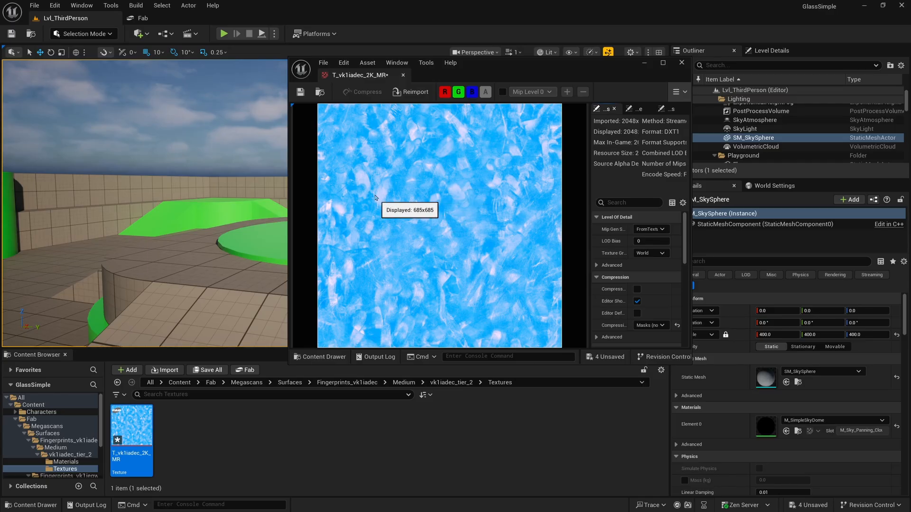
pyautogui.click(472, 92)
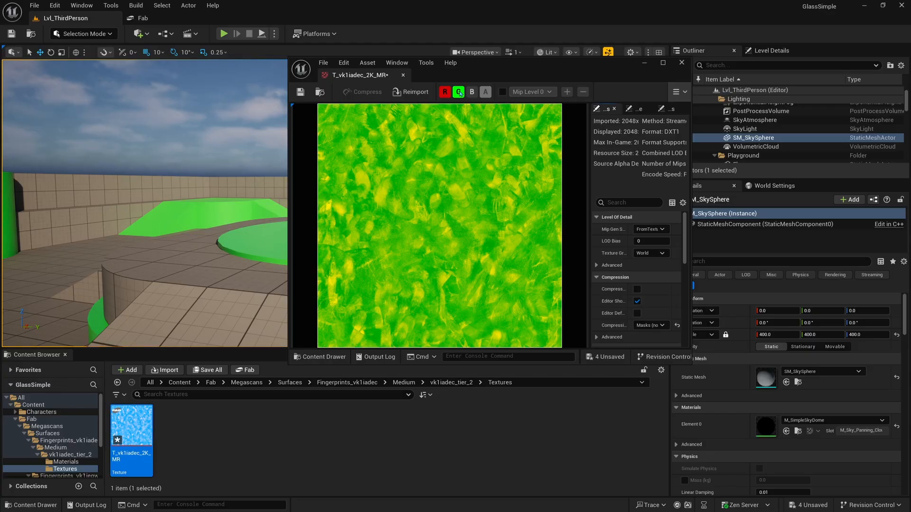
pyautogui.click(459, 92)
pyautogui.scroll(5, 435, 162)
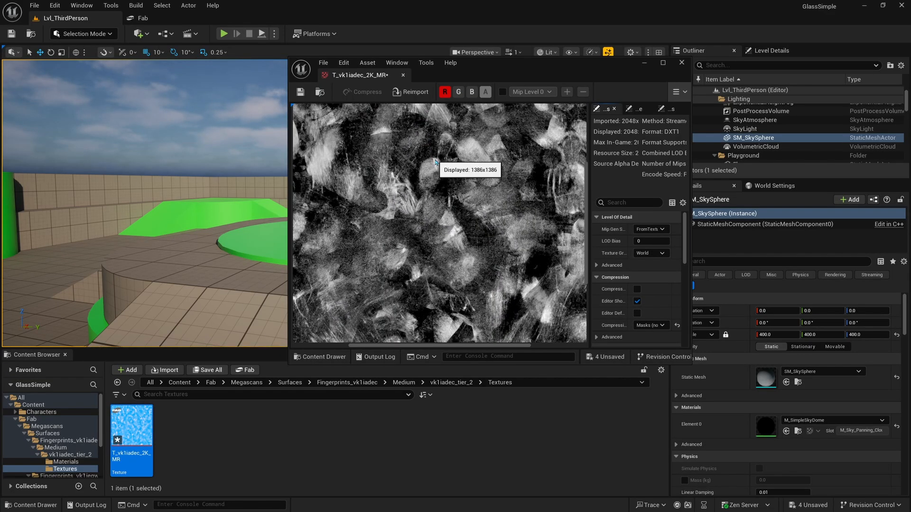
pyautogui.scroll(-6, 435, 162)
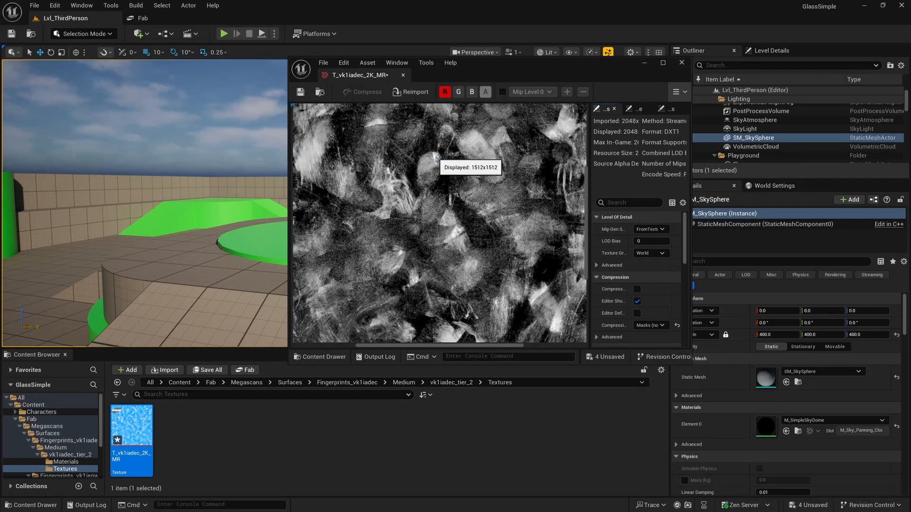
pyautogui.scroll(-2, 434, 157)
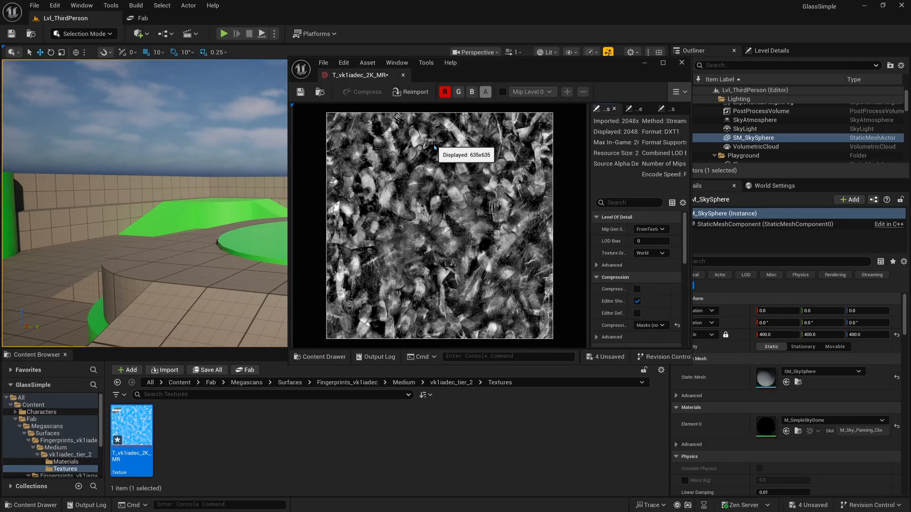
# - Examine the fingerprint texture's green channel alone, switch back to the red channel for comparison, and close the texture
pyautogui.click(444, 92)
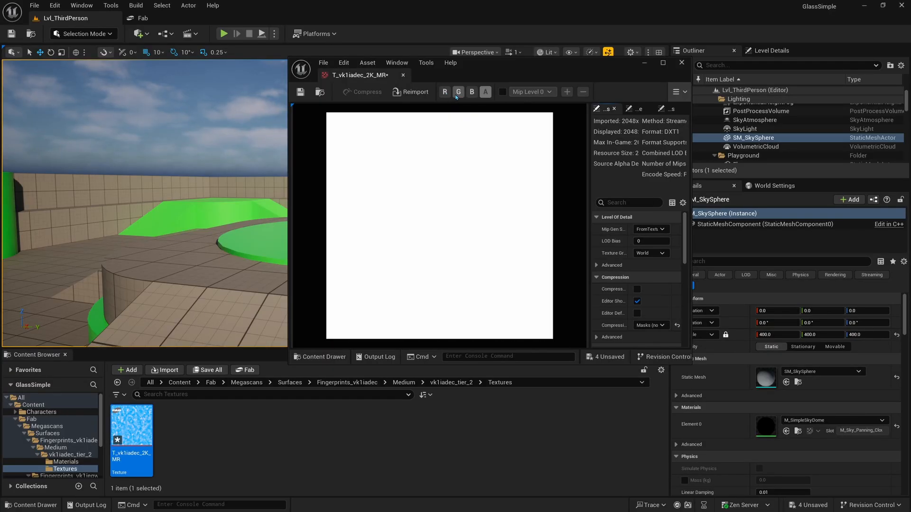
pyautogui.click(457, 92)
pyautogui.scroll(3, 512, 149)
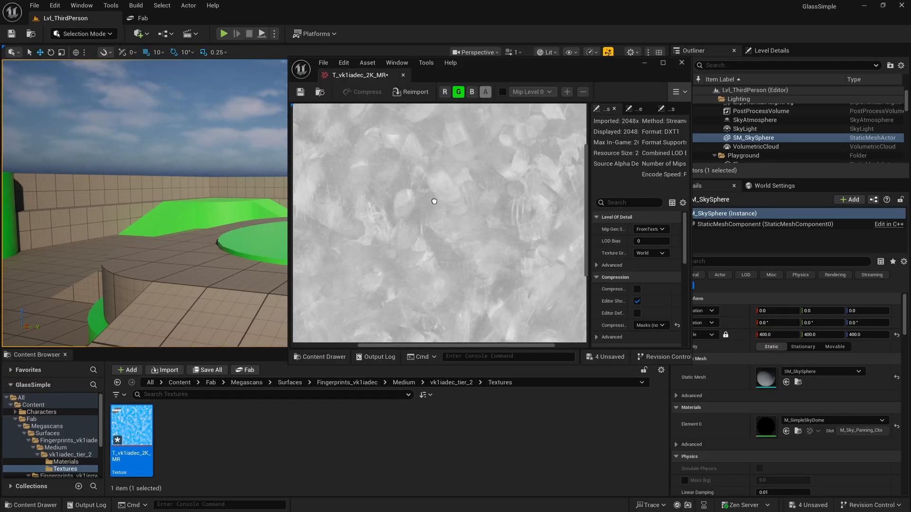
pyautogui.moveTo(434, 201); pyautogui.dragTo(434, 234)
pyautogui.scroll(-4, 453, 228)
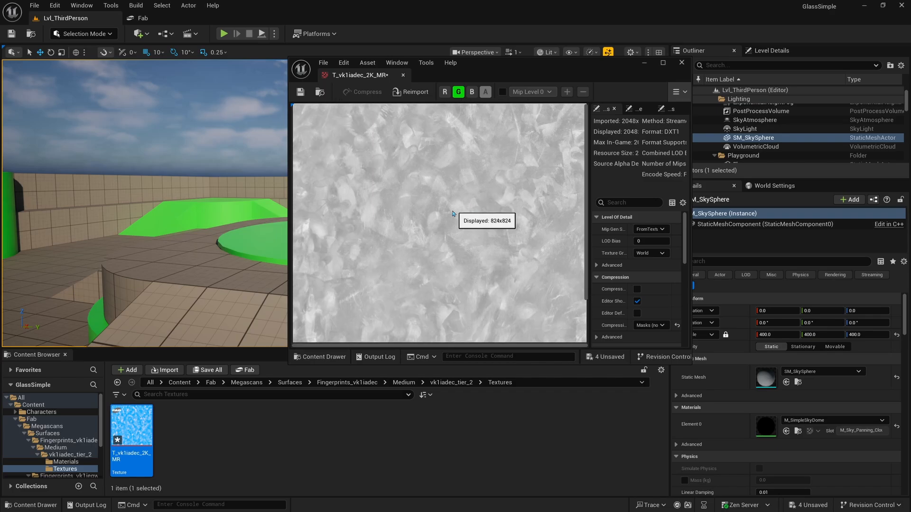
pyautogui.scroll(-1, 421, 177)
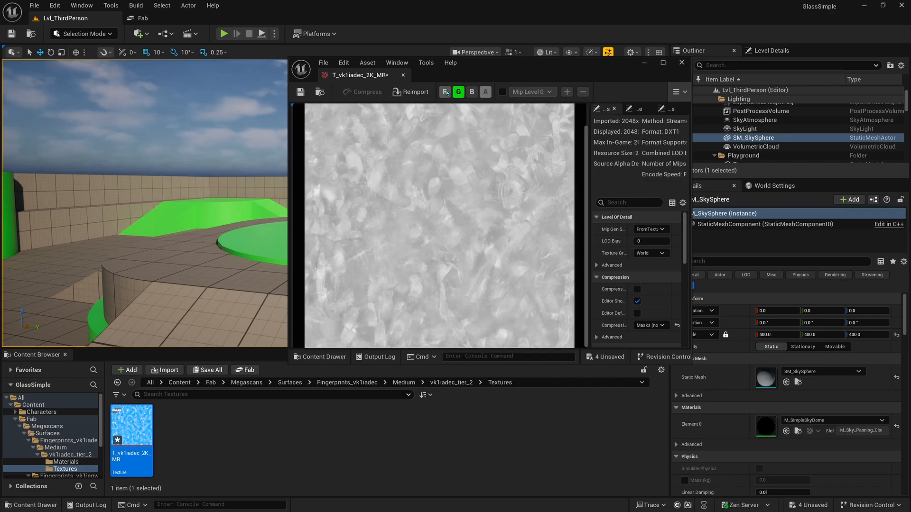
pyautogui.click(457, 92)
pyautogui.click(444, 92)
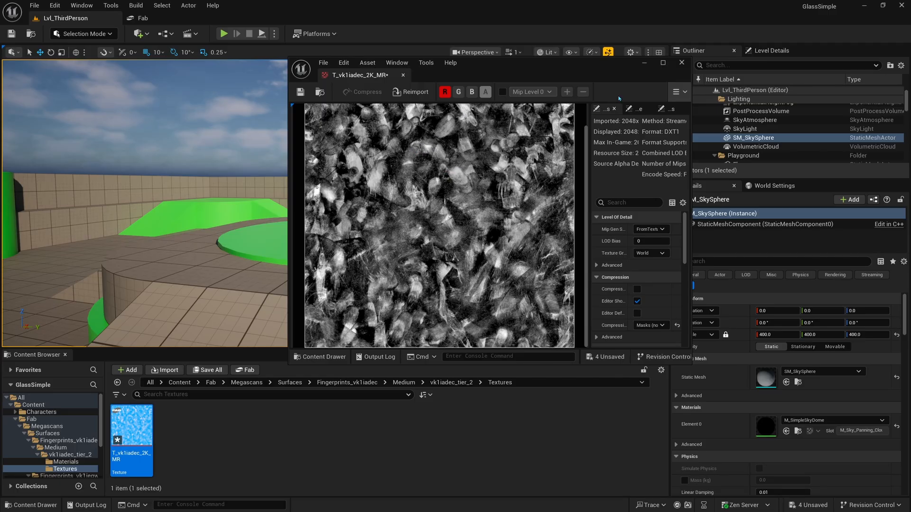
pyautogui.click(681, 63)
# - Save all unsaved assets in the project
pyautogui.click(233, 459)
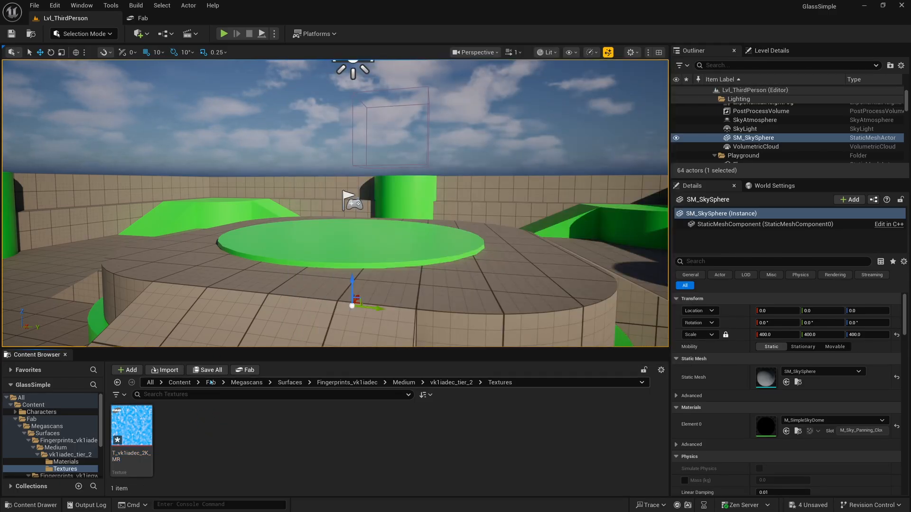
pyautogui.click(207, 370)
pyautogui.click(524, 360)
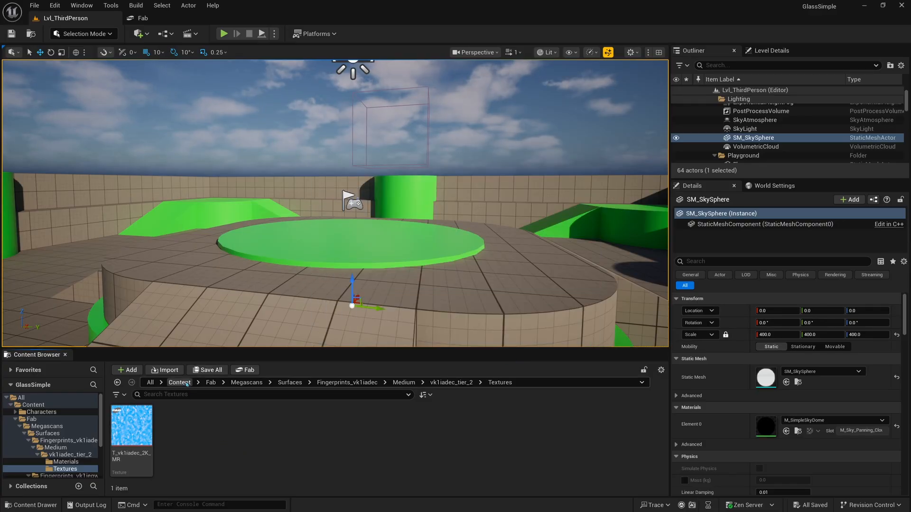
# - Switch to Fab, search for "quixel pattern", and limit the listed products to free ones
pyautogui.click(152, 18)
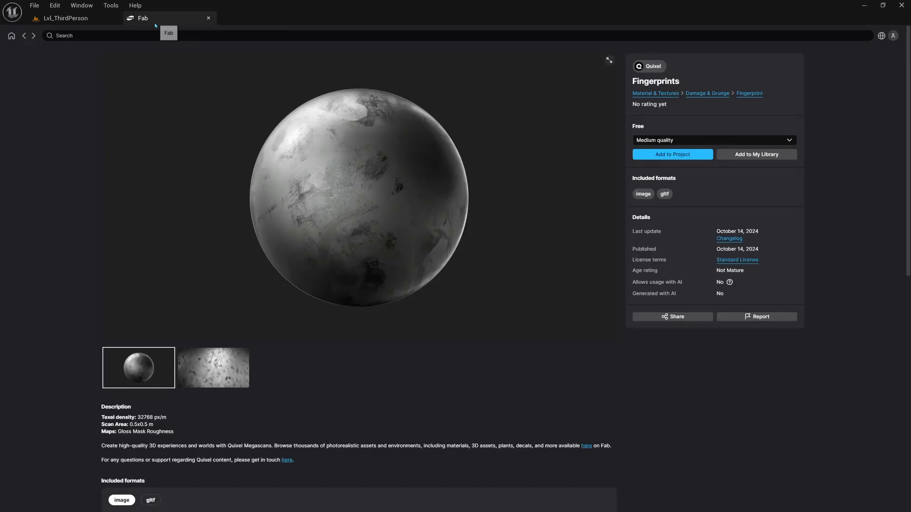
pyautogui.click(93, 36)
pyautogui.write('quixel pattern')
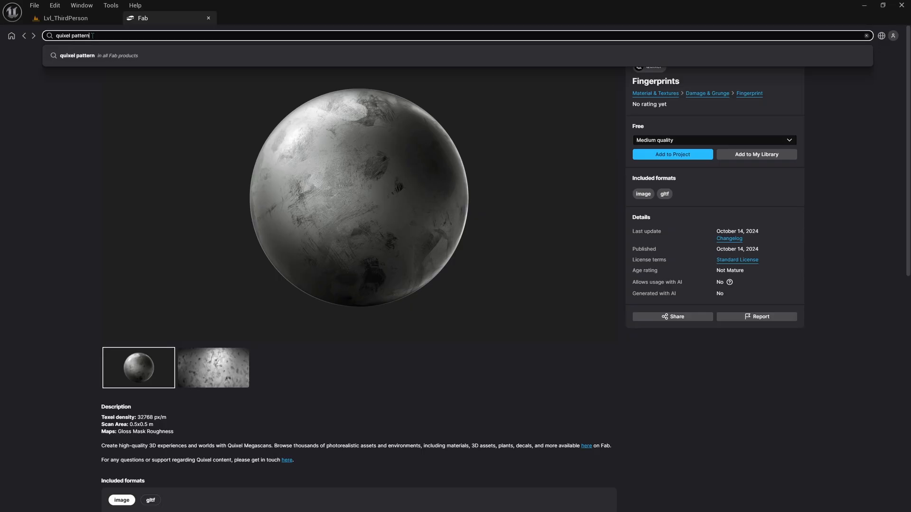
pyautogui.press('Return')
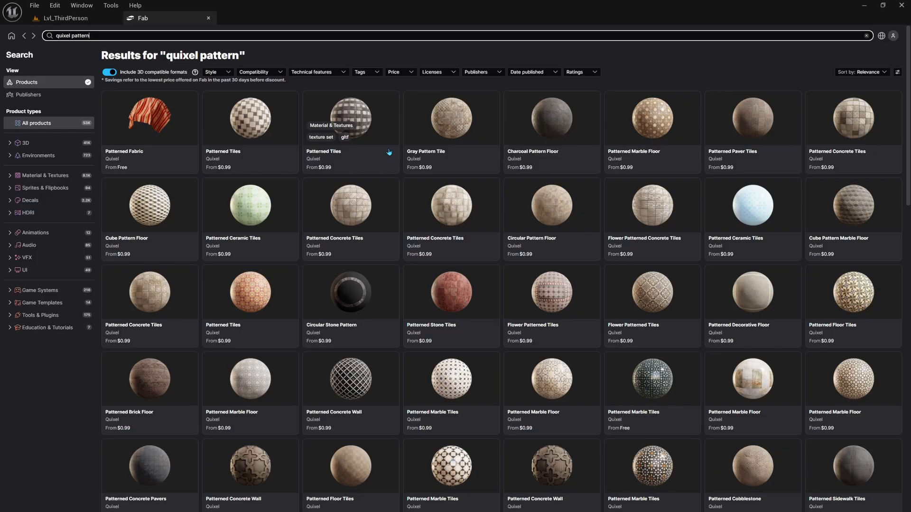
pyautogui.scroll(-2, 500, 258)
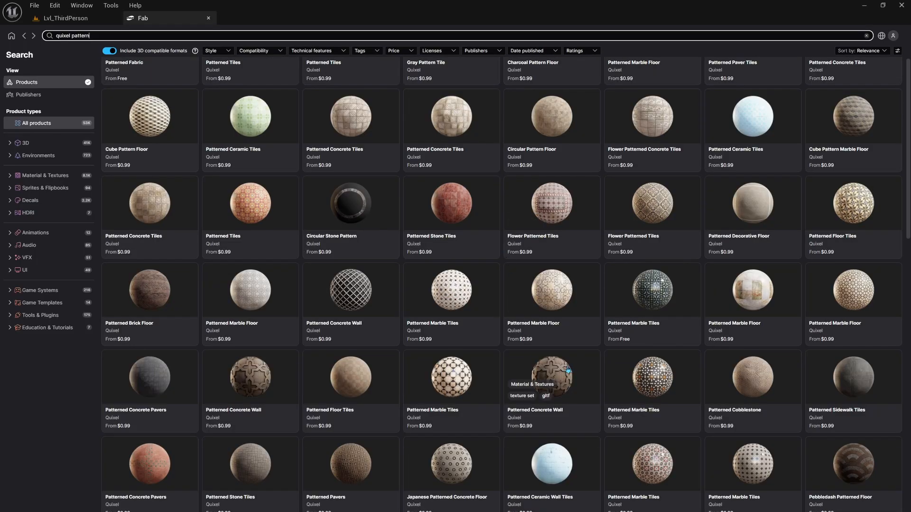
pyautogui.scroll(-1, 569, 371)
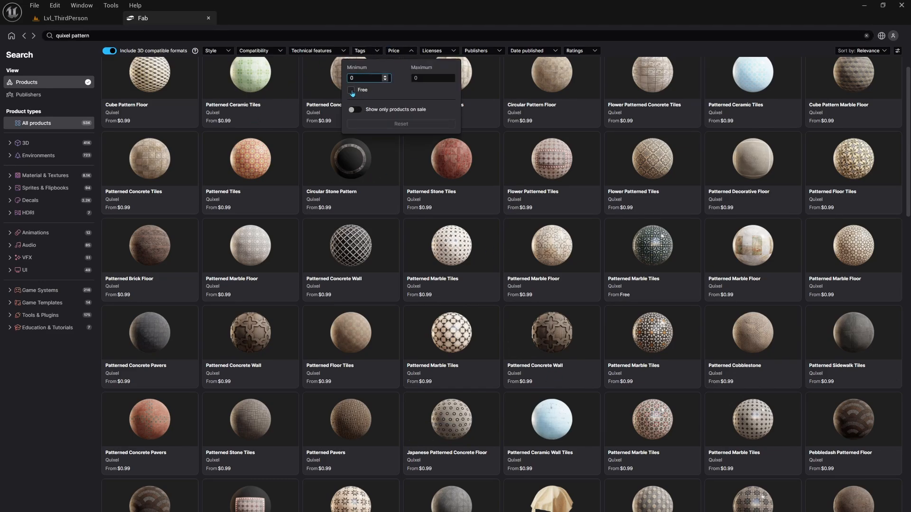
pyautogui.click(351, 90)
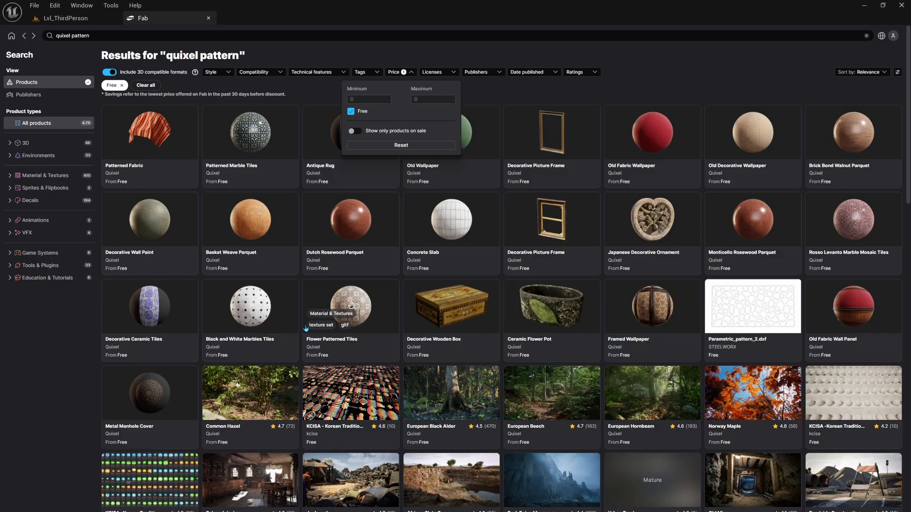
# - Open the free Black and White Marbles Tiles product, view its third preview image, and add it to the project at Medium quality
pyautogui.click(272, 311)
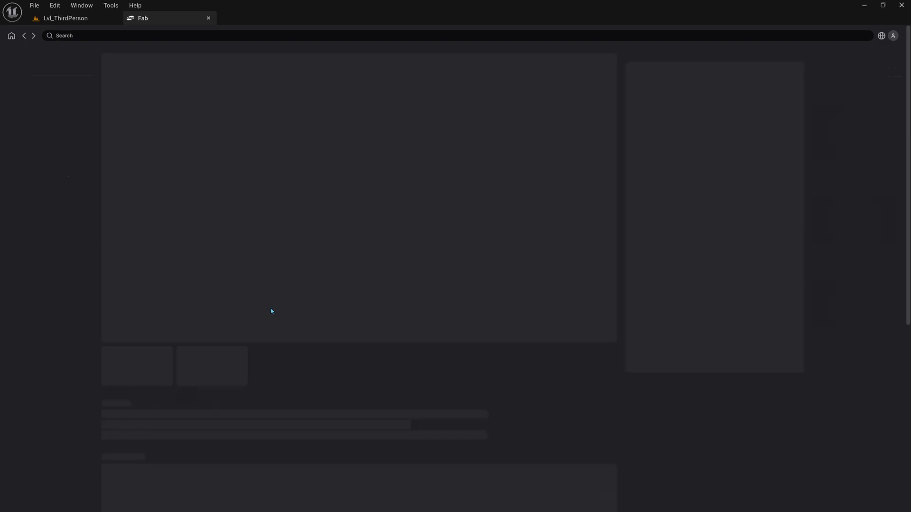
pyautogui.click(302, 354)
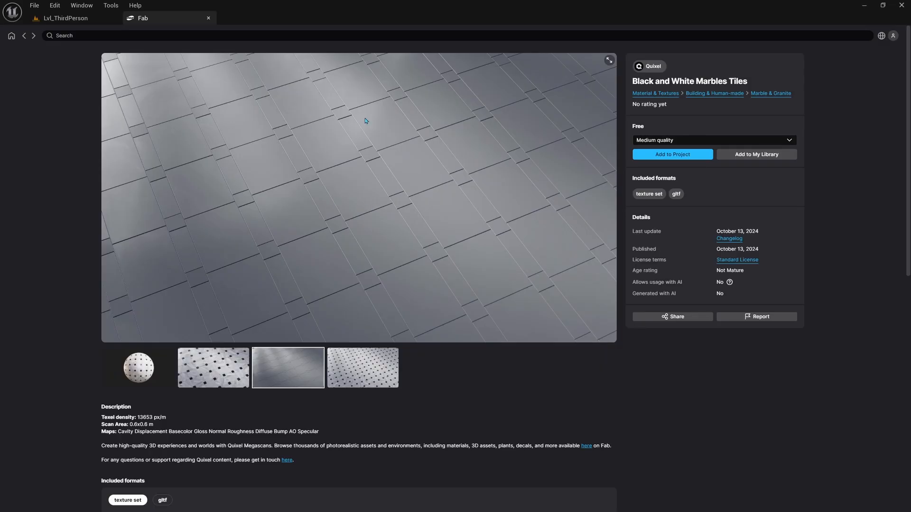
pyautogui.click(672, 155)
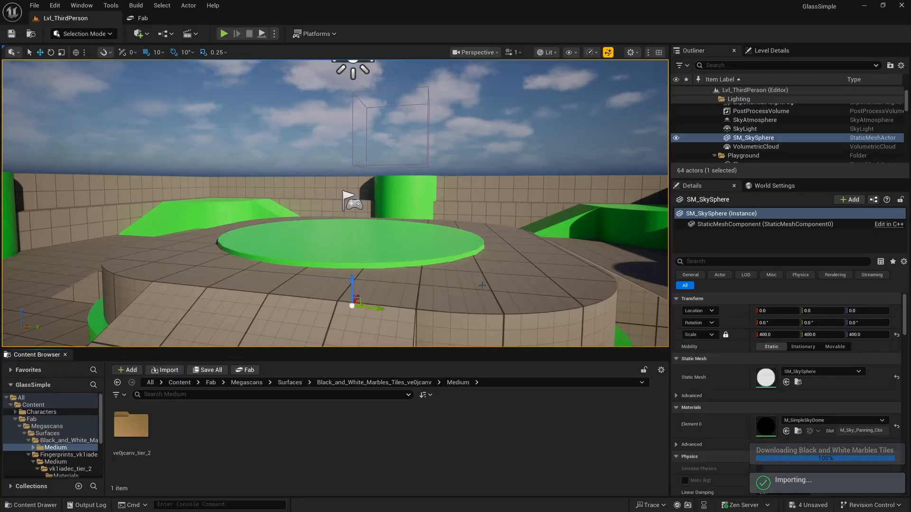
# - Browse through ve0jcanv_tier_2 to its Textures folder and open the T_ve0jcanv_2K_N normal map
pyautogui.doubleClick(131, 424)
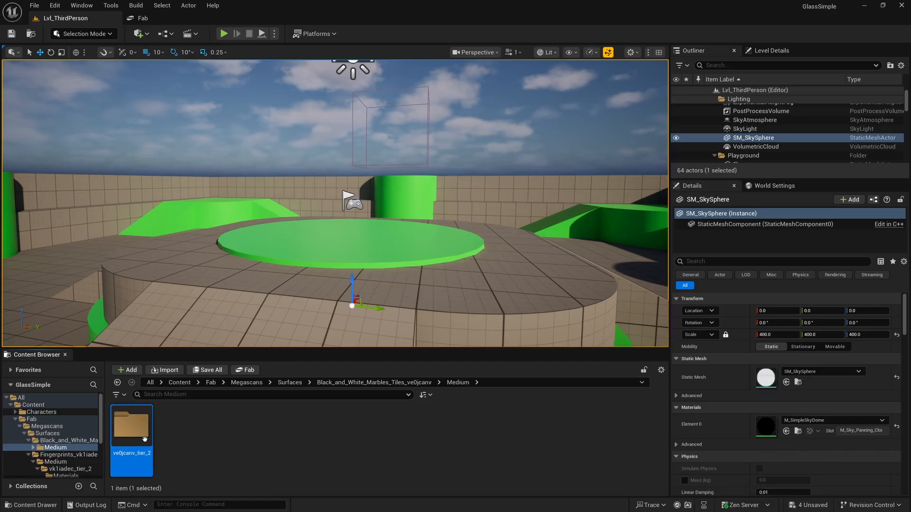
pyautogui.doubleClick(167, 439)
pyautogui.doubleClick(165, 455)
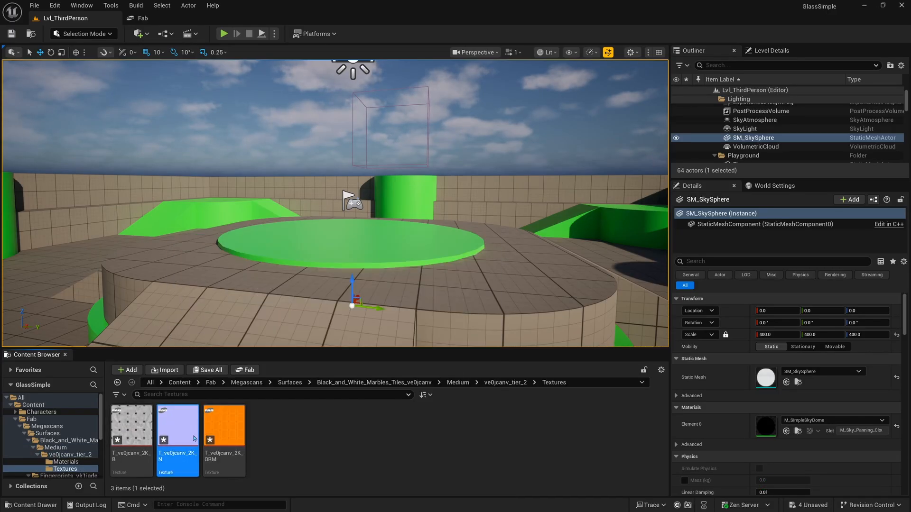
# - Examine the line pattern across the marble tile normal map, then close the texture
pyautogui.scroll(-3, 495, 176)
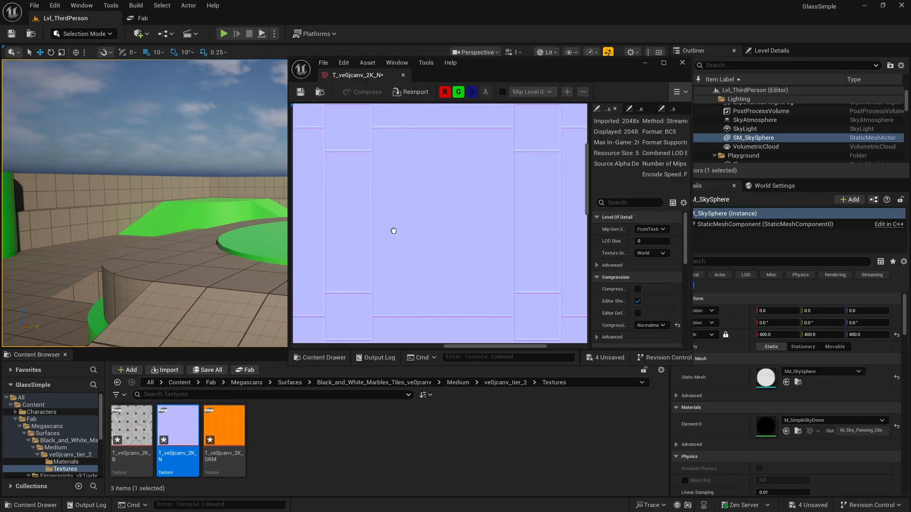
pyautogui.moveTo(413, 250); pyautogui.dragTo(422, 216)
pyautogui.moveTo(421, 216); pyautogui.dragTo(462, 214, button='right')
pyautogui.moveTo(412, 194); pyautogui.dragTo(409, 172, button='right')
pyautogui.scroll(-3, 408, 214)
pyautogui.moveTo(408, 214); pyautogui.dragTo(451, 173, button='right')
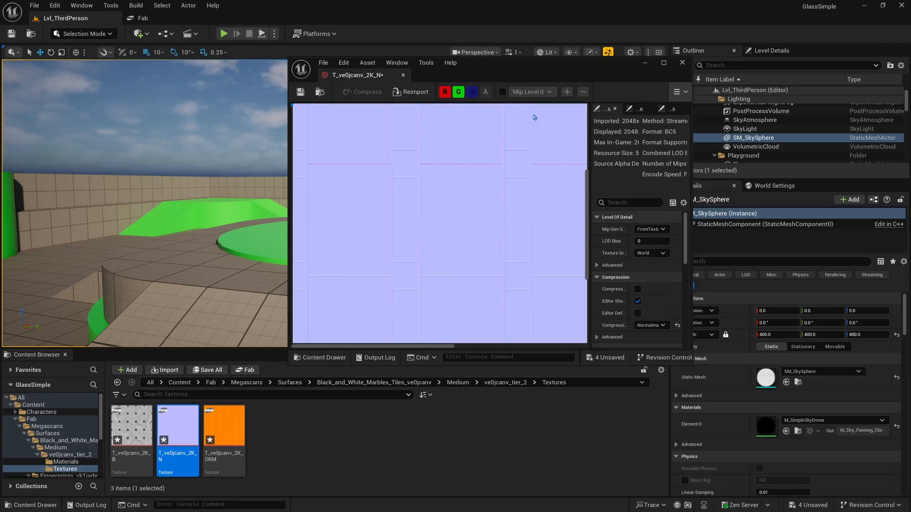
pyautogui.click(689, 64)
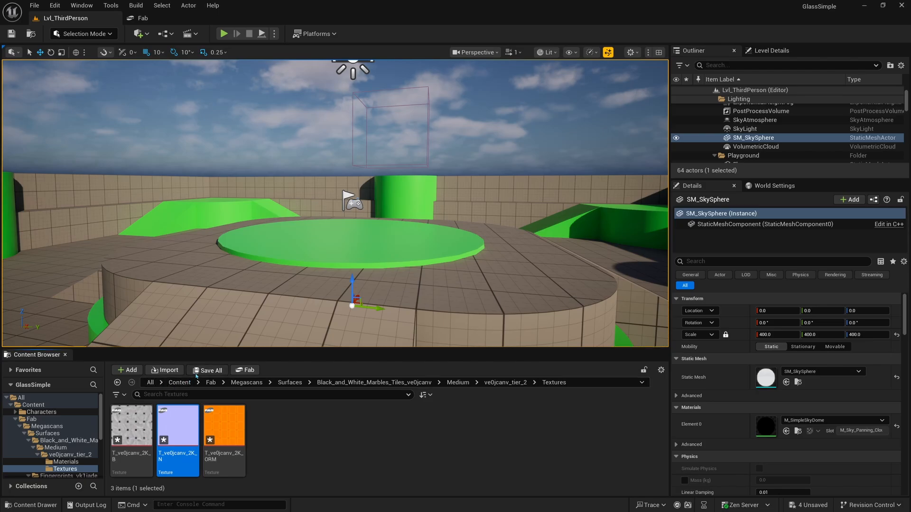
# - Save all unsaved assets in the project and return to the Content folder
pyautogui.click(208, 370)
pyautogui.click(504, 362)
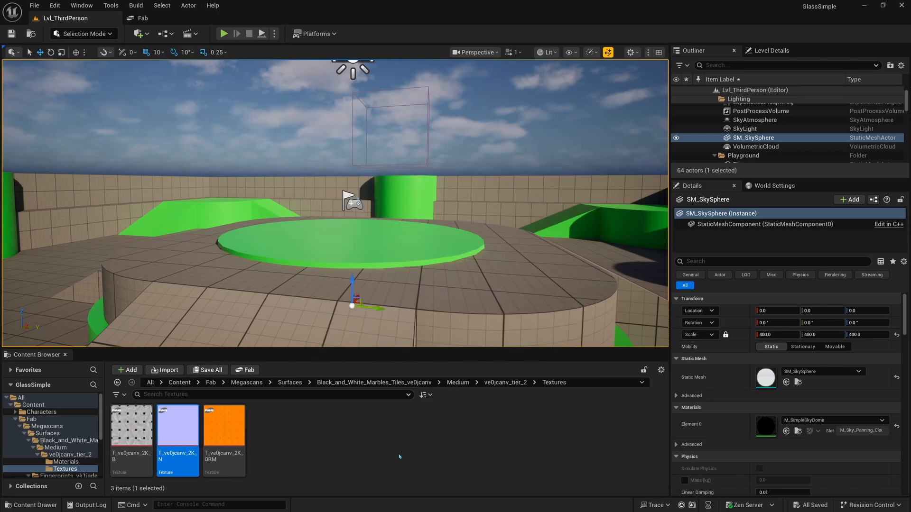
pyautogui.click(179, 383)
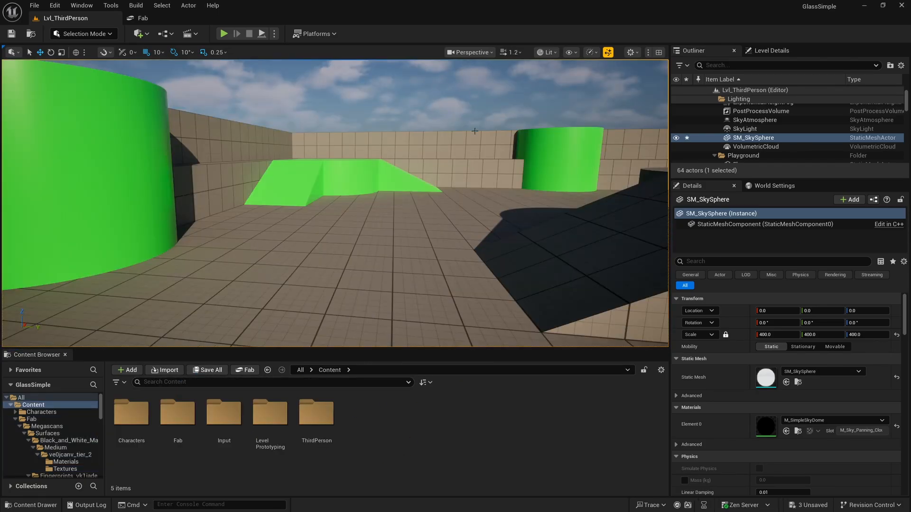
# - Add a plane shape to the open floor area of the level
pyautogui.moveTo(474, 131); pyautogui.dragTo(385, 167, button='right')
pyautogui.click(138, 34)
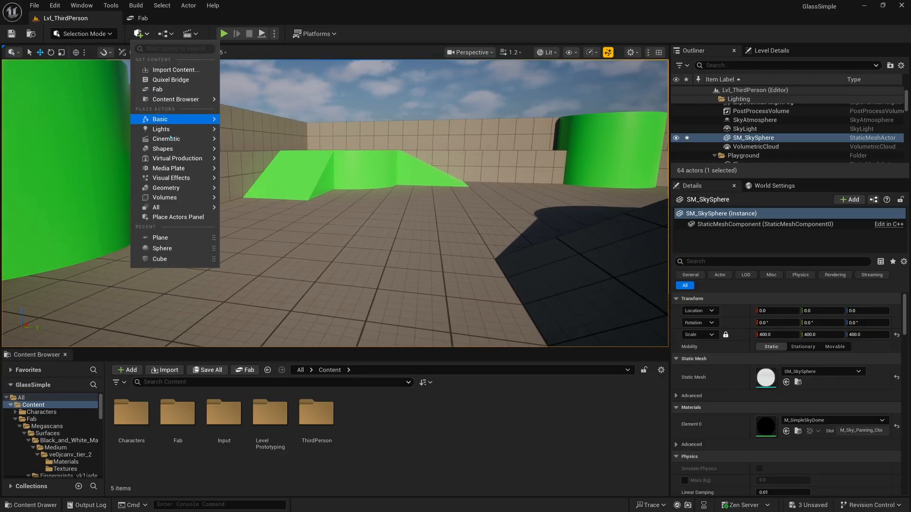
pyautogui.moveTo(172, 149)
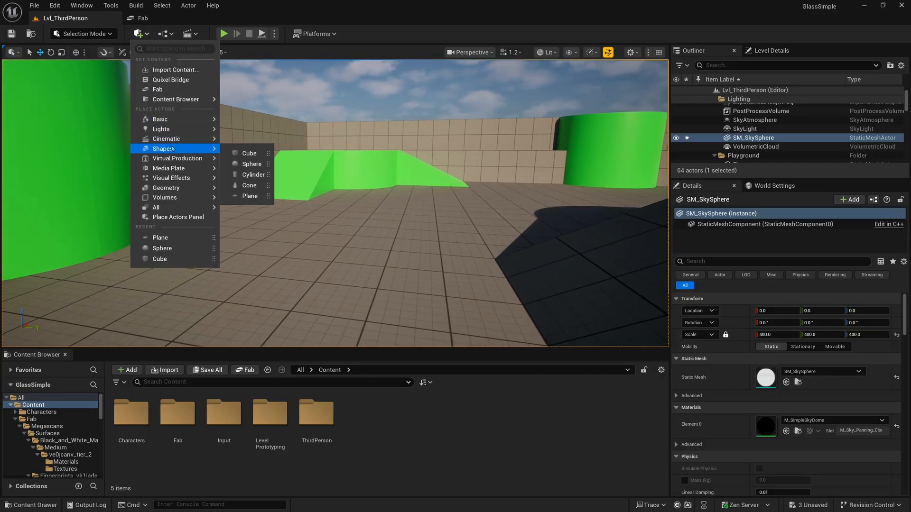
pyautogui.click(248, 197)
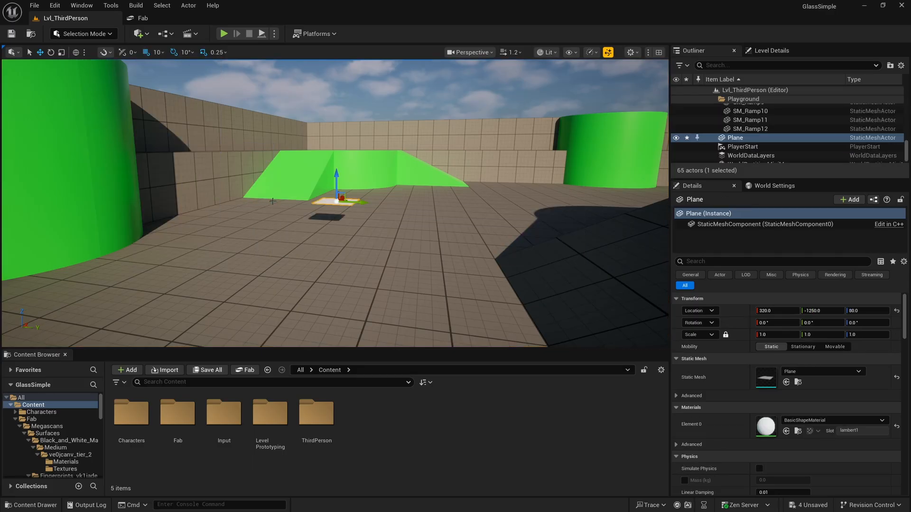
# - Rotate the plane 90° about its Y axis so it stands upright
pyautogui.moveTo(334, 200); pyautogui.dragTo(289, 210, button='right')
pyautogui.press('w')
pyautogui.press('e')
pyautogui.moveTo(380, 233); pyautogui.dragTo(358, 285)
pyautogui.press('s')
pyautogui.moveTo(380, 234)
pyautogui.mouseDown(button='right')
pyautogui.moveTo(399, 251)
pyautogui.moveTo(368, 230)
pyautogui.mouseUp(button='right')
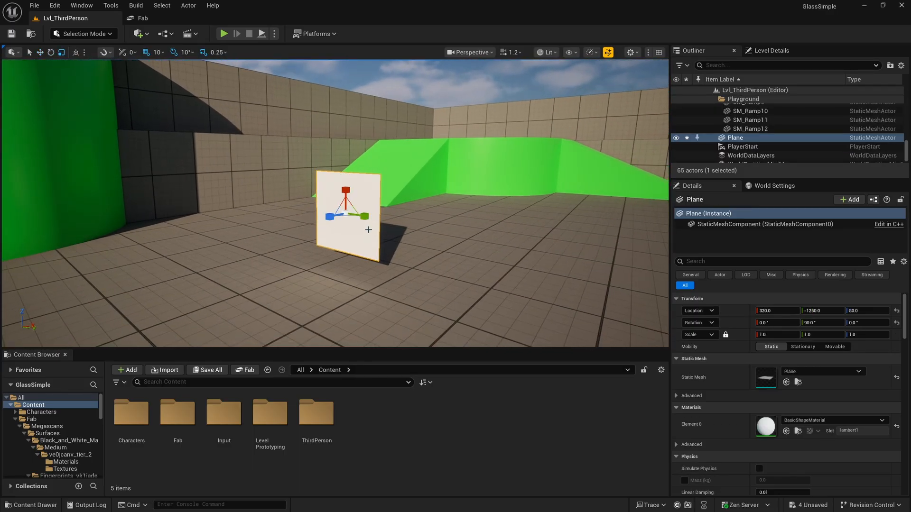
# - Scale the upright plane uniformly to 2.75 and raise it to a Z location of 150
pyautogui.moveTo(346, 213); pyautogui.dragTo(347, 132)
pyautogui.moveTo(361, 163); pyautogui.dragTo(403, 163, button='right')
pyautogui.press('s')
pyautogui.press('a')
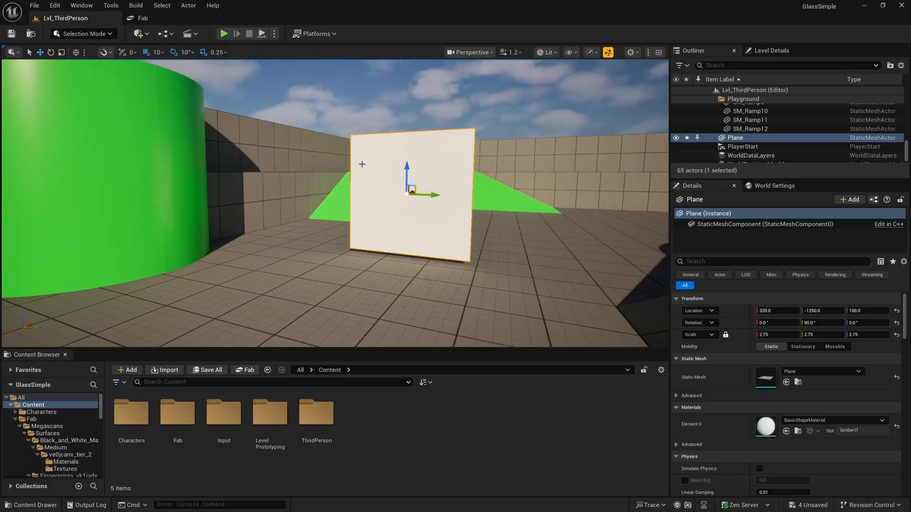
# - Add a sphere, move it along Y to -1020 beside the plane, and scale it uniformly to 1.5
pyautogui.click(140, 34)
pyautogui.moveTo(162, 148)
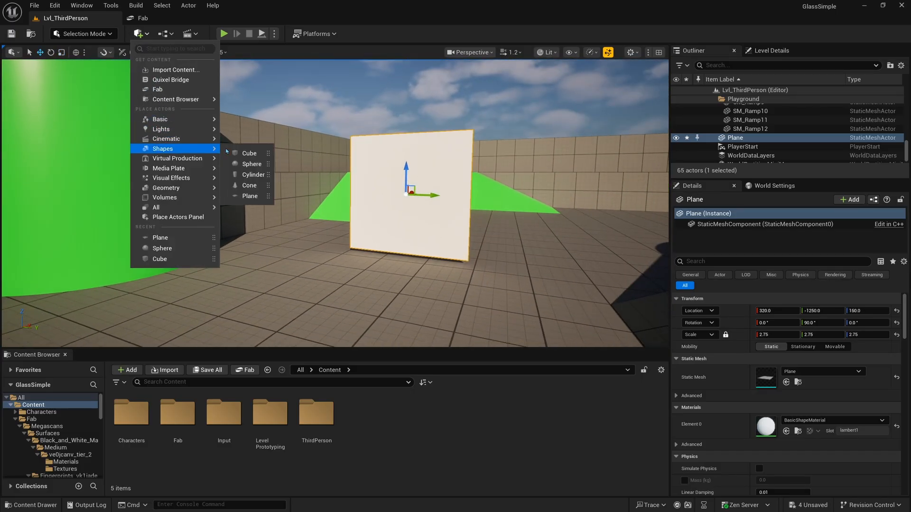
pyautogui.click(239, 162)
pyautogui.moveTo(360, 228); pyautogui.dragTo(322, 256, button='right')
pyautogui.press('e')
pyautogui.press('d')
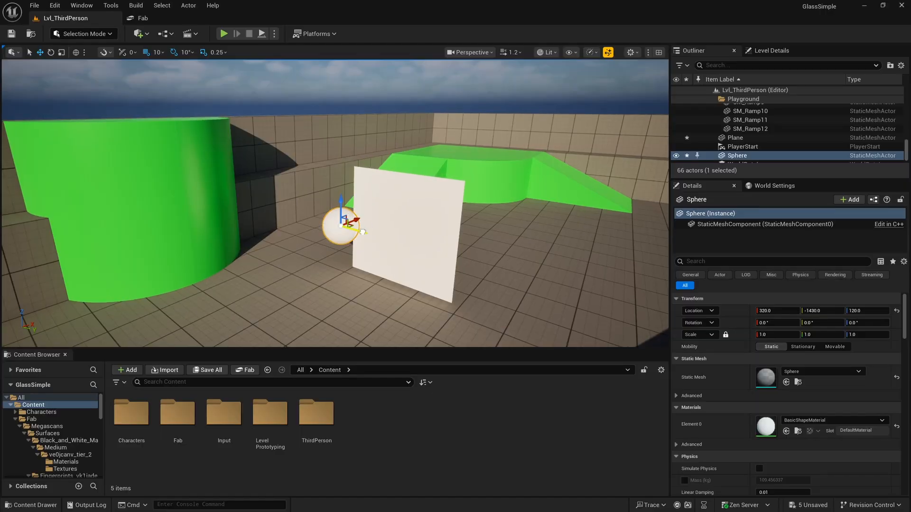
pyautogui.moveTo(362, 230); pyautogui.dragTo(544, 303)
pyautogui.moveTo(504, 274); pyautogui.dragTo(529, 252)
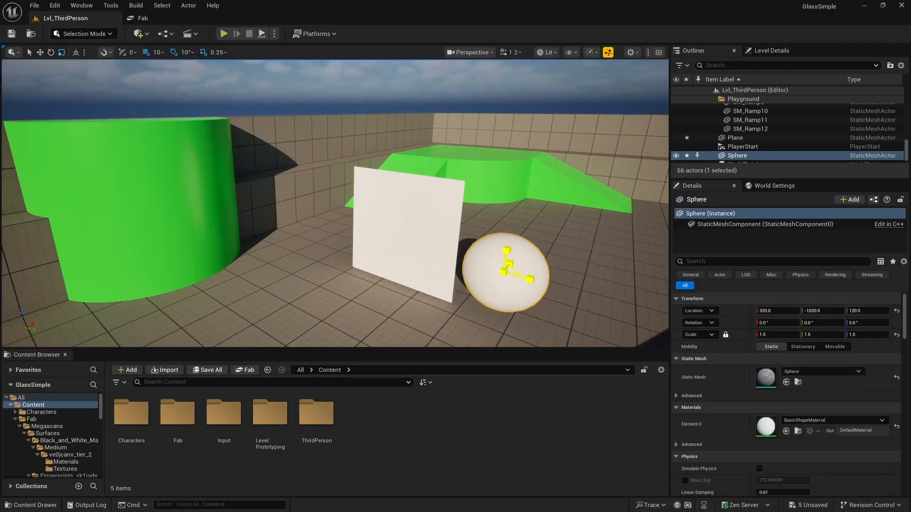
# - Look at the plane and sphere side by side from a close front view
pyautogui.moveTo(454, 264); pyautogui.dragTo(502, 214, button='right')
pyautogui.press('q')
pyautogui.press('w')
pyautogui.press('a')
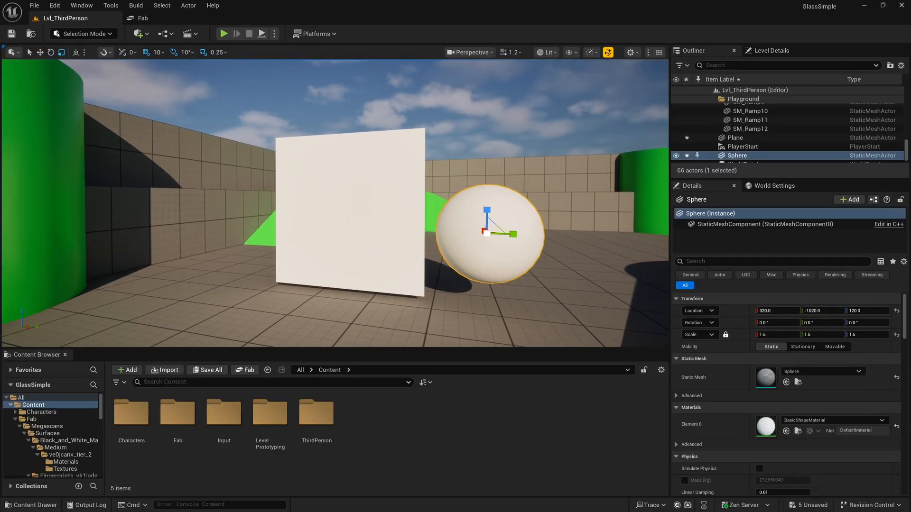
pyautogui.click(455, 133)
pyautogui.press('w')
pyautogui.moveTo(409, 198); pyautogui.dragTo(430, 201, button='right')
pyautogui.moveTo(256, 277)
pyautogui.mouseDown(button='right')
pyautogui.moveTo(272, 282)
pyautogui.moveTo(302, 322)
pyautogui.moveTo(260, 279)
pyautogui.mouseUp(button='right')
pyautogui.press('w')
pyautogui.press('s')
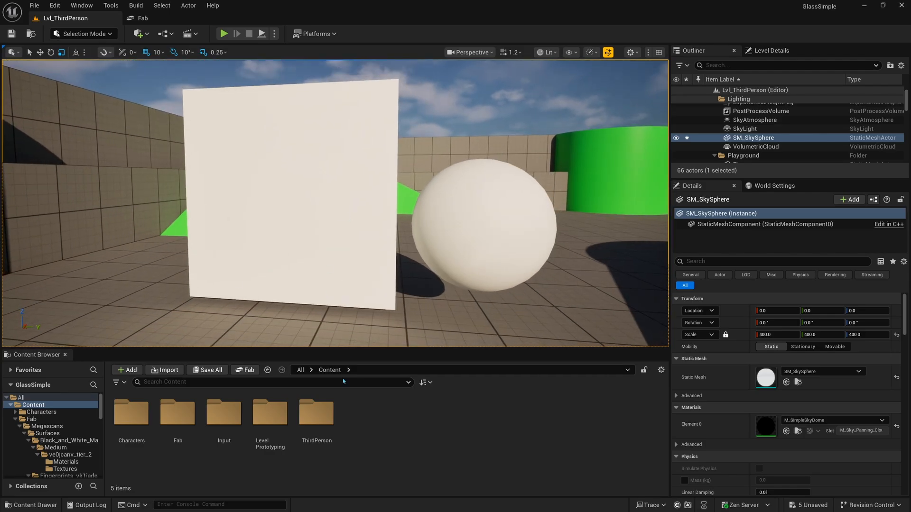
# - Create a folder named Materials inside Content and open it
pyautogui.rightClick(369, 419)
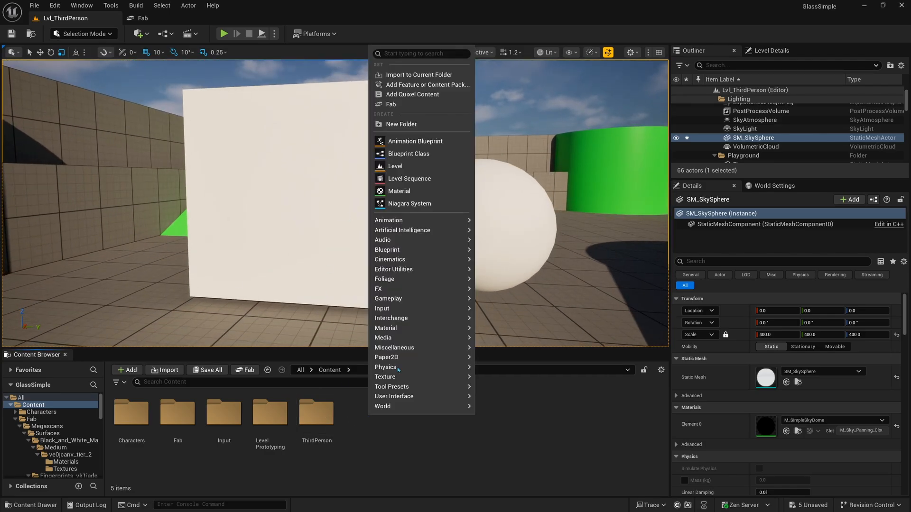
pyautogui.click(401, 125)
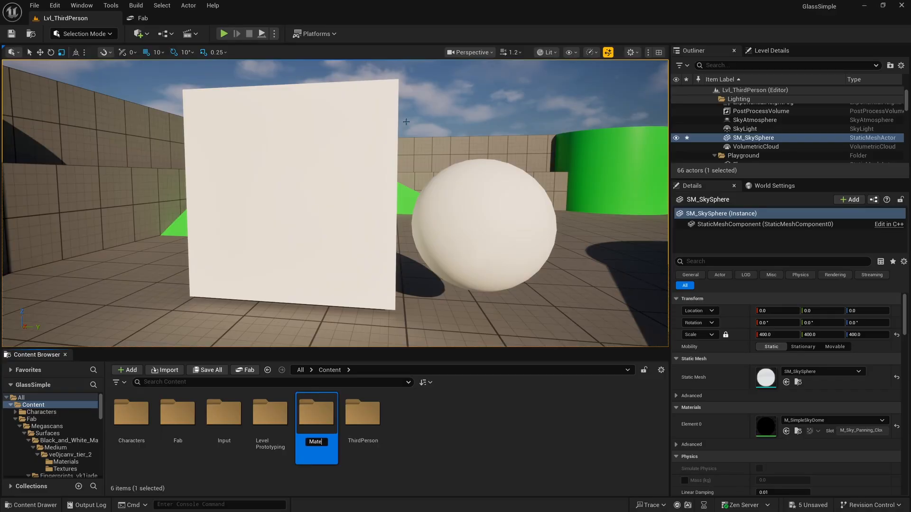
pyautogui.doubleClick(317, 412)
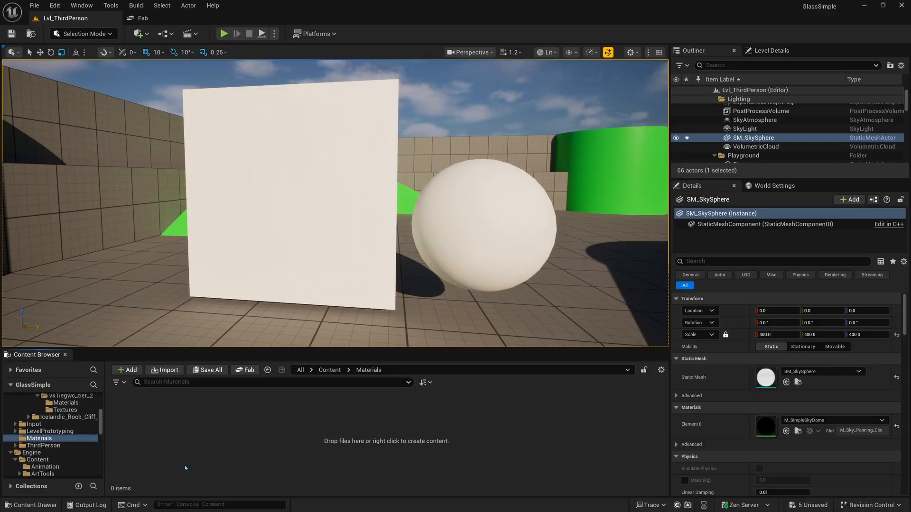
# - Create a new material named M_Glass in the Materials folder
pyautogui.rightClick(137, 423)
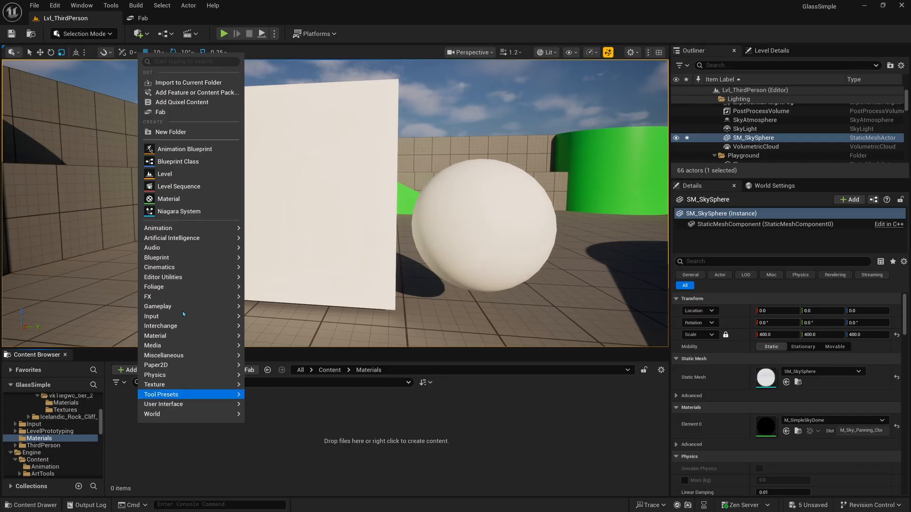
pyautogui.click(166, 199)
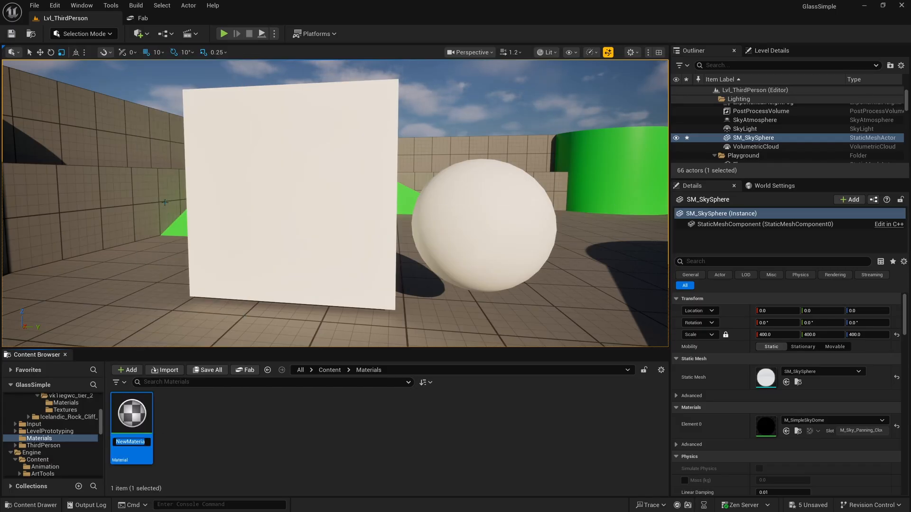
pyautogui.write('M_Glass')
pyautogui.press('Return')
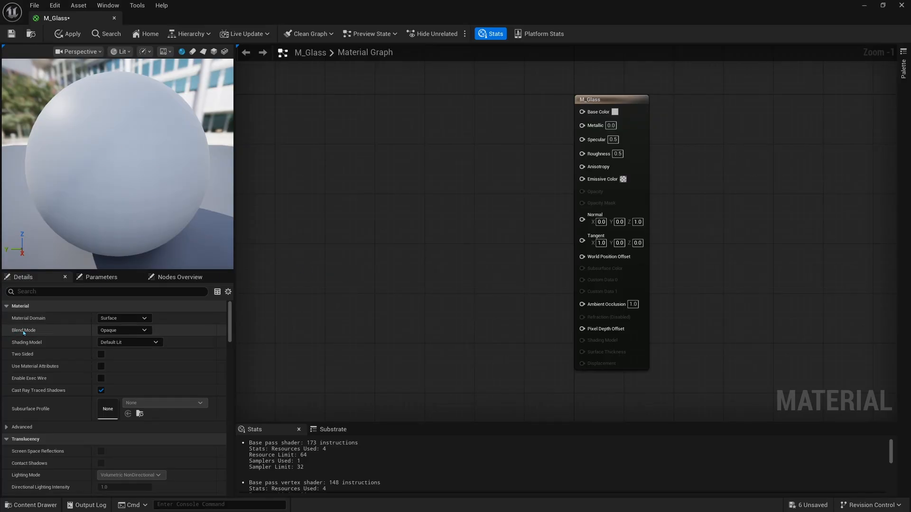
# - Set the material's blend mode to Translucent and its shading model to Thin Translucent
pyautogui.click(128, 331)
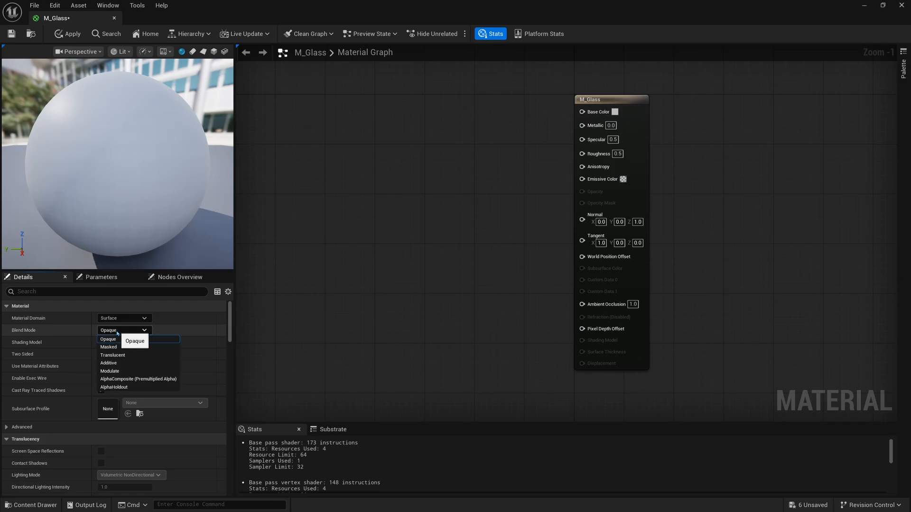
pyautogui.click(138, 358)
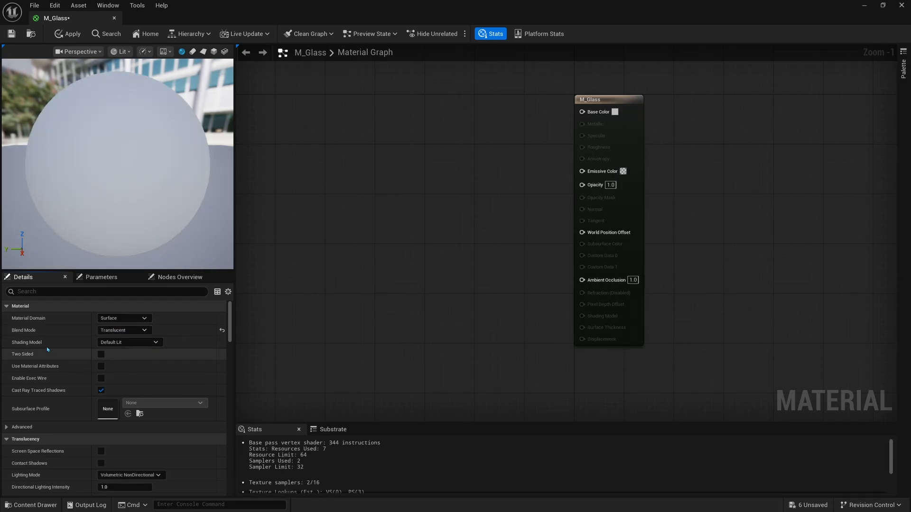
pyautogui.click(135, 345)
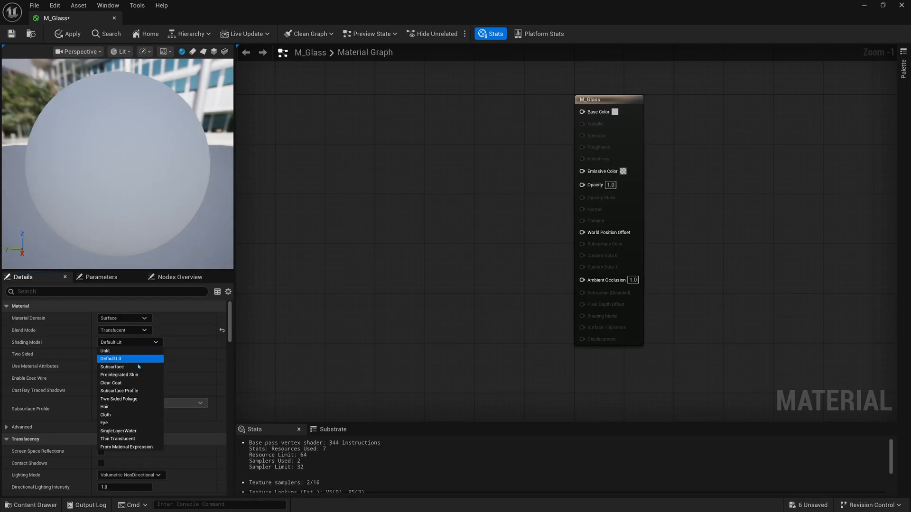
pyautogui.click(133, 440)
# - Set the material's translucency lighting mode to Surface ForwardShading
pyautogui.scroll(-3, 65, 371)
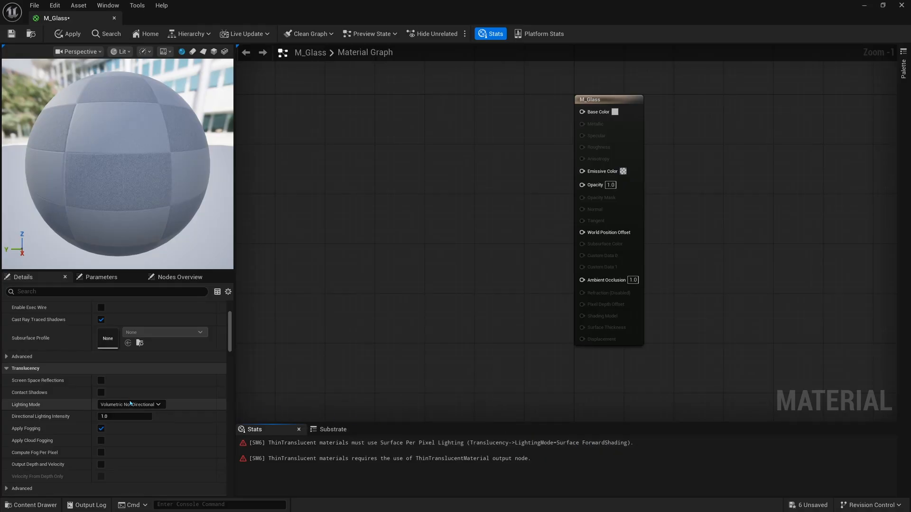
pyautogui.click(131, 404)
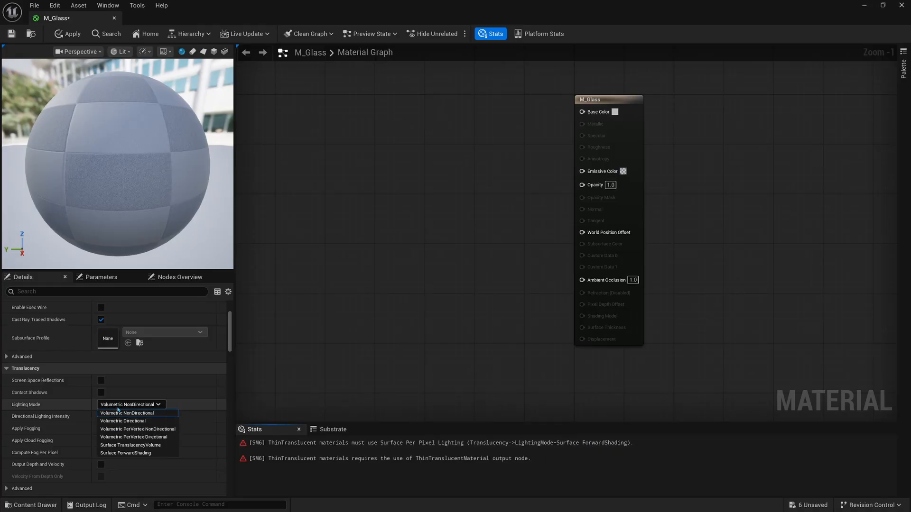
pyautogui.click(133, 453)
# - Set the material's refraction method to Index Of Refraction
pyautogui.scroll(-1, 175, 414)
pyautogui.scroll(-10, 175, 413)
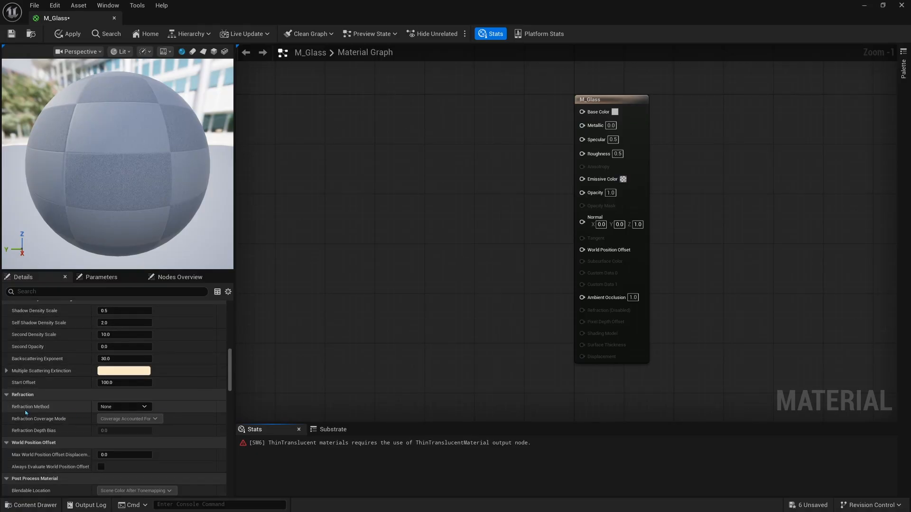
pyautogui.click(119, 410)
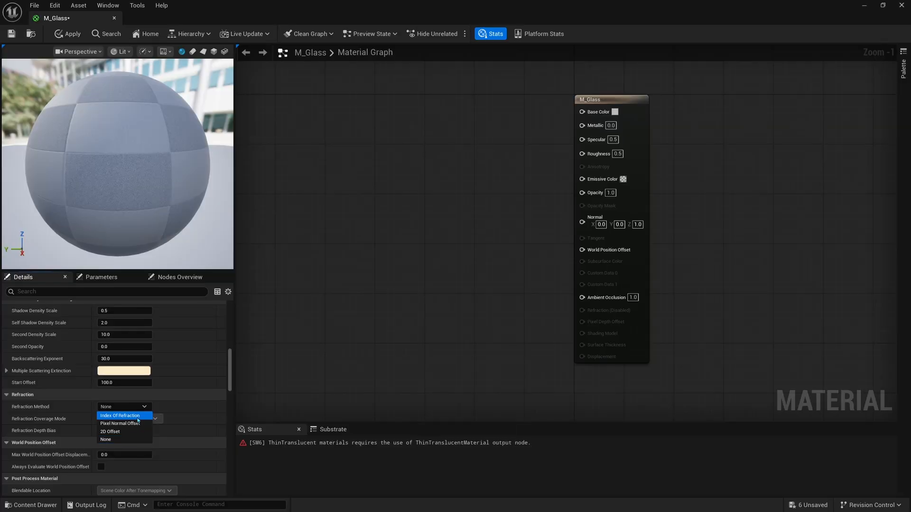
pyautogui.click(158, 420)
pyautogui.moveTo(582, 314); pyautogui.dragTo(490, 326)
pyautogui.click(475, 293)
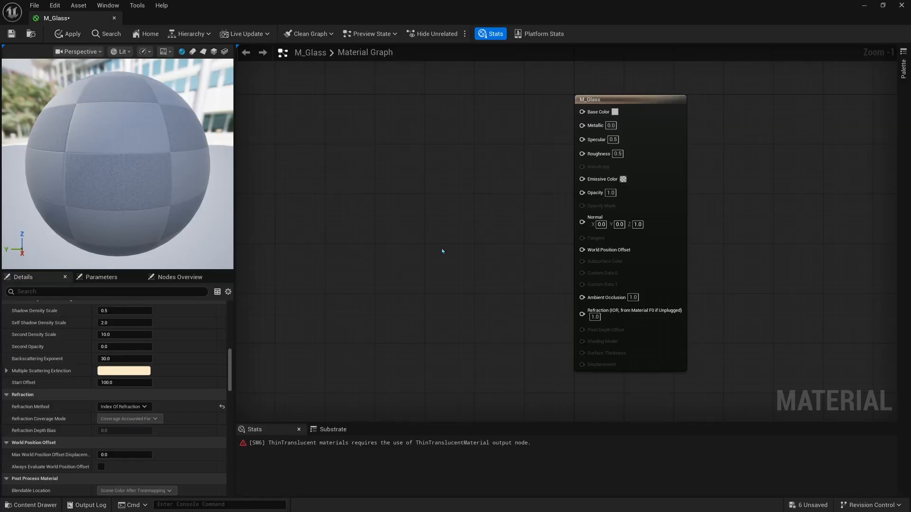
# - Add a ThinTranslucentMaterialOutput node to the graph above the M_Glass node
pyautogui.moveTo(412, 235); pyautogui.dragTo(442, 234, button='right')
pyautogui.click(361, 444)
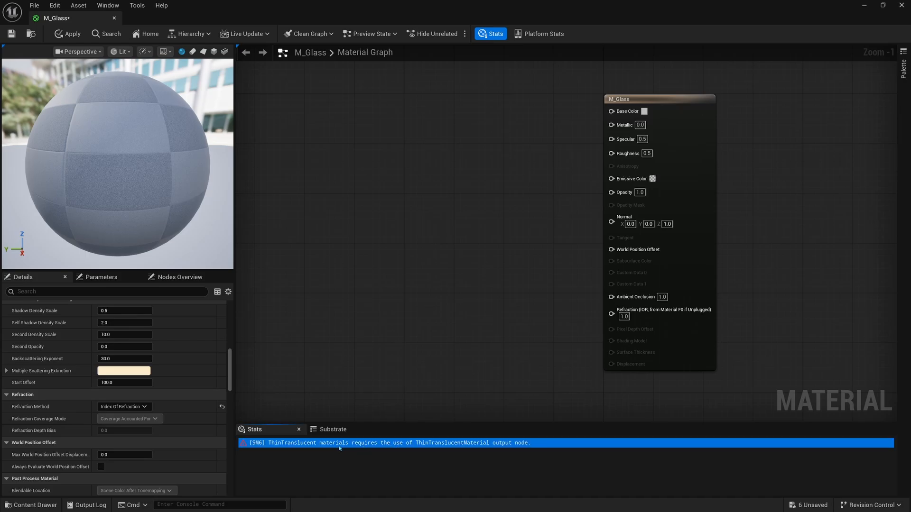
pyautogui.scroll(6, 129, 346)
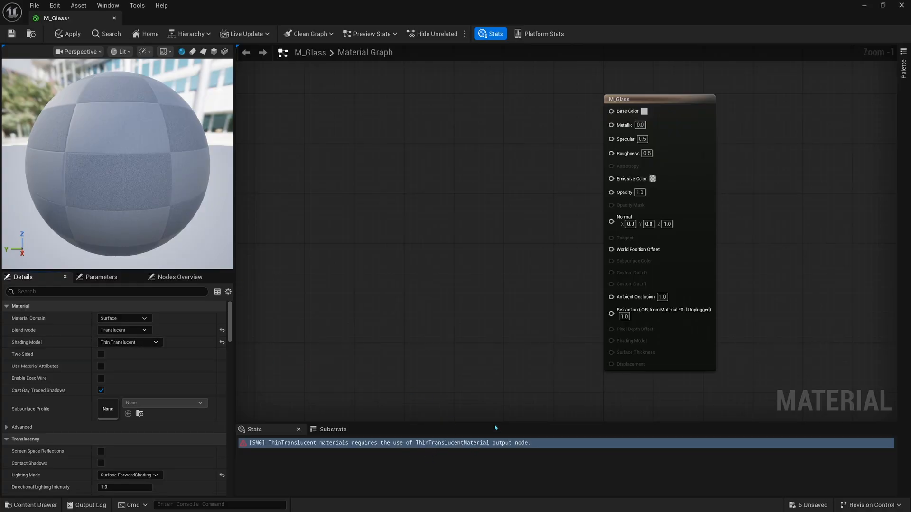
pyautogui.moveTo(548, 203); pyautogui.dragTo(494, 366, button='right')
pyautogui.rightClick(551, 203)
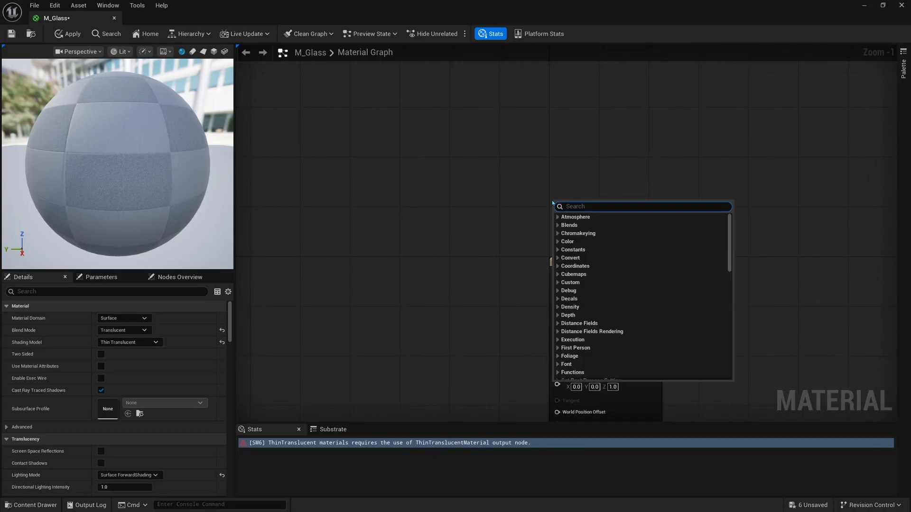
pyautogui.write('thin')
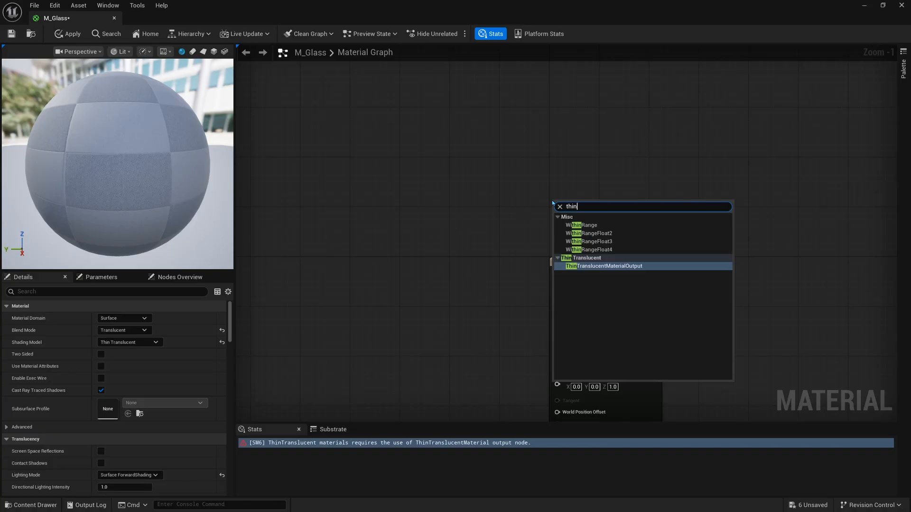
pyautogui.click(596, 266)
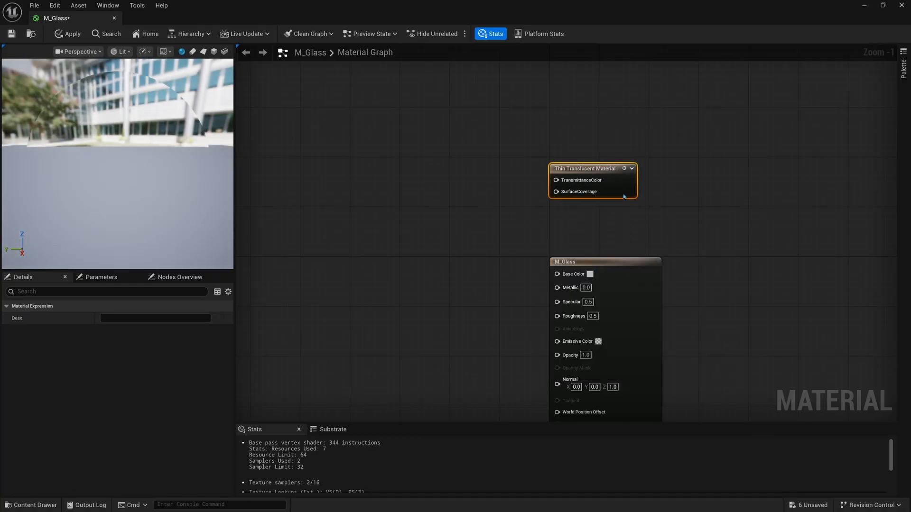
pyautogui.click(626, 219)
pyautogui.moveTo(626, 219); pyautogui.dragTo(622, 182, button='right')
pyautogui.moveTo(605, 199); pyautogui.dragTo(642, 277)
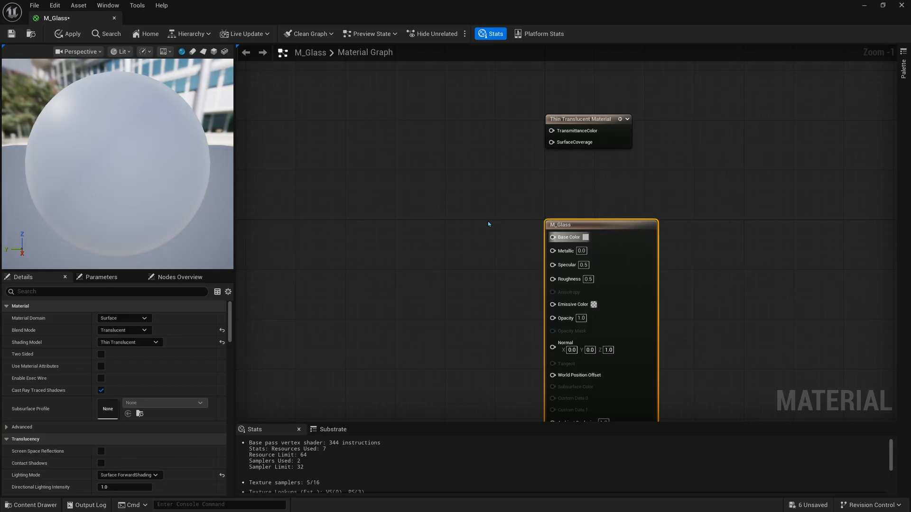
# - Add a Constant3Vector node in the empty graph area before the Thin Translucent Material node
pyautogui.moveTo(488, 222); pyautogui.dragTo(506, 249, button='right')
pyautogui.moveTo(569, 159); pyautogui.dragTo(502, 167)
pyautogui.click(438, 193)
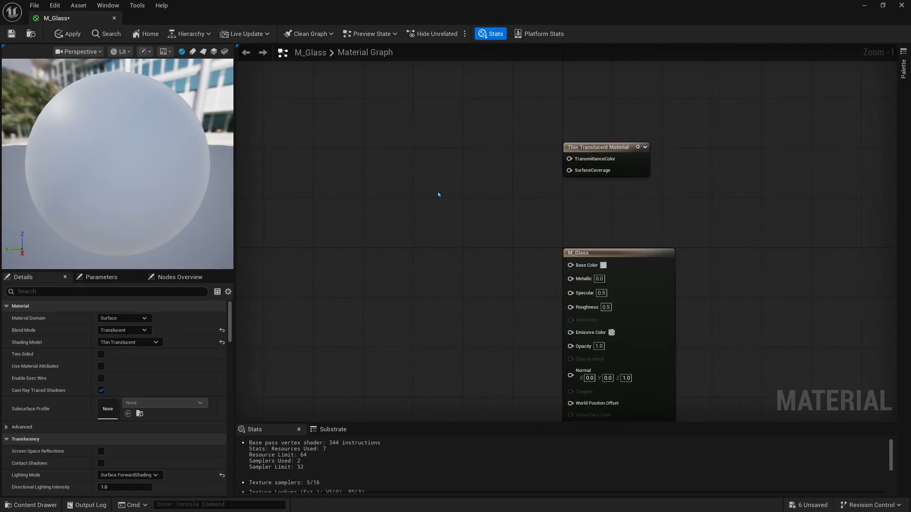
pyautogui.moveTo(438, 194); pyautogui.dragTo(484, 188, button='right')
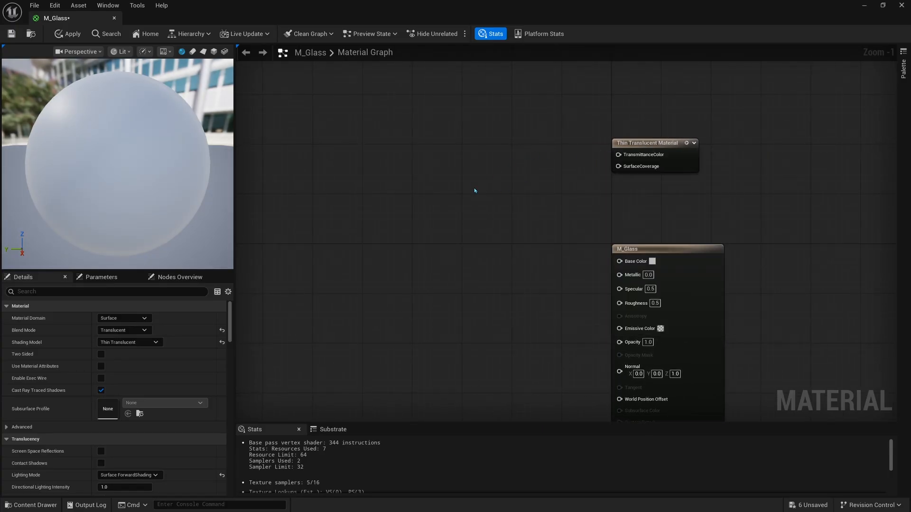
pyautogui.moveTo(453, 143); pyautogui.dragTo(514, 230, button='right')
pyautogui.moveTo(464, 200); pyautogui.dragTo(495, 211, button='right')
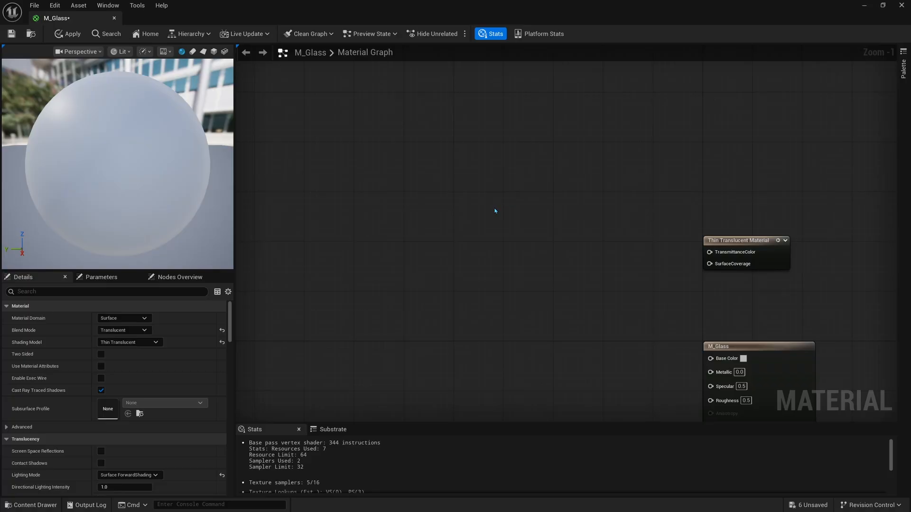
pyautogui.rightClick(424, 192)
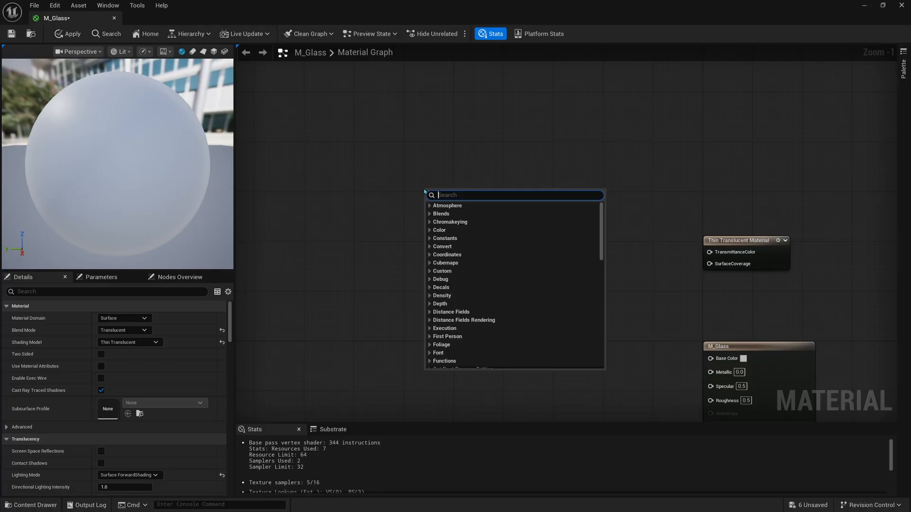
pyautogui.write('consta')
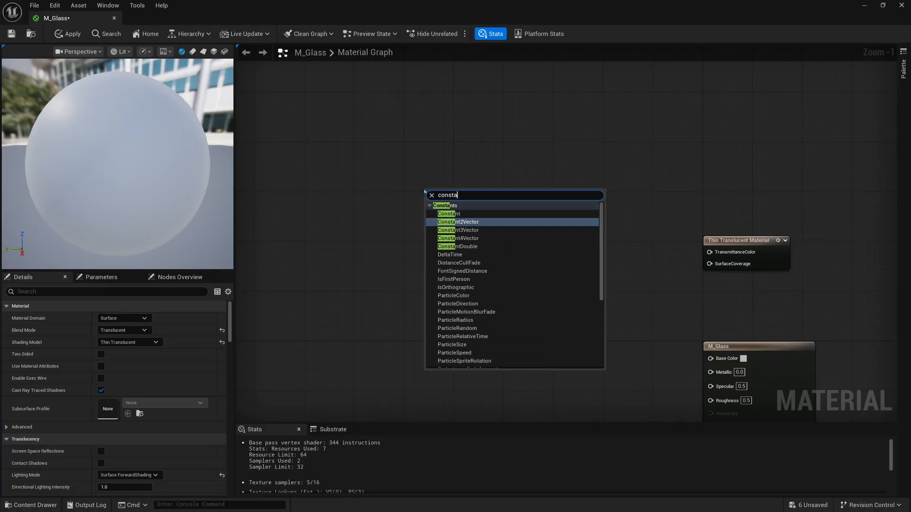
pyautogui.click(508, 230)
pyautogui.moveTo(532, 221); pyautogui.dragTo(519, 228, button='right')
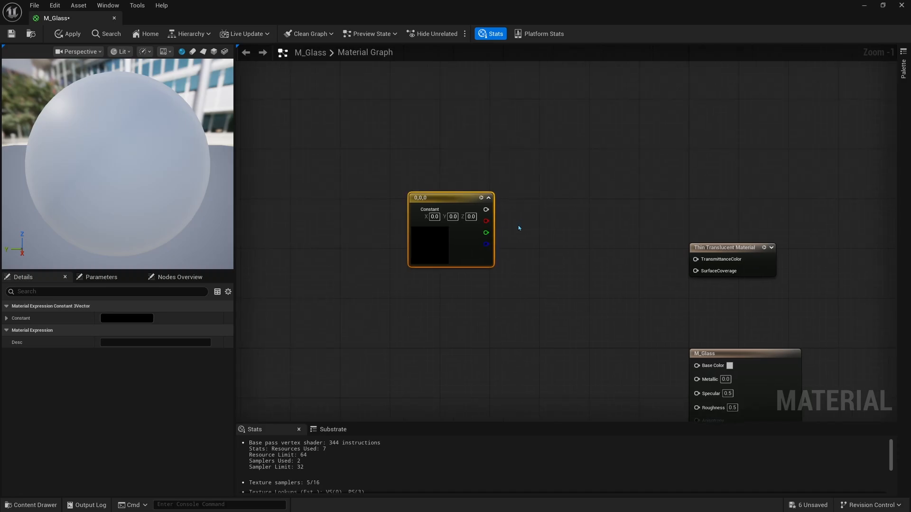
pyautogui.hotkey('ctrl', 'c')
pyautogui.hotkey('ctrl', 'v')
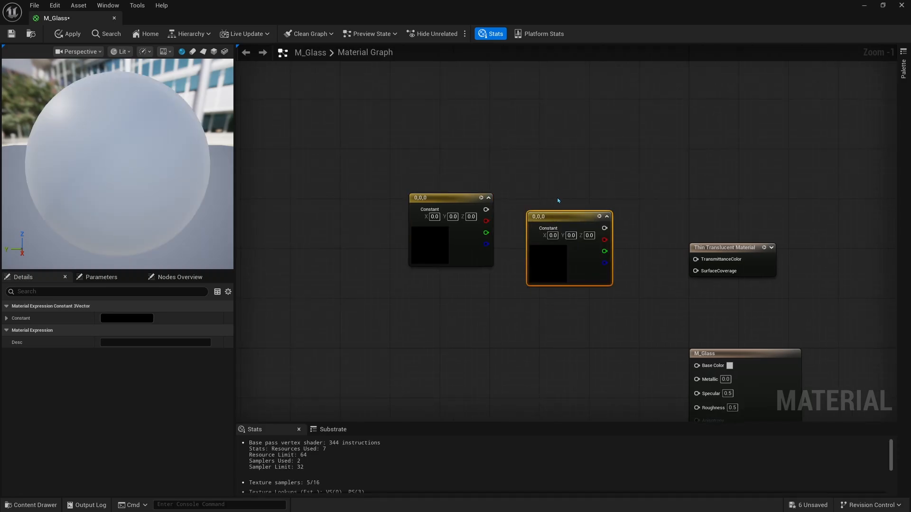
pyautogui.press('Delete')
# - Convert the Constant3Vector node to a parameter named Glass Tint
pyautogui.rightClick(445, 203)
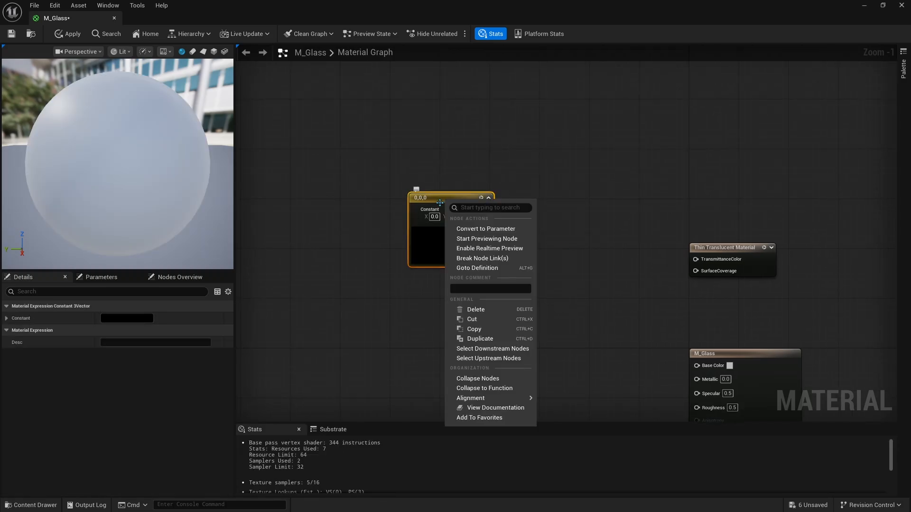
pyautogui.click(469, 233)
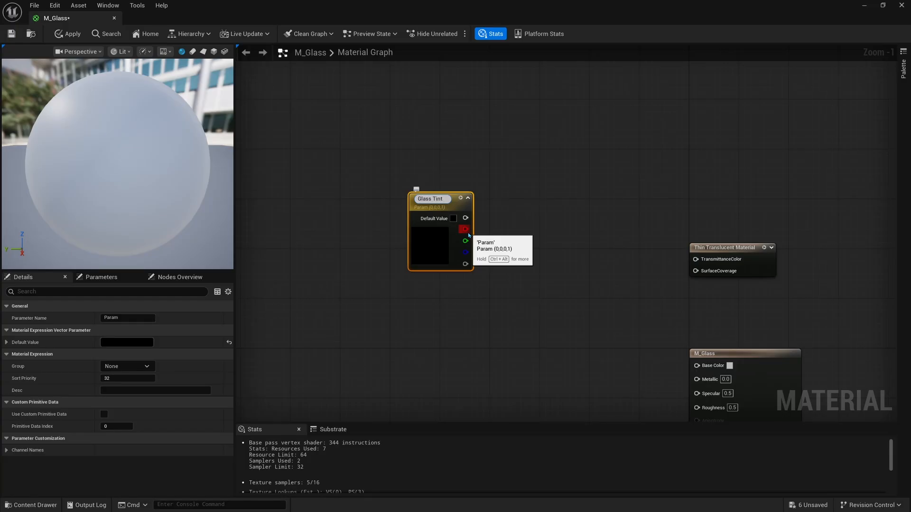
pyautogui.press('Return')
# - Set the Glass Tint parameter's default color to a mid grey with a value (V) of 0.5
pyautogui.doubleClick(445, 238)
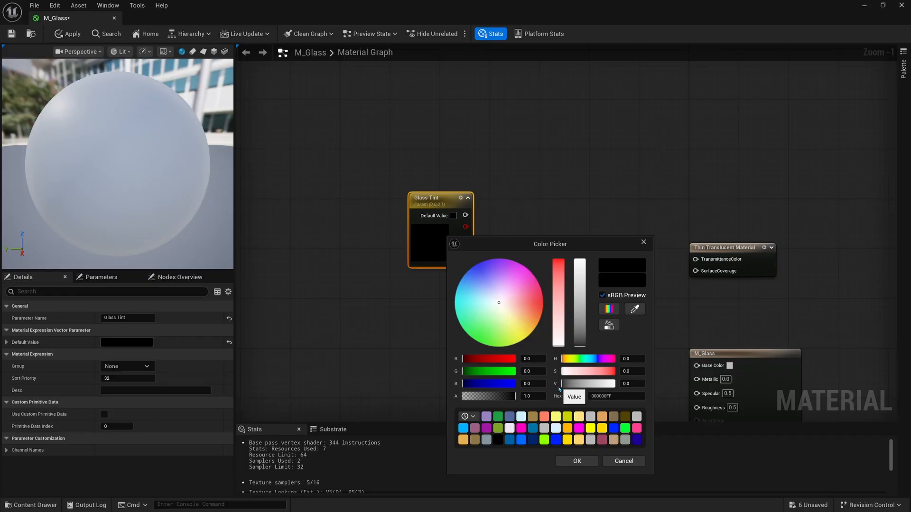
pyautogui.click(626, 384)
pyautogui.write('.5')
pyautogui.press('Return')
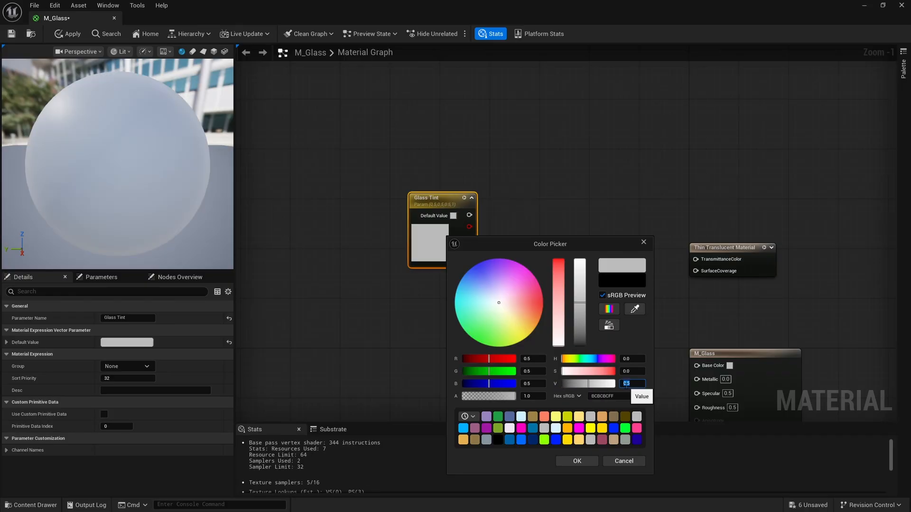
pyautogui.click(575, 461)
# - Connect Glass Tint to the TransmittanceColor input of the Thin Translucent Material node and inspect the preview sphere
pyautogui.moveTo(429, 242); pyautogui.dragTo(460, 285)
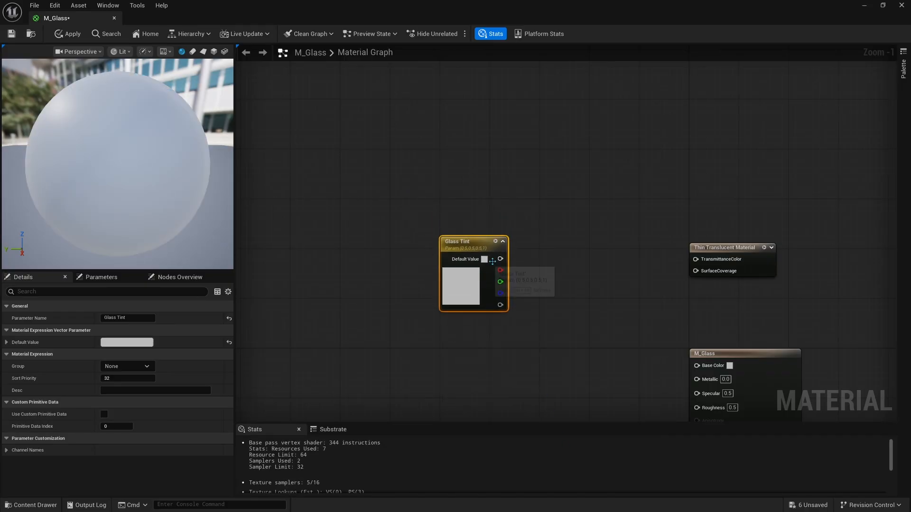
pyautogui.moveTo(500, 259); pyautogui.dragTo(696, 261)
pyautogui.moveTo(579, 334); pyautogui.dragTo(567, 306, button='right')
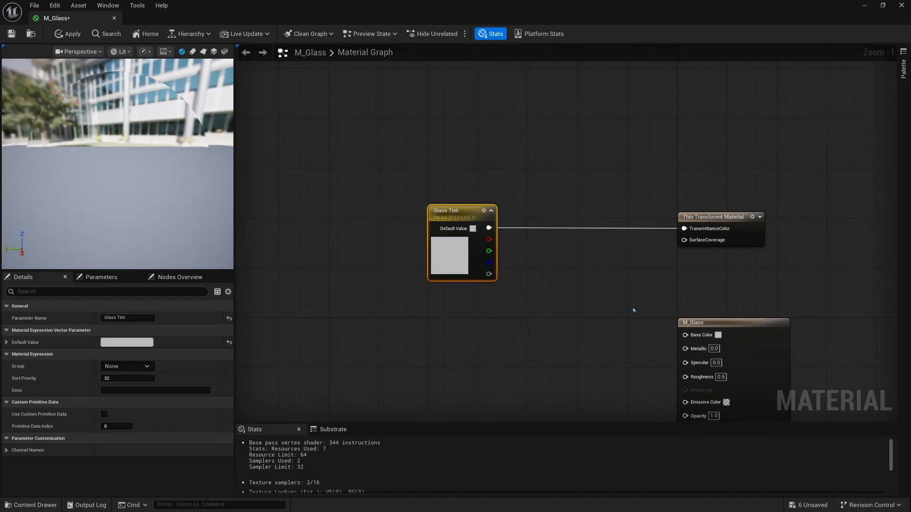
pyautogui.moveTo(545, 277); pyautogui.dragTo(542, 264, button='right')
pyautogui.moveTo(155, 178); pyautogui.dragTo(217, 191)
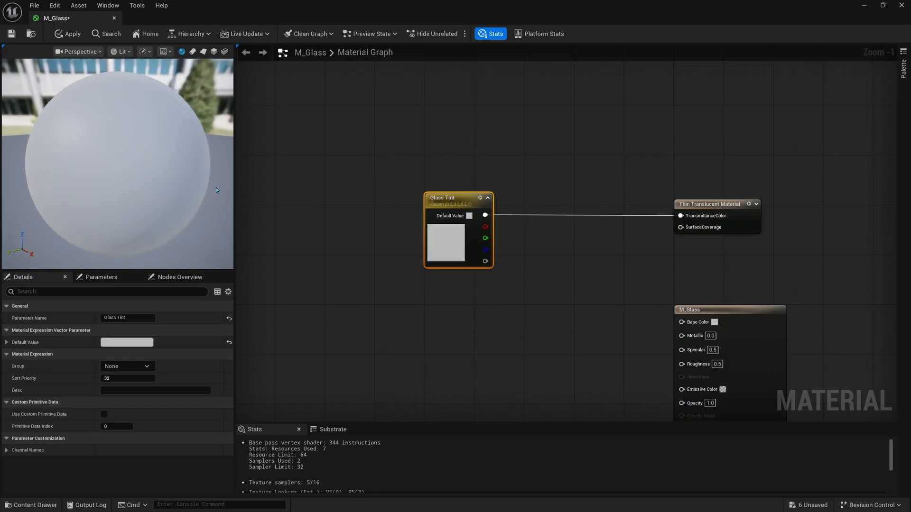
# - Try a blue Base Color on the M_Glass node, apply it to the material, and undo the color change
pyautogui.click(714, 322)
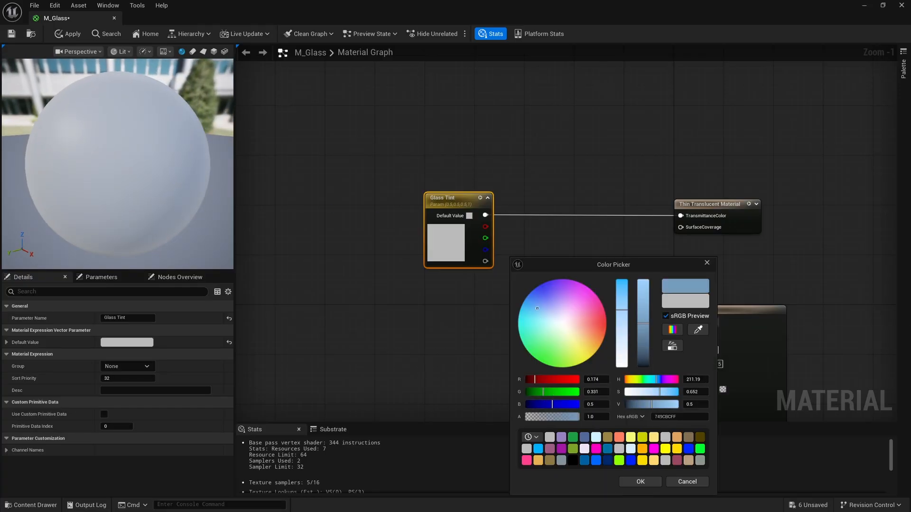
pyautogui.click(636, 484)
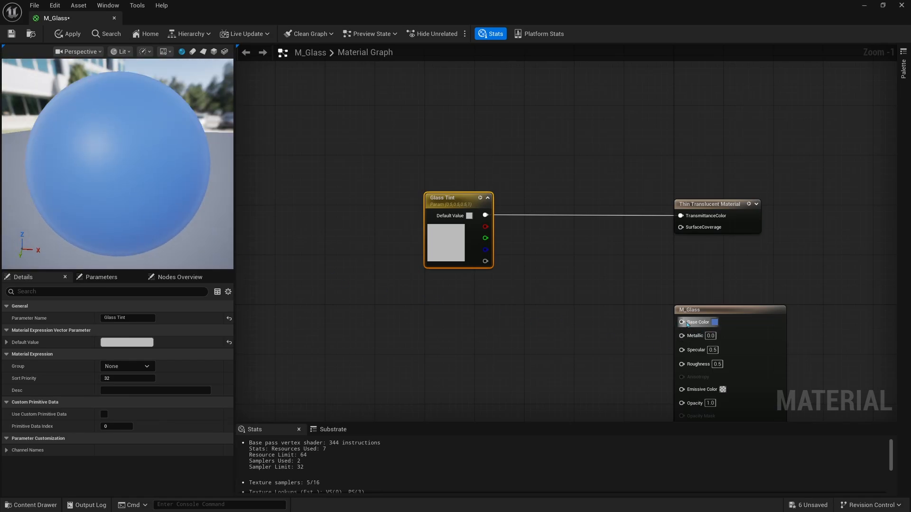
pyautogui.hotkey('ctrl', 's')
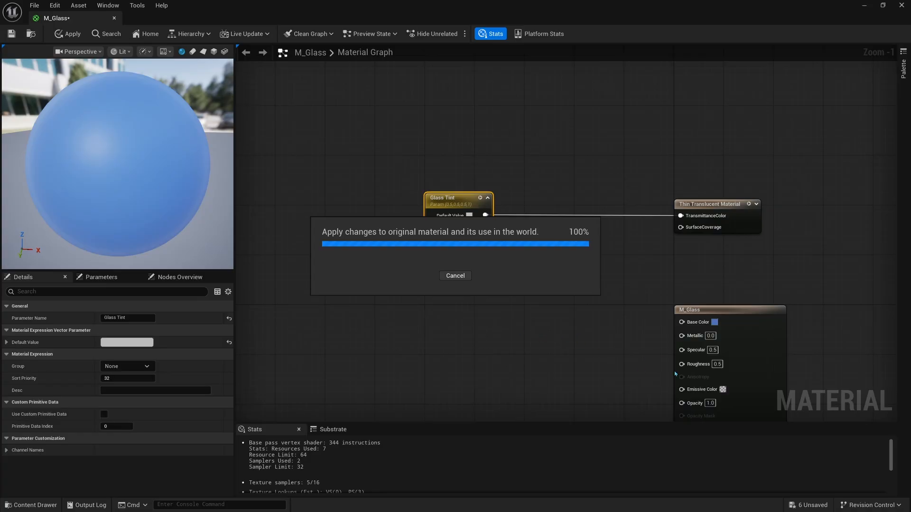
pyautogui.hotkey('ctrl', 'z')
# - Duplicate the Glass Tint parameter below the original and rename the copy Dirt Tint
pyautogui.moveTo(458, 310); pyautogui.dragTo(438, 265, button='right')
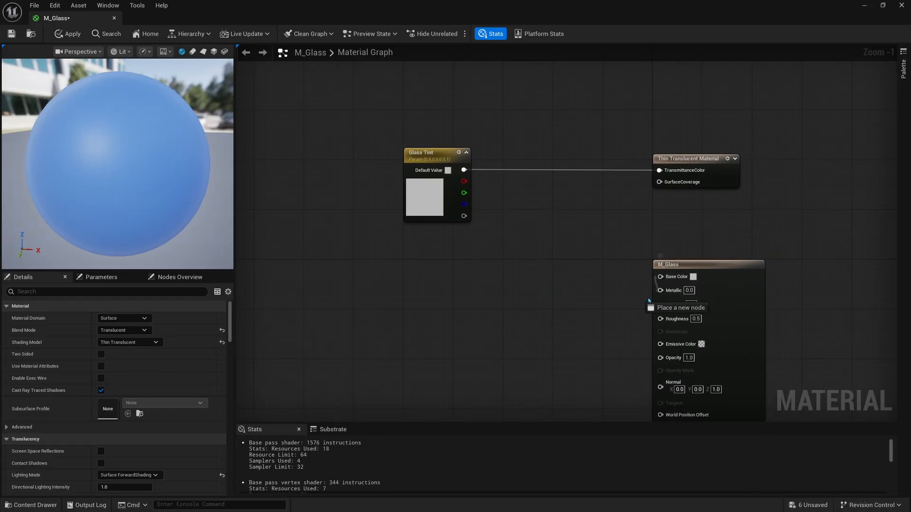
pyautogui.moveTo(660, 276); pyautogui.dragTo(584, 265)
pyautogui.click(584, 264)
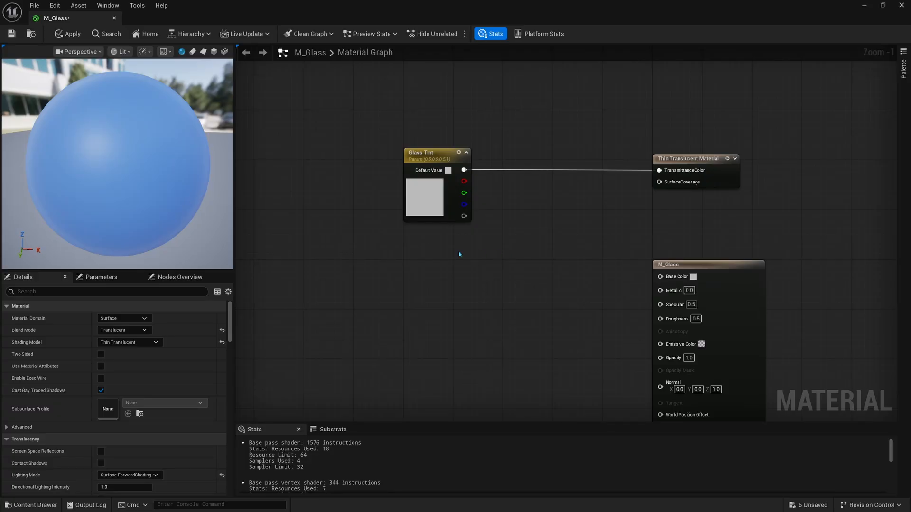
pyautogui.click(427, 202)
pyautogui.hotkey('ctrl', 'd')
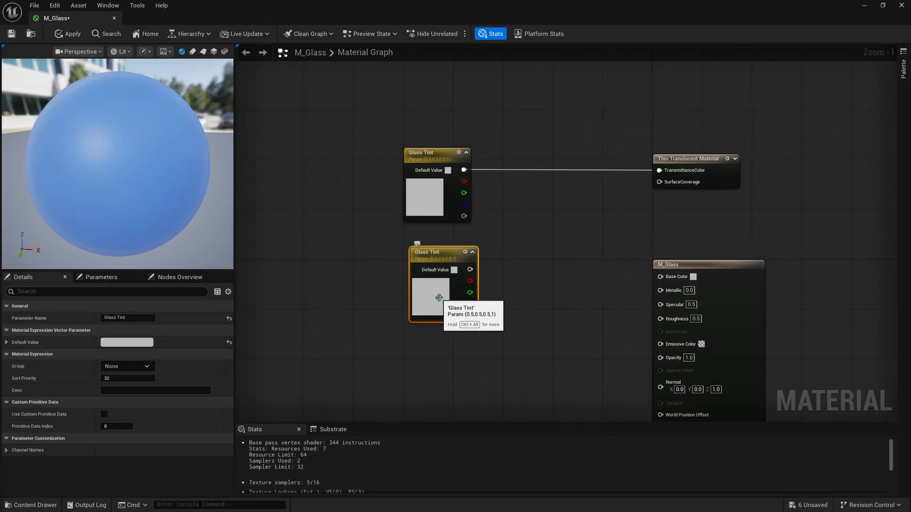
pyautogui.moveTo(415, 261); pyautogui.dragTo(409, 260)
pyautogui.moveTo(117, 318); pyautogui.dragTo(76, 318)
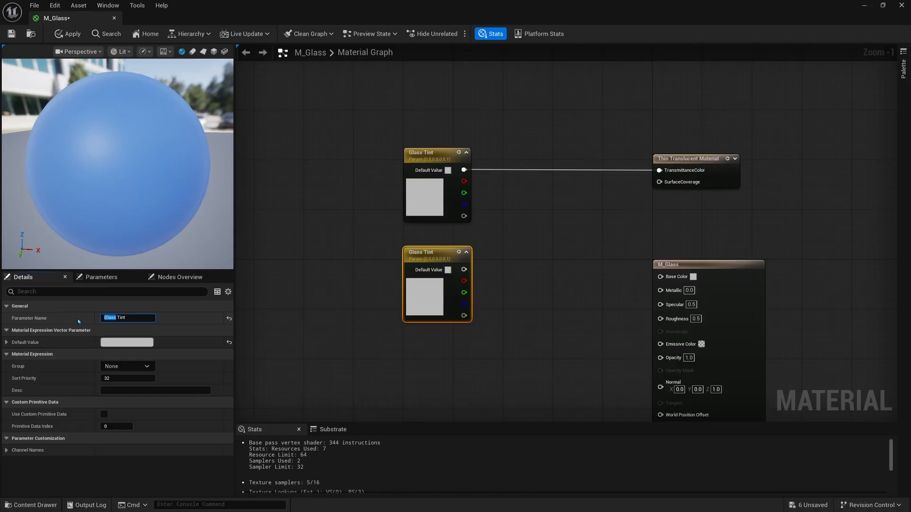
pyautogui.click(561, 258)
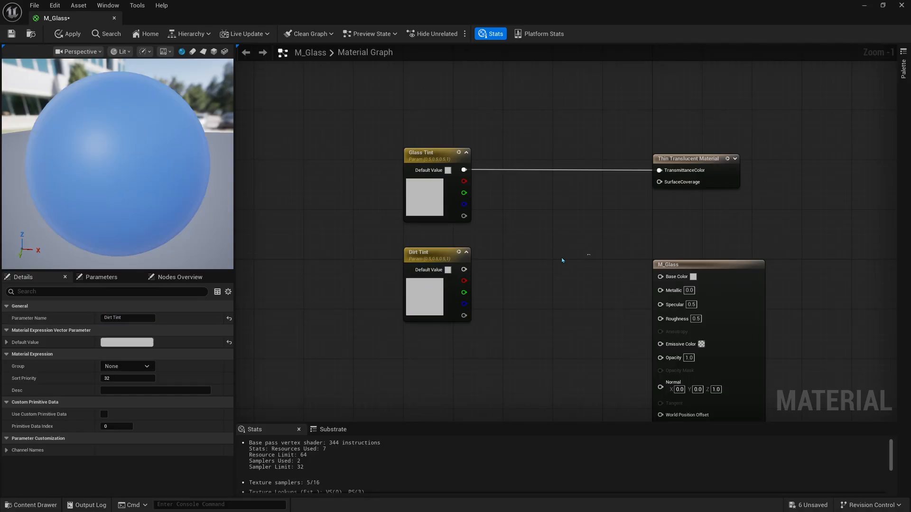
# - Add a Lerp node and connect Glass Tint to its A input and Dirt Tint to its B input
pyautogui.moveTo(464, 270); pyautogui.dragTo(619, 278)
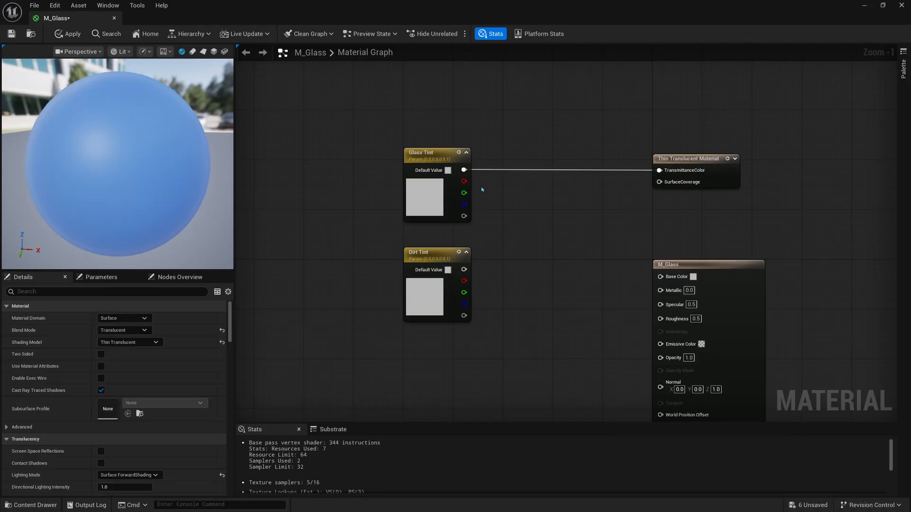
pyautogui.click(552, 261)
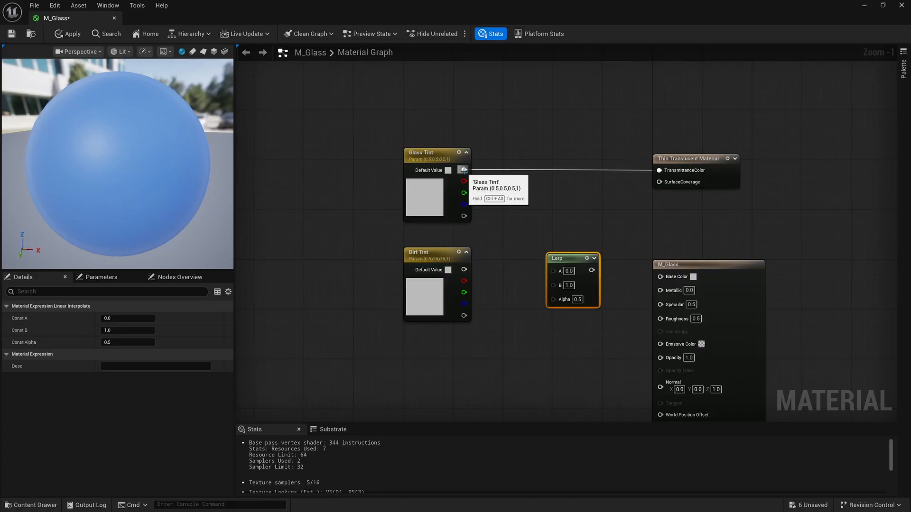
pyautogui.moveTo(464, 169); pyautogui.dragTo(553, 270)
pyautogui.moveTo(463, 270); pyautogui.dragTo(543, 311)
pyautogui.click(542, 251)
pyautogui.click(528, 312)
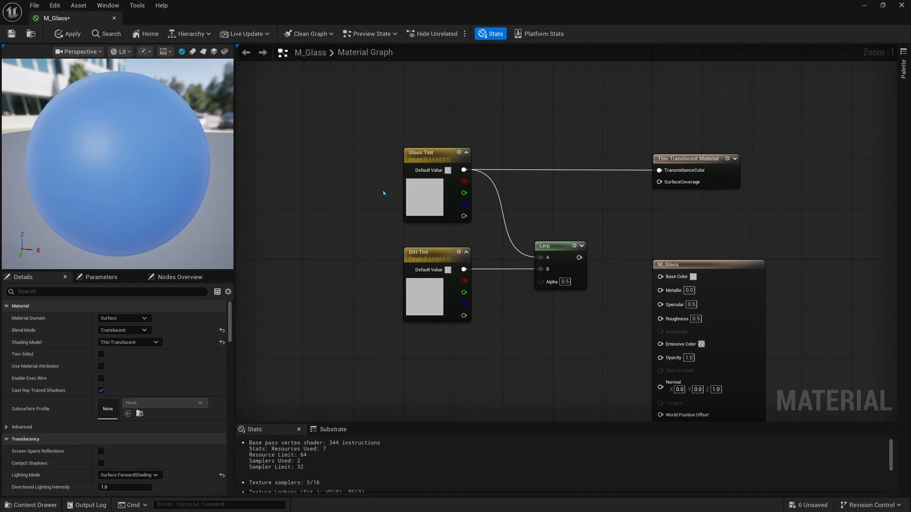
# - Browse the project content to Fab > Megascans > Surfaces > Fingerprints_vk1iadec > Medium > vk1iadec_tier_2 > Textures
pyautogui.moveTo(357, 22); pyautogui.dragTo(539, 52)
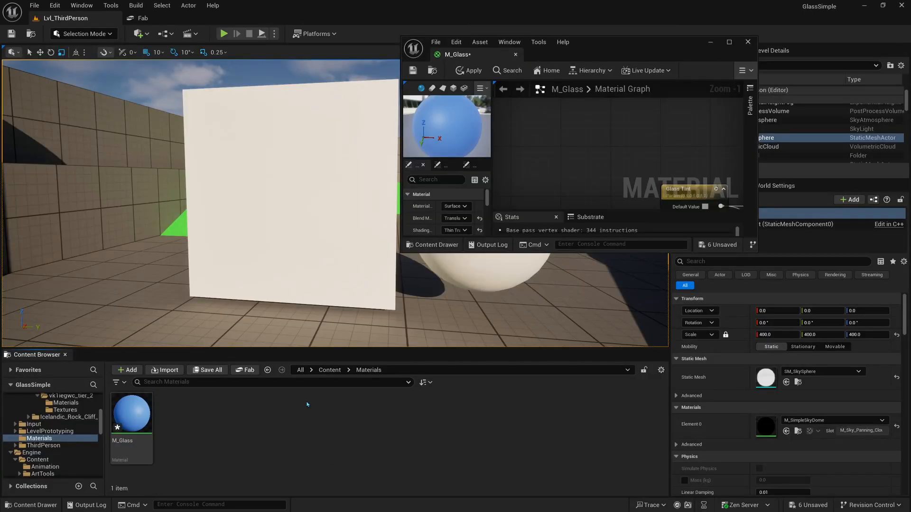
pyautogui.click(301, 371)
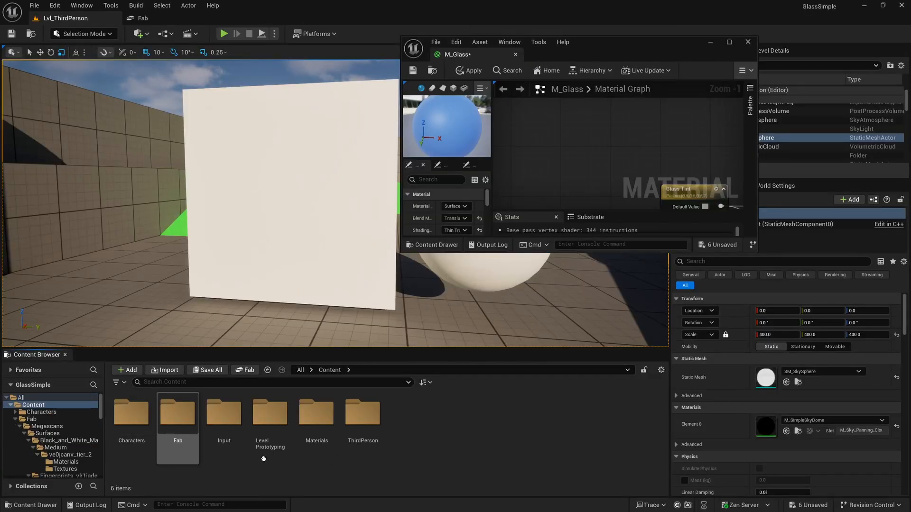
pyautogui.doubleClick(177, 413)
pyautogui.doubleClick(131, 412)
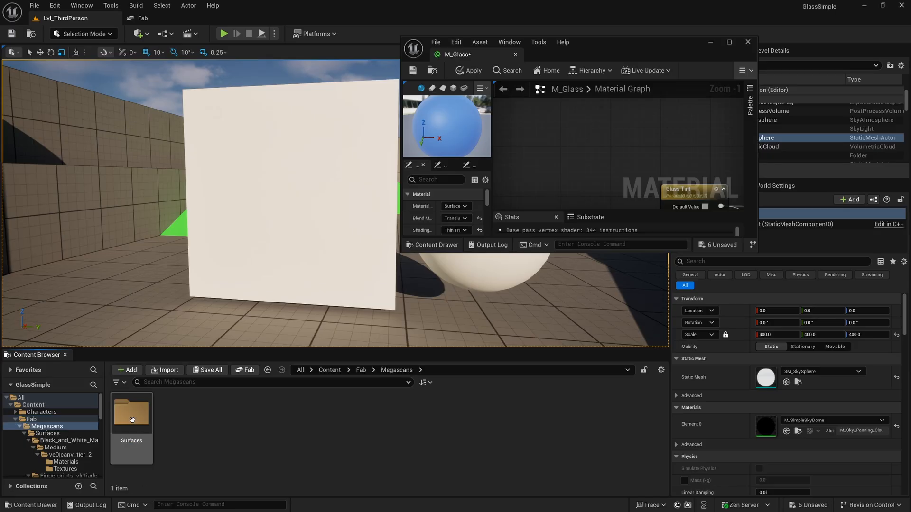
pyautogui.doubleClick(133, 413)
pyautogui.doubleClick(177, 413)
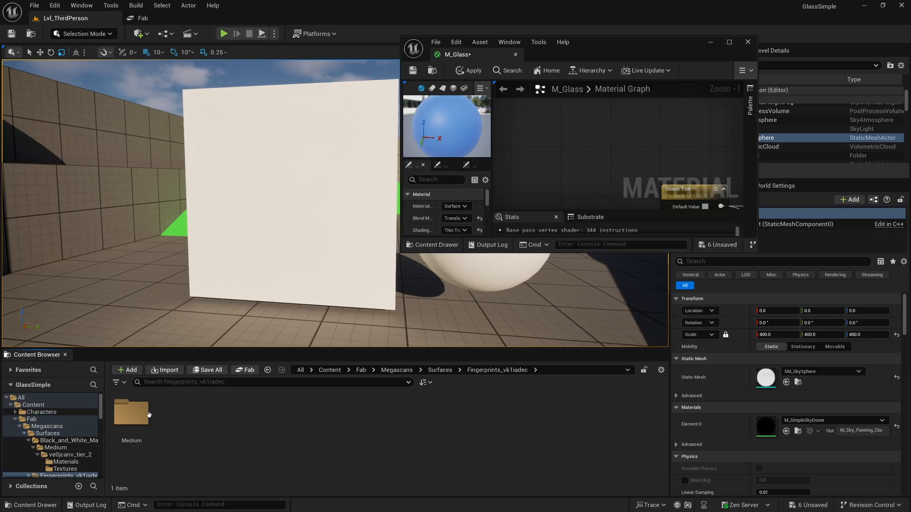
pyautogui.doubleClick(146, 414)
pyautogui.doubleClick(149, 415)
pyautogui.doubleClick(179, 415)
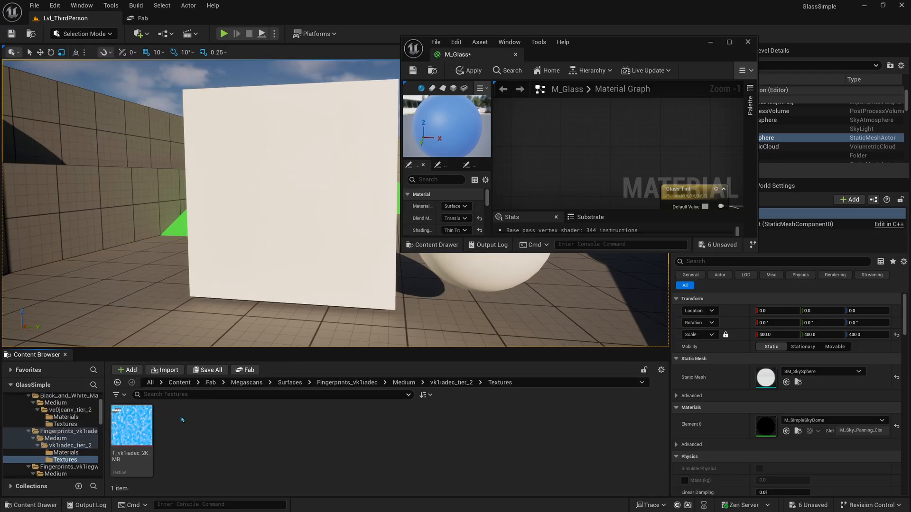
# - Add the T_vk1iadec_2K_MR texture to the M_Glass graph and place its Texture Sample above the Glass Tint node
pyautogui.moveTo(132, 440); pyautogui.dragTo(529, 169)
pyautogui.doubleClick(635, 45)
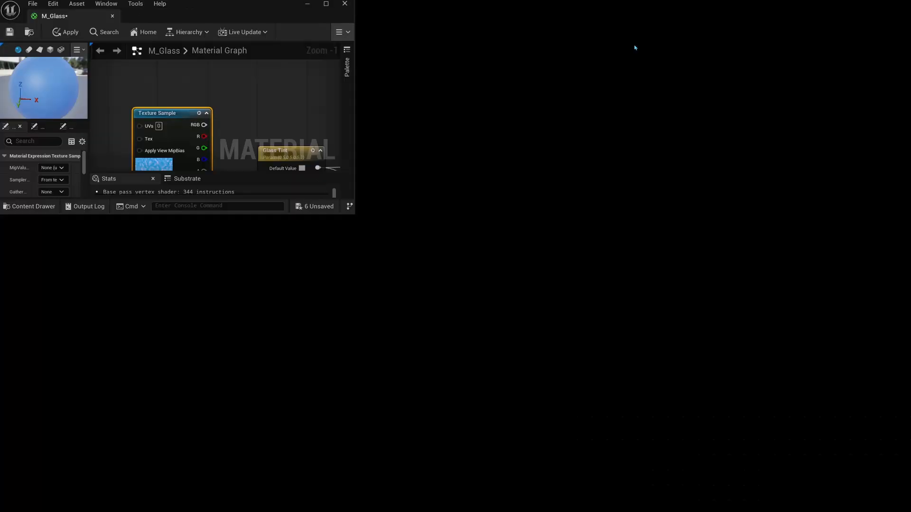
pyautogui.scroll(-2, 670, 216)
pyautogui.moveTo(457, 170); pyautogui.dragTo(668, 297, button='right')
pyautogui.moveTo(555, 309); pyautogui.dragTo(595, 195)
pyautogui.moveTo(607, 232); pyautogui.dragTo(581, 257, button='right')
pyautogui.scroll(2, 581, 256)
# - Convert the fingerprint Texture Sample to a parameter named Dirt Mask
pyautogui.rightClick(517, 217)
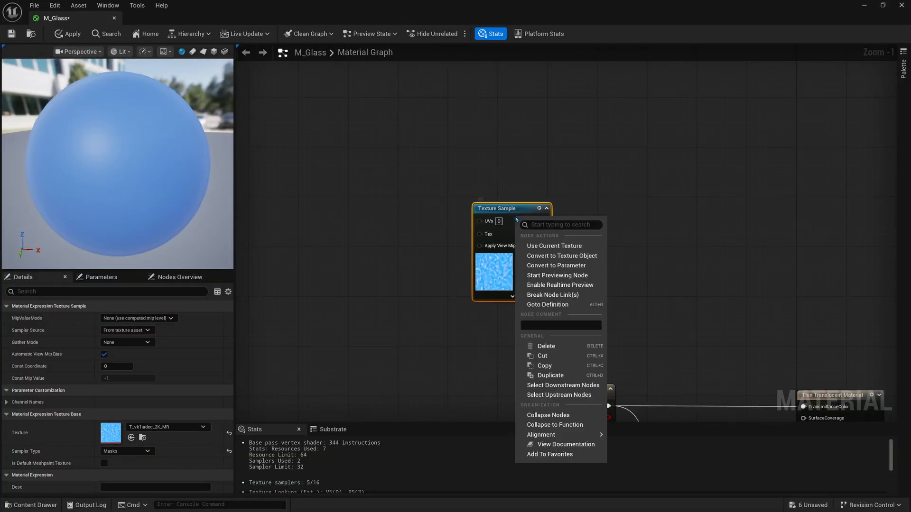
pyautogui.click(556, 265)
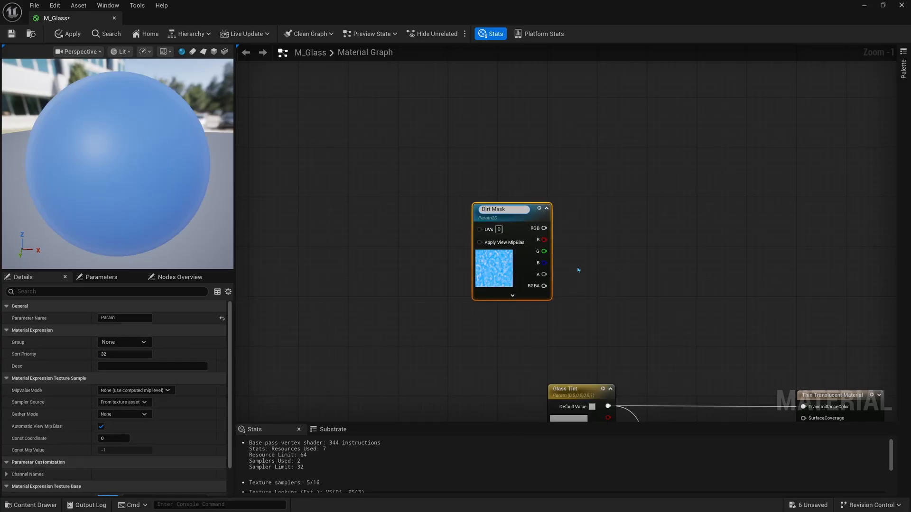
pyautogui.press('Return')
# - Add a TexCoord node ahead of the Dirt Mask node, leaving room between them
pyautogui.moveTo(399, 247); pyautogui.dragTo(458, 252, button='right')
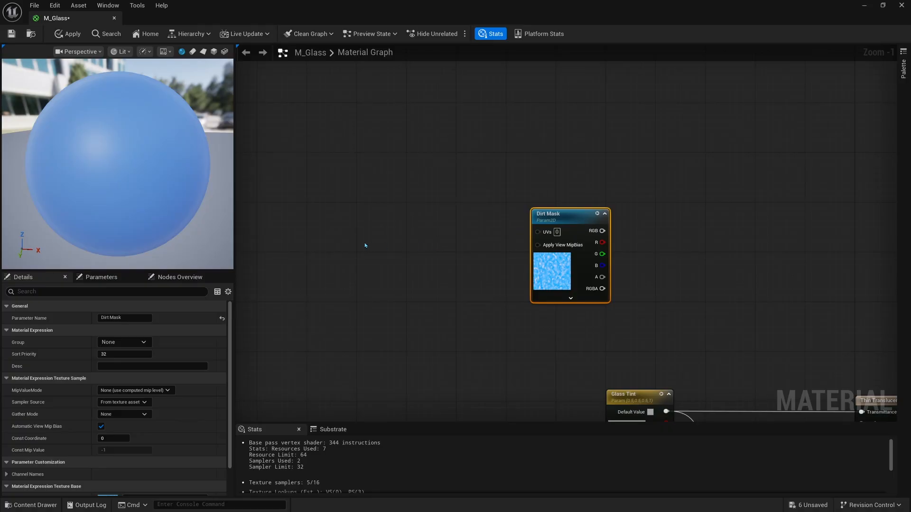
pyautogui.press('u')
pyautogui.click(331, 221)
pyautogui.moveTo(349, 219); pyautogui.dragTo(337, 226)
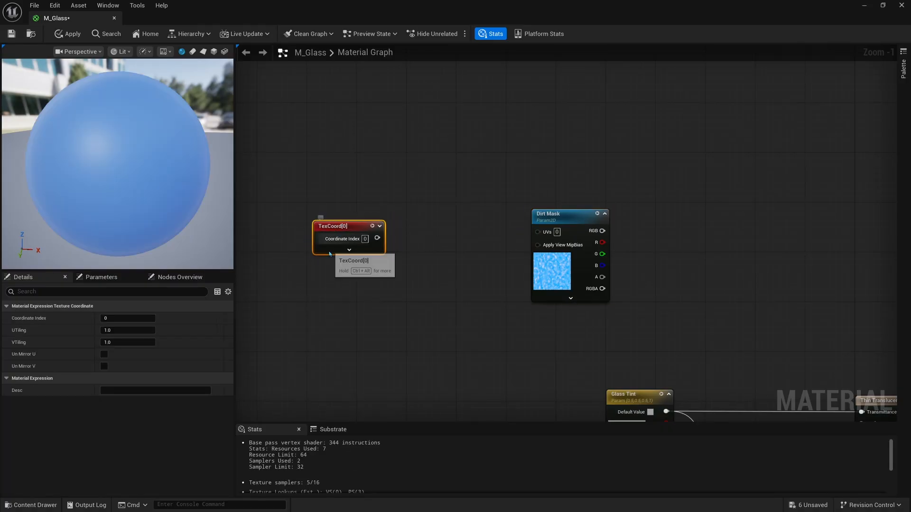
pyautogui.rightClick(384, 206)
pyautogui.write('texc')
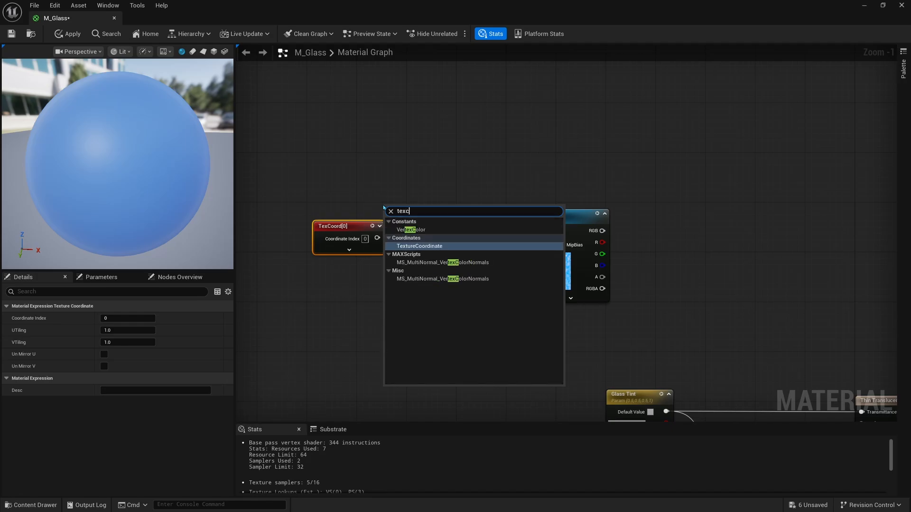
pyautogui.click(377, 214)
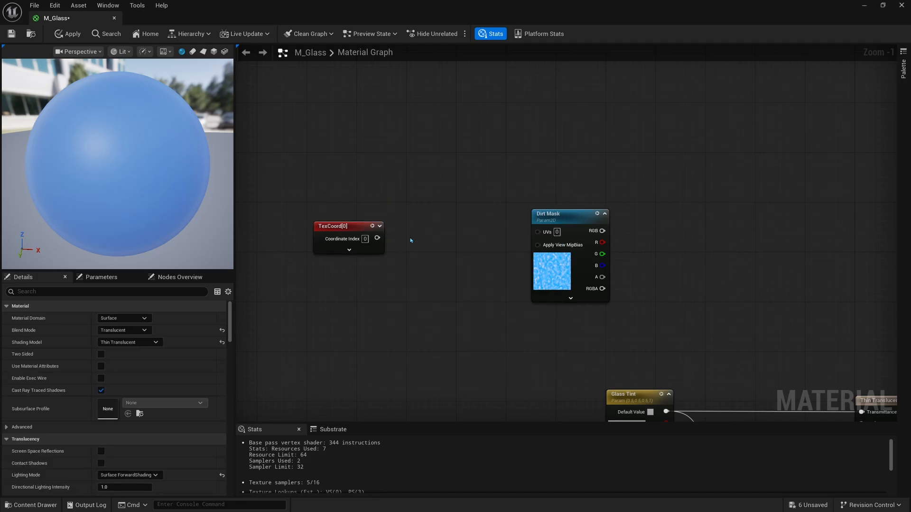
# - Add a Multiply node between TexCoord and Dirt Mask and connect TexCoord to its A input
pyautogui.press('m')
pyautogui.click(420, 222)
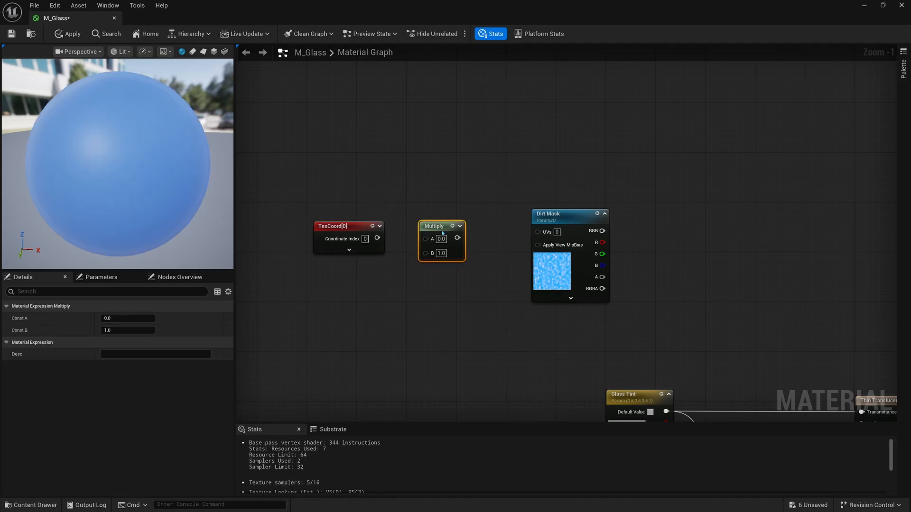
pyautogui.moveTo(382, 239); pyautogui.dragTo(426, 238)
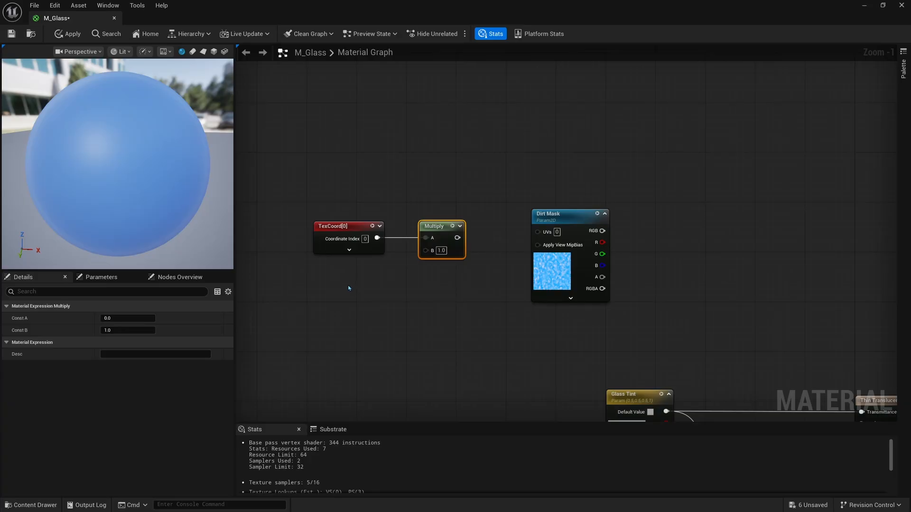
# - Create a scalar parameter named Dirt Scale below TexCoord with a default value of 0.5
pyautogui.press('s')
pyautogui.click(349, 287)
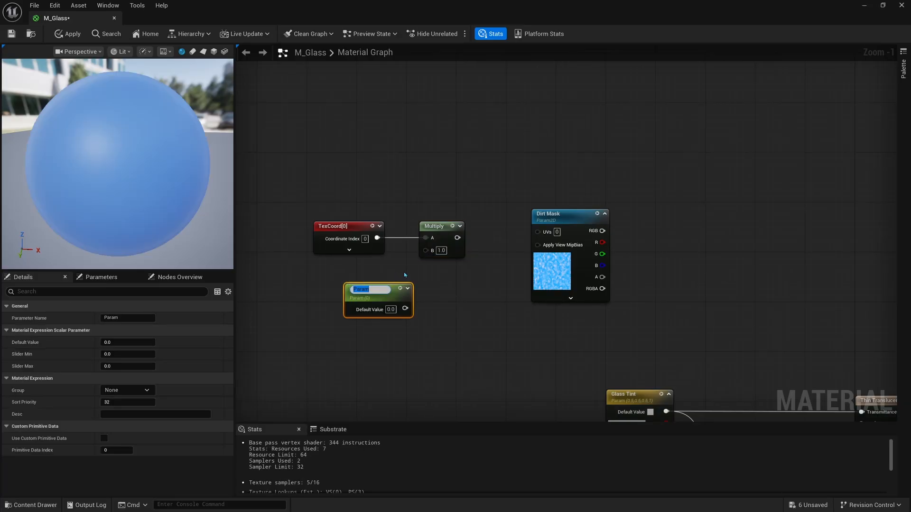
pyautogui.write('Dirt Scale')
pyautogui.press('Return')
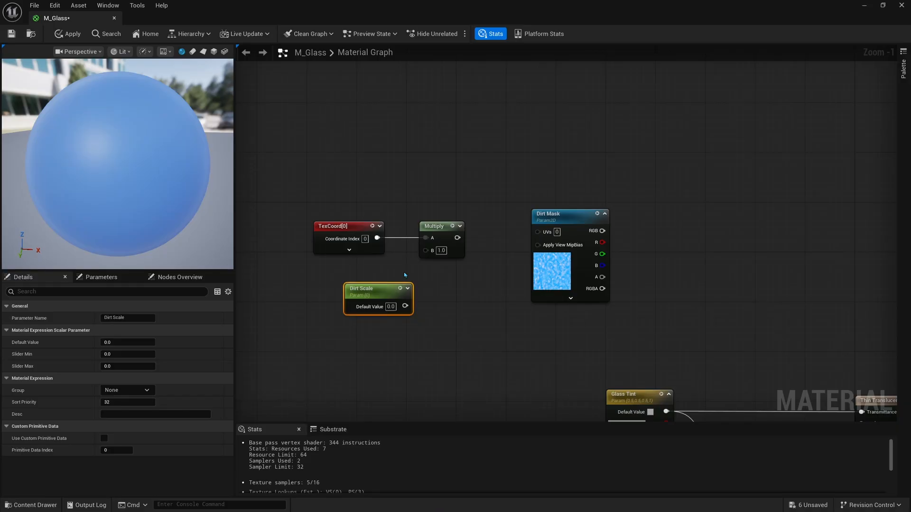
pyautogui.click(391, 306)
pyautogui.write('0.5')
pyautogui.press('Return')
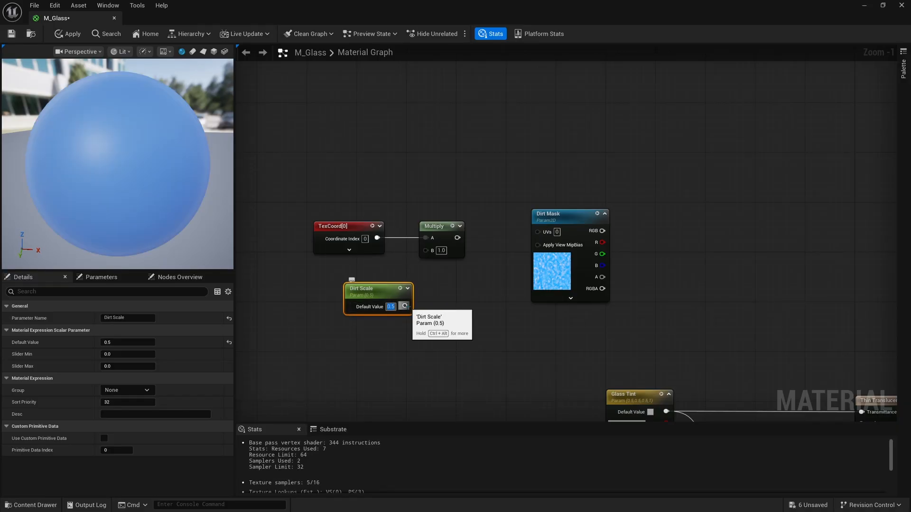
# - Connect Dirt Scale to Multiply's B input and the Multiply output to Dirt Mask's UVs, and tidy the node positions
pyautogui.moveTo(363, 289); pyautogui.dragTo(540, 232)
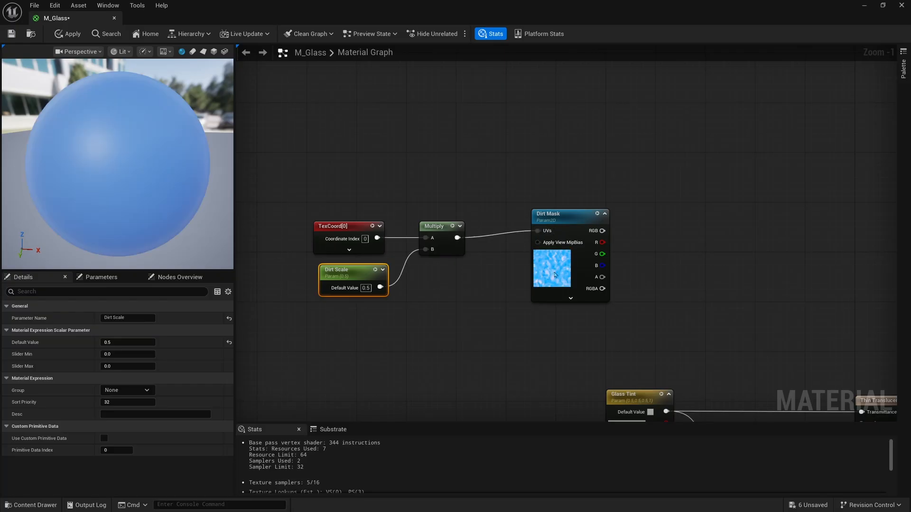
pyautogui.moveTo(555, 275); pyautogui.dragTo(523, 281)
# - Add a Subtract node with its A input fed by the red channel of Dirt Mask
pyautogui.moveTo(631, 252); pyautogui.dragTo(525, 258, button='right')
pyautogui.moveTo(465, 255); pyautogui.dragTo(562, 242)
pyautogui.write('subtract')
pyautogui.press('Return')
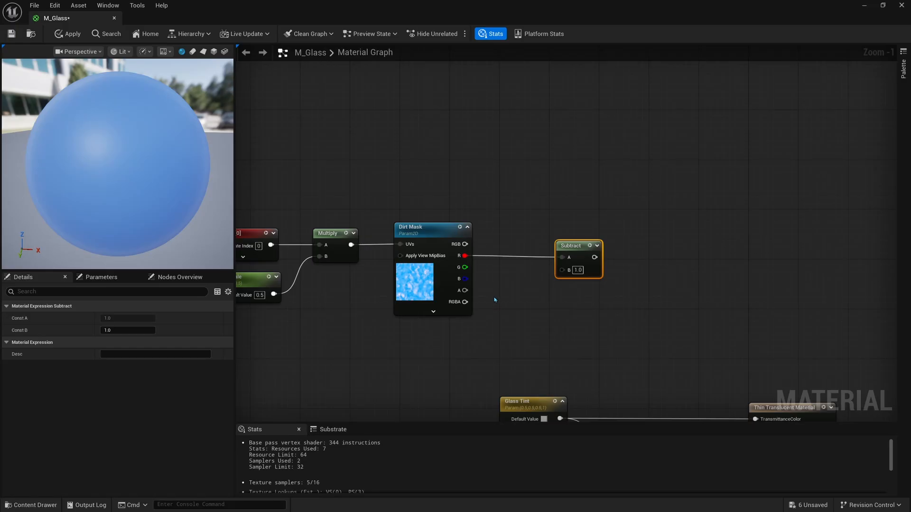
# - Create a scalar parameter named Dirt Bias with a default of 0.5 and connect it to the Subtract node's B input
pyautogui.click(494, 300)
pyautogui.write('Dirt Bi')
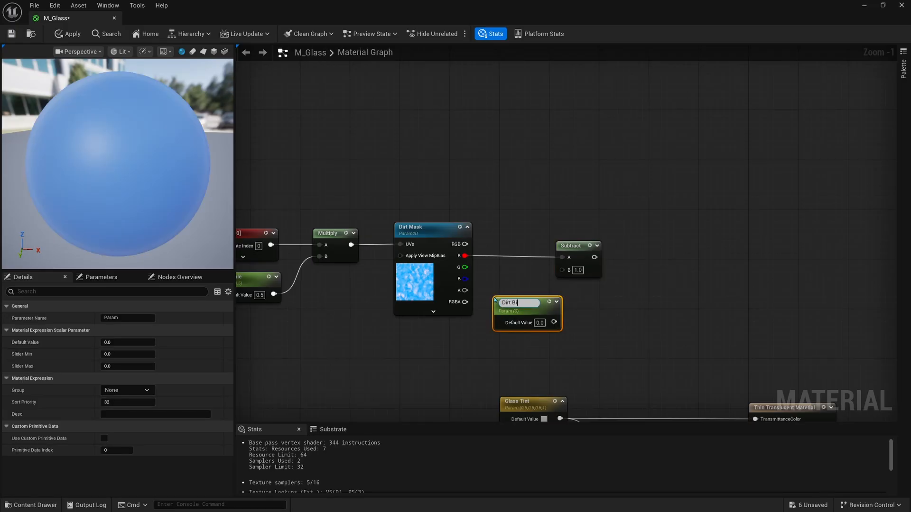
pyautogui.write('as')
pyautogui.press('Return')
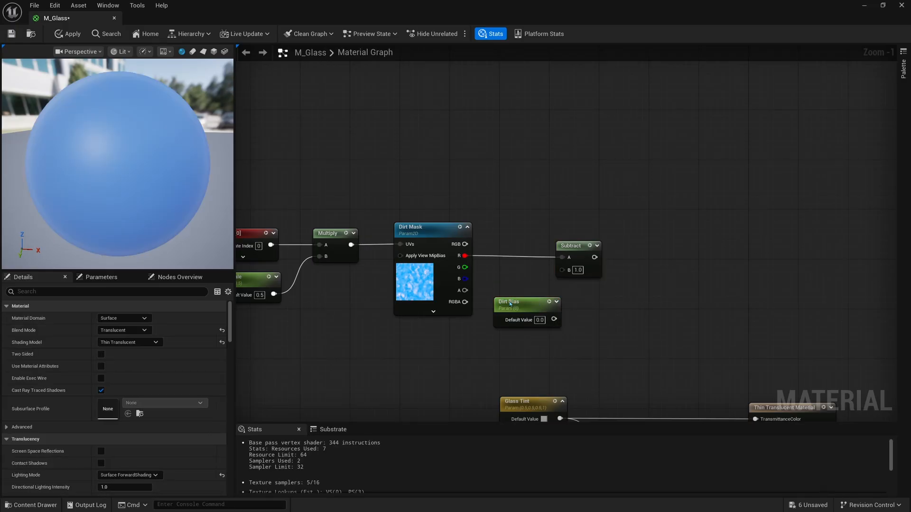
pyautogui.moveTo(503, 302); pyautogui.dragTo(490, 290)
pyautogui.moveTo(541, 306); pyautogui.dragTo(562, 269)
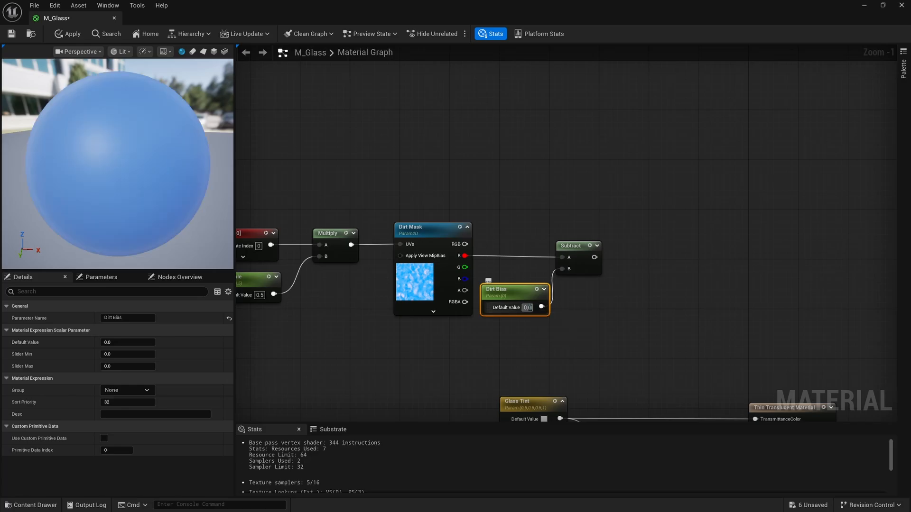
pyautogui.click(527, 307)
pyautogui.write('5')
pyautogui.press('Return')
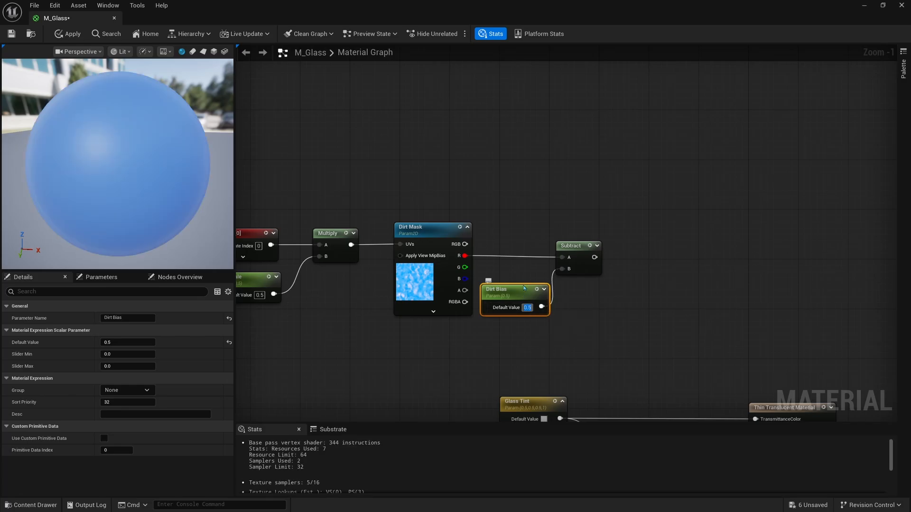
# - Add a CheapContrast node after the Subtract node
pyautogui.rightClick(646, 261)
pyautogui.write('cheapcontrast')
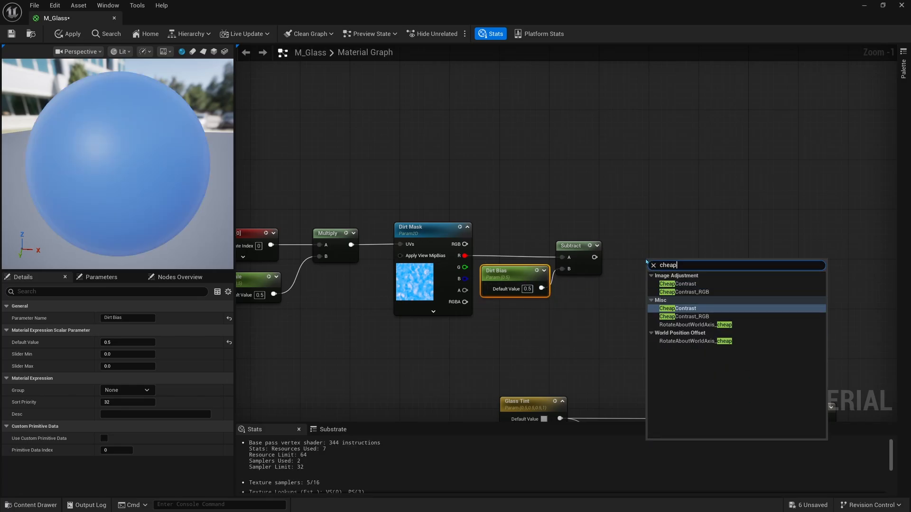
pyautogui.press('Return')
pyautogui.moveTo(645, 258); pyautogui.dragTo(651, 252)
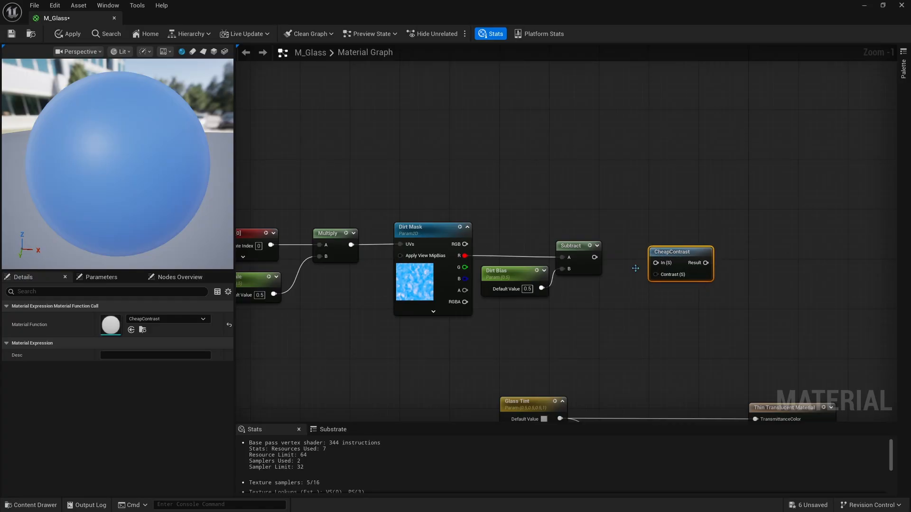
# - Duplicate Dirt Bias, connect the copy to CheapContrast's Contrast input, and feed the Subtract output into its In input
pyautogui.click(547, 296)
pyautogui.hotkey('ctrl', 'd')
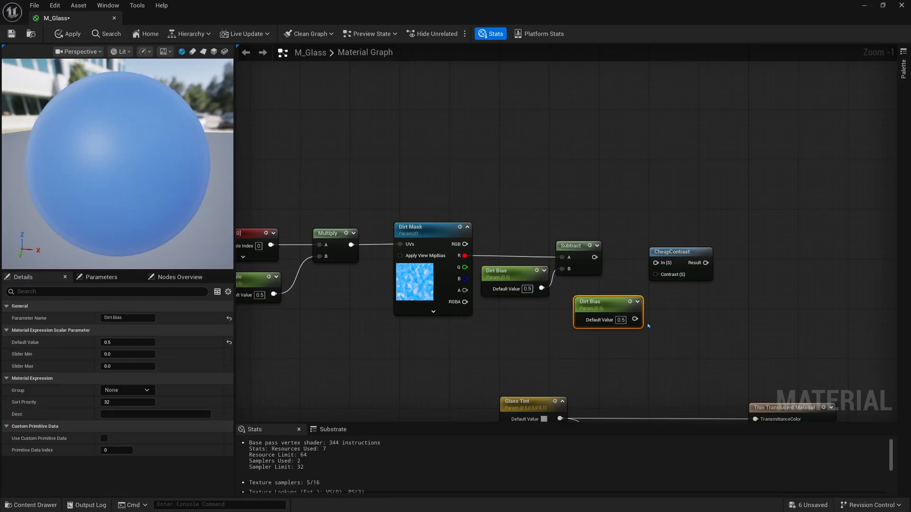
pyautogui.moveTo(635, 319); pyautogui.dragTo(665, 275)
pyautogui.moveTo(594, 257); pyautogui.dragTo(655, 263)
pyautogui.moveTo(538, 290); pyautogui.dragTo(459, 278, button='right')
pyautogui.click(617, 234)
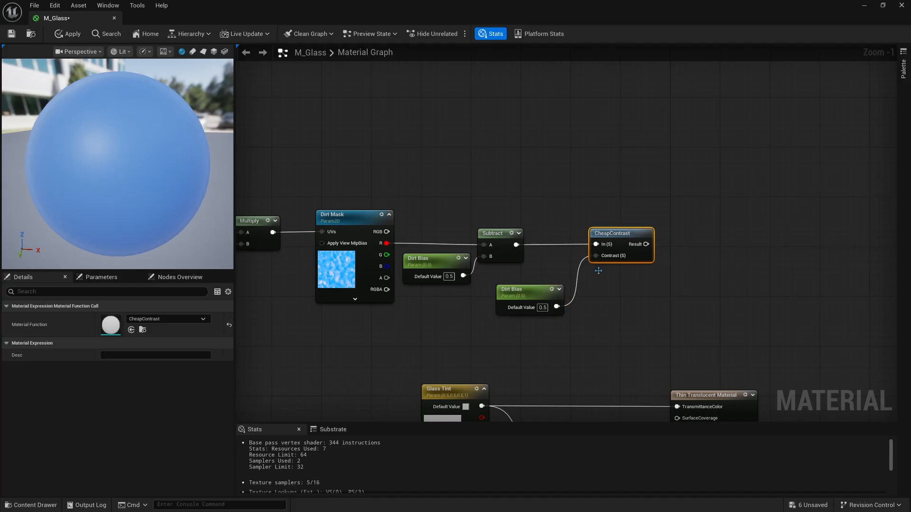
# - Rename the Dirt Bias copy feeding CheapContrast to Dirt Contrast, set its default to 0, and tidy the two nodes' spacing
pyautogui.click(521, 290)
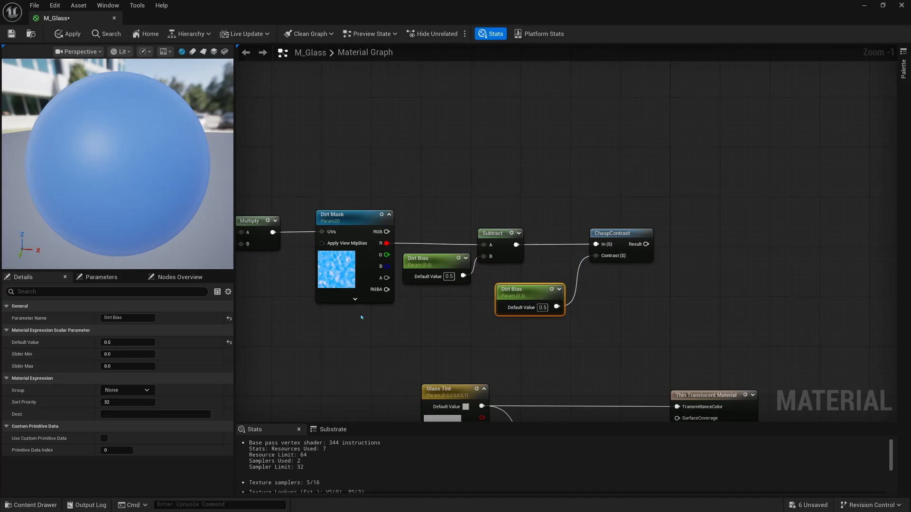
pyautogui.doubleClick(117, 317)
pyautogui.press('Return')
pyautogui.moveTo(526, 307); pyautogui.dragTo(545, 296)
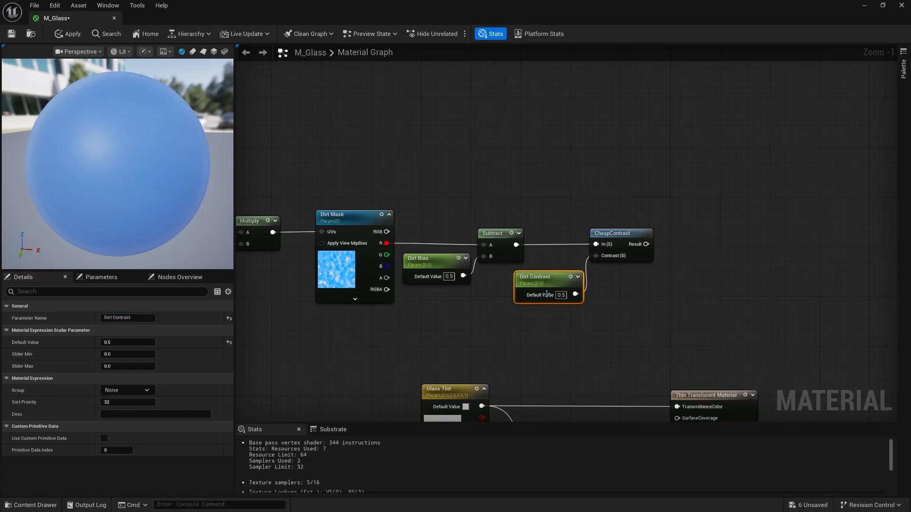
pyautogui.click(557, 295)
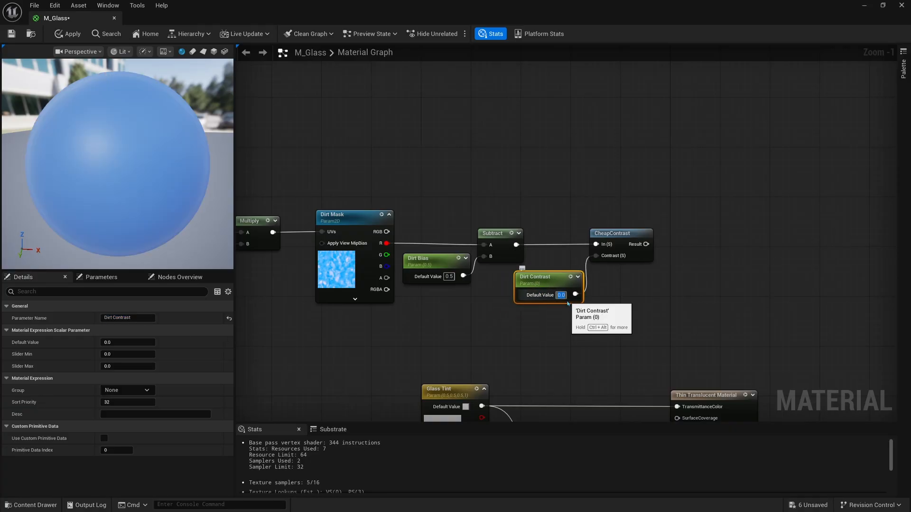
pyautogui.write('0')
pyautogui.press('Return')
pyautogui.moveTo(625, 236); pyautogui.dragTo(643, 236)
pyautogui.moveTo(546, 279); pyautogui.dragTo(564, 267)
# - Add a named reroute declaration called Dirt Mask from CheapContrast's Result output and line it up with that node
pyautogui.moveTo(682, 257); pyautogui.dragTo(559, 276, button='right')
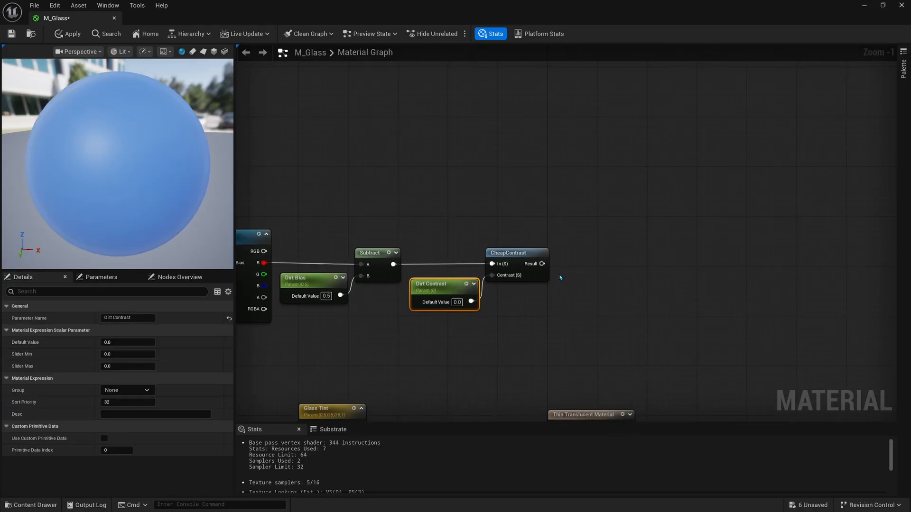
pyautogui.moveTo(533, 265); pyautogui.dragTo(584, 263)
pyautogui.write('rer')
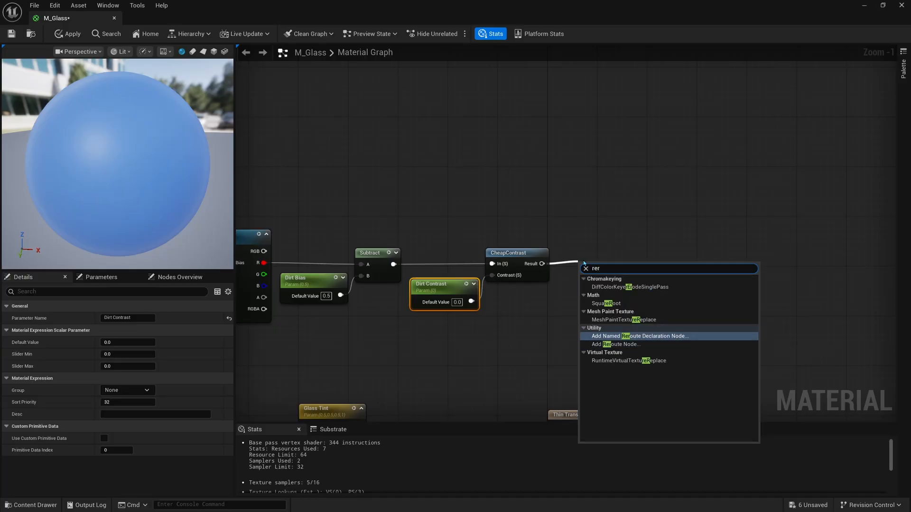
pyautogui.press('Return')
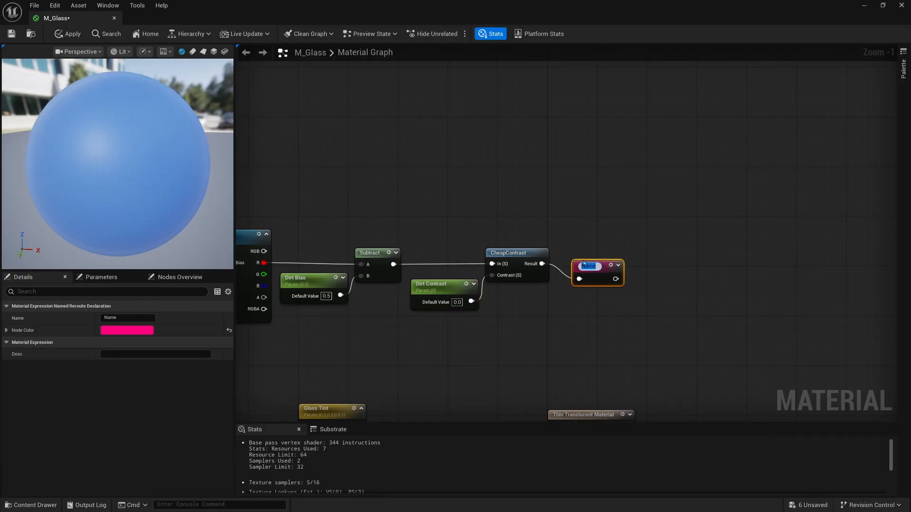
pyautogui.write('Dirt Mask')
pyautogui.press('Return')
pyautogui.moveTo(602, 277); pyautogui.dragTo(603, 265)
# - Add a usage node of the Dirt Mask named reroute and place it just below and beyond the declaration
pyautogui.rightClick(681, 280)
pyautogui.write('dir')
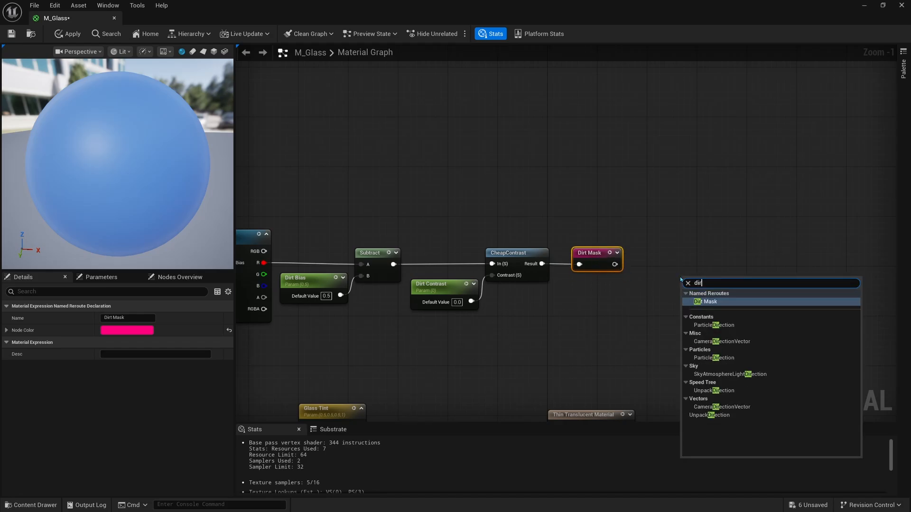
pyautogui.write('t ma')
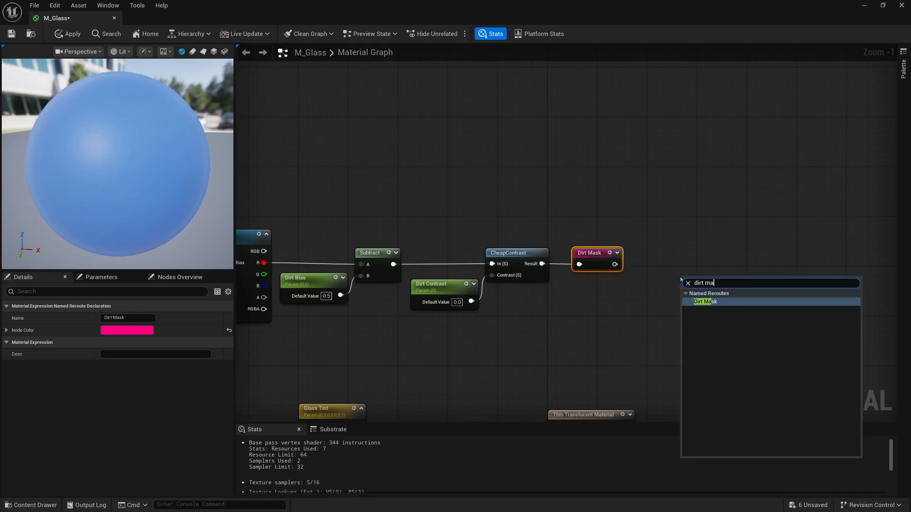
pyautogui.write('sk')
pyautogui.press('Return')
pyautogui.moveTo(687, 284); pyautogui.dragTo(642, 299)
# - Set the Dirt Mask reroute declaration's node color to yellow, hex FFCE3FFF
pyautogui.moveTo(578, 329); pyautogui.dragTo(714, 318, button='right')
pyautogui.scroll(-1, 715, 318)
pyautogui.moveTo(686, 316); pyautogui.dragTo(266, 206)
pyautogui.moveTo(496, 179); pyautogui.dragTo(395, 176, button='right')
pyautogui.scroll(2, 554, 269)
pyautogui.click(652, 245)
pyautogui.moveTo(653, 245); pyautogui.dragTo(603, 268, button='right')
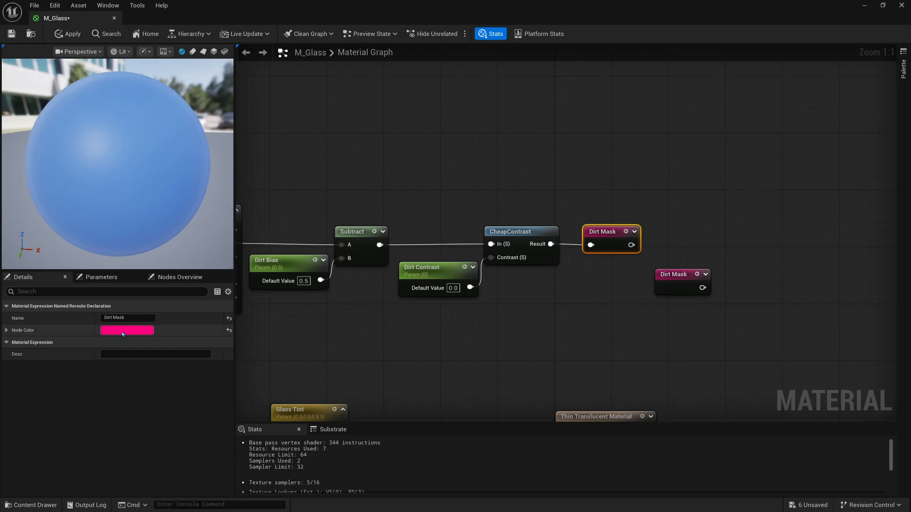
pyautogui.click(151, 330)
pyautogui.click(208, 348)
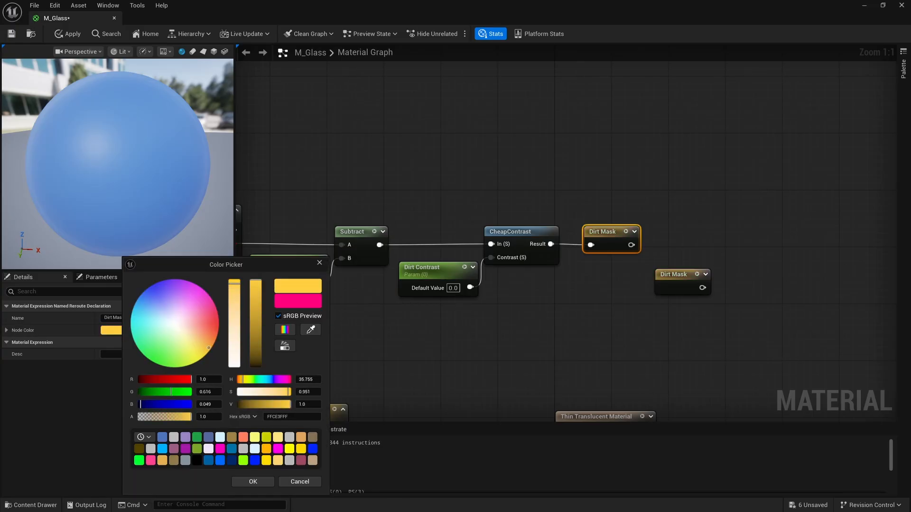
pyautogui.click(252, 482)
# - Enclose the whole mask node chain in a comment box titled Dirt Mask and extend the box slightly upward
pyautogui.moveTo(597, 350); pyautogui.dragTo(583, 311, button='right')
pyautogui.scroll(-4, 605, 260)
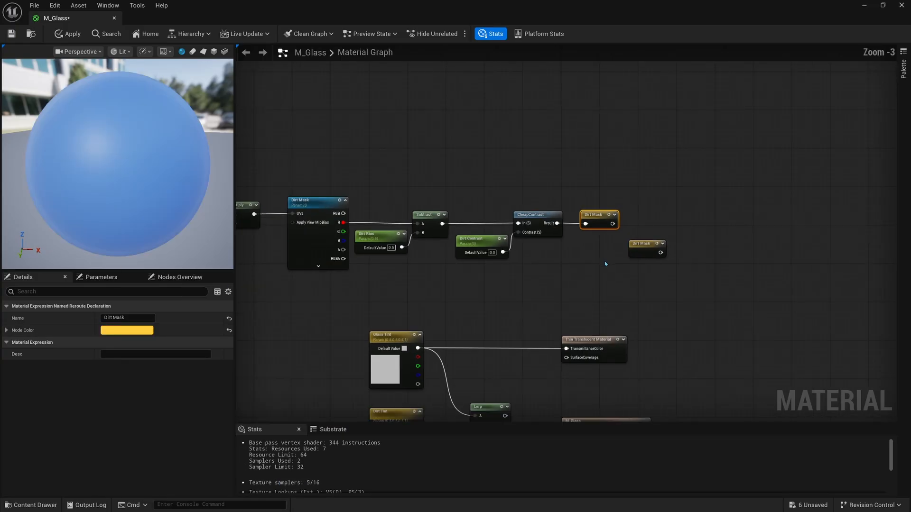
pyautogui.moveTo(743, 209); pyautogui.dragTo(398, 307)
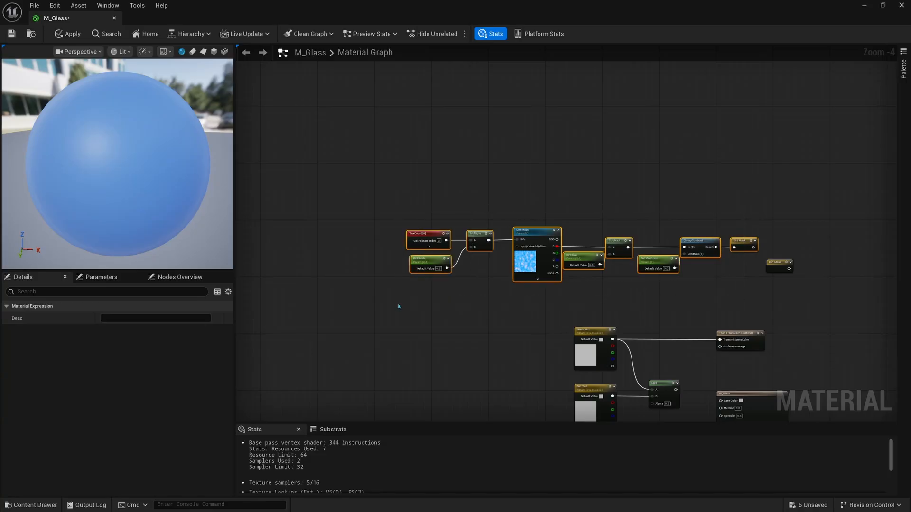
pyautogui.press('c')
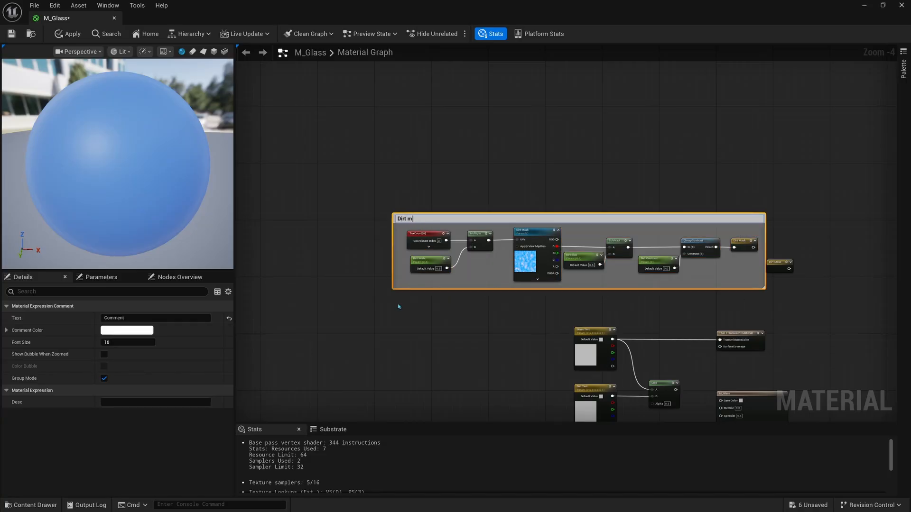
pyautogui.write('Dirt Mask')
pyautogui.press('Return')
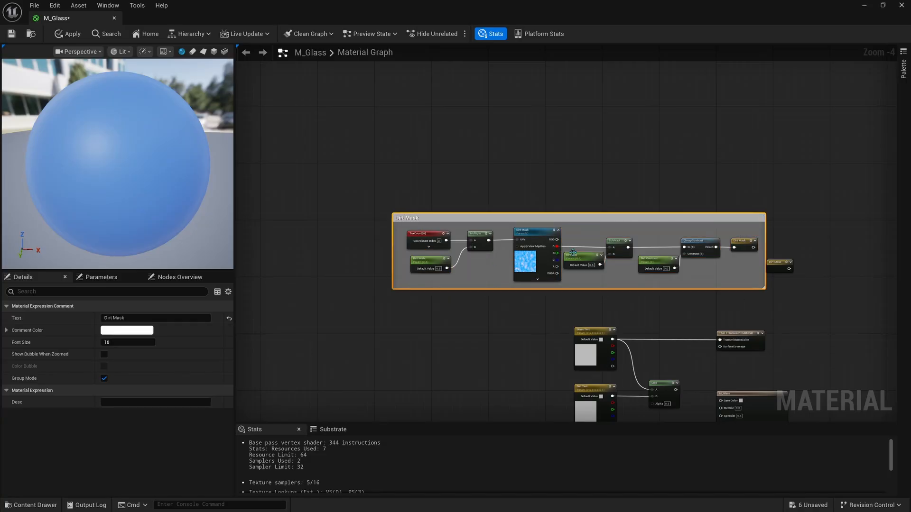
pyautogui.scroll(1, 572, 253)
pyautogui.doubleClick(633, 158)
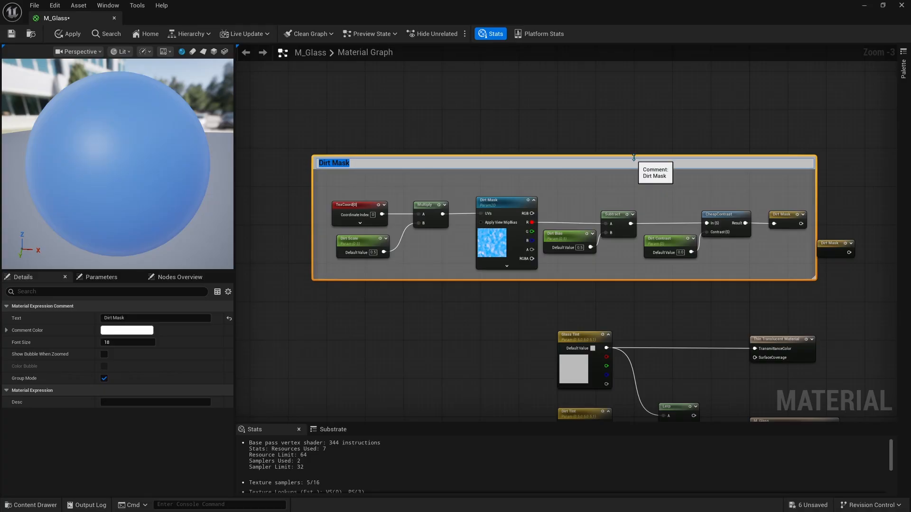
pyautogui.moveTo(634, 158); pyautogui.dragTo(628, 148)
# - Move the Dirt Mask usage node below the tint Lerp, feed it into Alpha, and connect the Lerp output to Base Color
pyautogui.moveTo(822, 259); pyautogui.dragTo(726, 199, button='right')
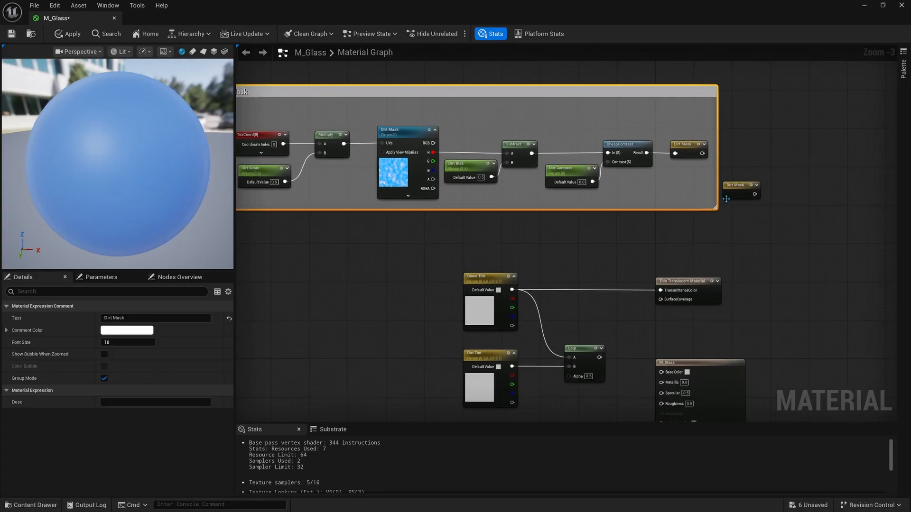
pyautogui.moveTo(740, 193); pyautogui.dragTo(607, 306)
pyautogui.moveTo(606, 306); pyautogui.dragTo(604, 199, button='right')
pyautogui.moveTo(603, 200); pyautogui.dragTo(574, 270)
pyautogui.moveTo(566, 330); pyautogui.dragTo(562, 304)
pyautogui.moveTo(607, 285); pyautogui.dragTo(585, 275, button='right')
pyautogui.moveTo(565, 242); pyautogui.dragTo(642, 259)
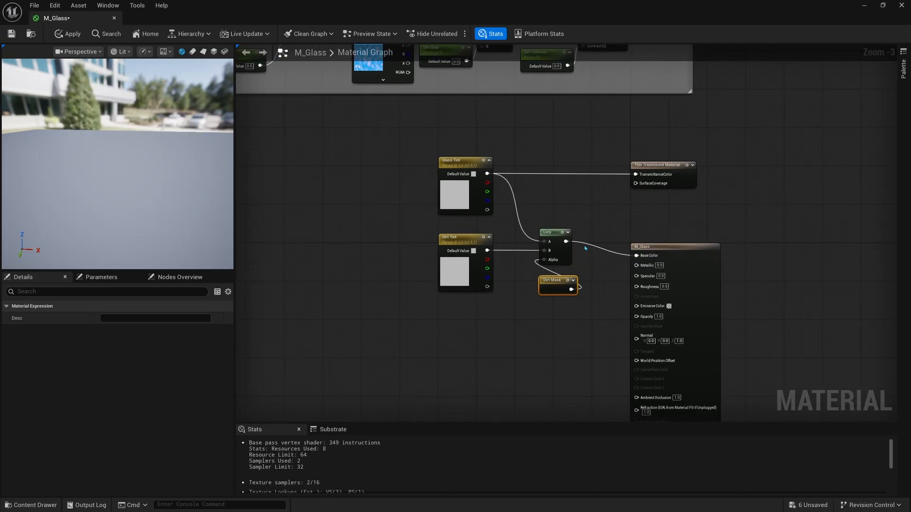
# - Shift the tint Lerp with its Dirt Mask node and the Dirt Tint parameter down so their connections line up
pyautogui.moveTo(587, 294); pyautogui.dragTo(554, 237)
pyautogui.moveTo(562, 258); pyautogui.dragTo(558, 267)
pyautogui.moveTo(490, 316); pyautogui.dragTo(458, 276)
pyautogui.moveTo(460, 280); pyautogui.dragTo(461, 290)
# - Duplicate the tint Lerp together with its Dirt Mask node and place the copies below the originals
pyautogui.click(554, 295)
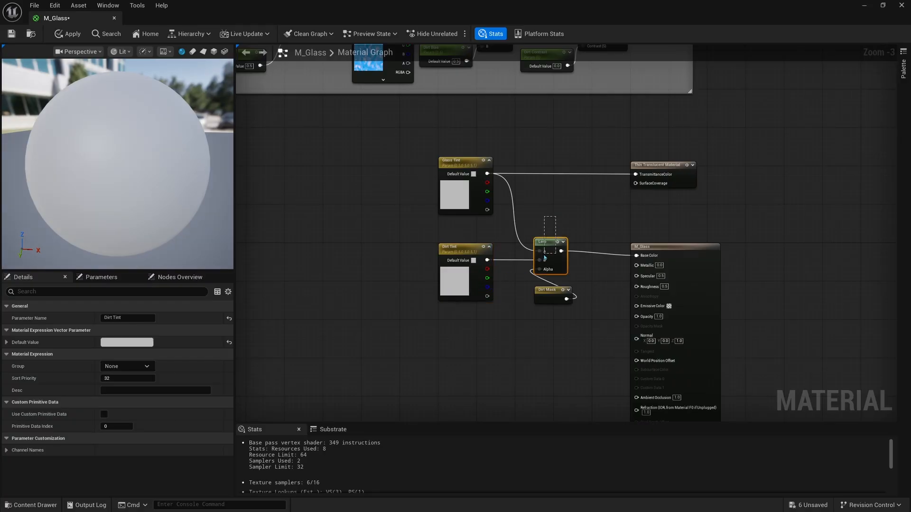
pyautogui.moveTo(555, 295); pyautogui.dragTo(547, 252, button='right')
pyautogui.moveTo(546, 252); pyautogui.dragTo(537, 210)
pyautogui.moveTo(529, 258); pyautogui.dragTo(528, 236, button='right')
pyautogui.hotkey('ctrl', 'd')
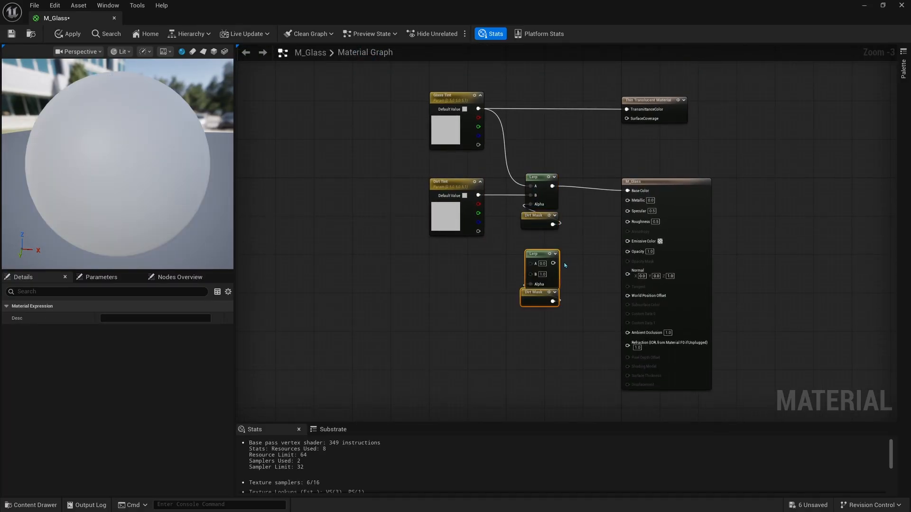
pyautogui.moveTo(552, 287); pyautogui.dragTo(552, 297)
# - Add two stacked Constant nodes beside the duplicated Lerp and set the upper one to 1
pyautogui.moveTo(501, 282); pyautogui.dragTo(477, 253, button='right')
pyautogui.scroll(3, 531, 259)
pyautogui.click(467, 246)
pyautogui.click(467, 281)
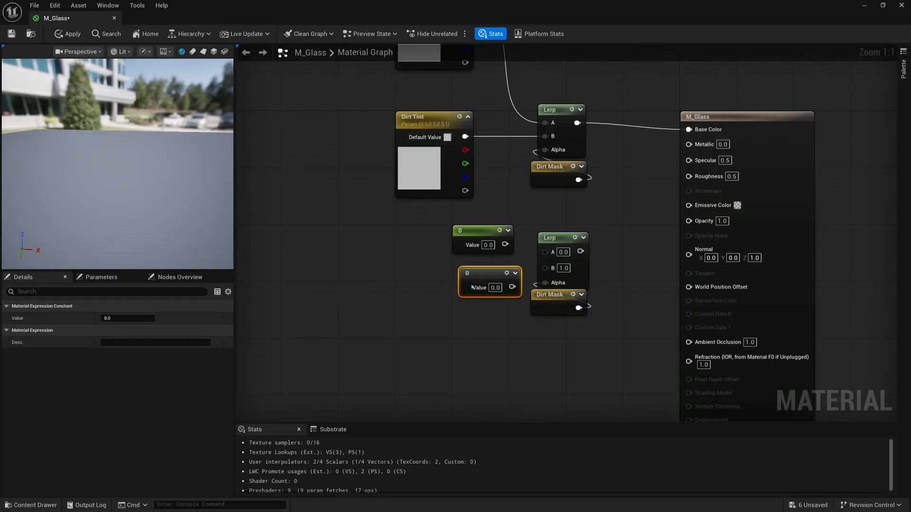
pyautogui.keyDown('ctrl'); pyautogui.click(467, 239); pyautogui.keyUp('ctrl')
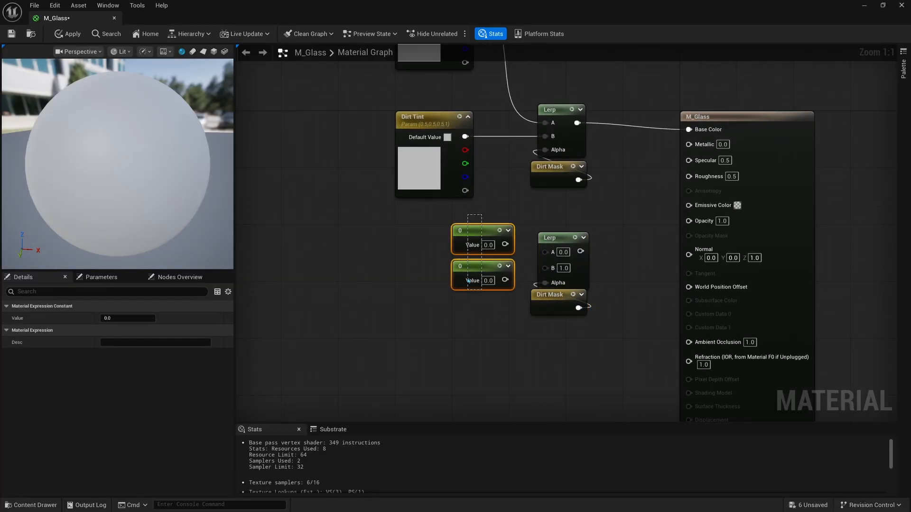
pyautogui.moveTo(471, 274); pyautogui.dragTo(457, 273)
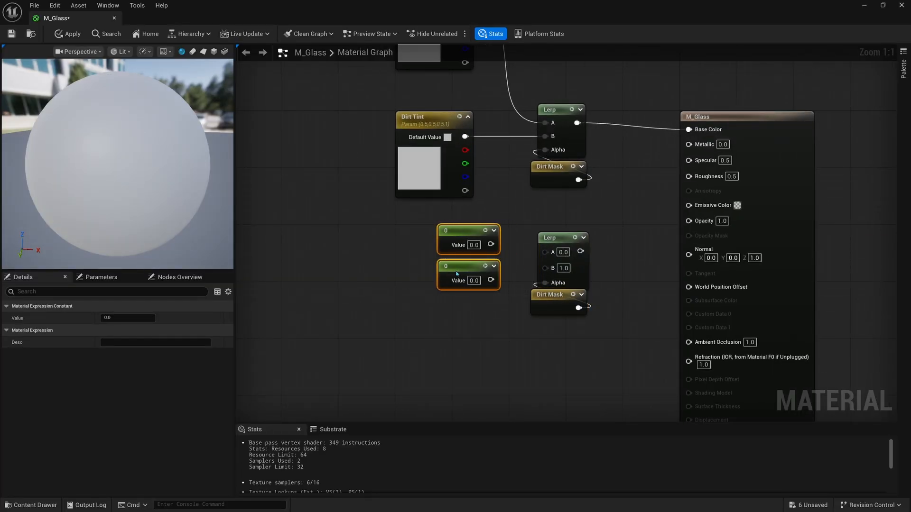
pyautogui.click(473, 245)
pyautogui.write('1')
pyautogui.press('Return')
# - Connect the constant 1 to the second Lerp's A input and the constant 0 to B, aligning both constants with it
pyautogui.click(461, 280)
pyautogui.moveTo(444, 204); pyautogui.dragTo(445, 239)
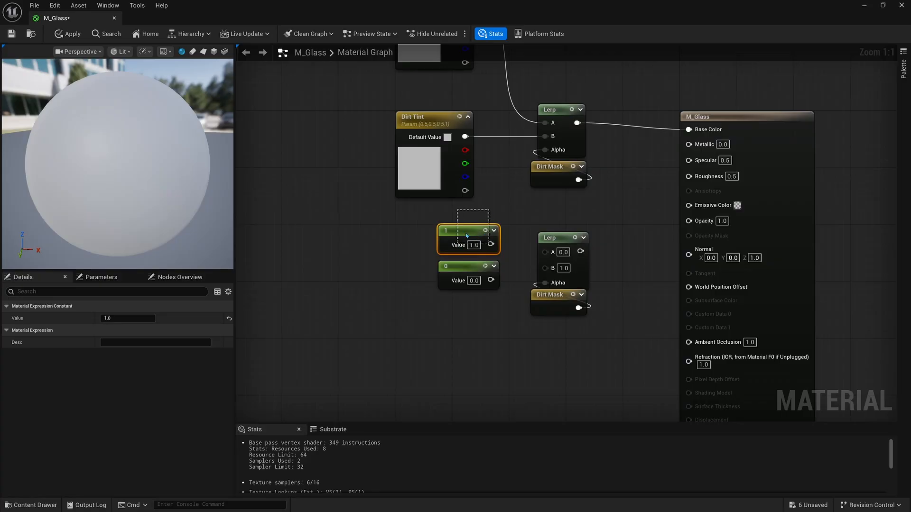
pyautogui.click(462, 268)
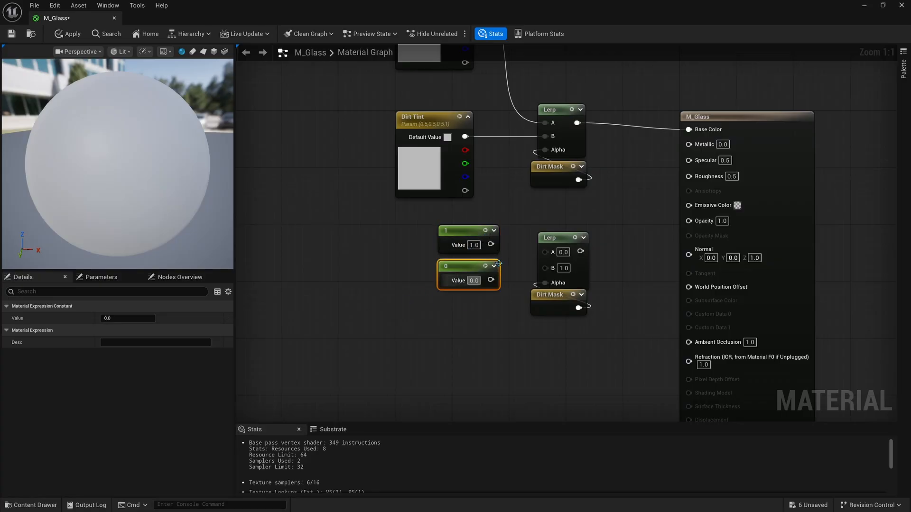
pyautogui.moveTo(490, 244); pyautogui.dragTo(546, 251)
pyautogui.moveTo(490, 280); pyautogui.dragTo(547, 266)
pyautogui.moveTo(474, 213); pyautogui.dragTo(446, 276)
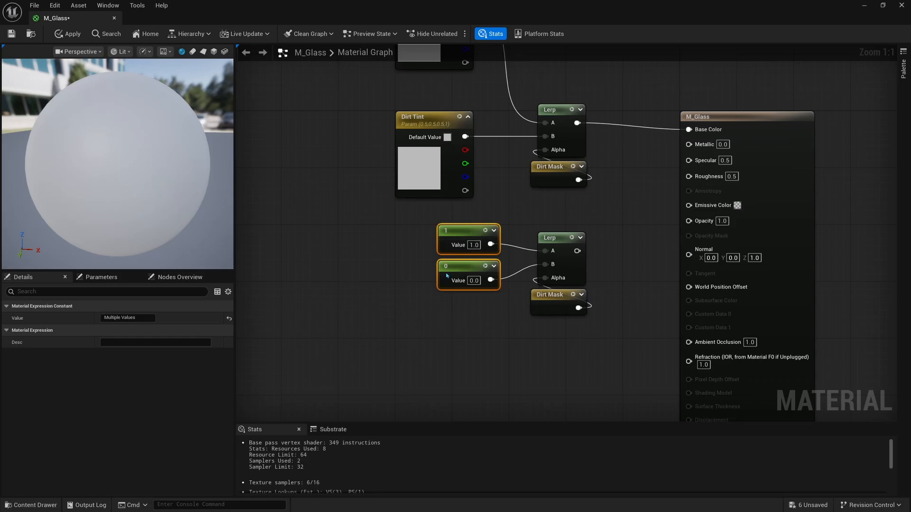
pyautogui.moveTo(460, 238); pyautogui.dragTo(460, 244)
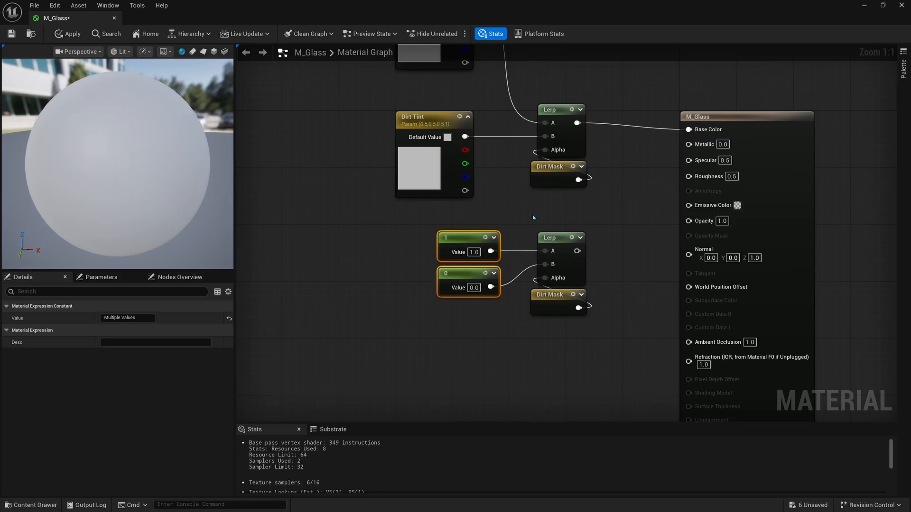
# - Connect the output of the Lerp between constants 1 and 0 to the material's Metallic input
pyautogui.moveTo(527, 235); pyautogui.dragTo(519, 254, button='right')
pyautogui.click(474, 256)
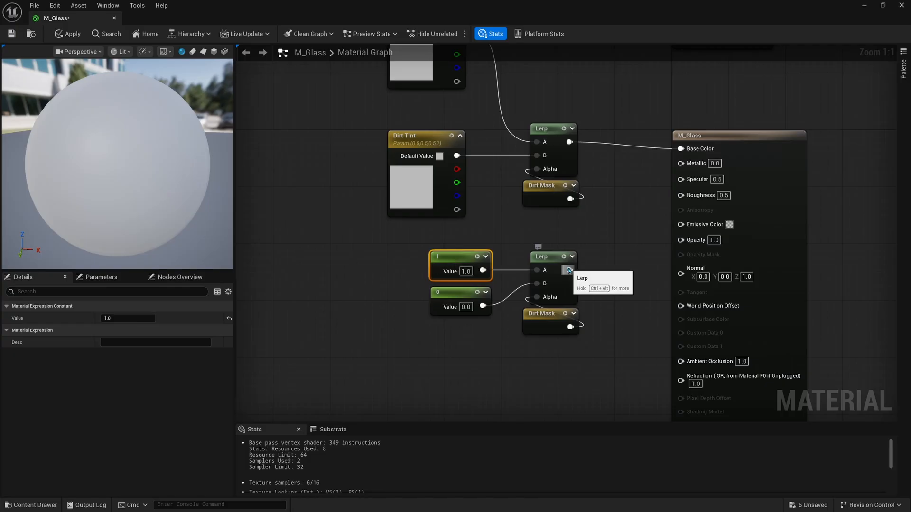
pyautogui.moveTo(569, 270); pyautogui.dragTo(680, 163)
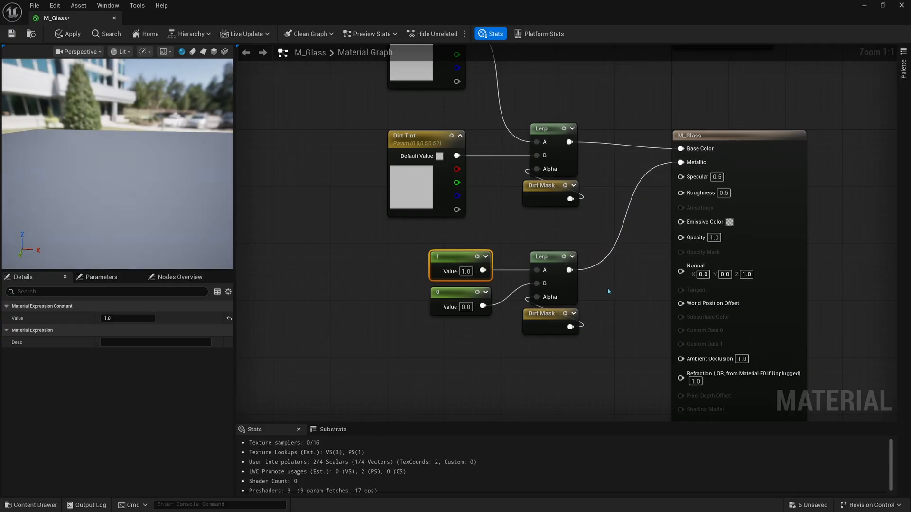
pyautogui.moveTo(498, 322); pyautogui.dragTo(442, 297)
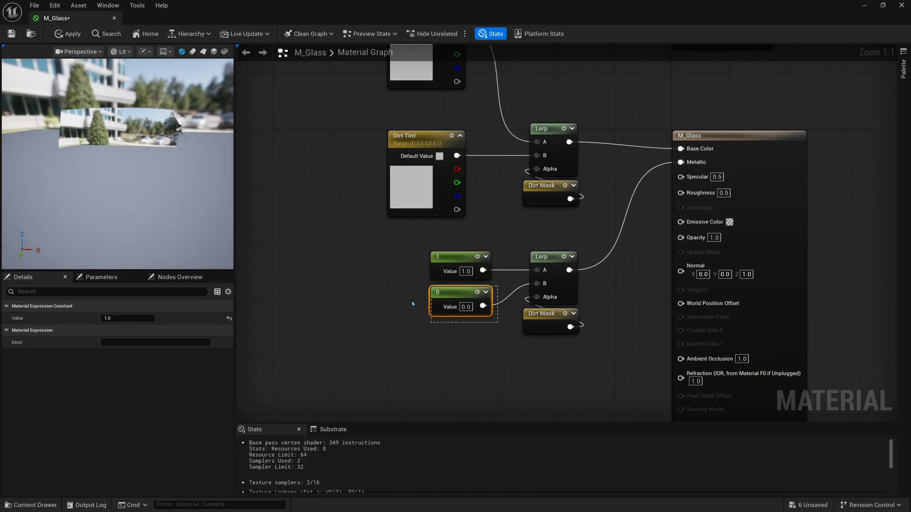
pyautogui.moveTo(423, 245); pyautogui.dragTo(447, 267)
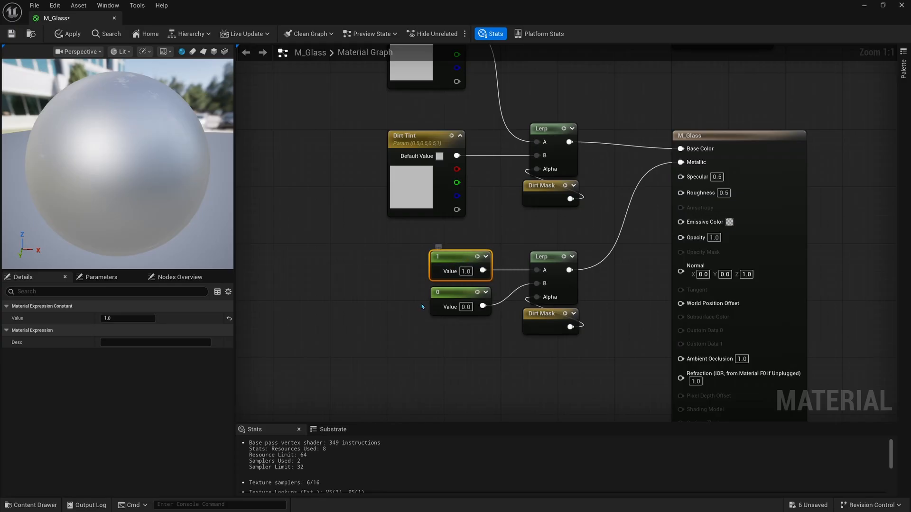
pyautogui.moveTo(414, 326); pyautogui.dragTo(415, 297)
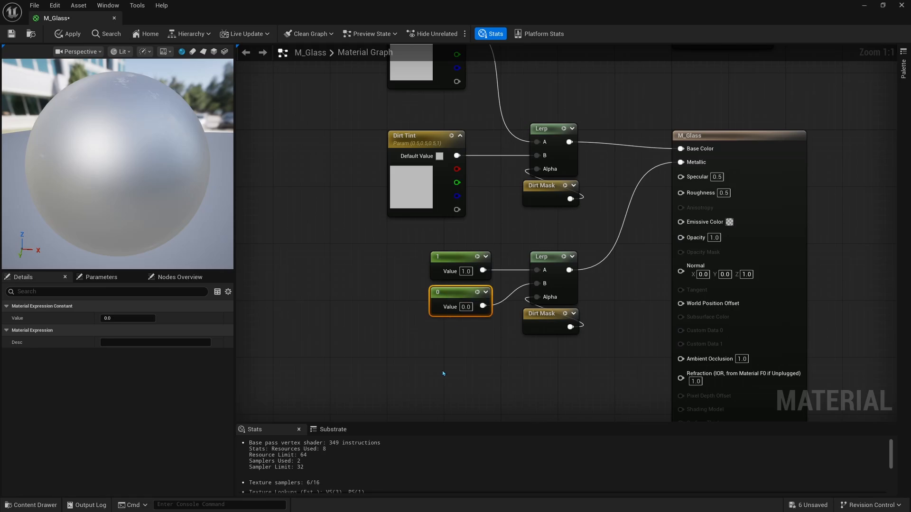
# - Duplicate the Metallic Lerp with its Dirt Mask node and place the copies underneath
pyautogui.moveTo(442, 371); pyautogui.dragTo(432, 344, button='right')
pyautogui.moveTo(571, 330); pyautogui.dragTo(501, 228)
pyautogui.moveTo(532, 351); pyautogui.dragTo(531, 291, button='right')
pyautogui.hotkey('ctrl', 'd')
pyautogui.moveTo(589, 279); pyautogui.dragTo(556, 315)
pyautogui.moveTo(581, 322); pyautogui.dragTo(601, 304, button='right')
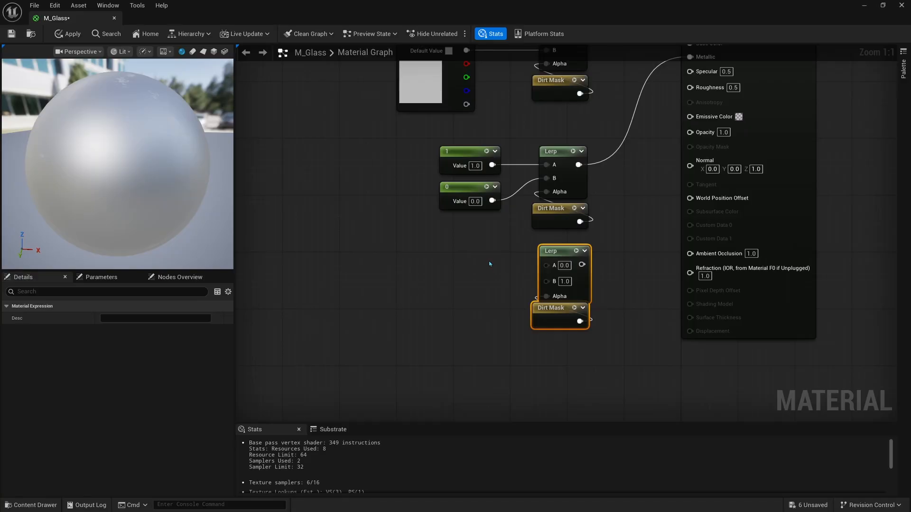
# - Create a scalar parameter named Roughness Glass with a default of 0.1 beside the newest Lerp
pyautogui.click(442, 251)
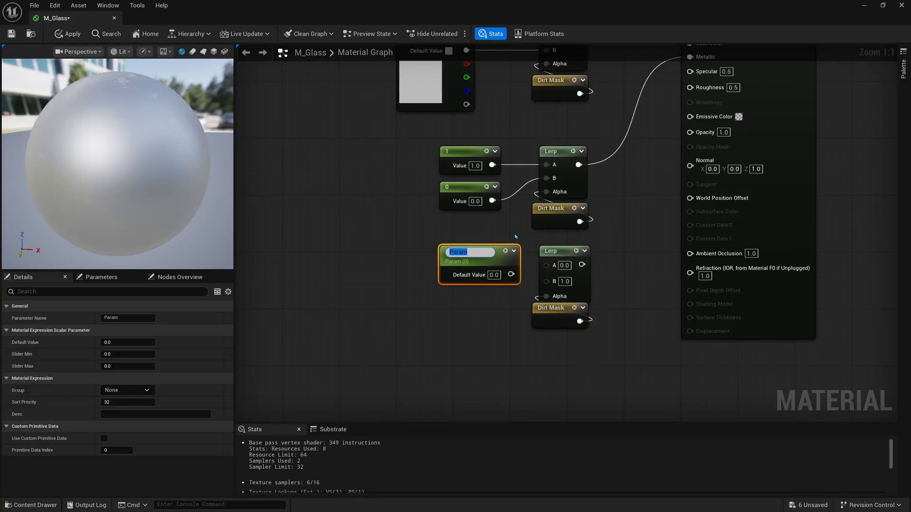
pyautogui.write('Roughness Glass')
pyautogui.press('Return')
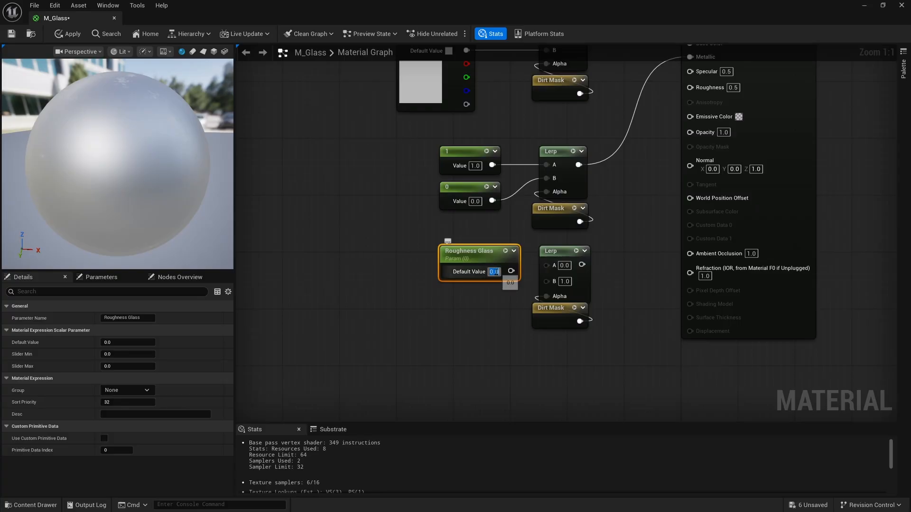
pyautogui.write('0.1')
pyautogui.press('Return')
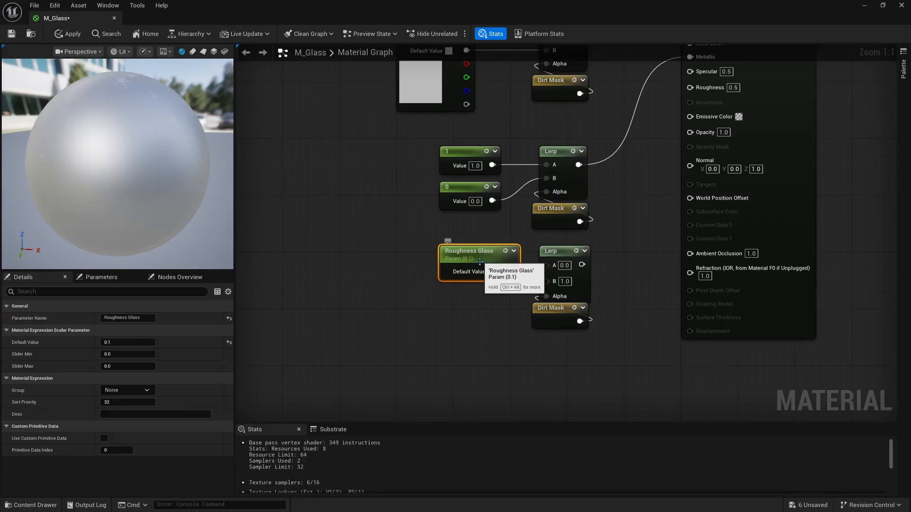
# - Duplicate the Roughness Glass parameter below it, rename the copy Roughness Dirt and set its default to 1
pyautogui.click(463, 305)
pyautogui.hotkey('ctrl', 'v')
pyautogui.moveTo(128, 317); pyautogui.dragTo(164, 318)
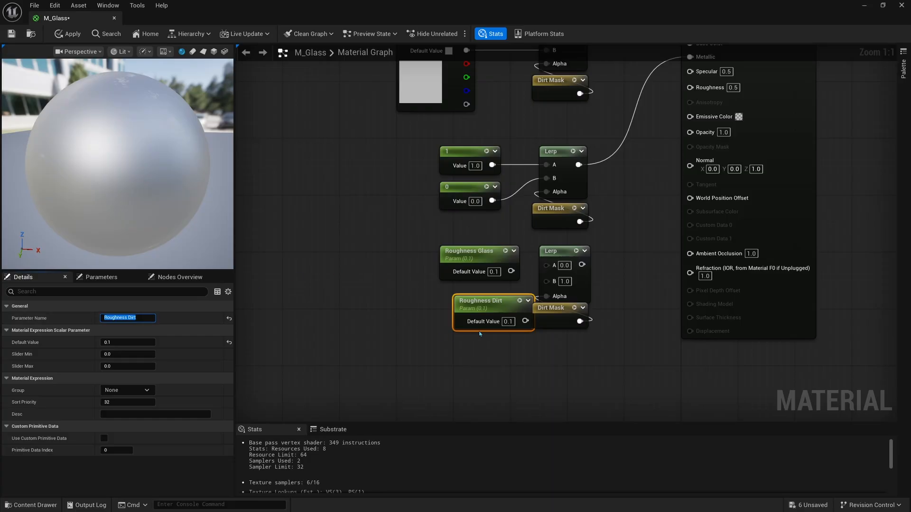
pyautogui.click(508, 322)
pyautogui.write('1')
pyautogui.press('Return')
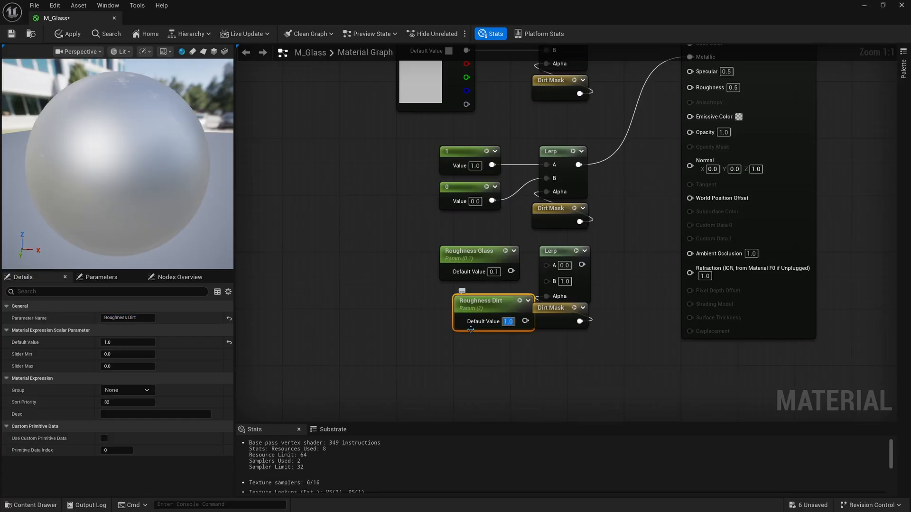
# - Connect Roughness Glass to the newest Lerp's A input and Roughness Dirt to B, aligning the Lerp and its Dirt Mask with them
pyautogui.moveTo(522, 321); pyautogui.dragTo(546, 265)
pyautogui.moveTo(623, 269); pyautogui.dragTo(558, 328)
pyautogui.moveTo(558, 317); pyautogui.dragTo(559, 323)
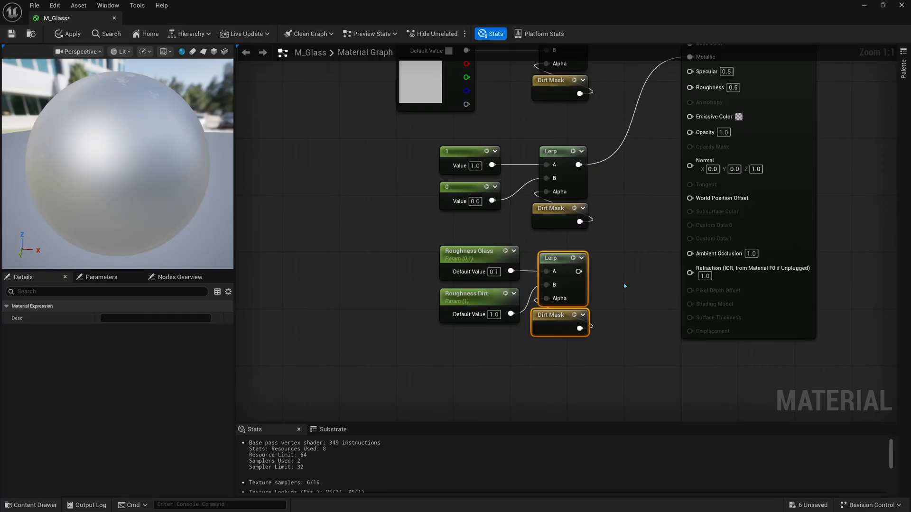
# - Connect the roughness Lerp to the material's Roughness input and shift the metallic and roughness node groups away from the material node
pyautogui.moveTo(624, 287); pyautogui.dragTo(579, 346, button='right')
pyautogui.click(429, 313)
pyautogui.moveTo(533, 330); pyautogui.dragTo(662, 147)
pyautogui.moveTo(619, 242); pyautogui.dragTo(629, 212, button='right')
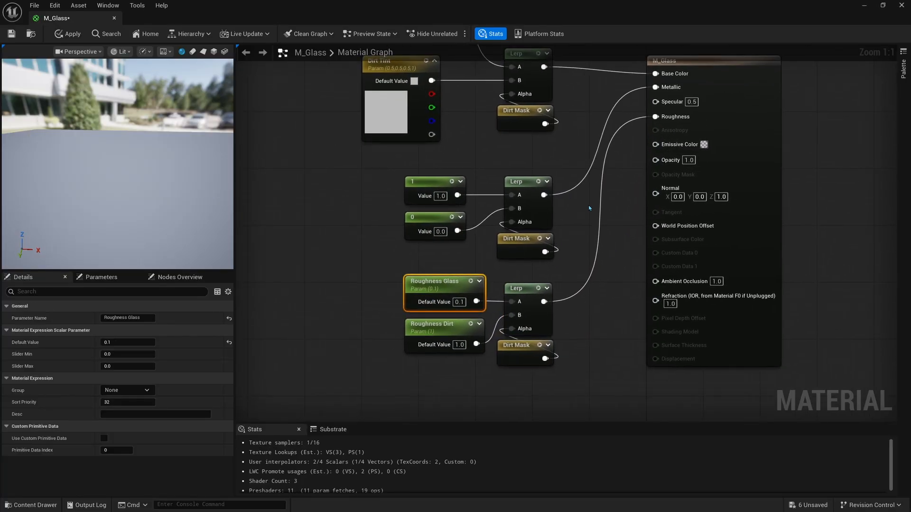
pyautogui.moveTo(583, 179); pyautogui.dragTo(411, 367)
pyautogui.moveTo(448, 287); pyautogui.dragTo(405, 270)
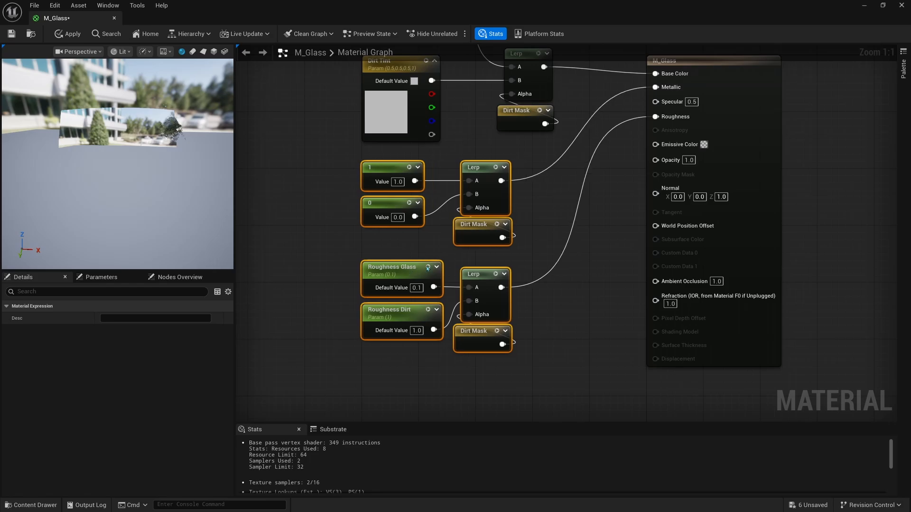
# - Duplicate the Dirt Mask node, place the copy beside the roughness Lerp and connect it to the material's Opacity input
pyautogui.moveTo(559, 175); pyautogui.dragTo(515, 325, button='right')
pyautogui.moveTo(513, 321); pyautogui.dragTo(484, 274)
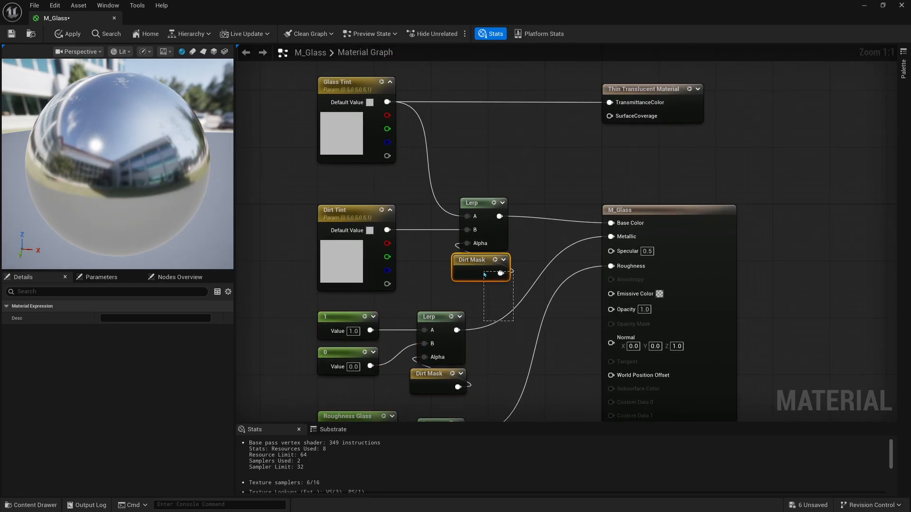
pyautogui.moveTo(523, 401); pyautogui.dragTo(494, 337, button='right')
pyautogui.hotkey('ctrl', 'd')
pyautogui.moveTo(518, 375); pyautogui.dragTo(512, 320, button='right')
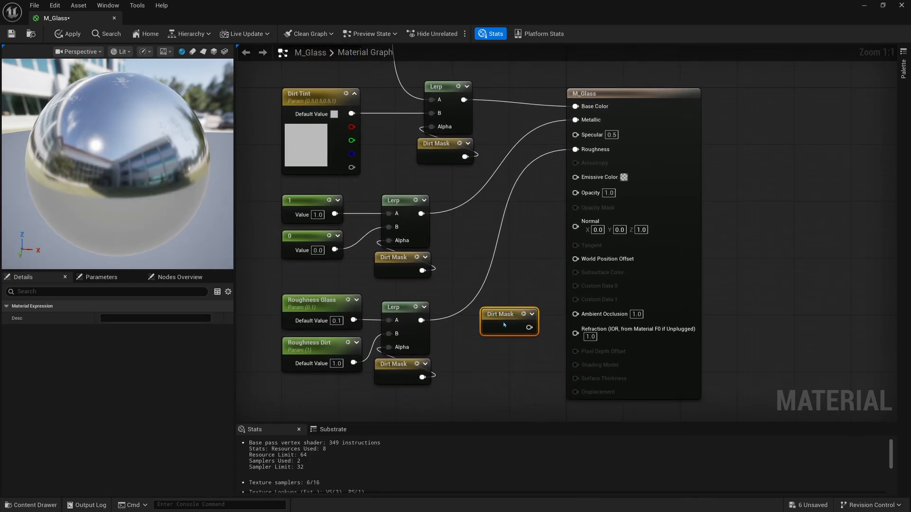
pyautogui.moveTo(518, 324); pyautogui.dragTo(576, 192)
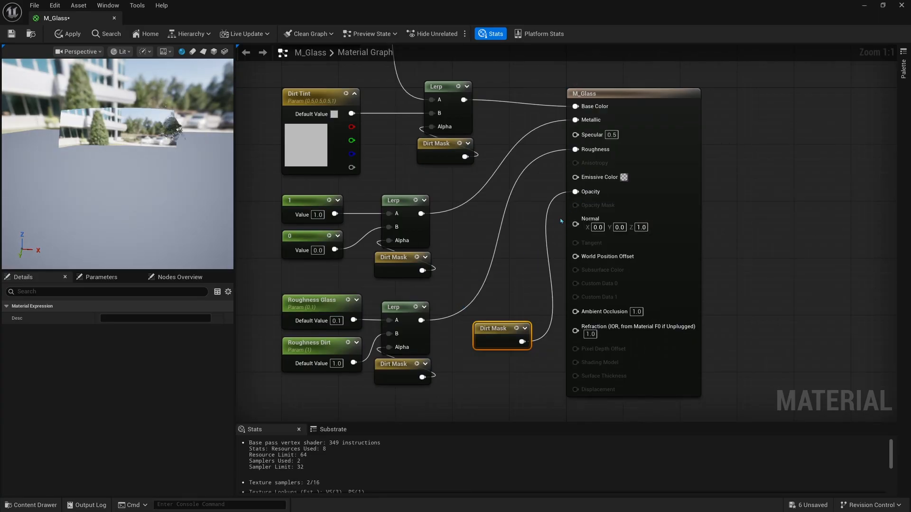
pyautogui.moveTo(504, 340); pyautogui.dragTo(497, 340)
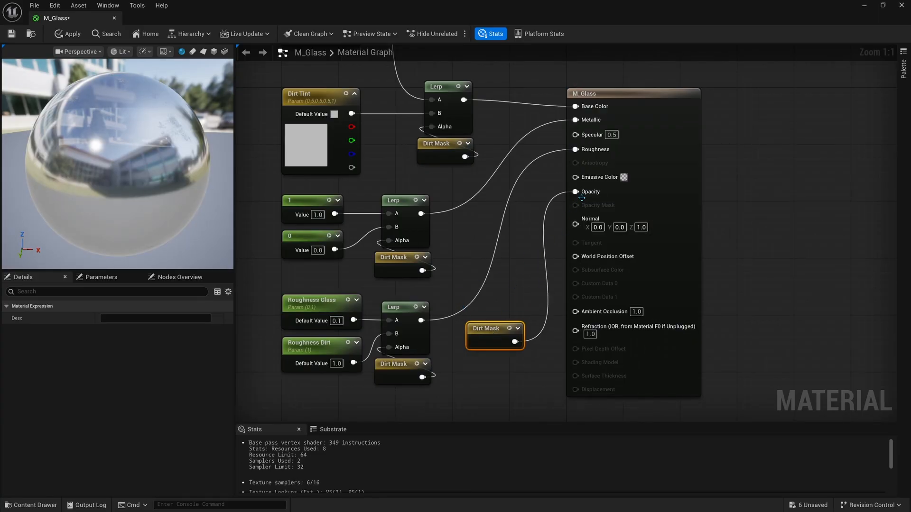
# - Examine the glass on the preview sphere from another angle and review the tint, metallic, roughness and opacity connections
pyautogui.moveTo(550, 189); pyautogui.dragTo(612, 334, button='right')
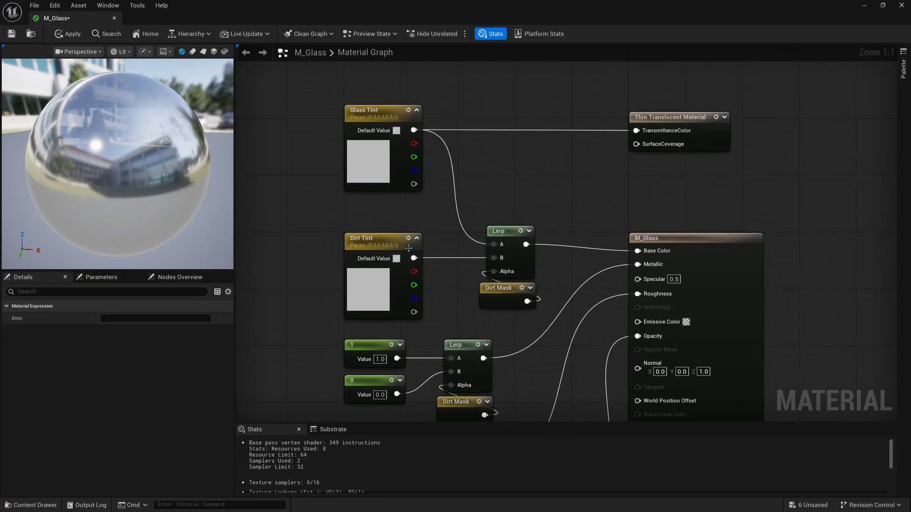
pyautogui.moveTo(562, 243); pyautogui.dragTo(579, 242, button='right')
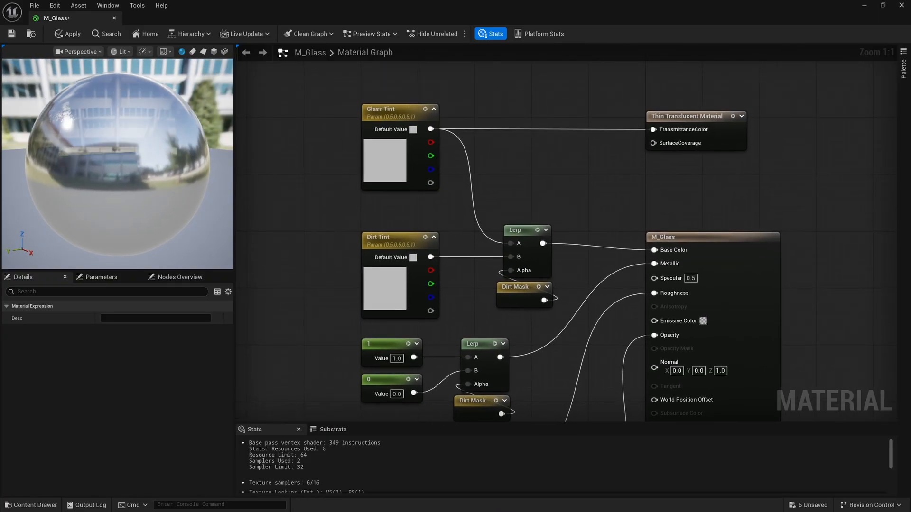
pyautogui.moveTo(117, 164)
pyautogui.mouseDown()
pyautogui.moveTo(137, 166)
pyautogui.moveTo(159, 213)
pyautogui.moveTo(108, 155)
pyautogui.mouseUp()
pyautogui.click(297, 245)
pyautogui.scroll(-1, 311, 279)
pyautogui.moveTo(427, 397); pyautogui.dragTo(422, 340, button='right')
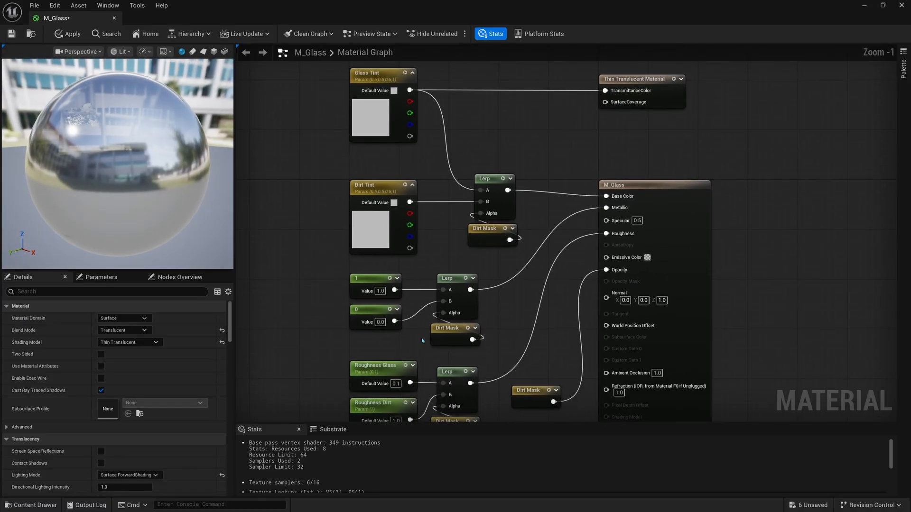
pyautogui.moveTo(472, 375); pyautogui.dragTo(470, 277, button='right')
pyautogui.moveTo(538, 317); pyautogui.dragTo(536, 261, button='right')
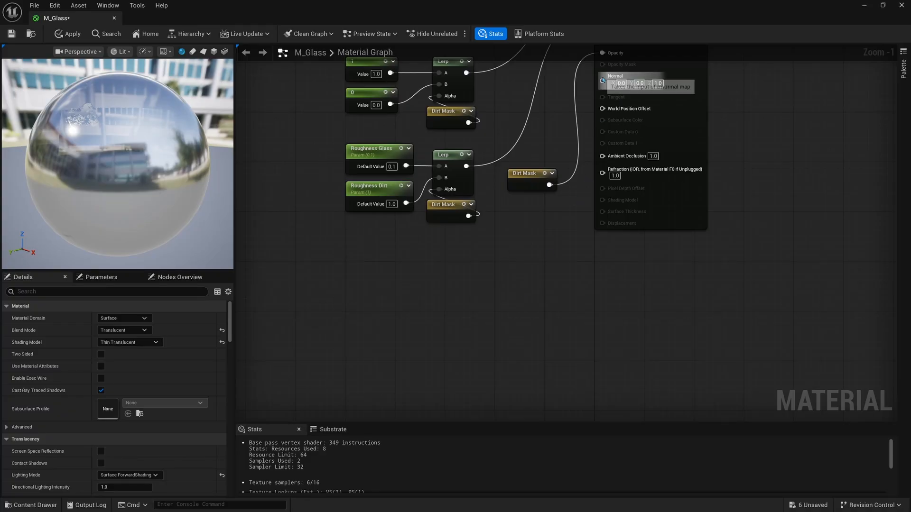
# - Add a Fresnel node in the empty graph area below the roughness nodes
pyautogui.moveTo(602, 80); pyautogui.dragTo(532, 234)
pyautogui.click(496, 248)
pyautogui.moveTo(508, 311); pyautogui.dragTo(483, 268, button='right')
pyautogui.rightClick(494, 287)
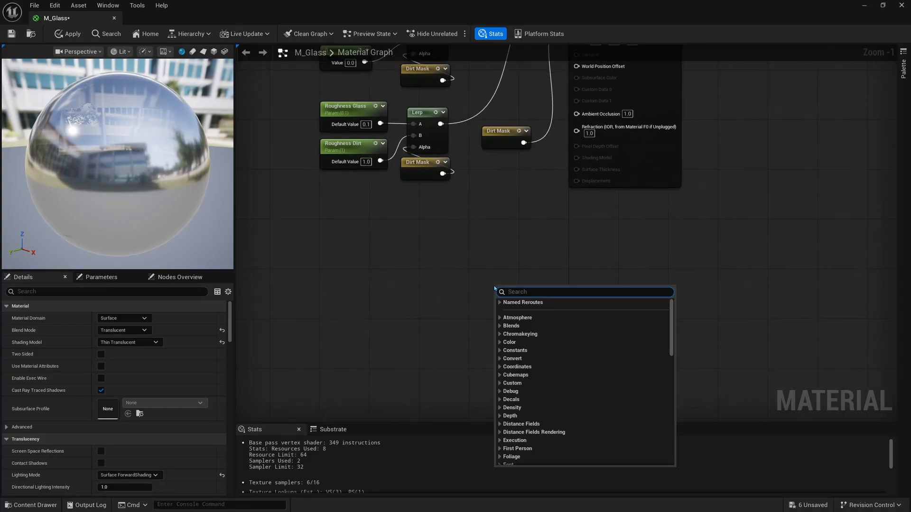
pyautogui.write('fresnel')
pyautogui.press('Return')
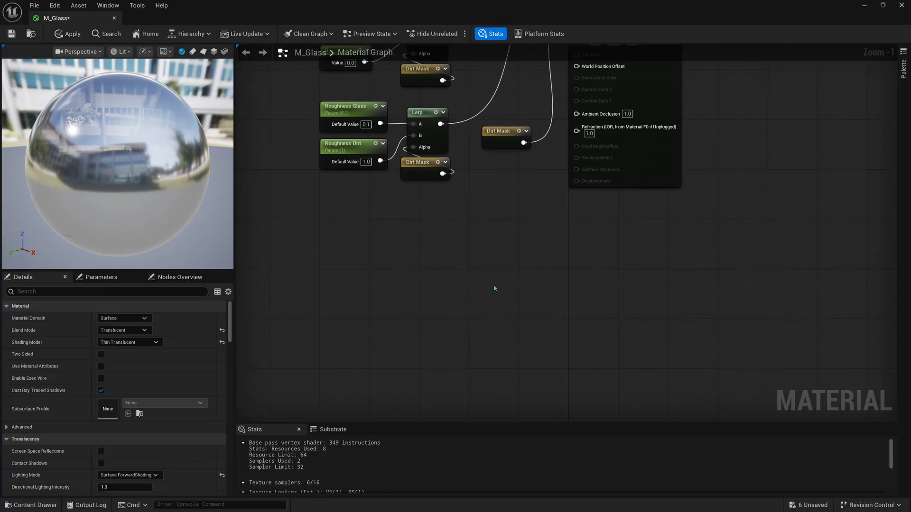
pyautogui.moveTo(532, 291); pyautogui.dragTo(514, 288, button='right')
# - Preview the Fresnel node's output on the preview sphere
pyautogui.rightClick(515, 288)
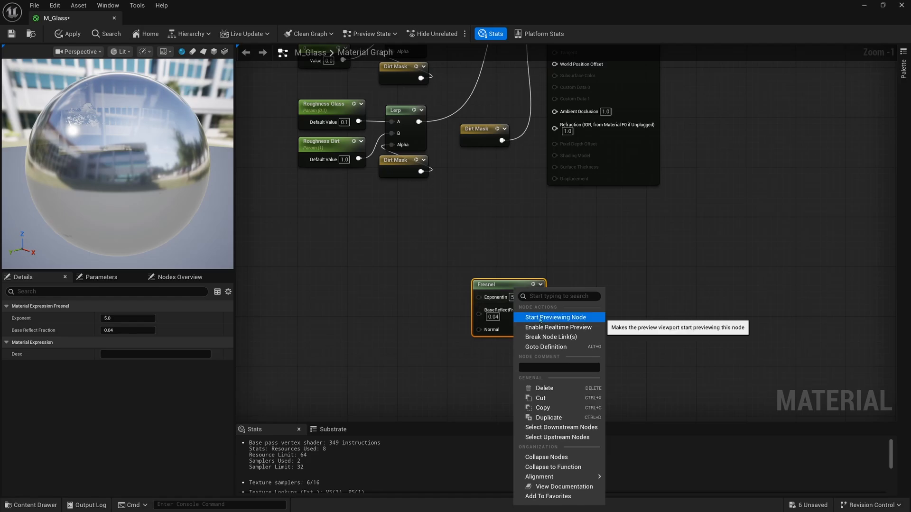
pyautogui.click(540, 319)
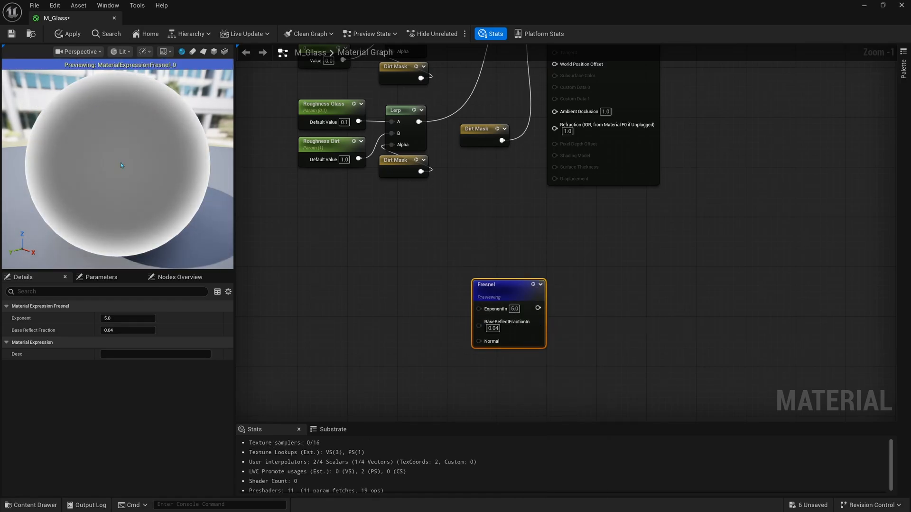
pyautogui.moveTo(452, 242); pyautogui.dragTo(432, 253, button='right')
# - Add a Lerp beside the Fresnel node, connect Fresnel to its Alpha input and stop previewing the Fresnel node
pyautogui.click(395, 127)
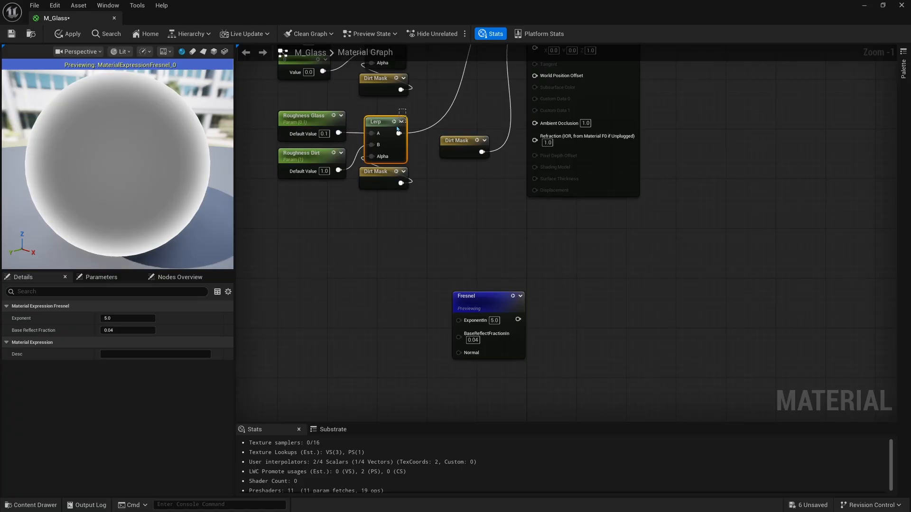
pyautogui.click(540, 269)
pyautogui.click(541, 269)
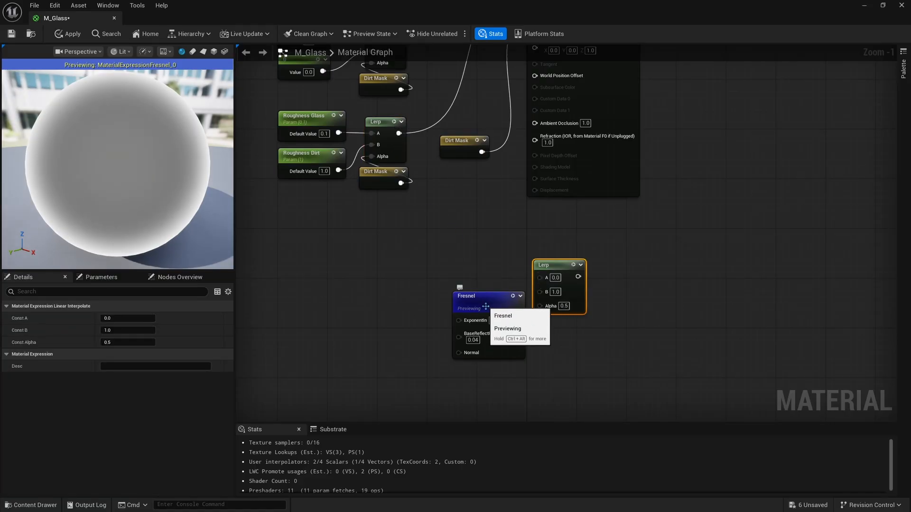
pyautogui.moveTo(479, 304); pyautogui.dragTo(548, 309)
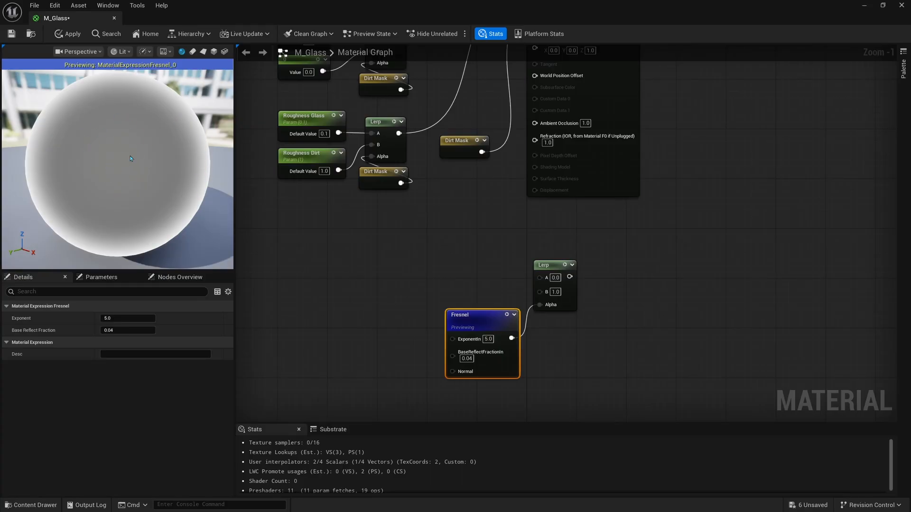
pyautogui.moveTo(499, 257); pyautogui.dragTo(495, 230, button='right')
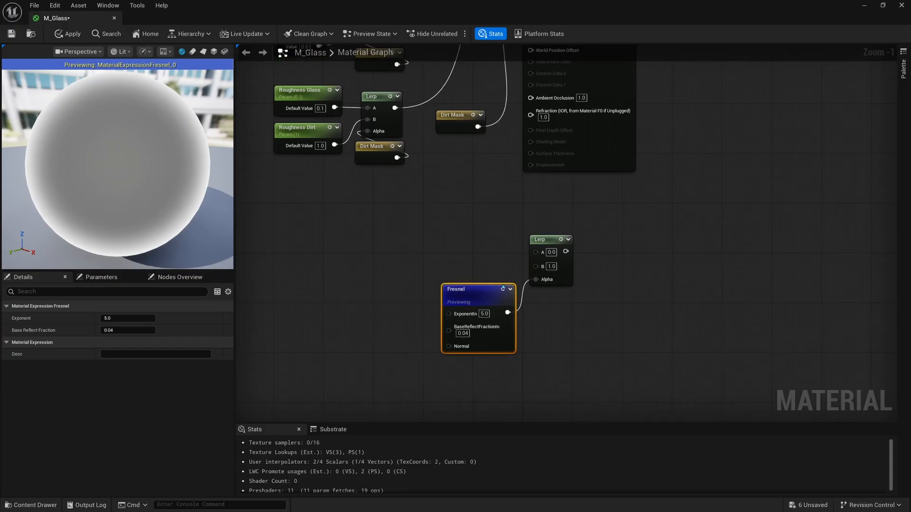
pyautogui.rightClick(475, 297)
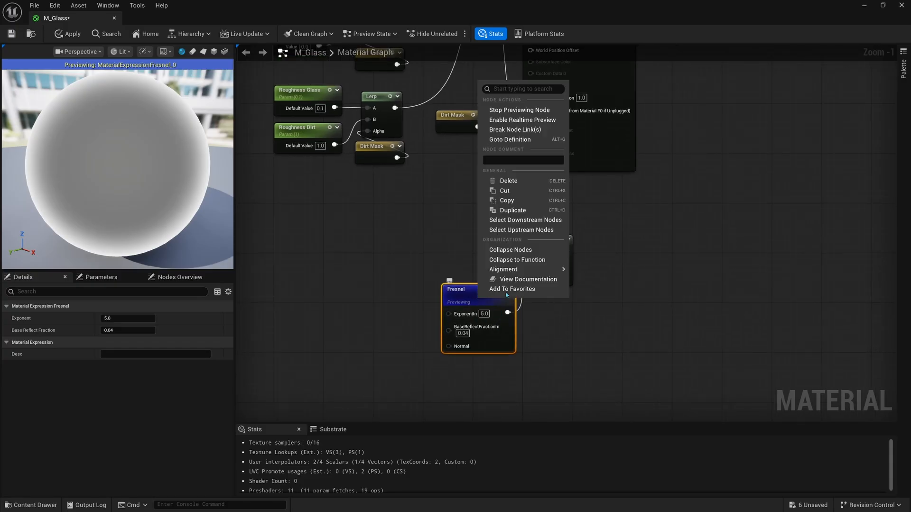
pyautogui.click(508, 112)
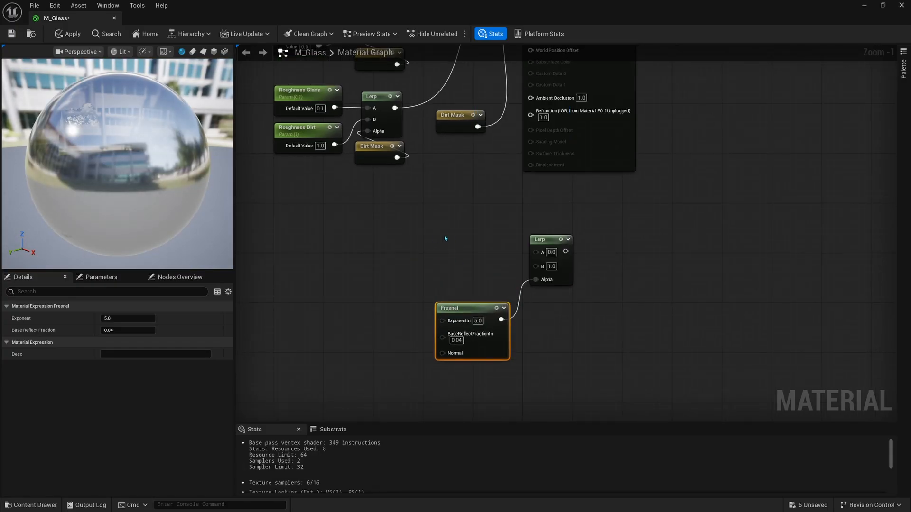
# - Add constants 1 and 1.52 above the Fresnel node and connect them to the new Lerp's A and B inputs
pyautogui.press('1')
pyautogui.click(445, 238)
pyautogui.press('1')
pyautogui.click(445, 269)
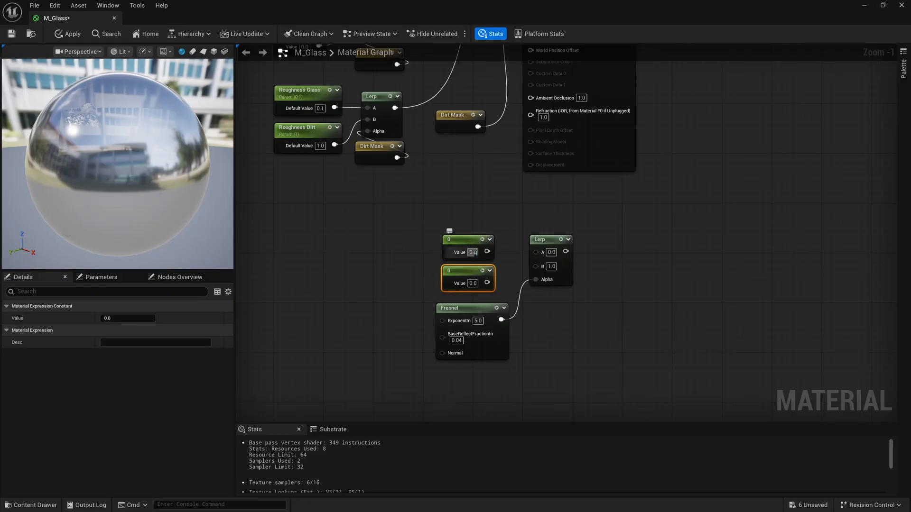
pyautogui.moveTo(487, 252); pyautogui.dragTo(536, 251)
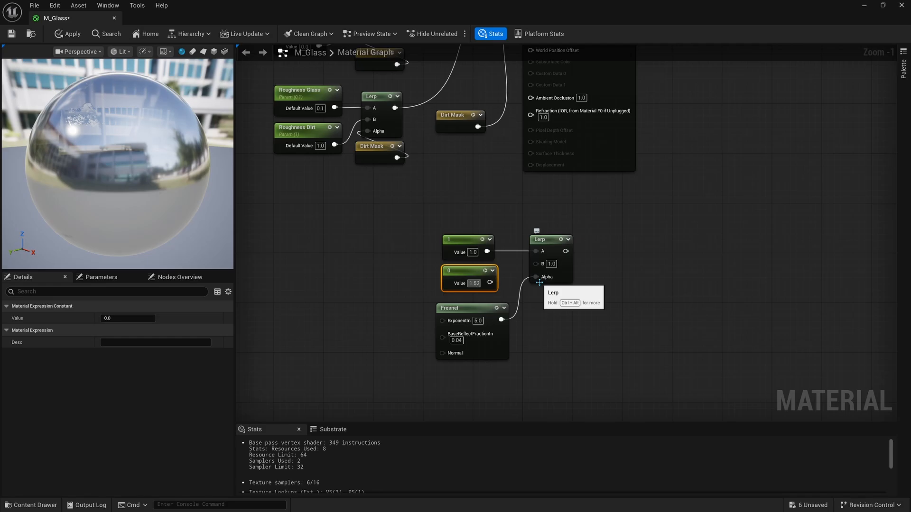
pyautogui.moveTo(490, 283); pyautogui.dragTo(535, 263)
pyautogui.moveTo(578, 266); pyautogui.dragTo(573, 292, button='right')
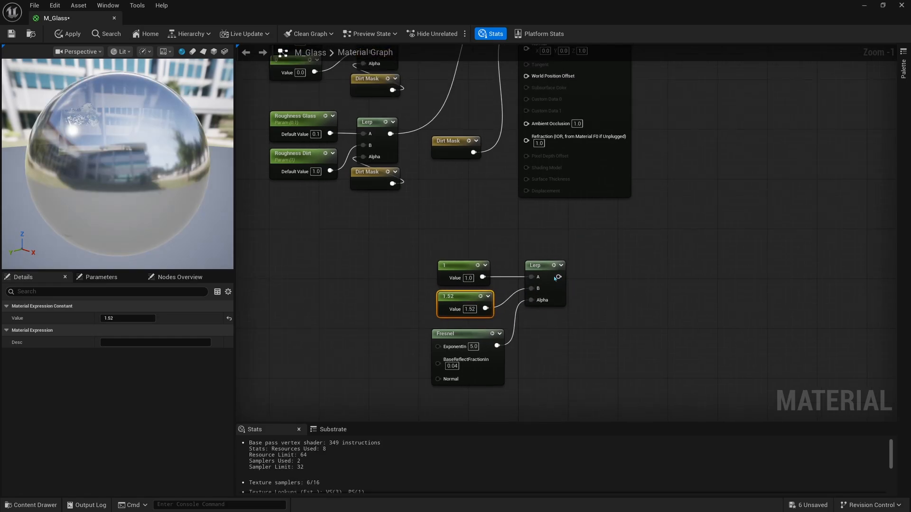
# - Connect the output of the Lerp between 1 and 1.52 to the material's Refraction input
pyautogui.moveTo(577, 256); pyautogui.dragTo(419, 352)
pyautogui.moveTo(458, 351); pyautogui.dragTo(461, 387, button='right')
pyautogui.moveTo(493, 307); pyautogui.dragTo(530, 177)
pyautogui.moveTo(469, 251); pyautogui.dragTo(501, 179, button='right')
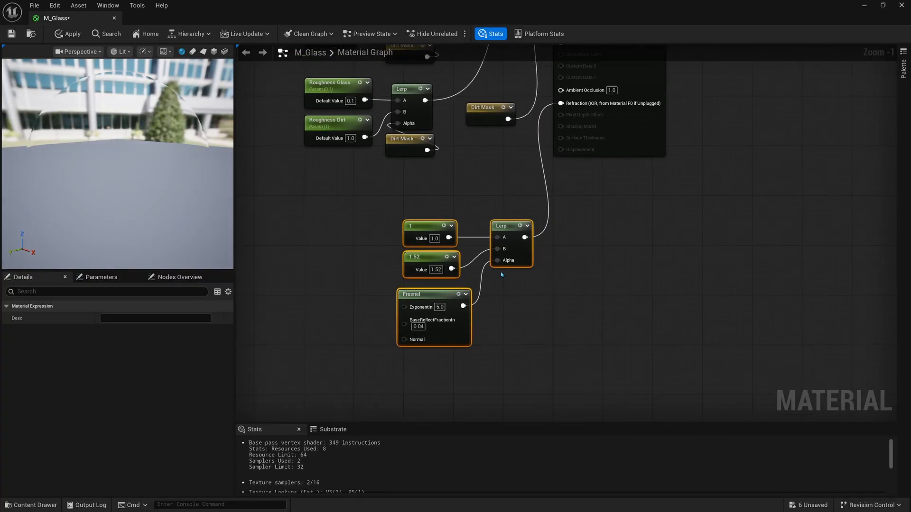
# - Review the whole material graph, including the material's Normal input and the free space beside the parameter nodes
pyautogui.moveTo(500, 274); pyautogui.dragTo(522, 311, button='right')
pyautogui.scroll(-1, 504, 278)
pyautogui.moveTo(418, 242); pyautogui.dragTo(438, 343, button='right')
pyautogui.scroll(-1, 432, 302)
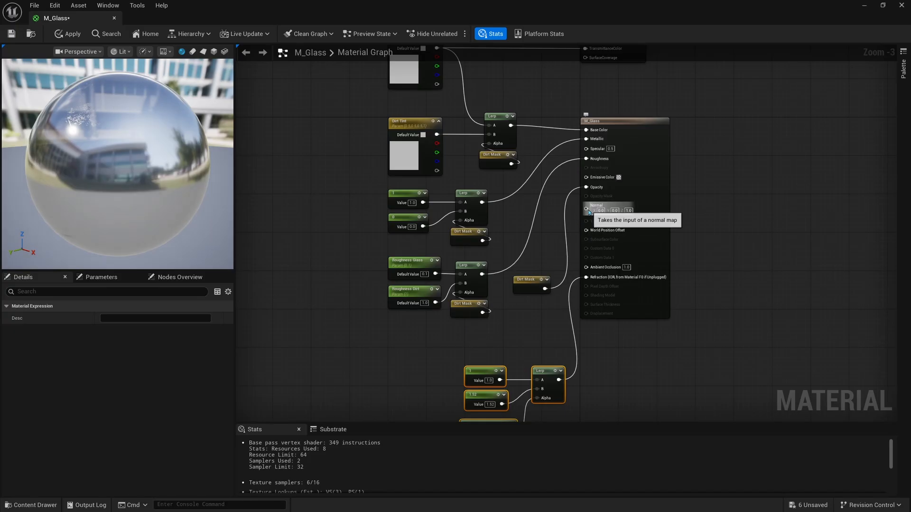
pyautogui.moveTo(586, 208); pyautogui.dragTo(366, 348)
pyautogui.click(365, 348)
pyautogui.moveTo(808, 305); pyautogui.dragTo(817, 276, button='right')
pyautogui.moveTo(713, 353); pyautogui.dragTo(751, 358, button='right')
pyautogui.moveTo(423, 243); pyautogui.dragTo(471, 241, button='right')
pyautogui.moveTo(680, 185); pyautogui.dragTo(320, 238)
pyautogui.moveTo(318, 237); pyautogui.dragTo(399, 237, button='right')
pyautogui.scroll(-1, 484, 232)
# - Undock the maximized material editor window and open the Textures folder of Black_and_White_Marbles_Tiles_ve0jcanv in the project content
pyautogui.moveTo(319, 20); pyautogui.dragTo(451, 50)
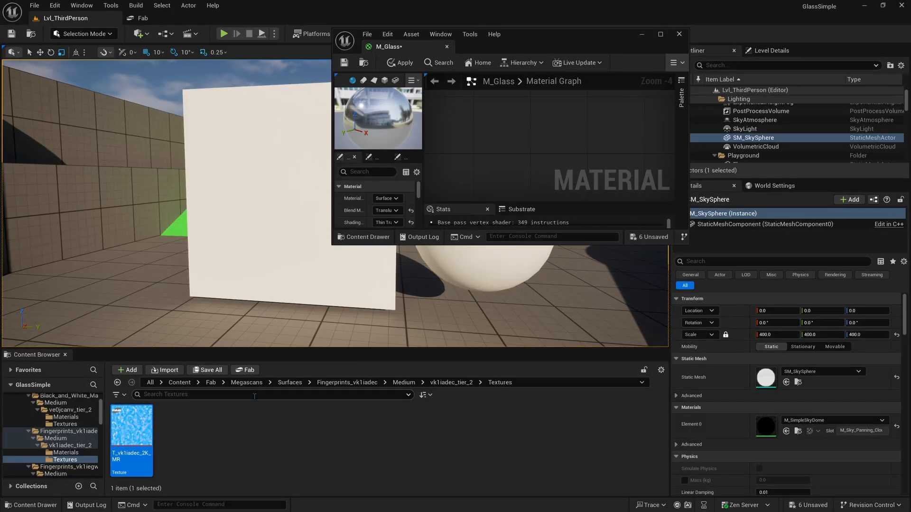
pyautogui.click(191, 407)
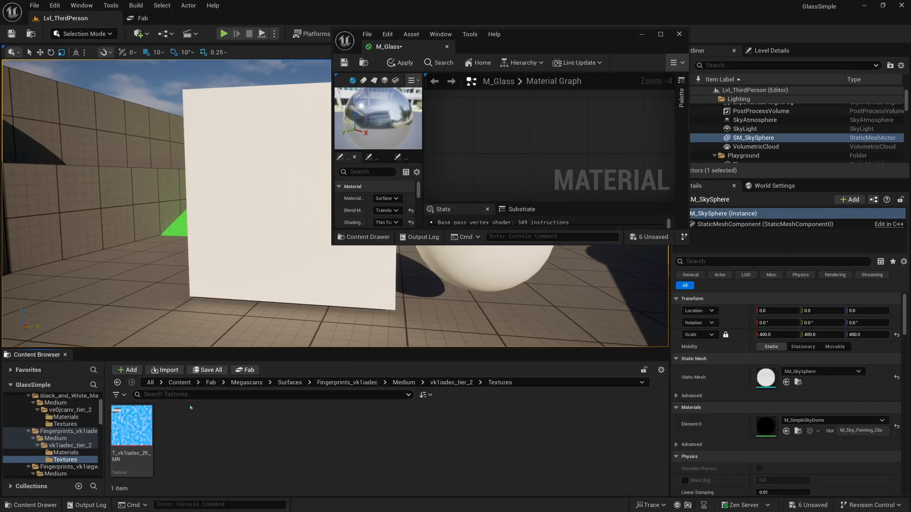
pyautogui.click(210, 383)
pyautogui.doubleClick(132, 412)
pyautogui.doubleClick(132, 412)
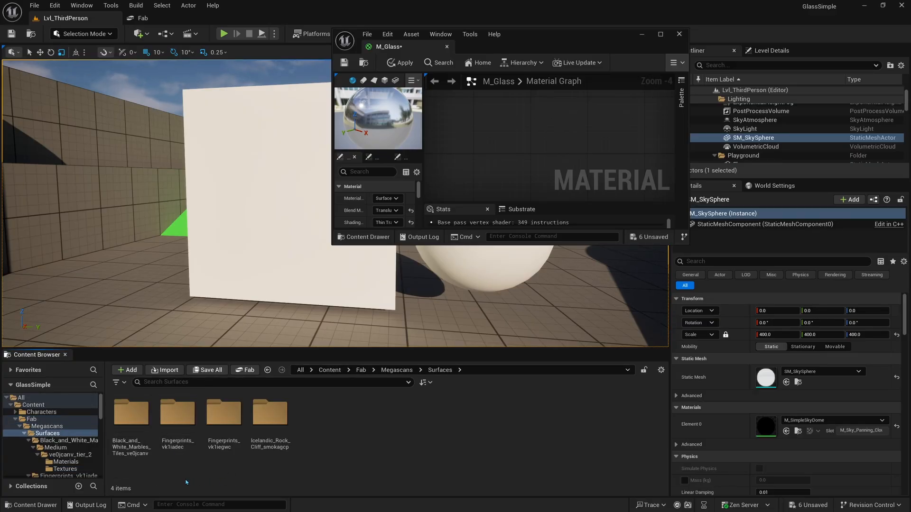
pyautogui.doubleClick(131, 412)
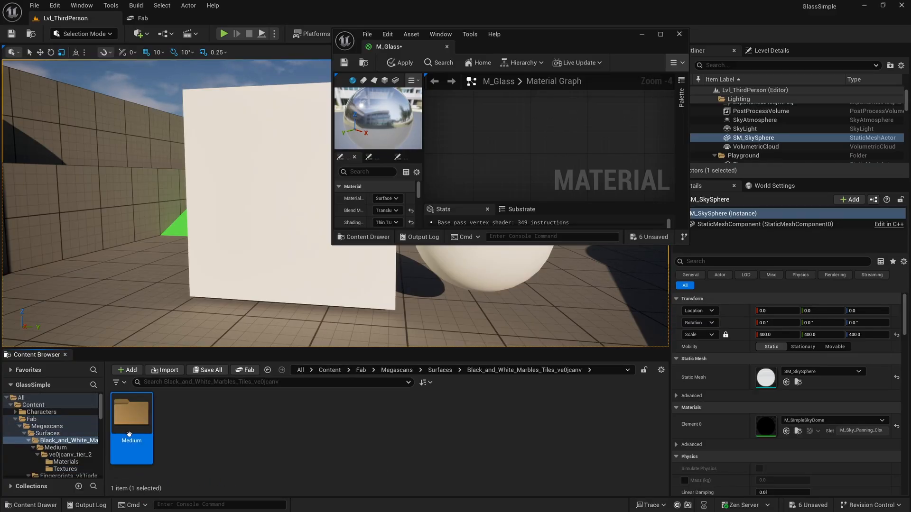
pyautogui.doubleClick(145, 432)
pyautogui.doubleClick(147, 435)
pyautogui.doubleClick(171, 433)
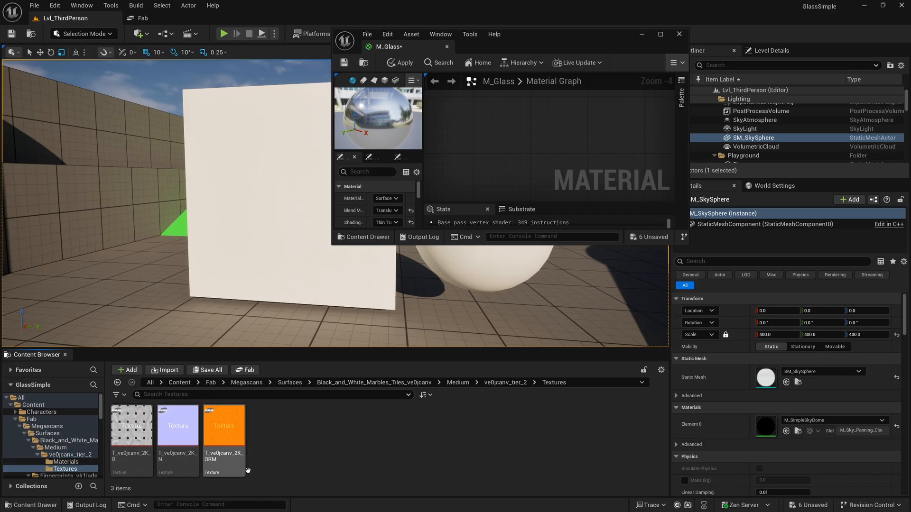
# - Add the normal map T_ve0jcanv_2K_N to the M_Glass graph as a Texture Sample, maximize the editor and place the node in free space
pyautogui.moveTo(197, 441); pyautogui.dragTo(529, 132)
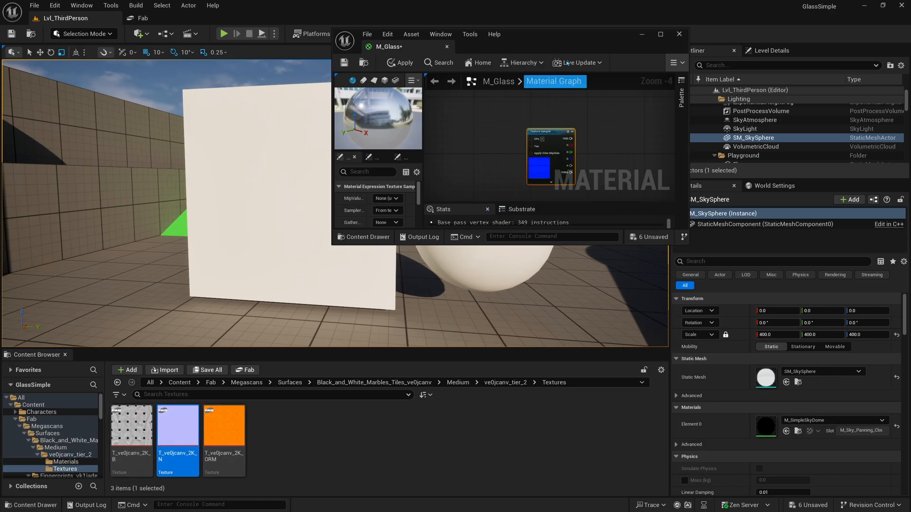
pyautogui.doubleClick(573, 43)
pyautogui.moveTo(358, 161); pyautogui.dragTo(379, 203, button='right')
pyautogui.moveTo(380, 194); pyautogui.dragTo(355, 322)
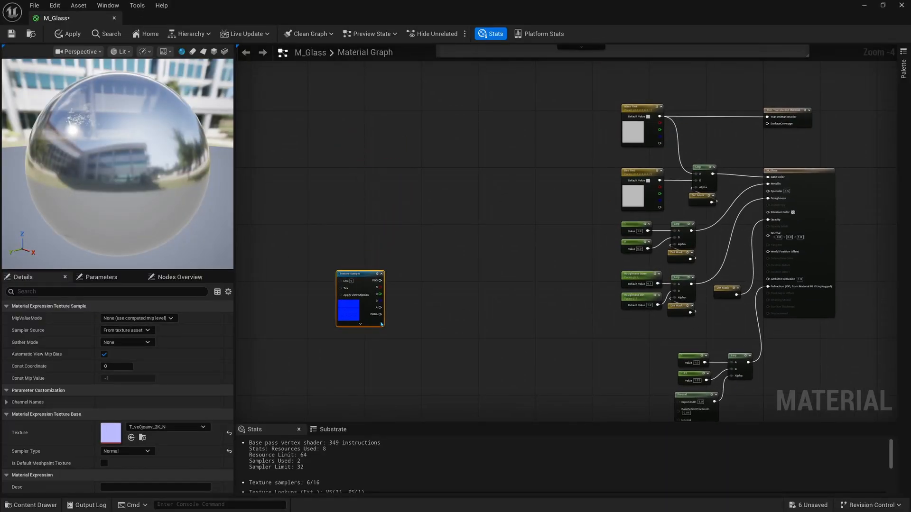
# - Convert the normal map's Texture Sample node to a parameter named Normal Glass and reposition it in the free space
pyautogui.moveTo(368, 313); pyautogui.dragTo(455, 291, button='right')
pyautogui.scroll(3, 455, 290)
pyautogui.scroll(2, 455, 290)
pyautogui.rightClick(463, 249)
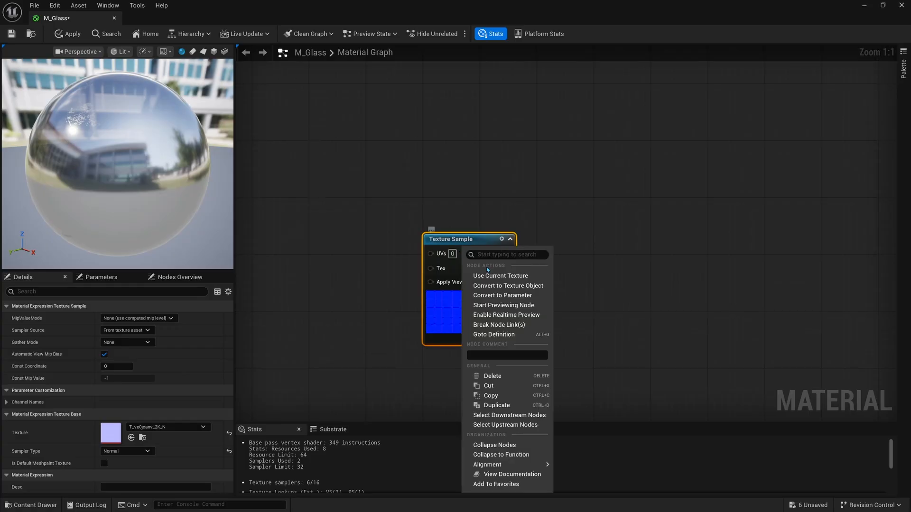
pyautogui.click(499, 296)
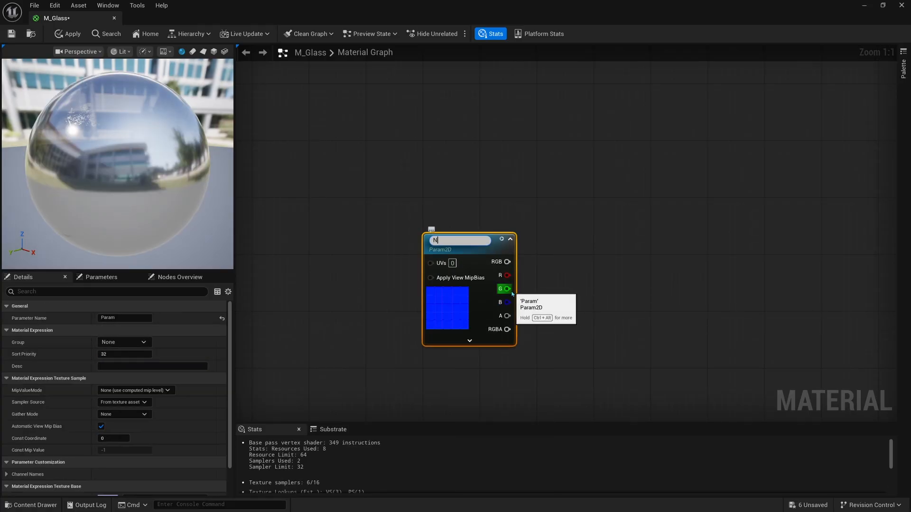
pyautogui.write('Normal Glass')
pyautogui.press('Return')
pyautogui.moveTo(425, 342); pyautogui.dragTo(439, 273)
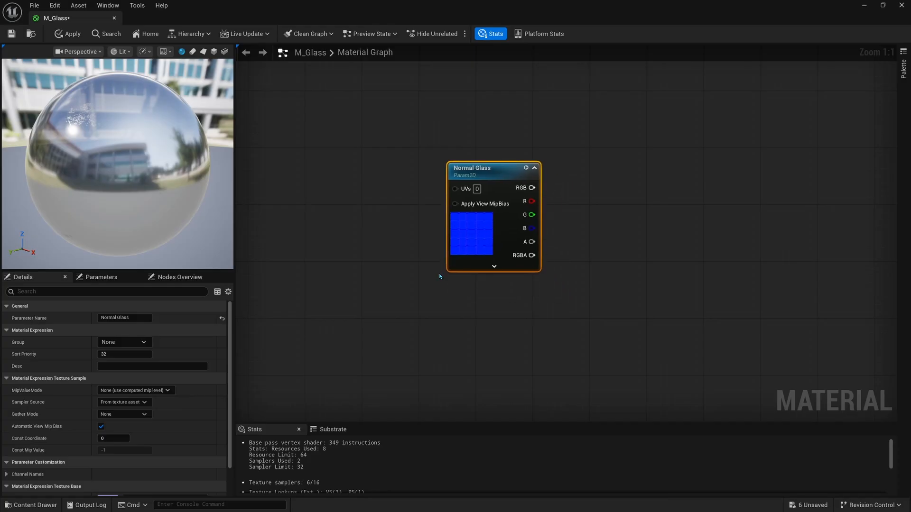
# - Add a TextureCoordinate node well ahead of the Normal Glass node, leaving room between them
pyautogui.scroll(-1, 433, 286)
pyautogui.moveTo(434, 287); pyautogui.dragTo(522, 260, button='right')
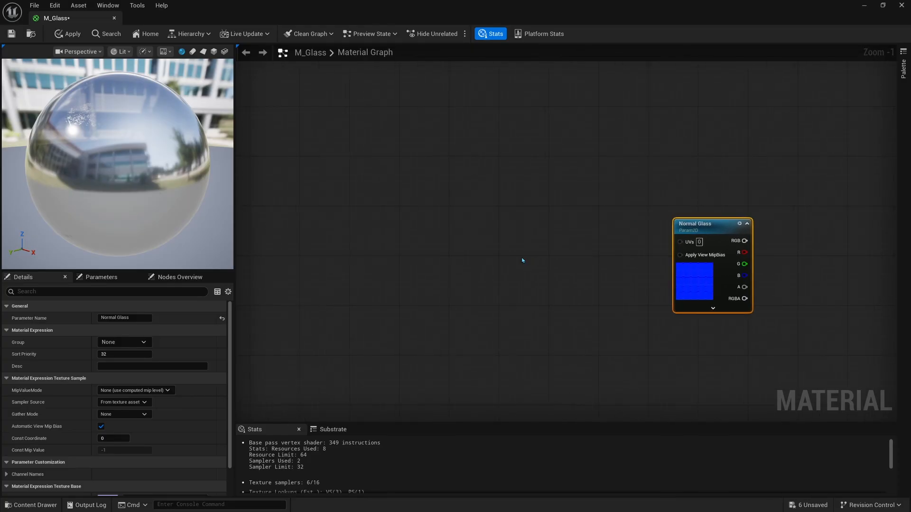
pyautogui.rightClick(417, 253)
pyautogui.write('tex coo')
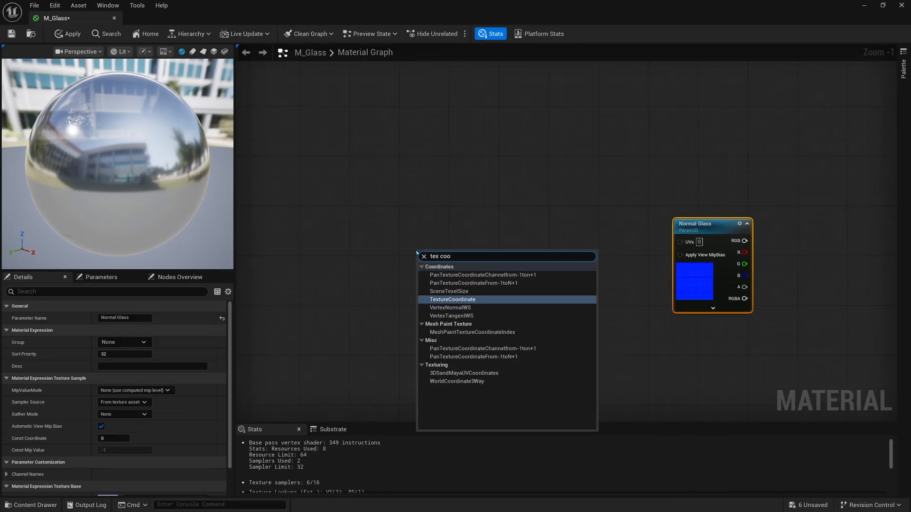
pyautogui.press('Return')
pyautogui.moveTo(440, 254); pyautogui.dragTo(427, 240)
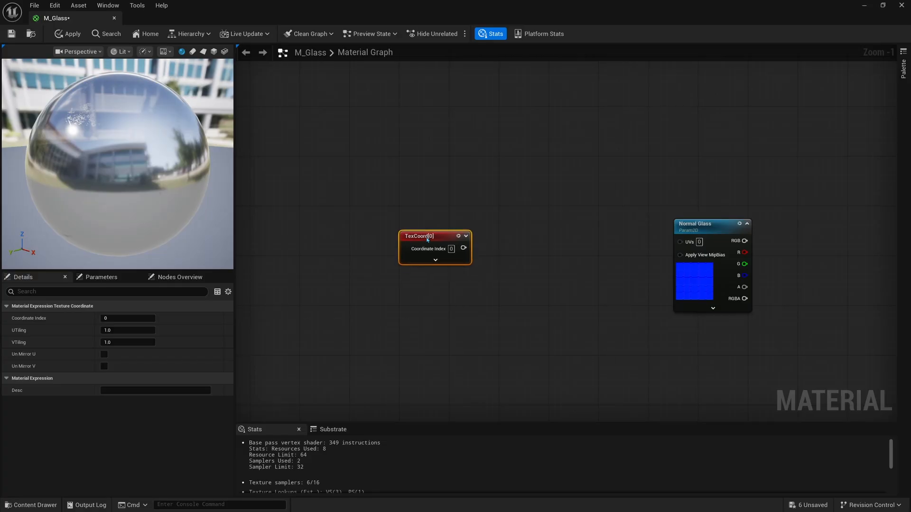
# - Add a ScaleUVsByCenter node beside the TexCoord node and feed the texture coordinates into its UVs input
pyautogui.rightClick(491, 248)
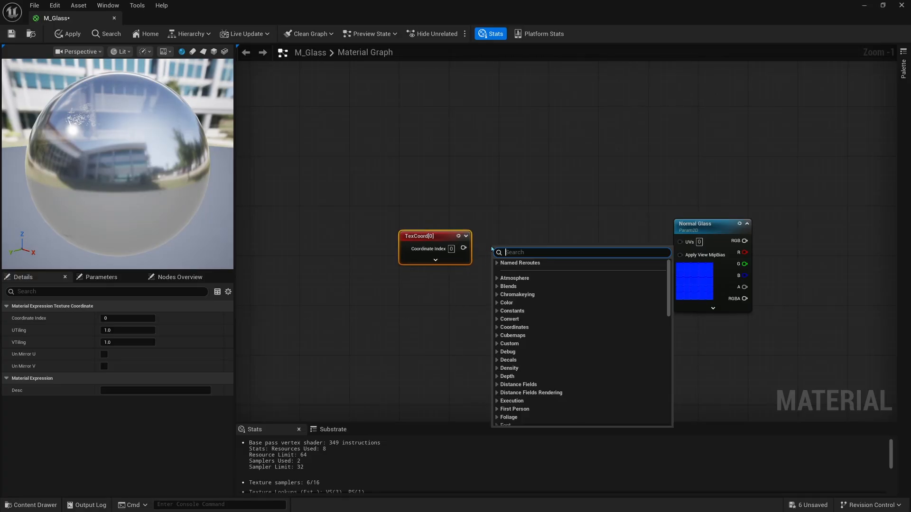
pyautogui.write('scale uvs')
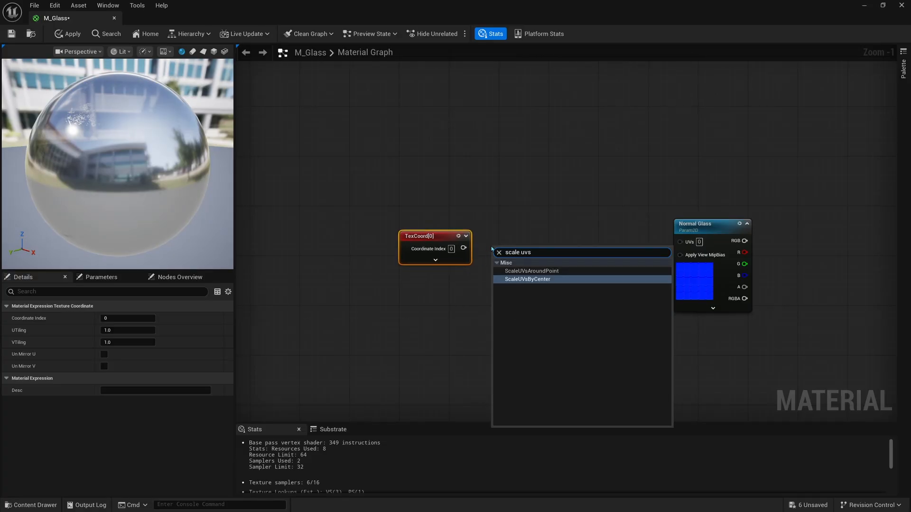
pyautogui.press('Return')
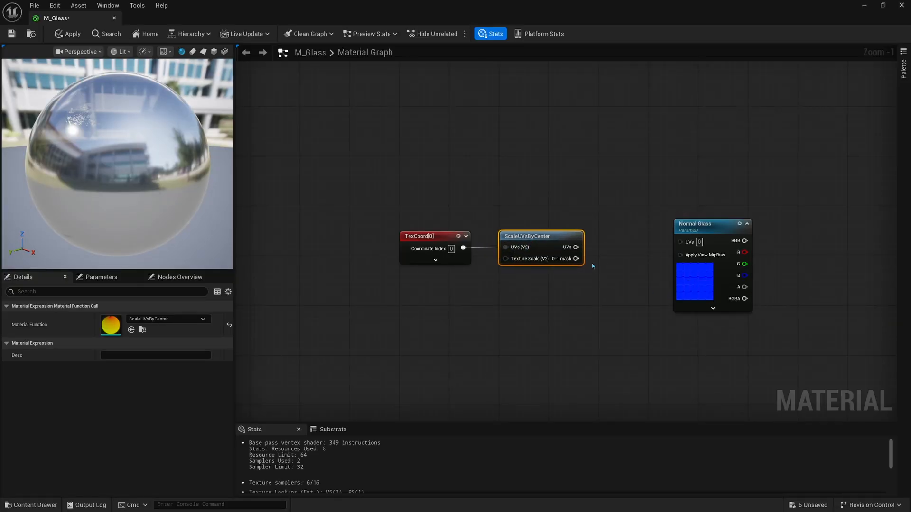
# - Examine how the Dirt Mask group scales its texture coordinates, and return to the Normal Glass nodes
pyautogui.scroll(-2, 588, 261)
pyautogui.moveTo(575, 237); pyautogui.dragTo(506, 333, button='right')
pyautogui.scroll(-2, 506, 333)
pyautogui.moveTo(535, 276); pyautogui.dragTo(498, 375, button='right')
pyautogui.scroll(5, 688, 282)
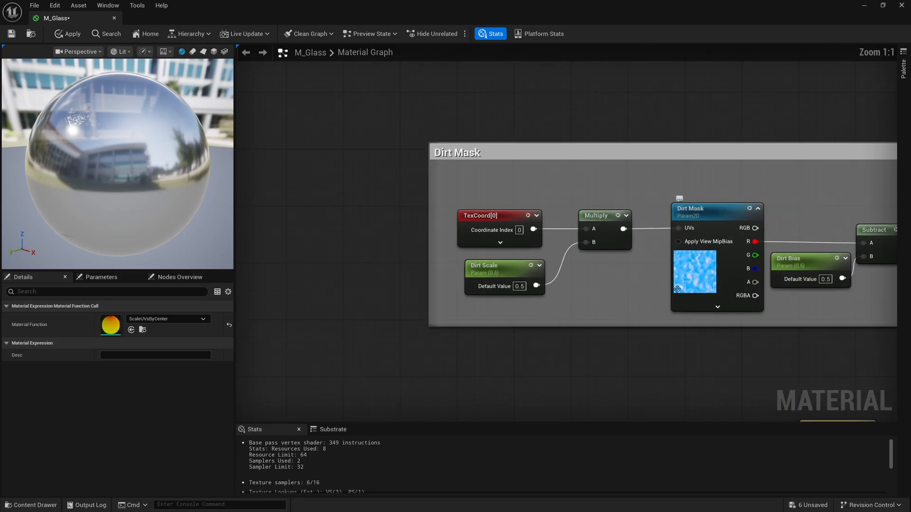
pyautogui.scroll(-2, 501, 325)
pyautogui.moveTo(501, 325); pyautogui.dragTo(579, 166, button='right')
pyautogui.moveTo(514, 279); pyautogui.dragTo(589, 132, button='right')
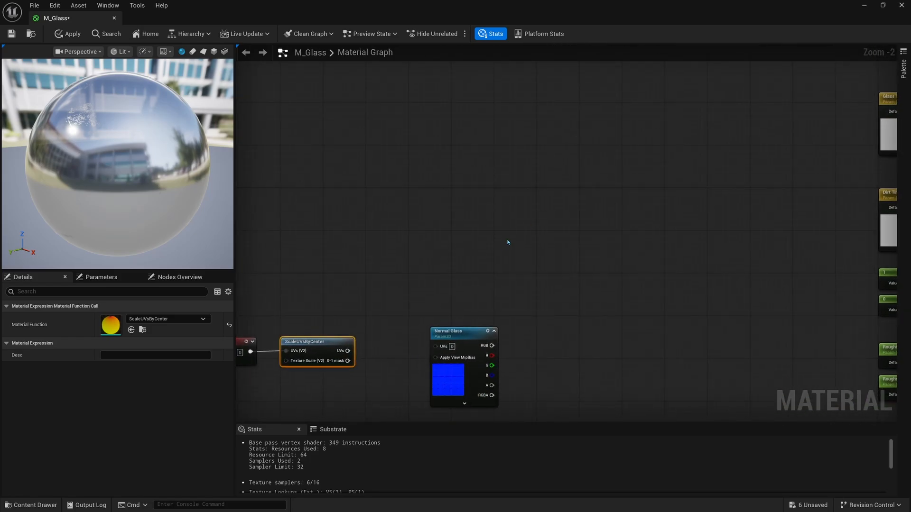
pyautogui.moveTo(506, 241); pyautogui.dragTo(625, 132, button='right')
pyautogui.moveTo(538, 219); pyautogui.dragTo(582, 207, button='right')
pyautogui.scroll(2, 583, 206)
# - Move the Normal Glass node farther away and place a CustomRotator node between it and ScaleUVsByCenter
pyautogui.click(652, 278)
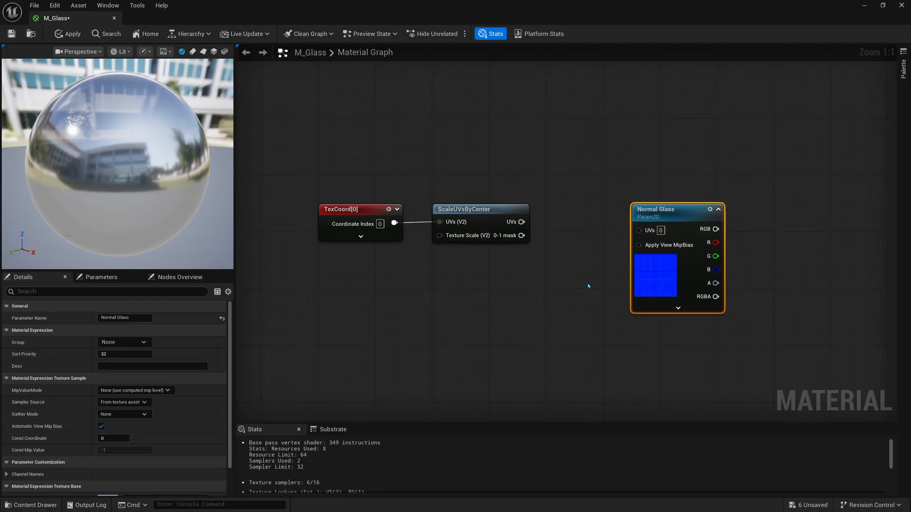
pyautogui.moveTo(474, 287); pyautogui.dragTo(491, 259, button='right')
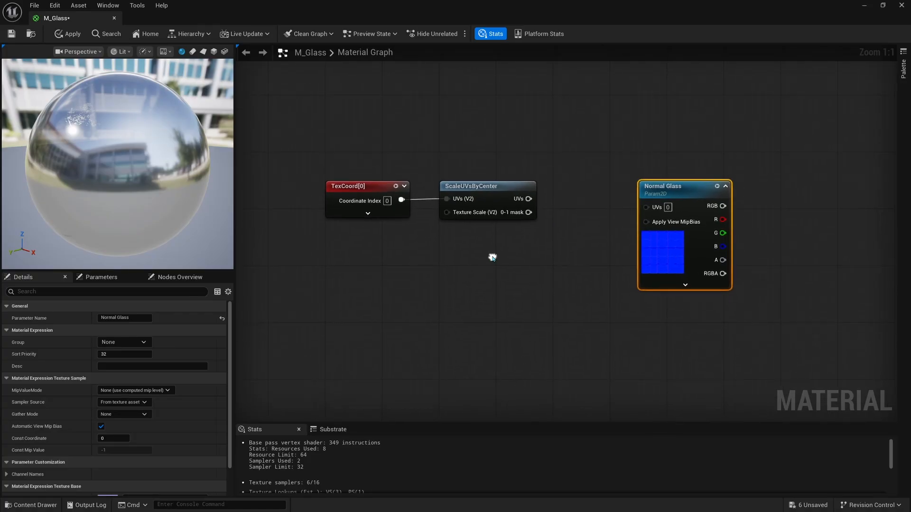
pyautogui.moveTo(683, 252); pyautogui.dragTo(739, 249)
pyautogui.rightClick(585, 212)
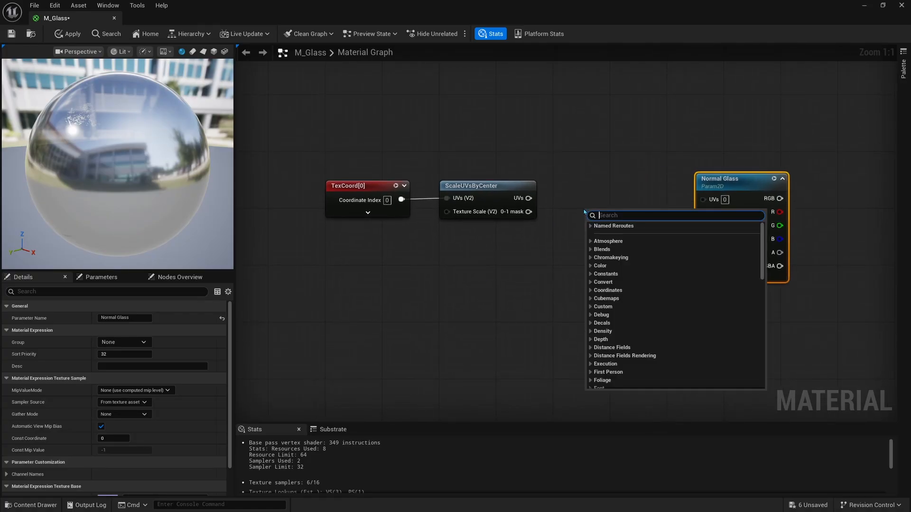
pyautogui.write('cus')
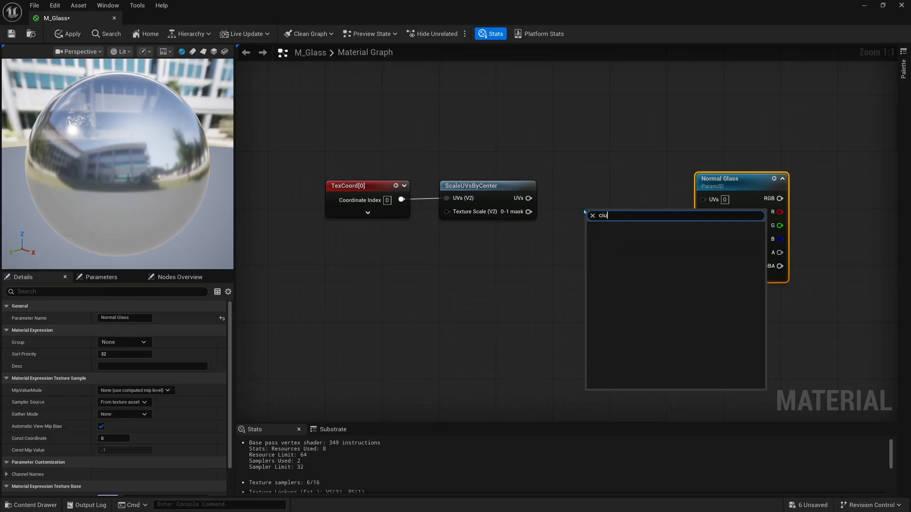
pyautogui.write('tom')
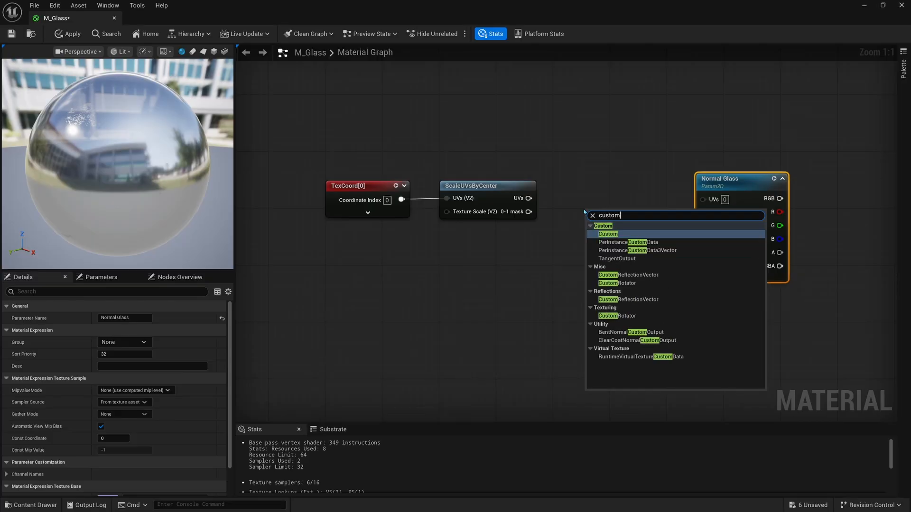
pyautogui.write(' rot')
pyautogui.press('Return')
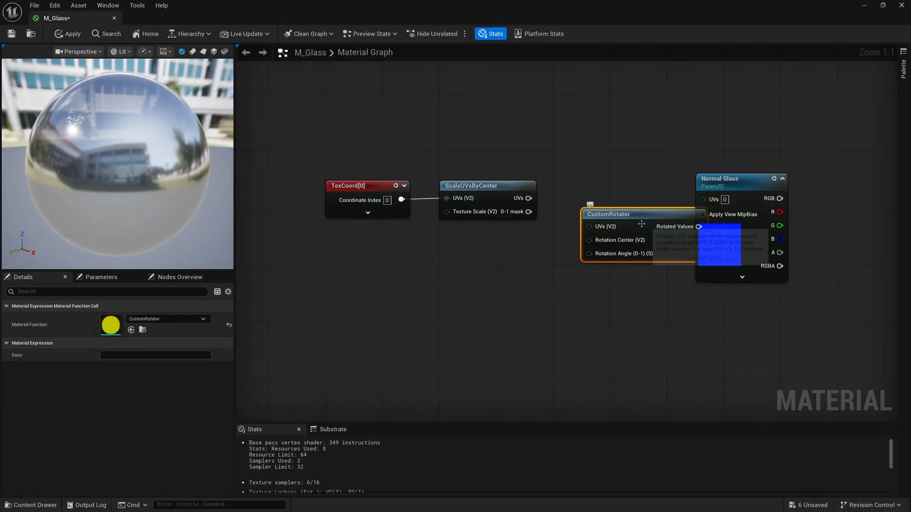
pyautogui.moveTo(642, 224); pyautogui.dragTo(620, 195)
# - Connect the ScaleUVsByCenter UVs to the CustomRotator's UVs input, and its Rotated Values to the Normal Glass UVs
pyautogui.moveTo(528, 199); pyautogui.dragTo(568, 199)
pyautogui.moveTo(753, 264); pyautogui.dragTo(777, 259)
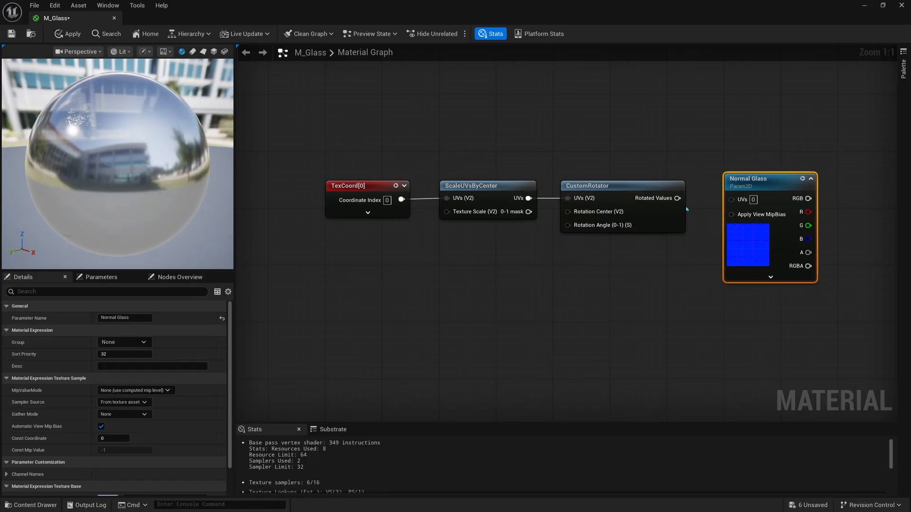
pyautogui.moveTo(678, 198); pyautogui.dragTo(731, 200)
pyautogui.moveTo(629, 256); pyautogui.dragTo(650, 258, button='right')
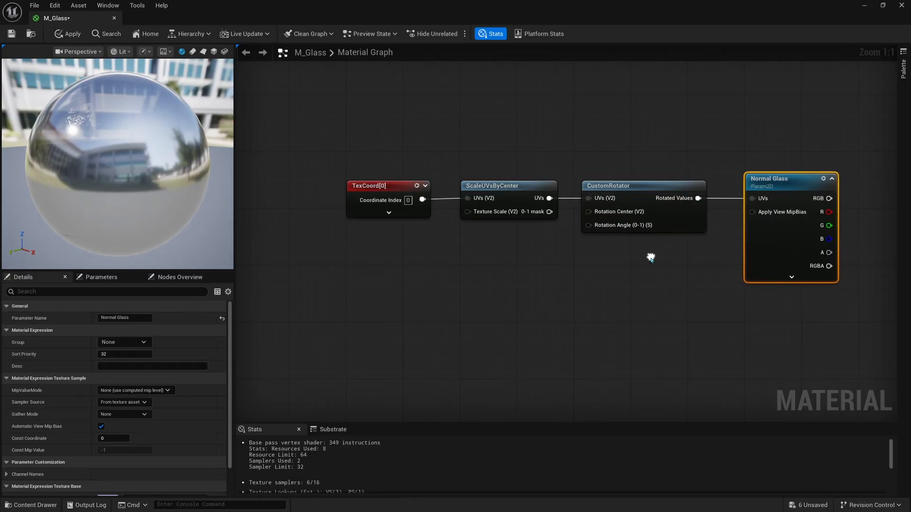
# - Create a scalar parameter named Normal Scale with default value 0.5 and connect it to ScaleUVsByCenter's Texture Scale input
pyautogui.moveTo(469, 245); pyautogui.dragTo(520, 242, button='right')
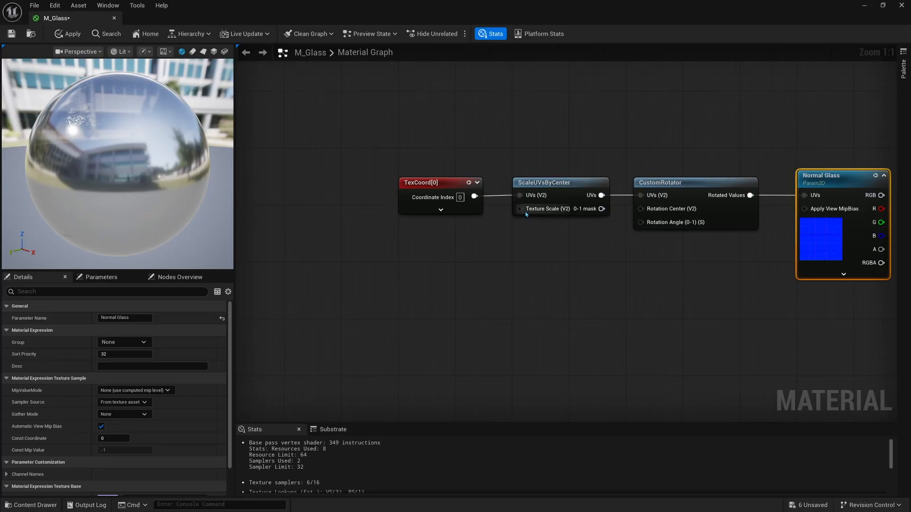
pyautogui.click(396, 250)
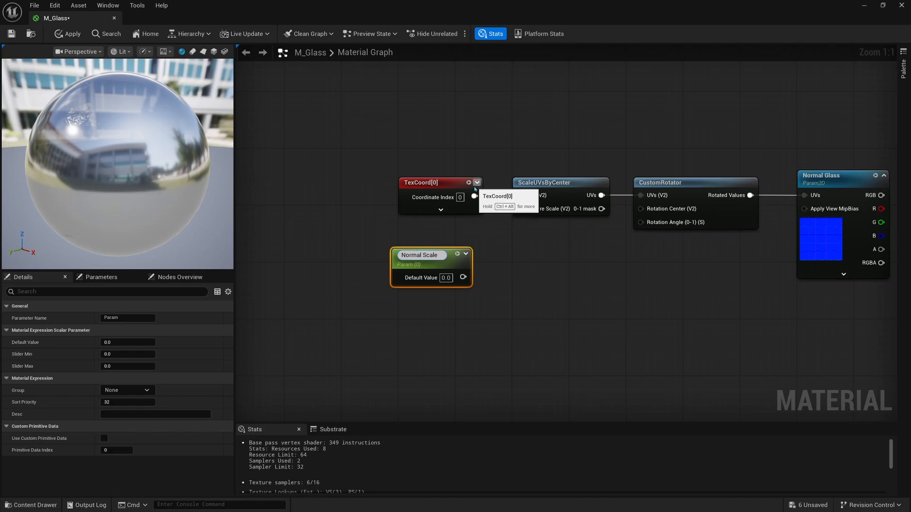
pyautogui.press('Return')
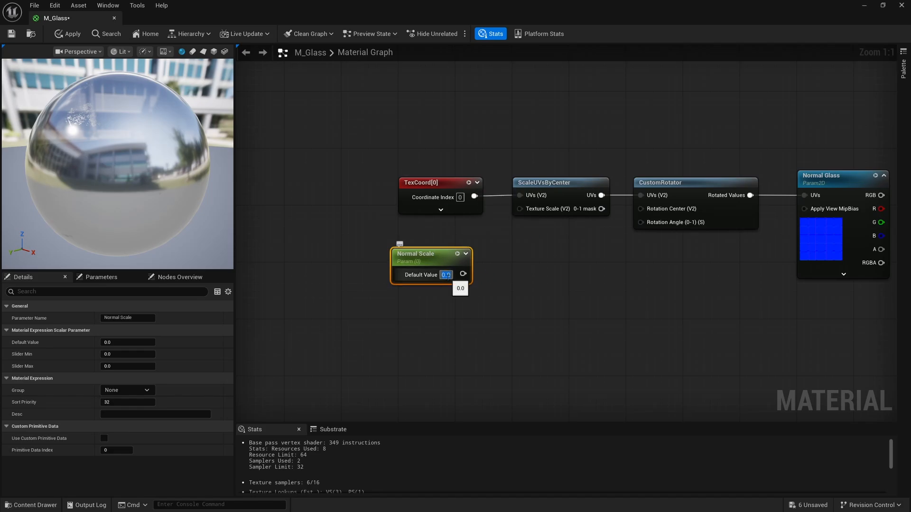
pyautogui.moveTo(438, 259); pyautogui.dragTo(525, 209)
pyautogui.moveTo(591, 249); pyautogui.dragTo(569, 238, button='right')
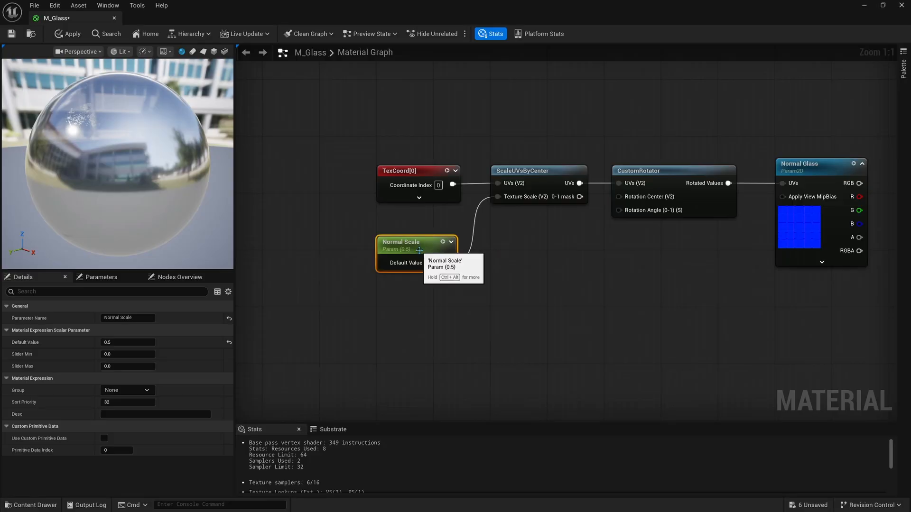
# - Duplicate the Normal Scale parameter, rename the copy Normal Rotation and set its default value to 0
pyautogui.hotkey('ctrl', 'w')
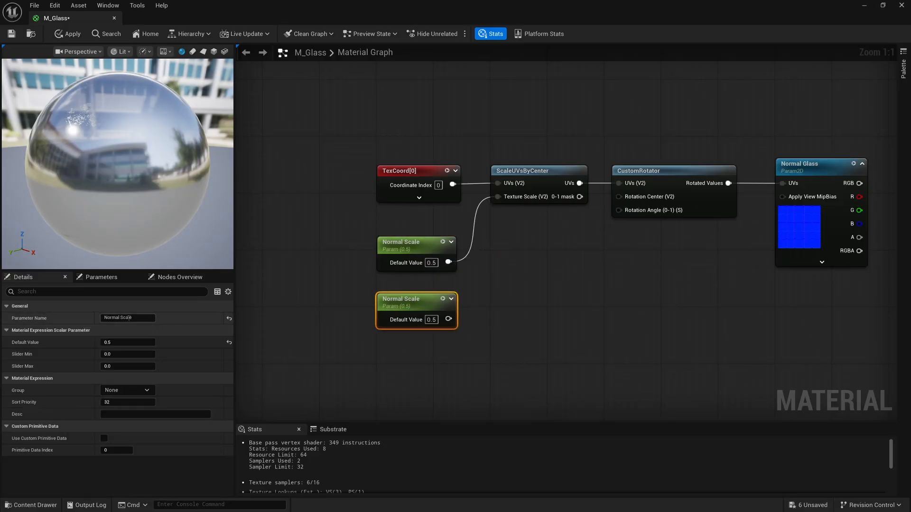
pyautogui.doubleClick(143, 318)
pyautogui.write('Rot')
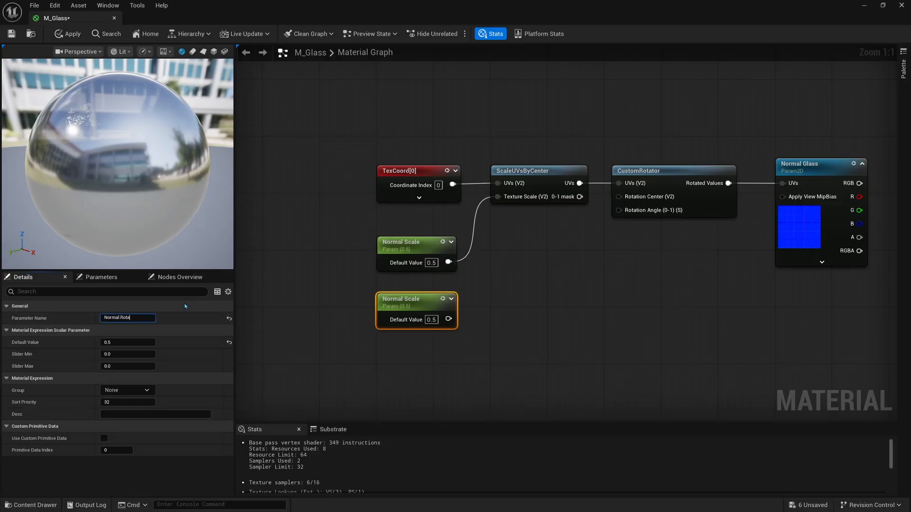
pyautogui.write('ation')
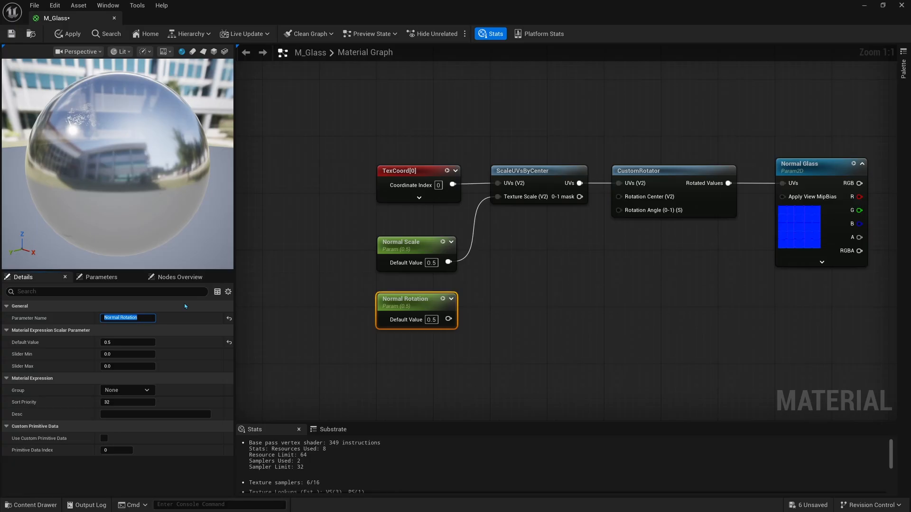
pyautogui.click(432, 319)
pyautogui.write('0')
pyautogui.press('Return')
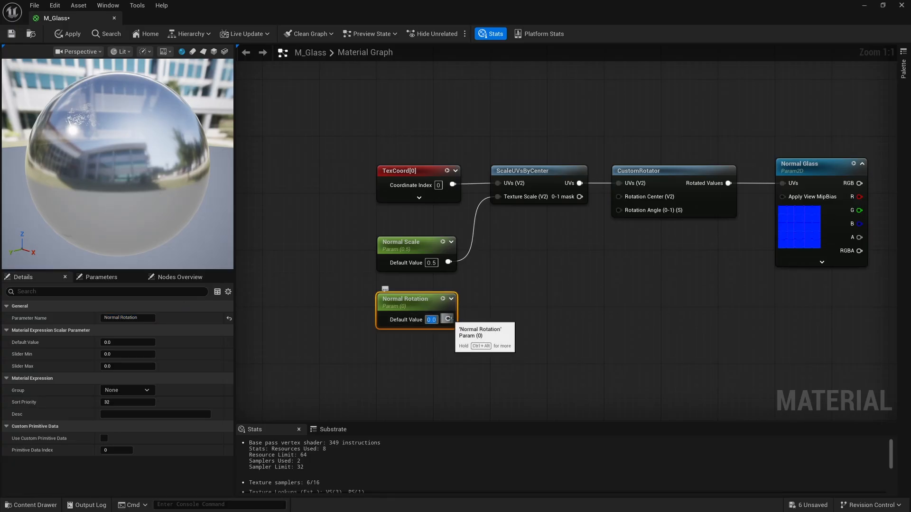
# - Connect the Normal Rotation parameter to the CustomRotator's Rotation Angle input
pyautogui.click(493, 327)
pyautogui.moveTo(493, 327); pyautogui.dragTo(473, 306, button='right')
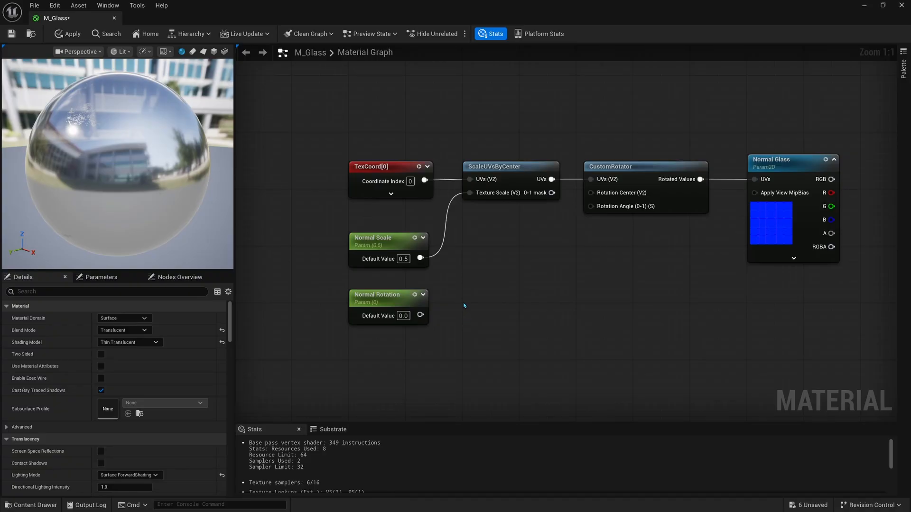
pyautogui.moveTo(420, 315); pyautogui.dragTo(599, 207)
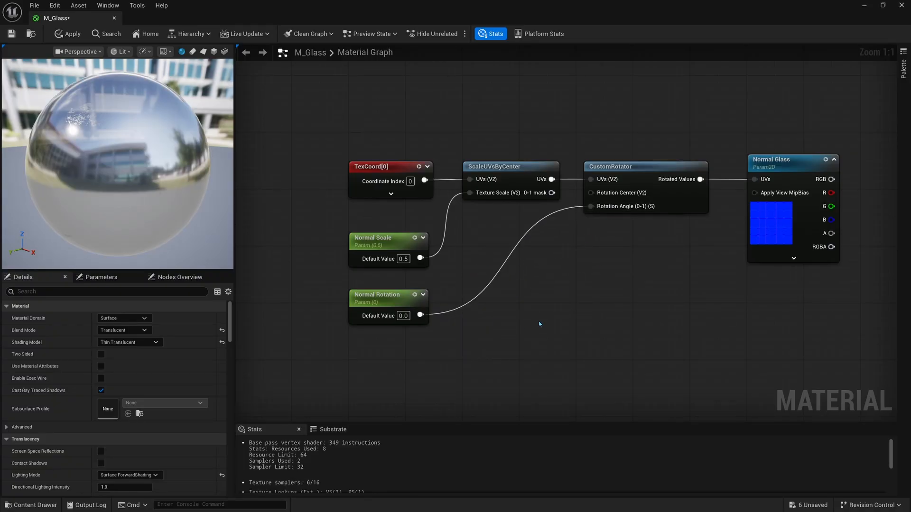
pyautogui.moveTo(471, 324); pyautogui.dragTo(456, 323, button='right')
pyautogui.moveTo(408, 351); pyautogui.dragTo(361, 303)
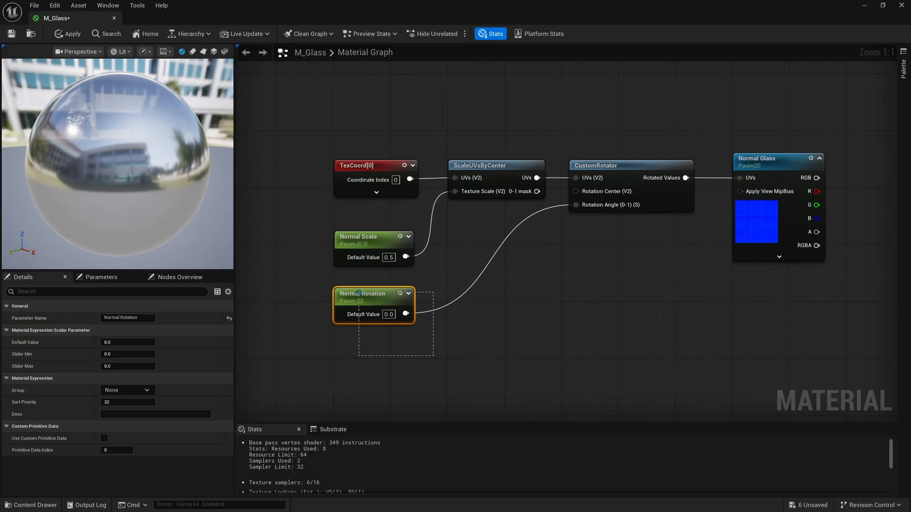
pyautogui.click(757, 227)
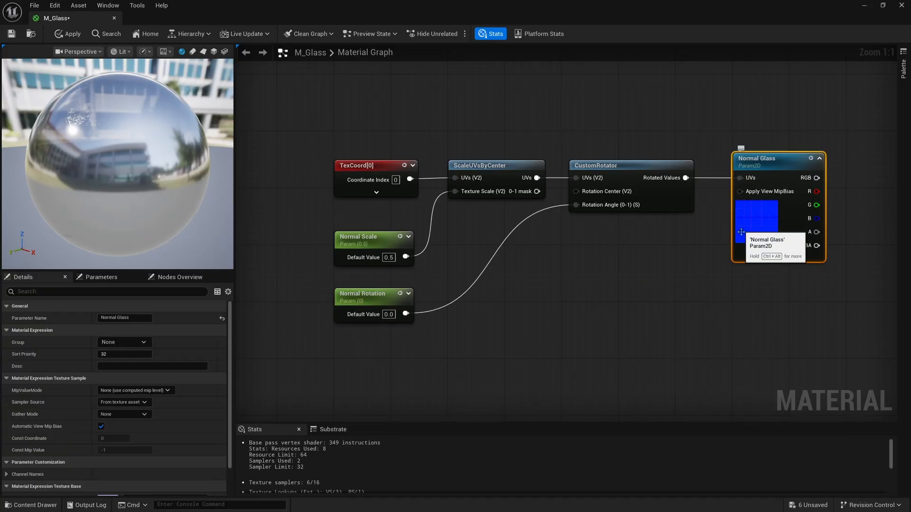
pyautogui.moveTo(685, 256); pyautogui.dragTo(558, 261, button='right')
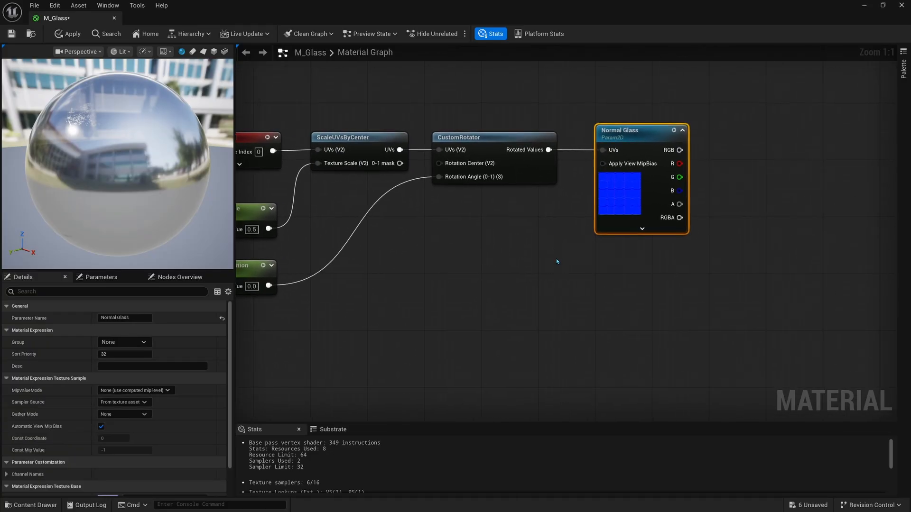
pyautogui.scroll(-1, 564, 277)
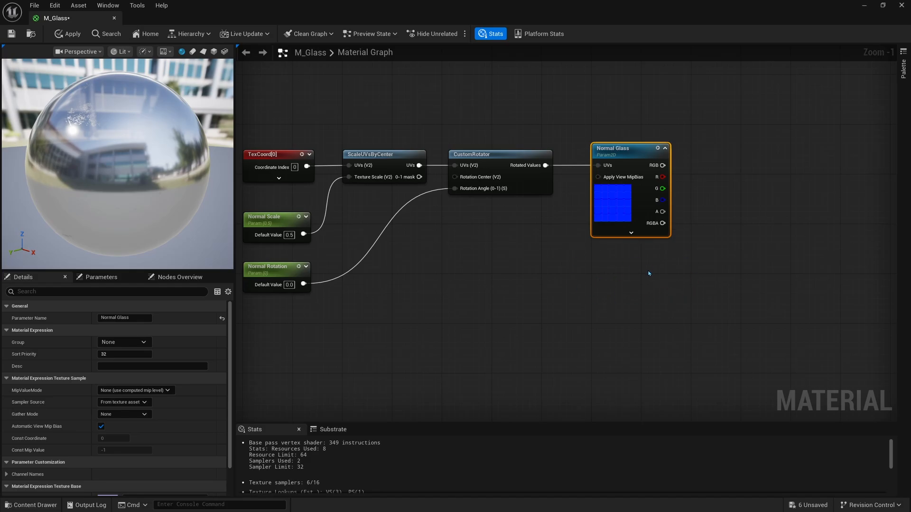
# - Connect the Normal Glass texture's RGB output to the main material node
pyautogui.scroll(-1, 683, 237)
pyautogui.moveTo(683, 238); pyautogui.dragTo(366, 326, button='right')
pyautogui.moveTo(345, 268); pyautogui.dragTo(863, 206)
pyautogui.moveTo(434, 221); pyautogui.dragTo(661, 198, button='right')
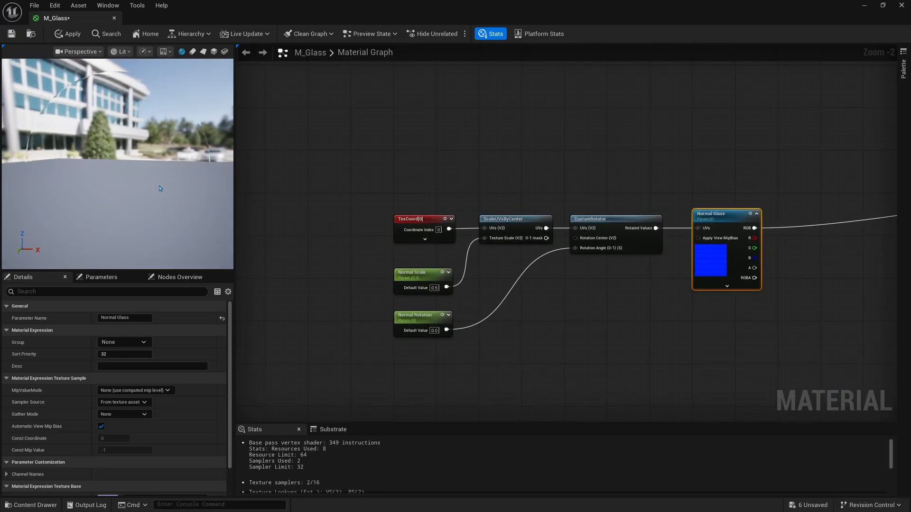
# - Try a default value of 0.0256 on the Normal Rotation parameter, apply the material, and undo the value change
pyautogui.click(431, 318)
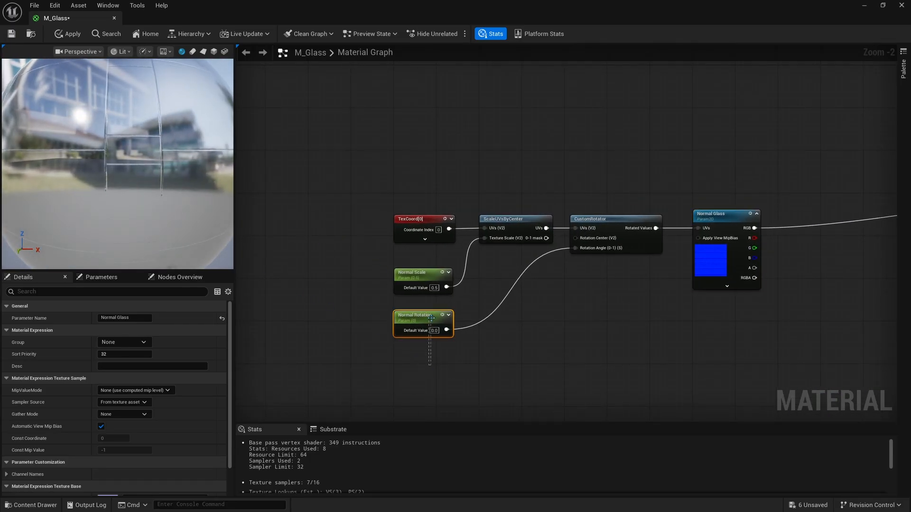
pyautogui.moveTo(152, 339)
pyautogui.mouseDown()
pyautogui.moveTo(180, 339)
pyautogui.moveTo(153, 339)
pyautogui.mouseUp()
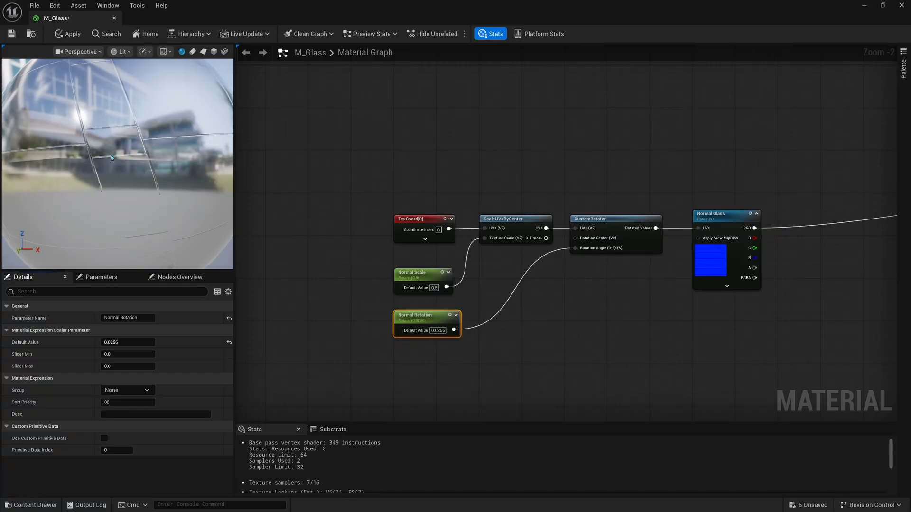
pyautogui.hotkey('ctrl', 's')
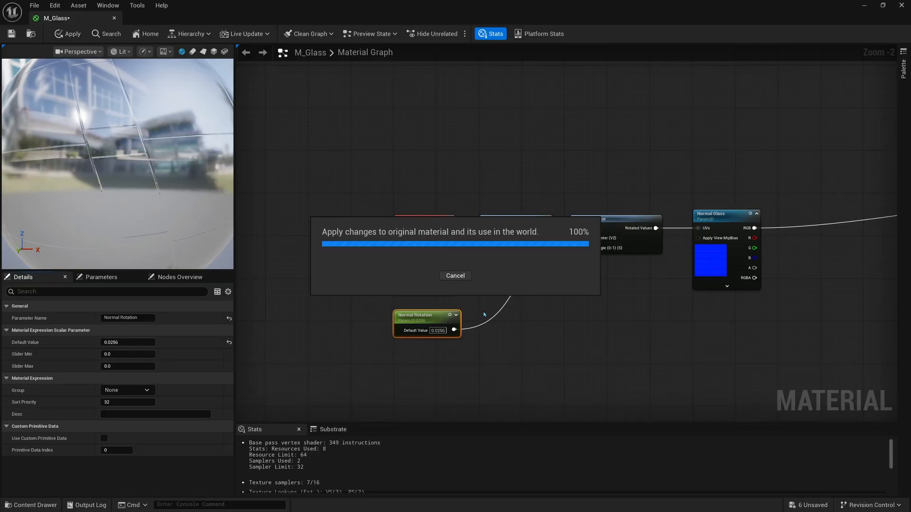
pyautogui.hotkey('ctrl', 'z')
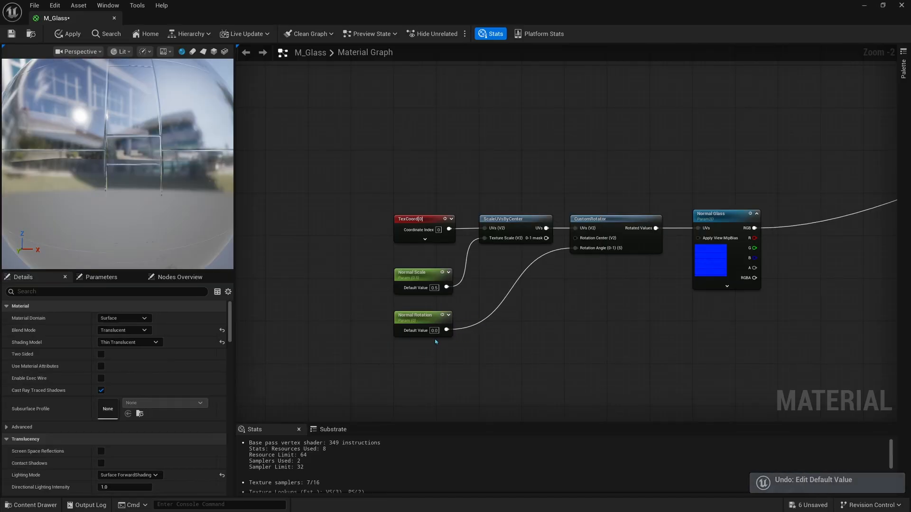
# - Disconnect the Normal Glass texture's RGB output from the main material node
pyautogui.scroll(-1, 469, 309)
pyautogui.moveTo(678, 249); pyautogui.dragTo(510, 264, button='right')
pyautogui.scroll(2, 510, 237)
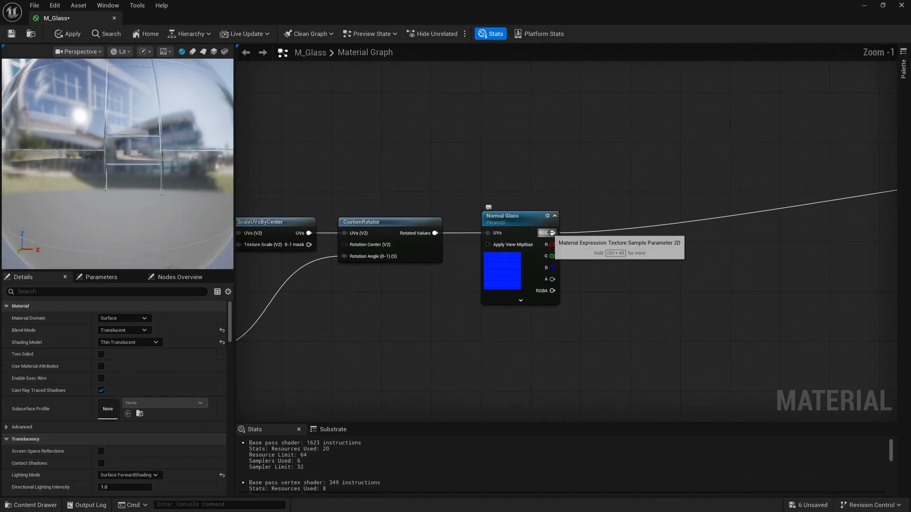
pyautogui.keyDown('alt'); pyautogui.click(550, 233); pyautogui.keyUp('alt')
# - Move the whole Normal Glass node chain, from TexCoord to the texture sample, to a free area of the graph
pyautogui.moveTo(380, 297); pyautogui.dragTo(654, 241, button='right')
pyautogui.moveTo(806, 111); pyautogui.dragTo(450, 286)
pyautogui.moveTo(469, 283); pyautogui.dragTo(383, 273, button='right')
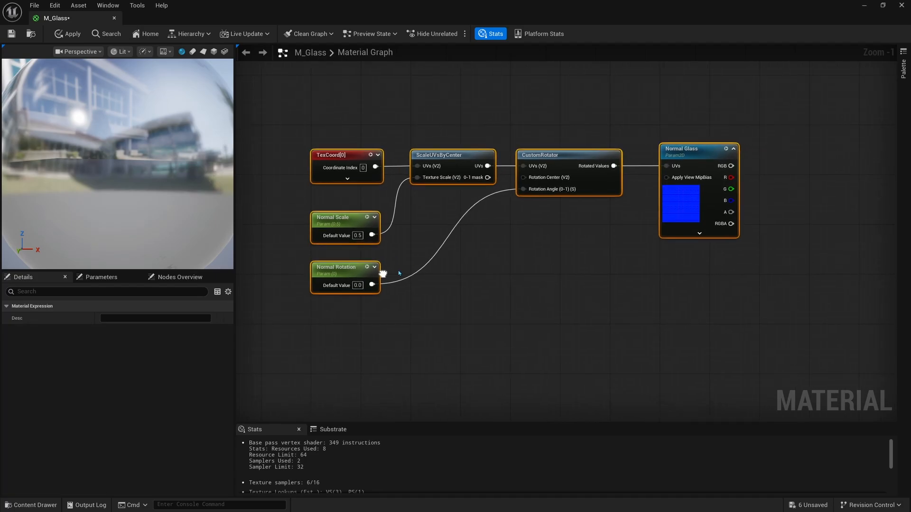
pyautogui.moveTo(680, 214); pyautogui.dragTo(586, 183)
pyautogui.moveTo(500, 222); pyautogui.dragTo(622, 246, button='right')
pyautogui.scroll(1, 499, 283)
pyautogui.click(500, 279)
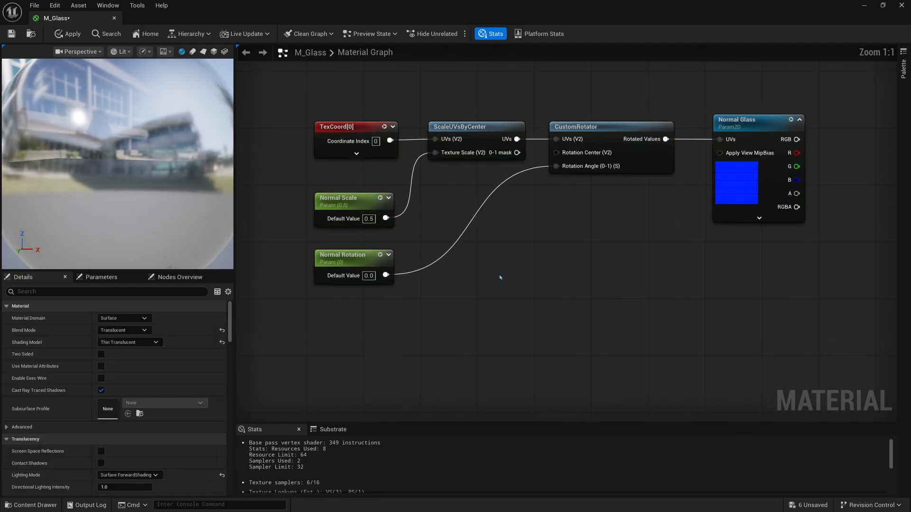
pyautogui.moveTo(500, 276); pyautogui.dragTo(519, 302, button='right')
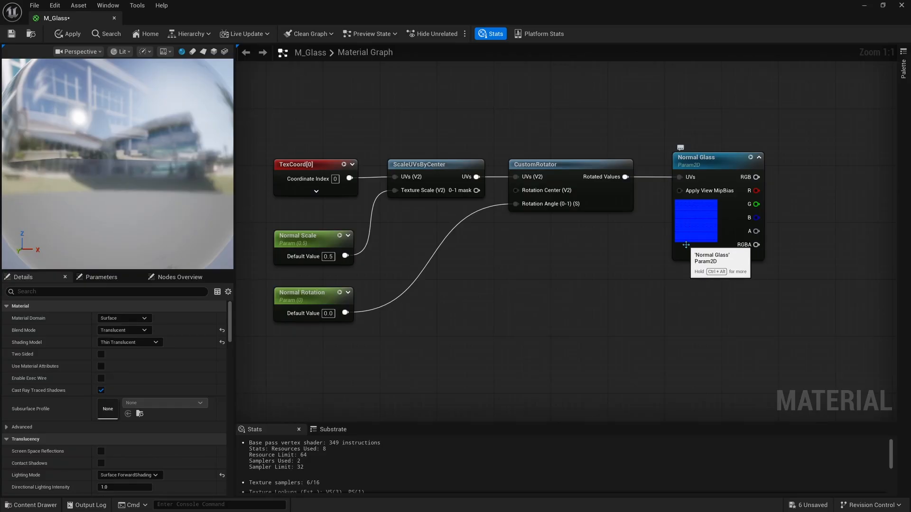
pyautogui.moveTo(609, 322); pyautogui.dragTo(599, 319, button='right')
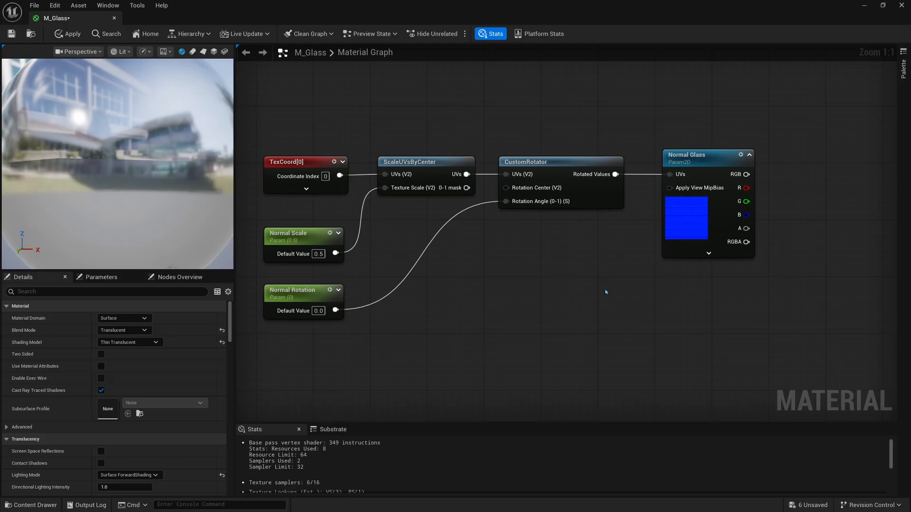
pyautogui.moveTo(605, 291); pyautogui.dragTo(605, 252, button='right')
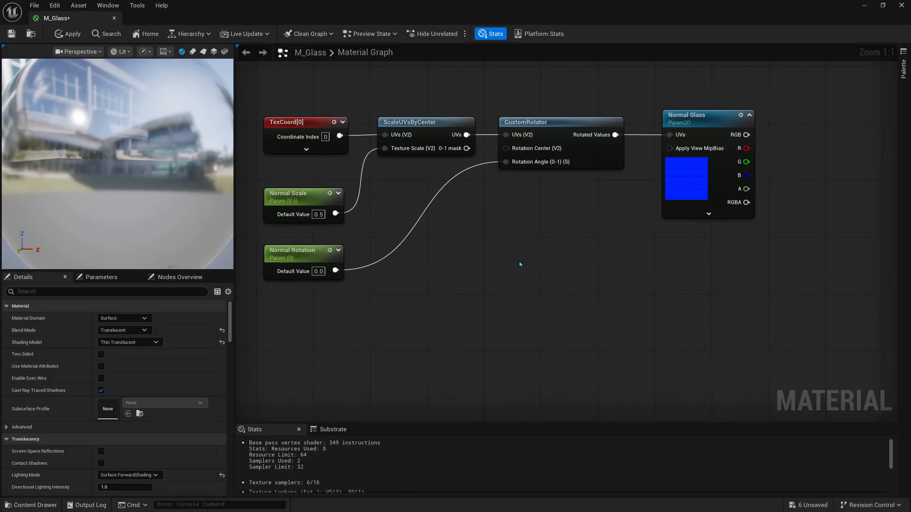
pyautogui.moveTo(476, 304); pyautogui.dragTo(486, 271, button='right')
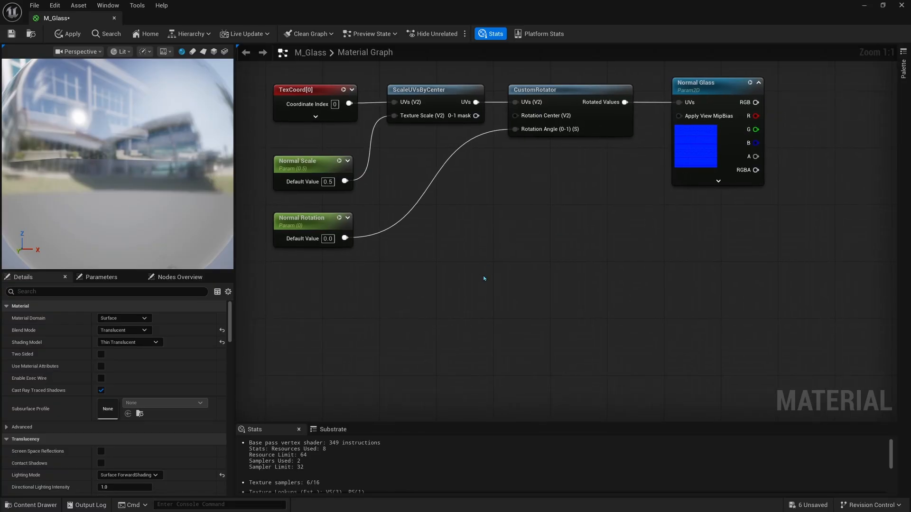
pyautogui.moveTo(537, 285); pyautogui.dragTo(515, 264, button='right')
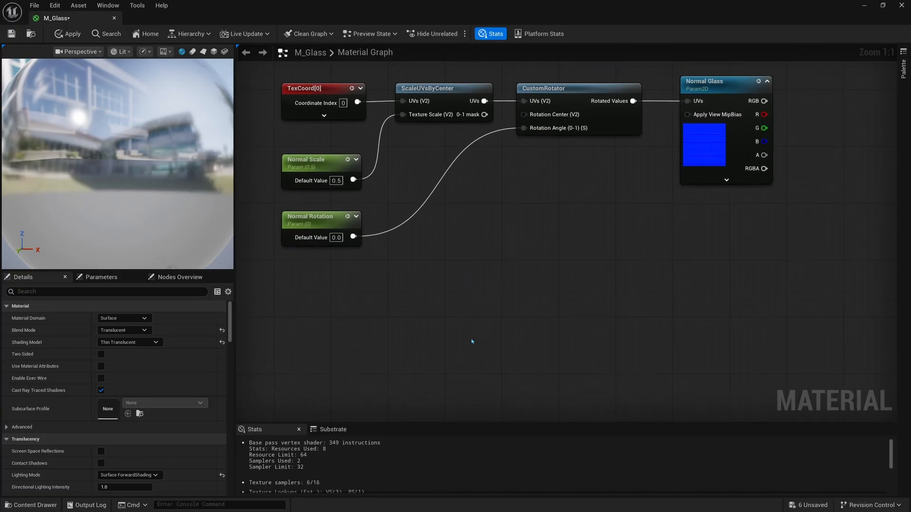
pyautogui.moveTo(470, 291); pyautogui.dragTo(447, 293, button='right')
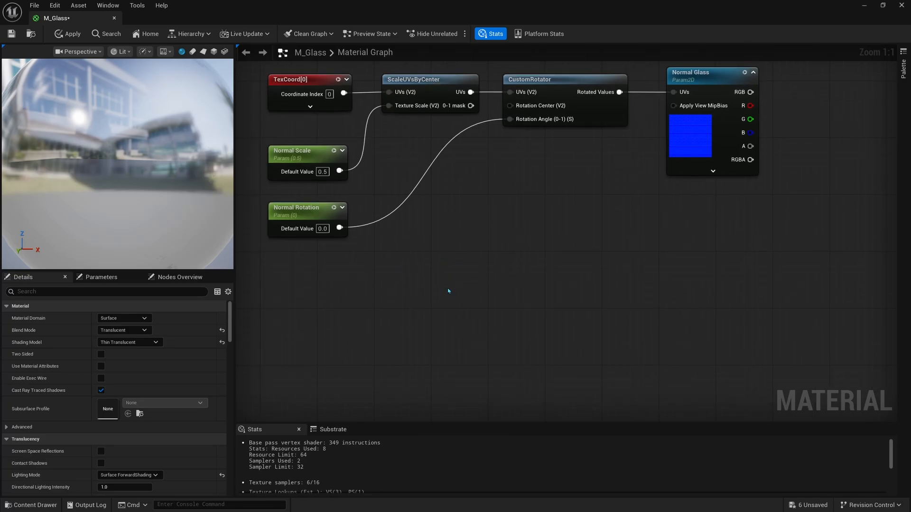
# - Add a Cosine node in the free area to the lower right of the Normal Rotation parameter
pyautogui.rightClick(454, 279)
pyautogui.write('cosine')
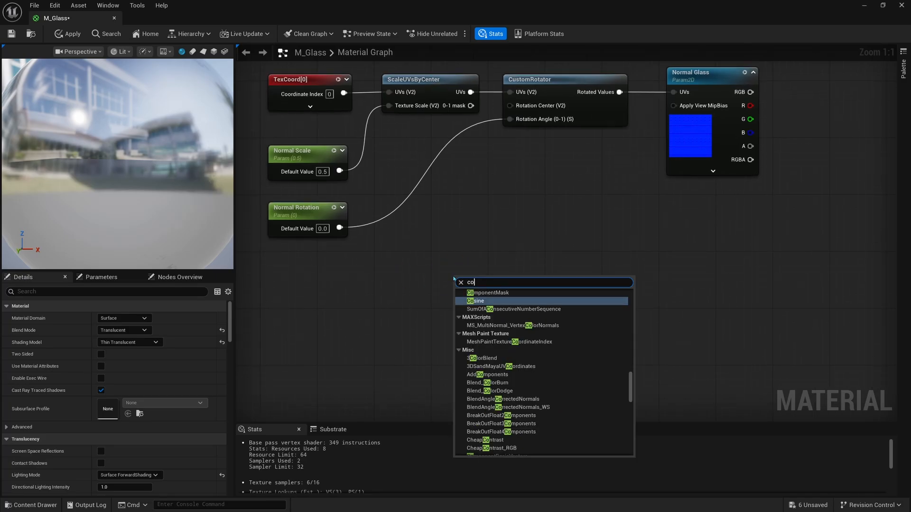
pyautogui.press('Return')
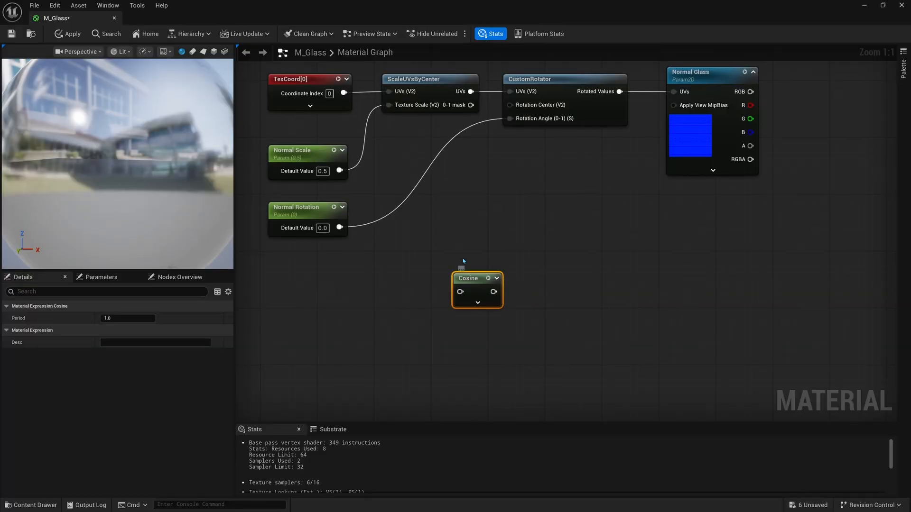
pyautogui.click(457, 260)
pyautogui.moveTo(463, 278); pyautogui.dragTo(463, 256)
# - Add a Sine node directly below the Cosine node and connect the Normal Rotation parameter to both nodes' inputs
pyautogui.rightClick(456, 309)
pyautogui.write('sine')
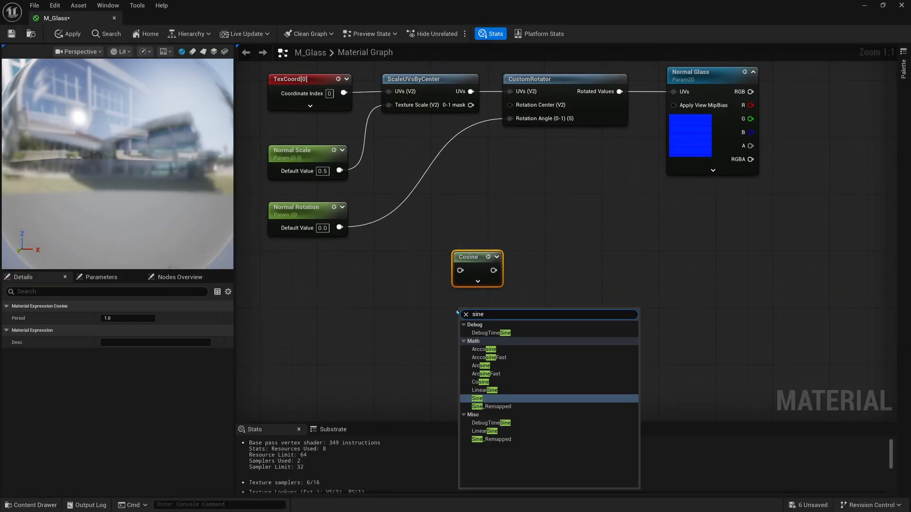
pyautogui.press('Return')
pyautogui.moveTo(468, 314); pyautogui.dragTo(472, 298)
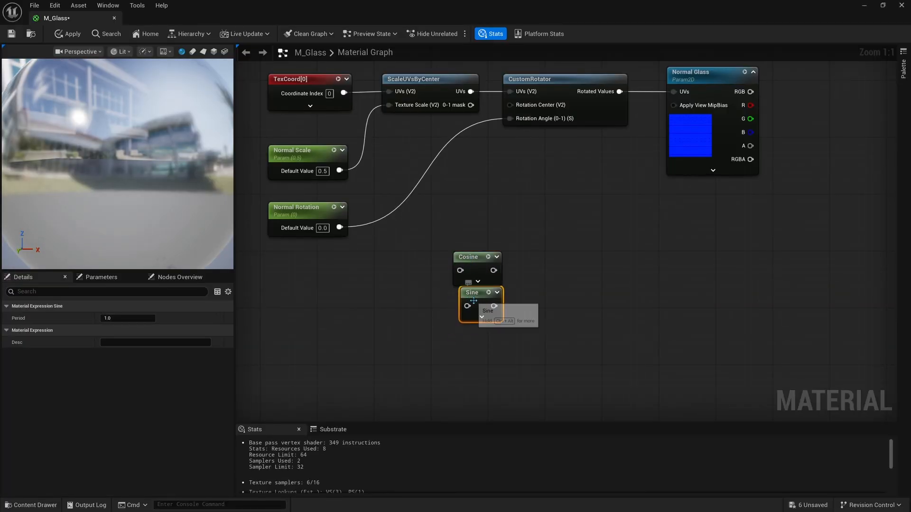
pyautogui.click(403, 270)
pyautogui.moveTo(339, 228); pyautogui.dragTo(459, 306)
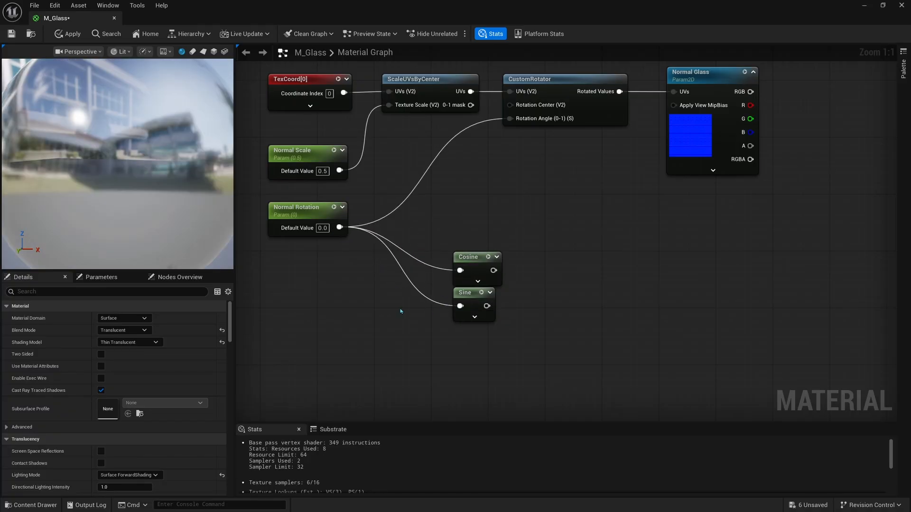
# - Add an Add node below the Normal Rotation parameter and set its B value to 0.25
pyautogui.moveTo(338, 300); pyautogui.dragTo(357, 259, button='right')
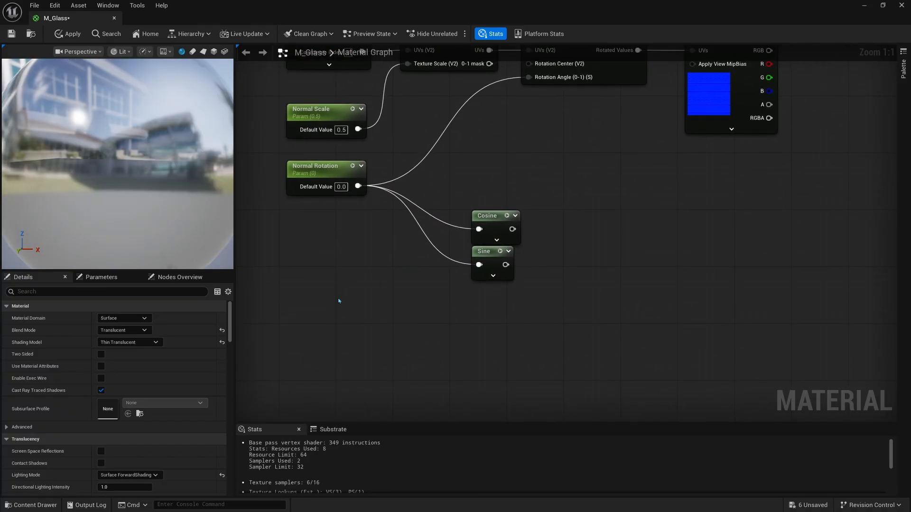
pyautogui.click(368, 309)
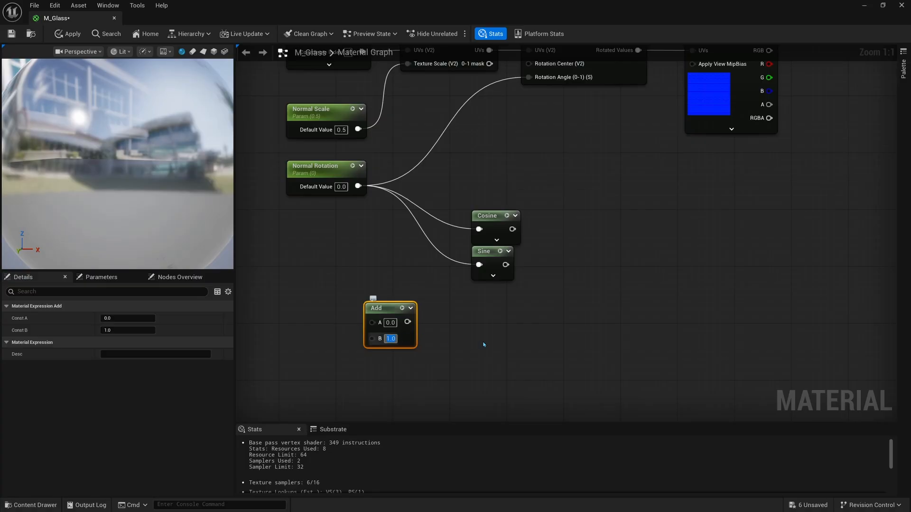
pyautogui.write('0.25')
pyautogui.press('Return')
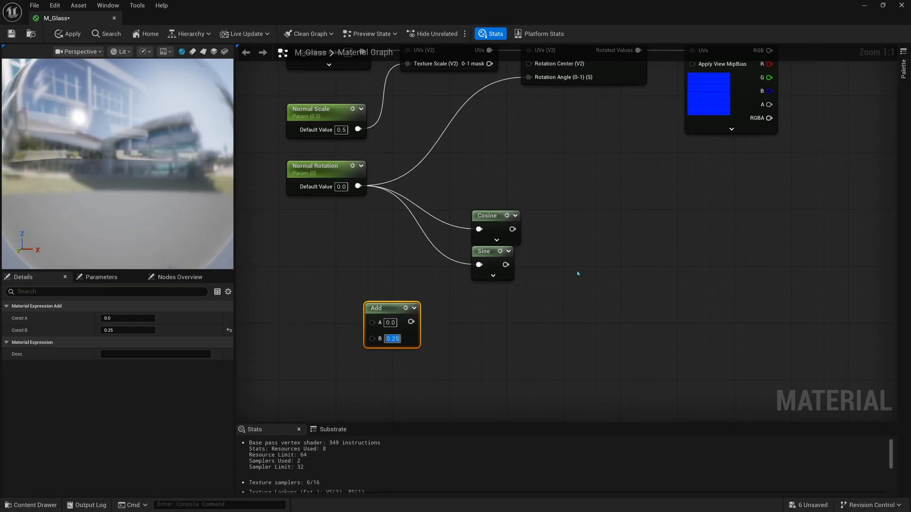
pyautogui.moveTo(577, 274); pyautogui.dragTo(543, 289, button='right')
pyautogui.moveTo(486, 209); pyautogui.dragTo(442, 278)
pyautogui.moveTo(418, 209); pyautogui.dragTo(650, 281)
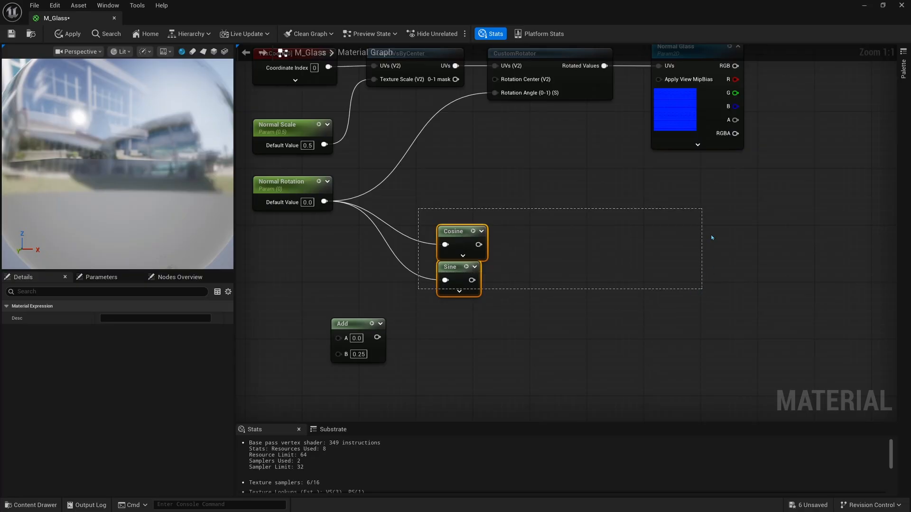
pyautogui.moveTo(711, 237); pyautogui.dragTo(685, 270, button='right')
pyautogui.moveTo(707, 112); pyautogui.dragTo(806, 129)
pyautogui.click(565, 245)
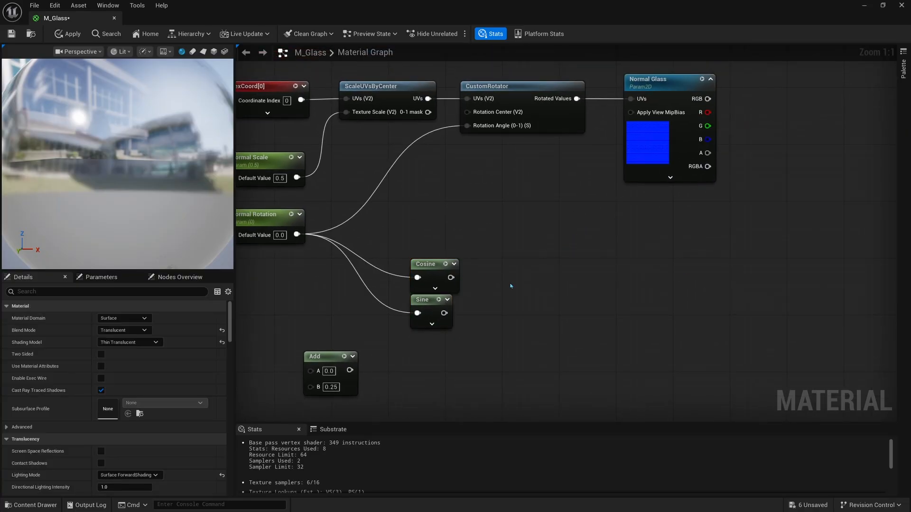
# - Connect the Normal Rotation parameter to the Add node's A input and shift the Add node slightly lower
pyautogui.moveTo(511, 286); pyautogui.dragTo(531, 251, button='right')
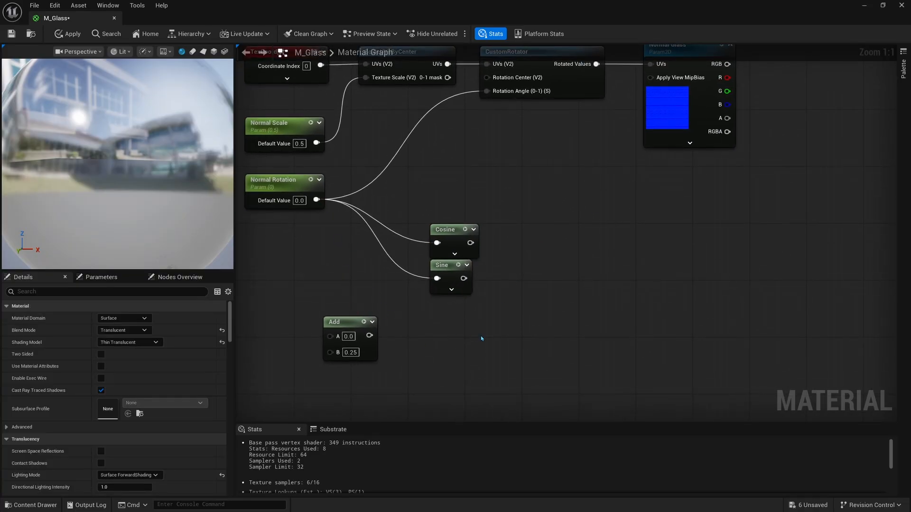
pyautogui.moveTo(481, 339); pyautogui.dragTo(478, 313, button='right')
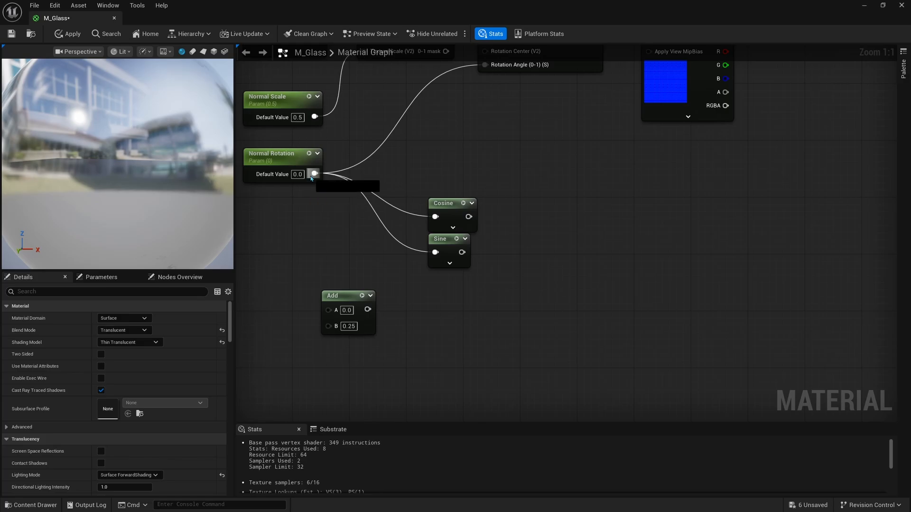
pyautogui.moveTo(314, 174); pyautogui.dragTo(328, 310)
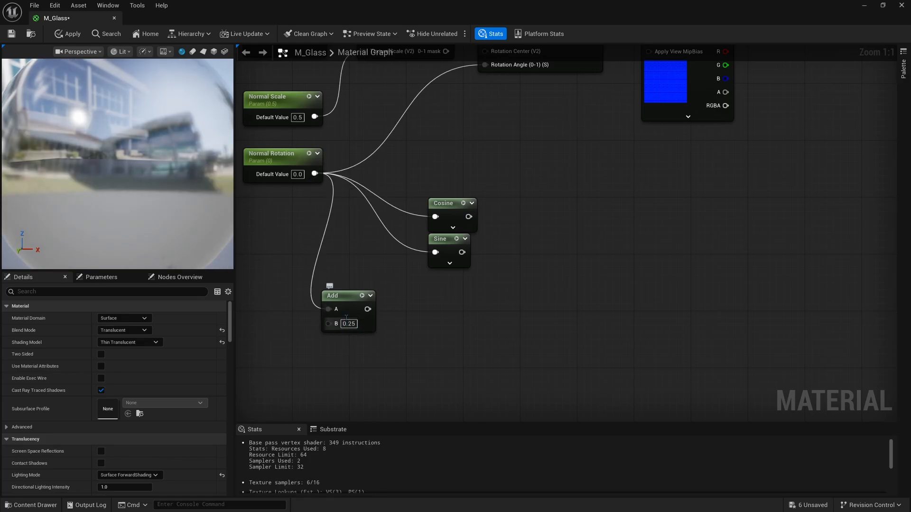
pyautogui.click(346, 316)
pyautogui.moveTo(455, 175); pyautogui.dragTo(452, 192, button='right')
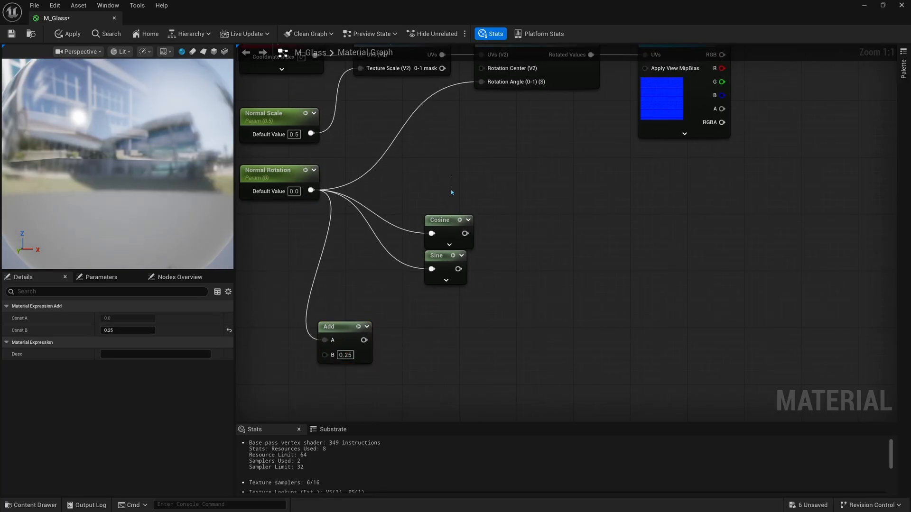
pyautogui.moveTo(451, 193); pyautogui.dragTo(446, 275)
pyautogui.click(617, 184)
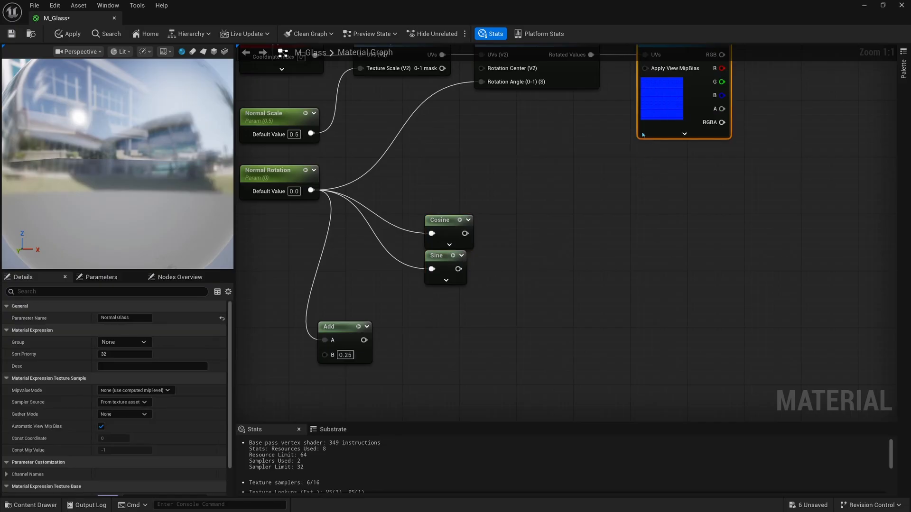
pyautogui.moveTo(583, 190); pyautogui.dragTo(587, 203, button='right')
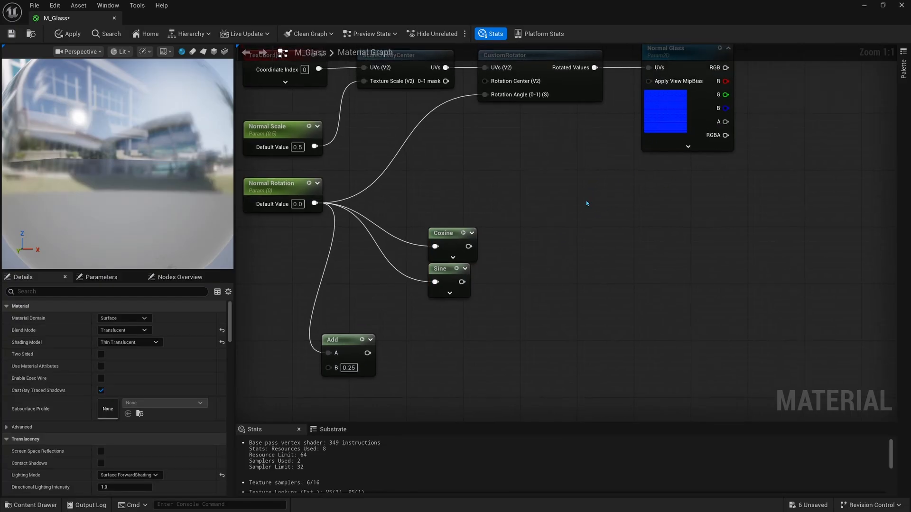
pyautogui.moveTo(541, 231); pyautogui.dragTo(560, 184, button='right')
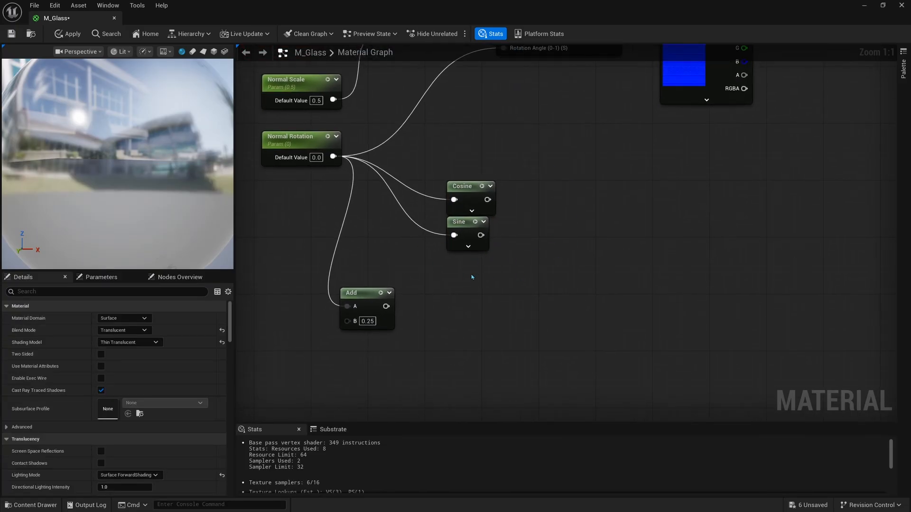
# - Duplicate the Cosine and Sine nodes and align the copies below the originals, beside the Add node
pyautogui.moveTo(472, 277); pyautogui.dragTo(462, 262, button='right')
pyautogui.moveTo(472, 280); pyautogui.dragTo(454, 167)
pyautogui.hotkey('ctrl', 'd')
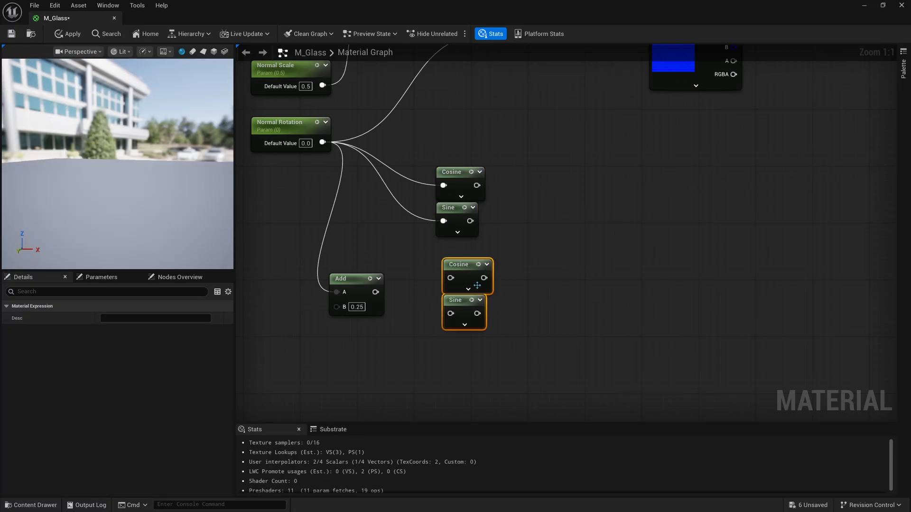
pyautogui.moveTo(477, 285); pyautogui.dragTo(469, 285)
# - Connect the Add node's output to the duplicated Cosine and Sine nodes and line the Add node up with them
pyautogui.moveTo(375, 291); pyautogui.dragTo(443, 313)
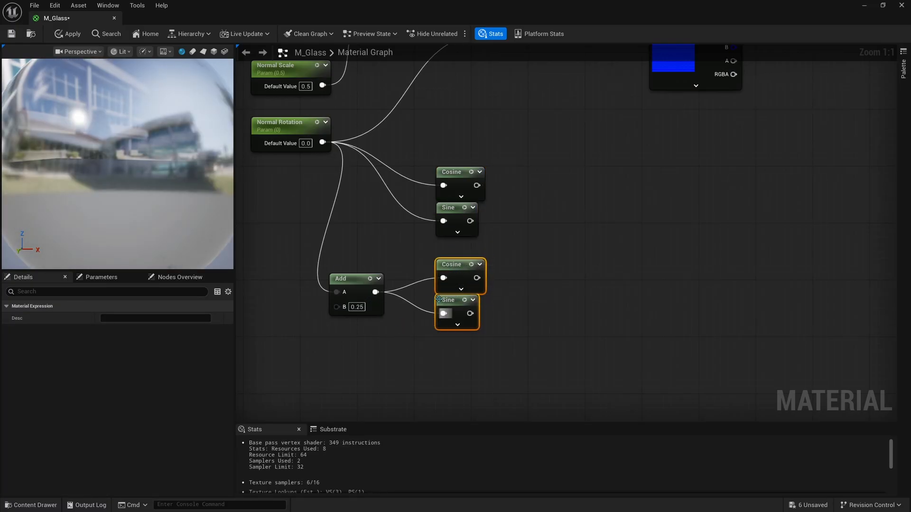
pyautogui.moveTo(384, 263); pyautogui.dragTo(376, 287, button='right')
pyautogui.moveTo(351, 301); pyautogui.dragTo(363, 290)
# - Add a Make Float2 node beside the first Cosine and Sine pair
pyautogui.moveTo(529, 257); pyautogui.dragTo(491, 269, button='right')
pyautogui.rightClick(500, 232)
pyautogui.write('make flo')
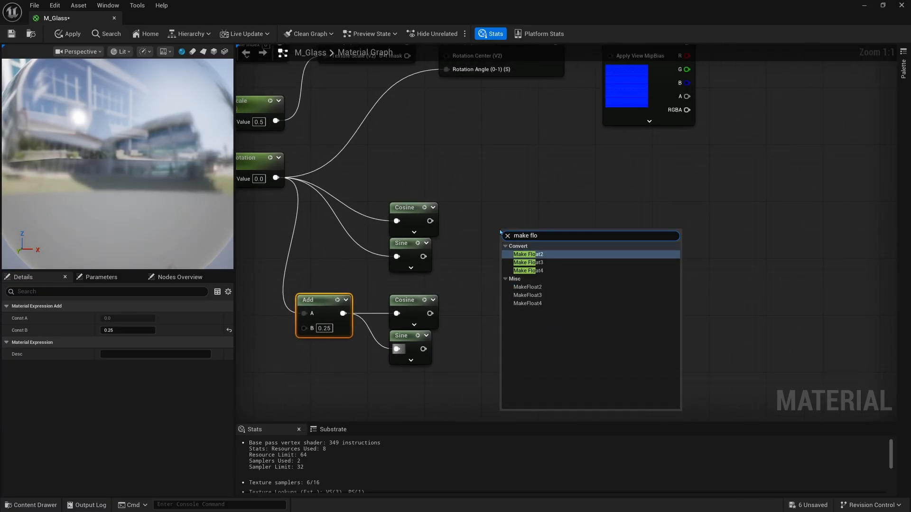
pyautogui.press('Return')
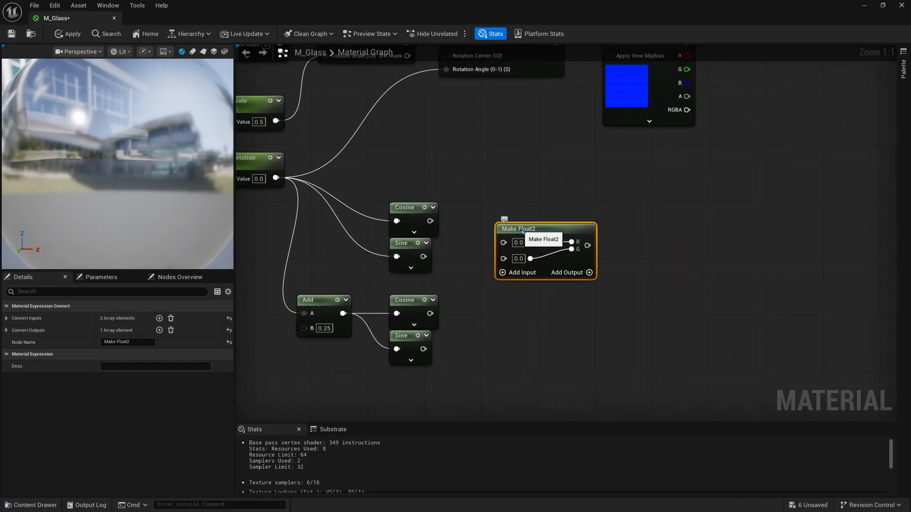
# - Move the Make Float2 node closer to the first Cosine and Sine pair and connect both nodes to its inputs
pyautogui.moveTo(553, 253); pyautogui.dragTo(528, 238)
pyautogui.moveTo(532, 214); pyautogui.dragTo(512, 210, button='right')
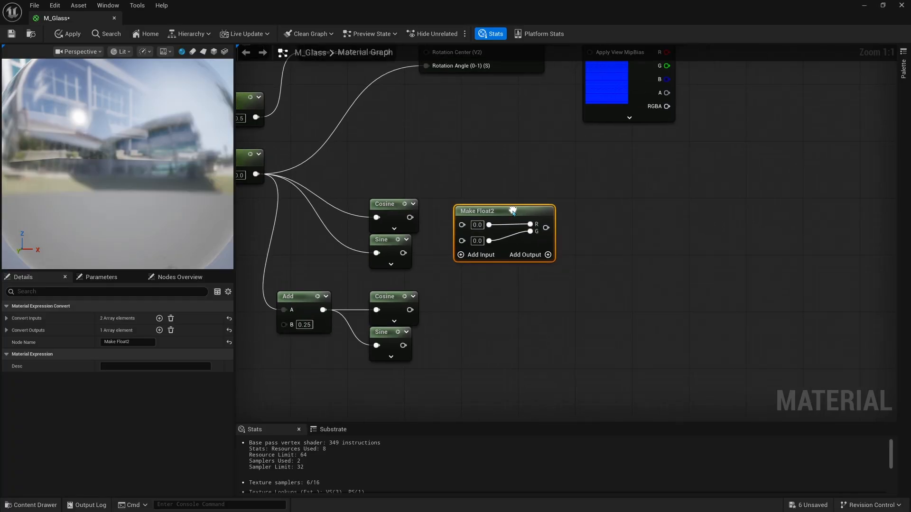
pyautogui.moveTo(410, 217); pyautogui.dragTo(462, 224)
pyautogui.moveTo(403, 252); pyautogui.dragTo(462, 238)
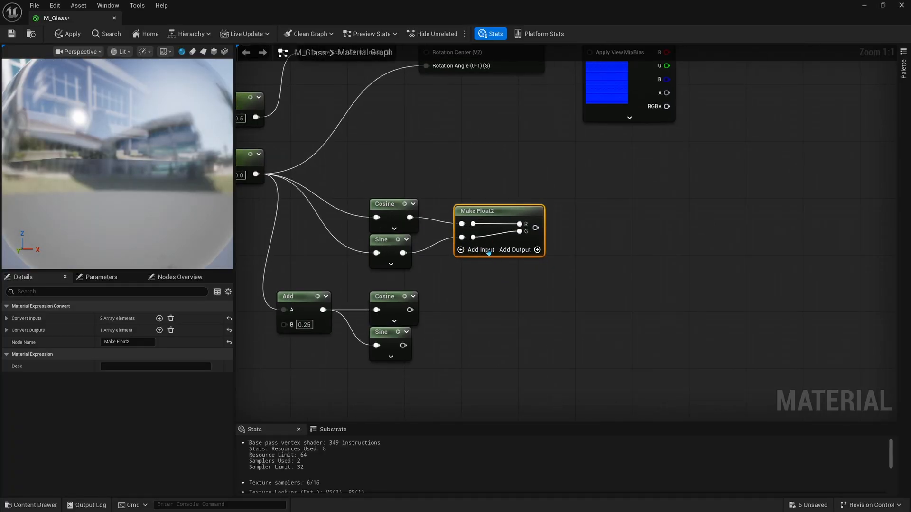
# - Duplicate the Make Float2 node, align the copy below it, and connect the lower Cosine and Sine nodes to its inputs
pyautogui.hotkey('ctrl', 'd')
pyautogui.moveTo(488, 317); pyautogui.dragTo(467, 302)
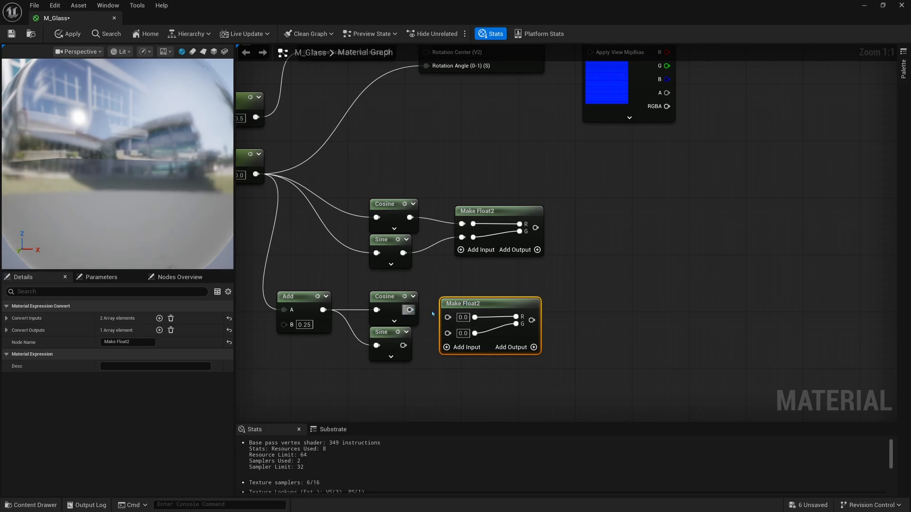
pyautogui.moveTo(410, 309); pyautogui.dragTo(403, 345)
pyautogui.moveTo(485, 306); pyautogui.dragTo(503, 306)
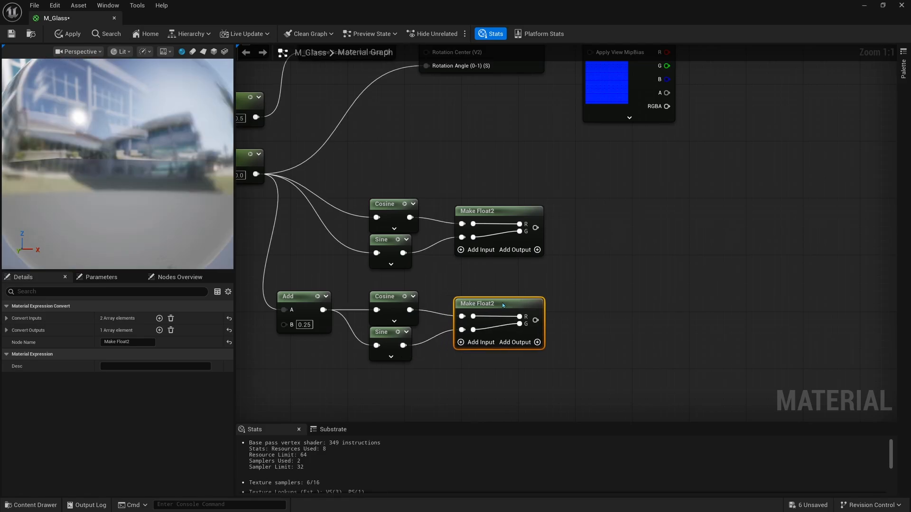
# - Add a Dot product node beside the first Make Float2 node and place a duplicate beside the second one
pyautogui.moveTo(602, 276); pyautogui.dragTo(526, 258, button='right')
pyautogui.rightClick(521, 274)
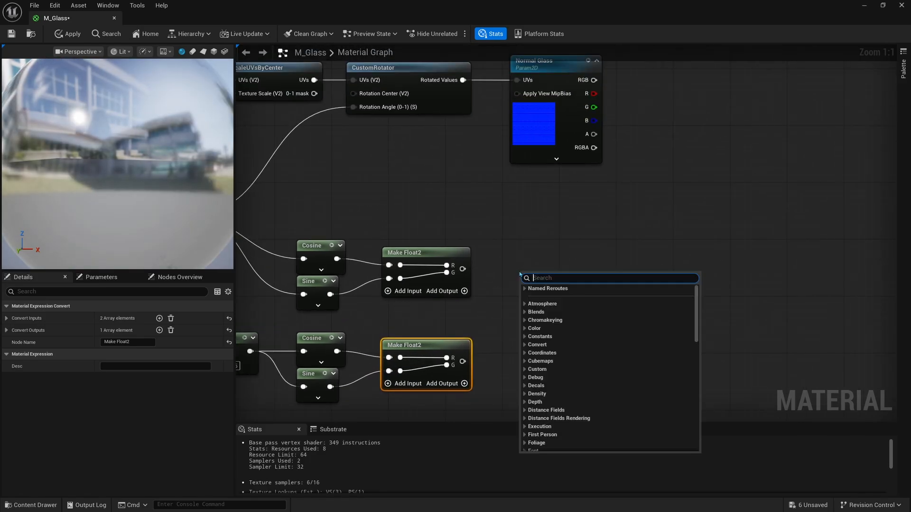
pyautogui.write('dot pro')
pyautogui.press('Return')
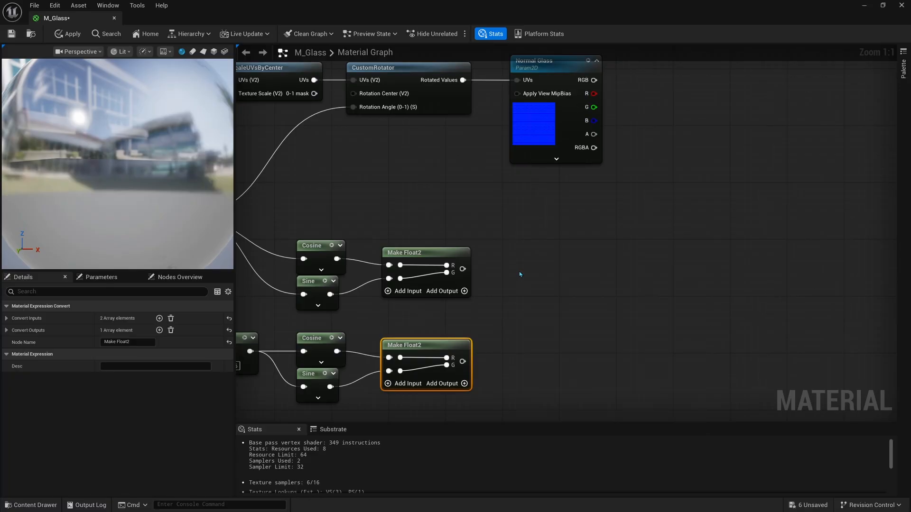
pyautogui.moveTo(519, 271); pyautogui.dragTo(513, 243, button='right')
pyautogui.moveTo(520, 246); pyautogui.dragTo(540, 231)
pyautogui.hotkey('ctrl', 'd')
pyautogui.moveTo(530, 328); pyautogui.dragTo(536, 320)
# - Add a ComponentMask node for R and G from Normal Glass's RGB output and align it beside the texture node
pyautogui.moveTo(609, 213); pyautogui.dragTo(573, 283, button='right')
pyautogui.moveTo(577, 122); pyautogui.dragTo(558, 157, button='right')
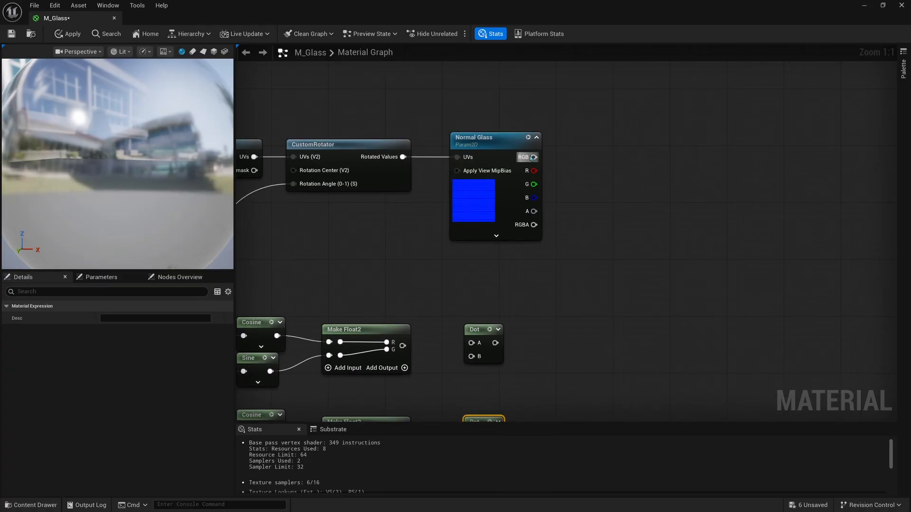
pyautogui.moveTo(533, 157); pyautogui.dragTo(571, 168)
pyautogui.write('comp')
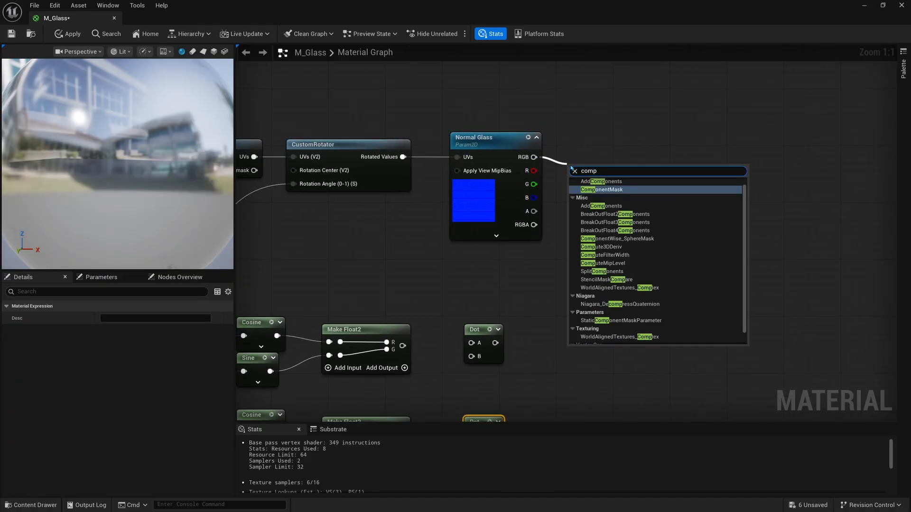
pyautogui.press('Return')
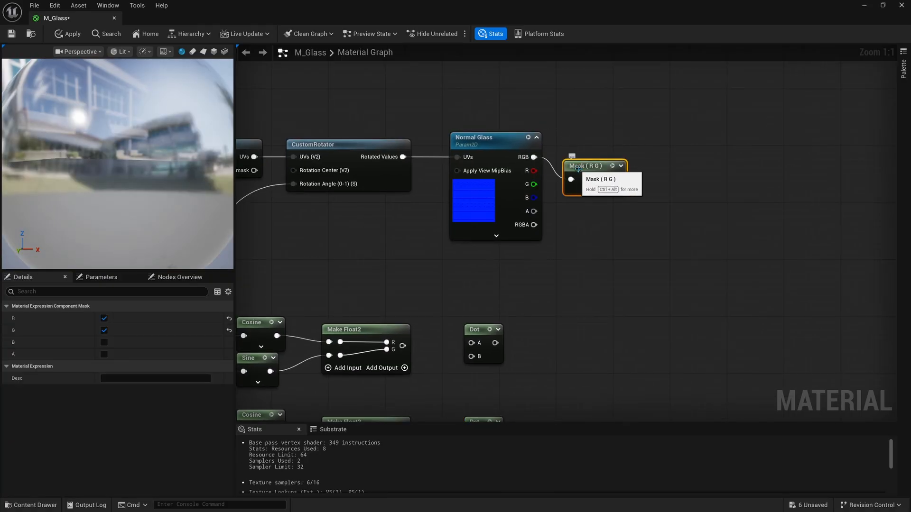
pyautogui.moveTo(589, 170); pyautogui.dragTo(591, 151)
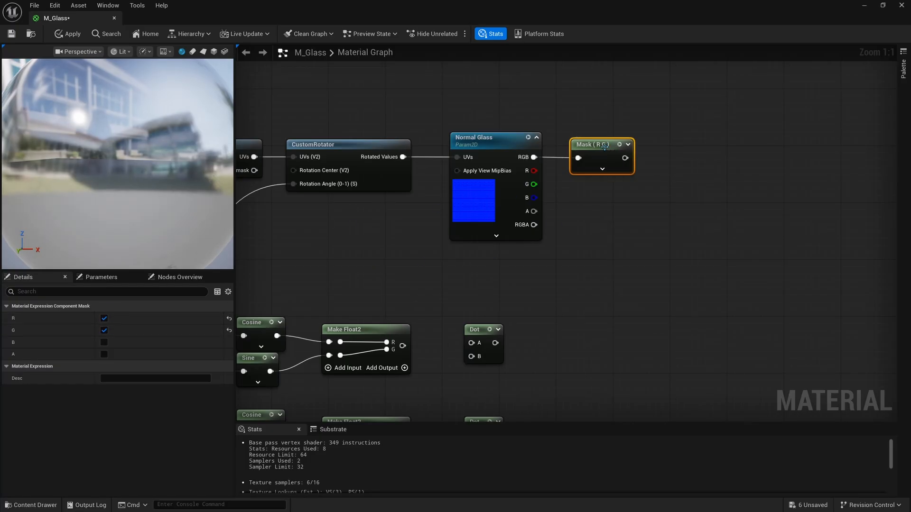
# - Connect the Mask output to both Dot nodes' A inputs and the Make Float2 outputs to their B inputs, aligning the Dot nodes
pyautogui.moveTo(591, 206); pyautogui.dragTo(600, 165, button='right')
pyautogui.moveTo(634, 106); pyautogui.dragTo(480, 293)
pyautogui.moveTo(535, 292); pyautogui.dragTo(537, 273, button='right')
pyautogui.moveTo(636, 87); pyautogui.dragTo(482, 364)
pyautogui.moveTo(485, 289); pyautogui.dragTo(415, 275)
pyautogui.moveTo(481, 378); pyautogui.dragTo(414, 368)
pyautogui.moveTo(524, 365); pyautogui.dragTo(495, 282)
pyautogui.moveTo(495, 282); pyautogui.dragTo(496, 268)
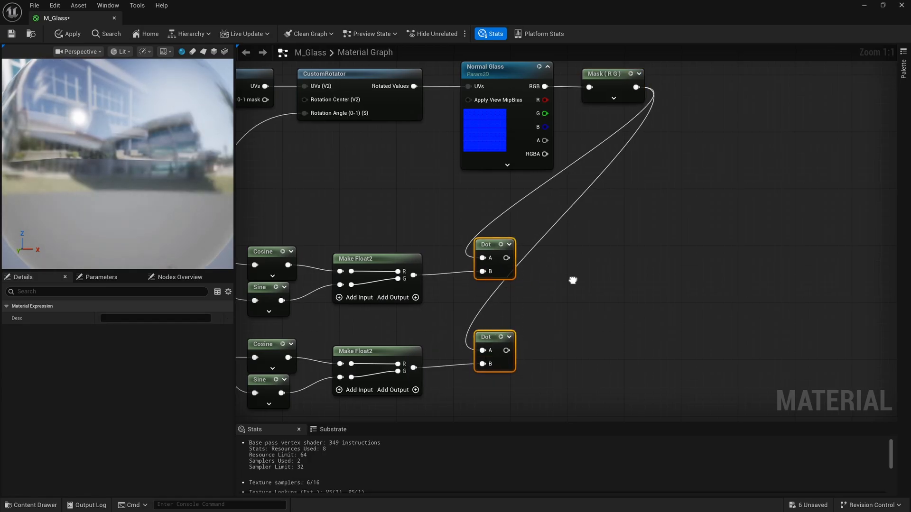
# - Copy the Make Float2 node beyond the Dot nodes, connect both Dot outputs to its inputs, and center it between them
pyautogui.moveTo(575, 282); pyautogui.dragTo(506, 289, button='right')
pyautogui.click(306, 289)
pyautogui.hotkey('ctrl', 'c')
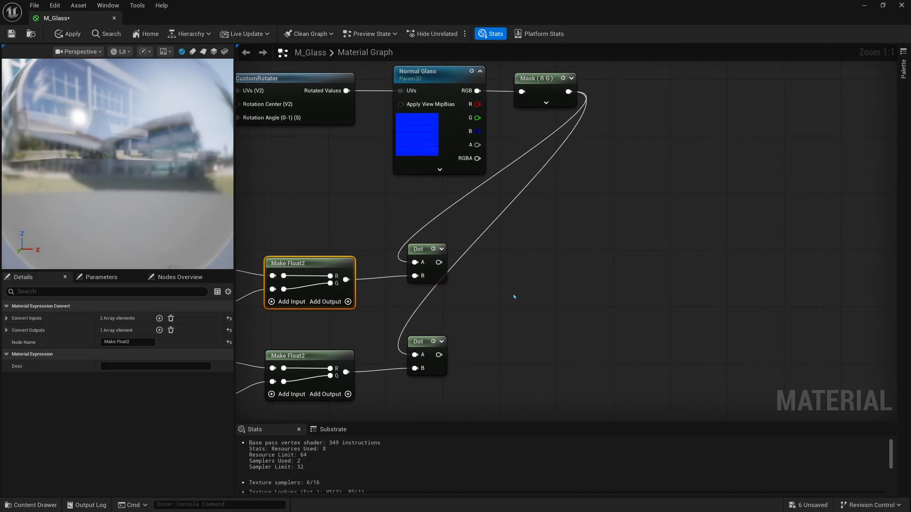
pyautogui.hotkey('ctrl', 'v')
pyautogui.moveTo(438, 262); pyautogui.dragTo(514, 305)
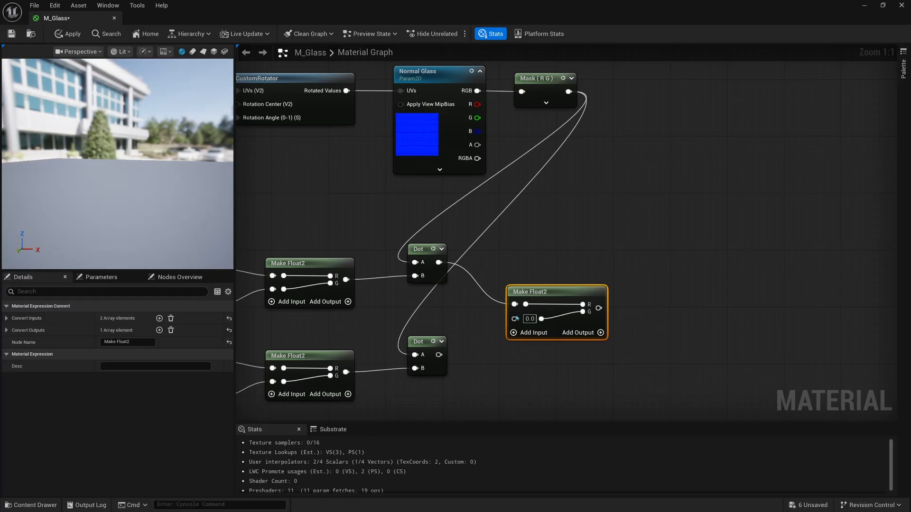
pyautogui.moveTo(439, 355); pyautogui.dragTo(514, 322)
pyautogui.moveTo(491, 331); pyautogui.dragTo(506, 331, button='right')
pyautogui.moveTo(566, 297); pyautogui.dragTo(566, 304)
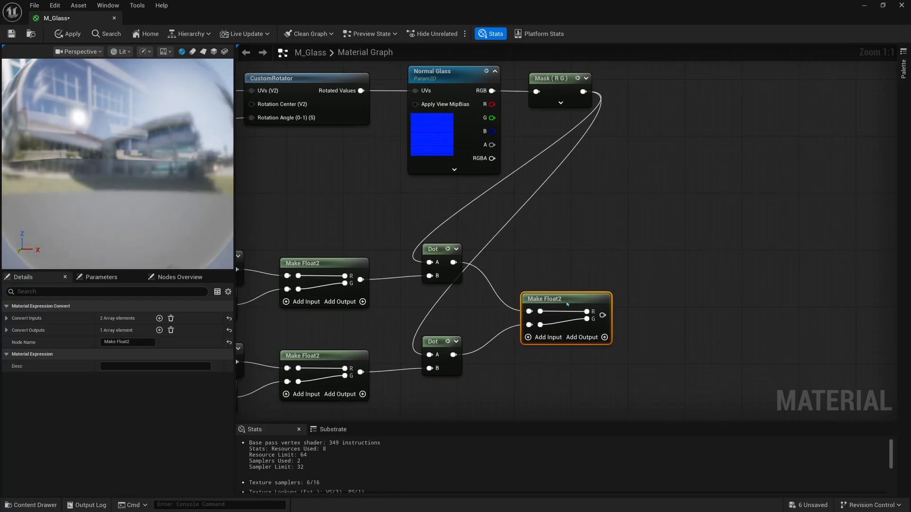
pyautogui.moveTo(517, 190); pyautogui.dragTo(505, 227, button='right')
pyautogui.moveTo(480, 141); pyautogui.dragTo(500, 146)
pyautogui.click(423, 172)
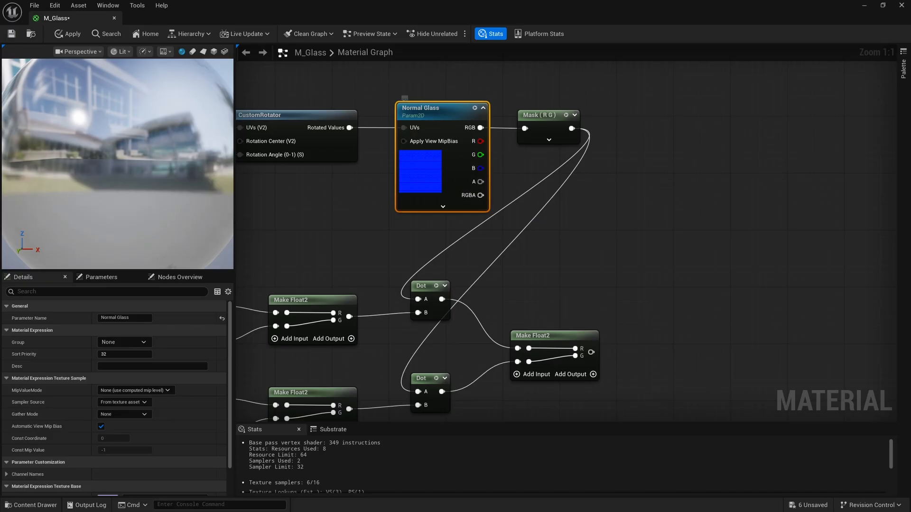
pyautogui.moveTo(595, 298); pyautogui.dragTo(458, 232, button='right')
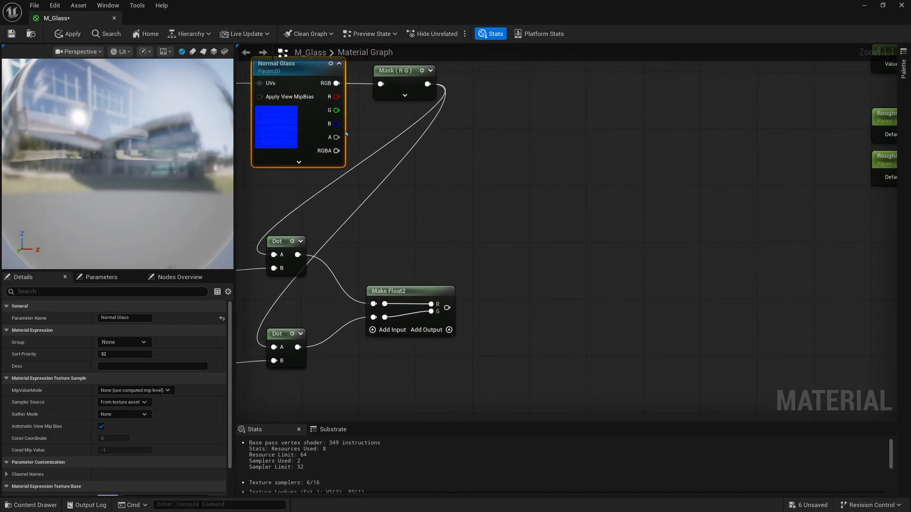
pyautogui.moveTo(336, 124); pyautogui.dragTo(432, 246)
pyautogui.click(428, 241)
pyautogui.moveTo(428, 241); pyautogui.dragTo(407, 221, button='right')
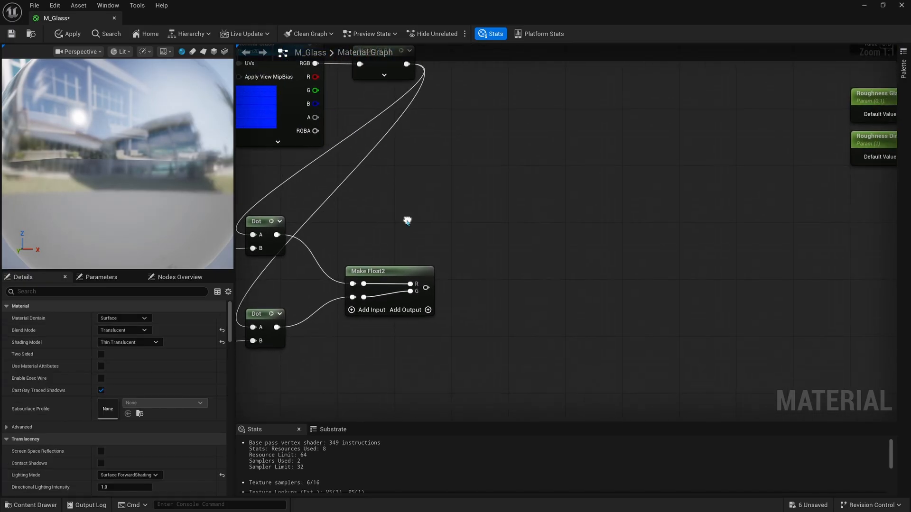
# - Add an AppendVector node with the last Make Float2 output in A and Normal Glass's blue output in B
pyautogui.rightClick(505, 278)
pyautogui.write('append')
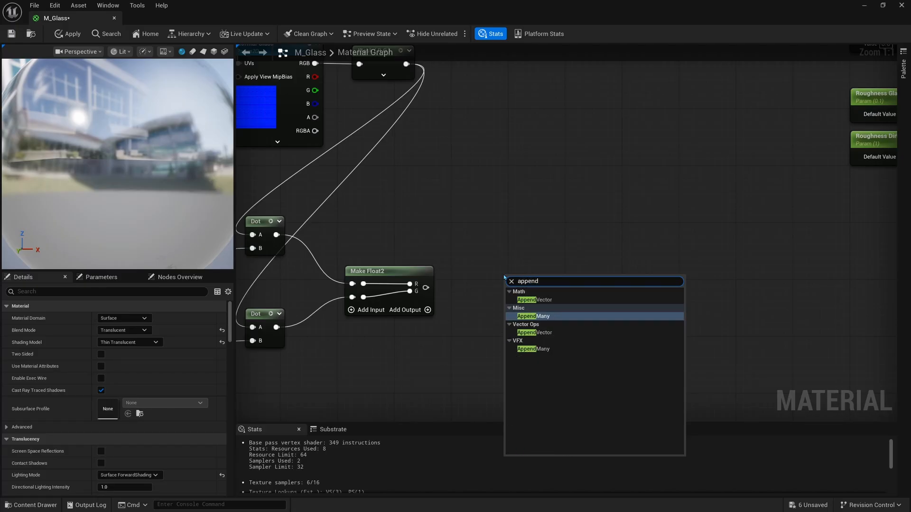
pyautogui.press('Up')
pyautogui.press('Return')
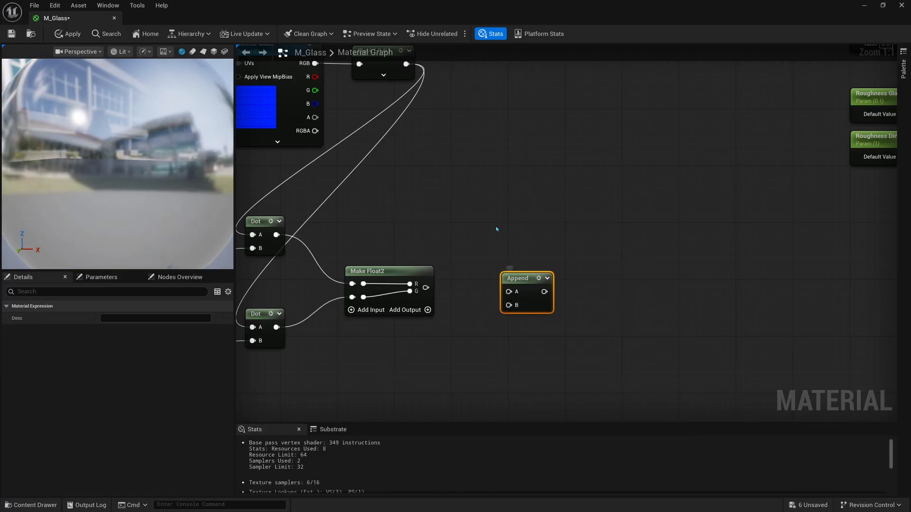
pyautogui.moveTo(412, 162); pyautogui.dragTo(420, 186, button='right')
pyautogui.moveTo(323, 127); pyautogui.dragTo(433, 312)
# - Examine how the Dot, Make Float2 and Append nodes are connected
pyautogui.scroll(4, 444, 320)
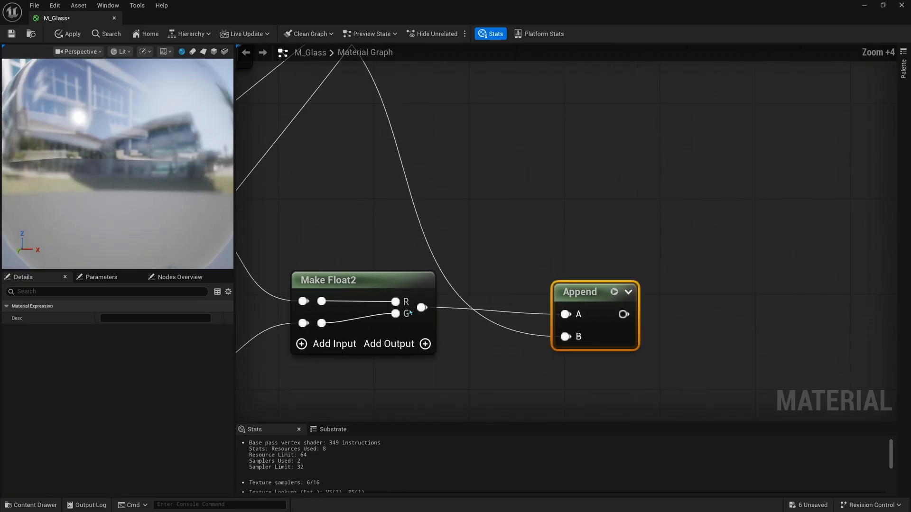
pyautogui.moveTo(453, 292); pyautogui.dragTo(487, 285, button='right')
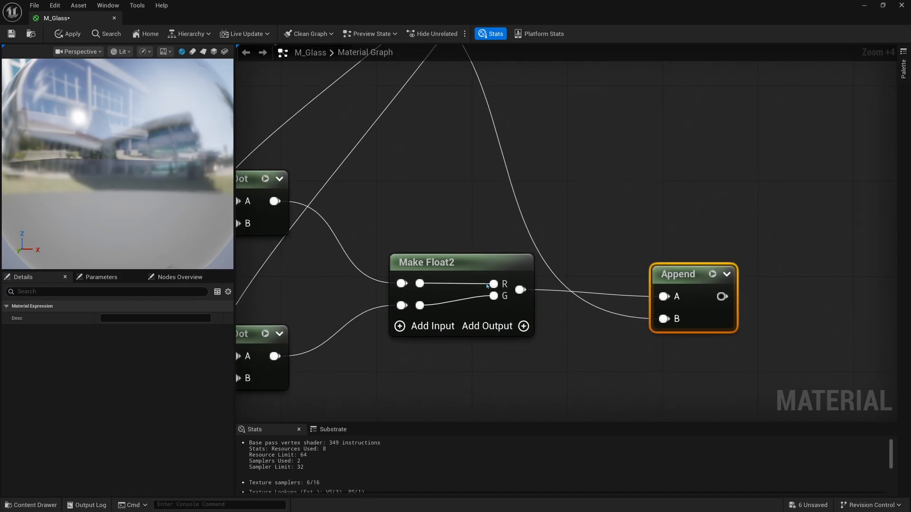
pyautogui.moveTo(418, 283); pyautogui.dragTo(457, 221, button='right')
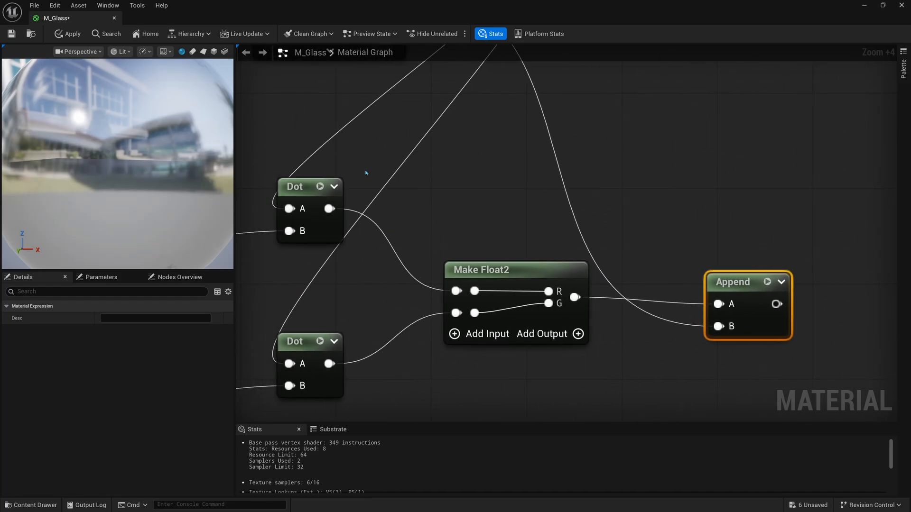
pyautogui.moveTo(364, 154); pyautogui.dragTo(263, 253)
pyautogui.click(311, 367)
pyautogui.moveTo(484, 293); pyautogui.dragTo(368, 304, button='right')
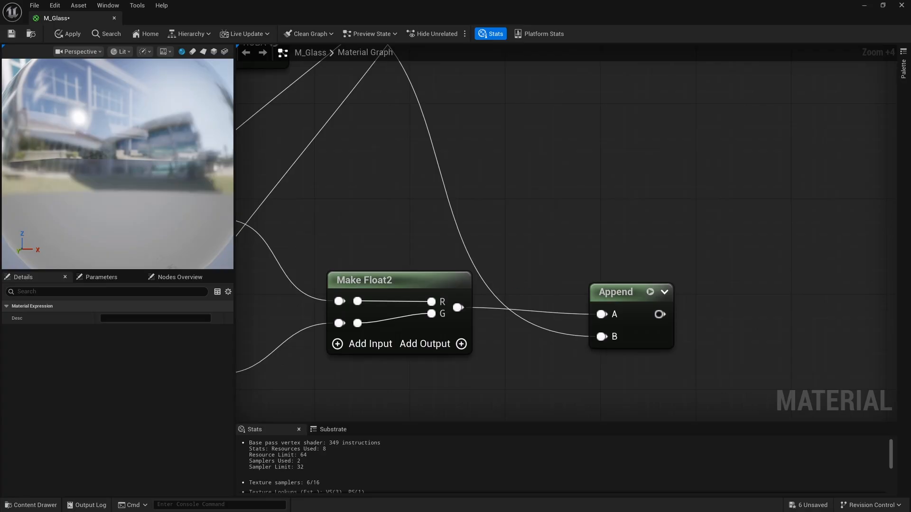
pyautogui.moveTo(617, 303); pyautogui.dragTo(542, 288, button='right')
pyautogui.moveTo(542, 288); pyautogui.dragTo(541, 276)
pyautogui.moveTo(549, 240); pyautogui.dragTo(525, 245, button='right')
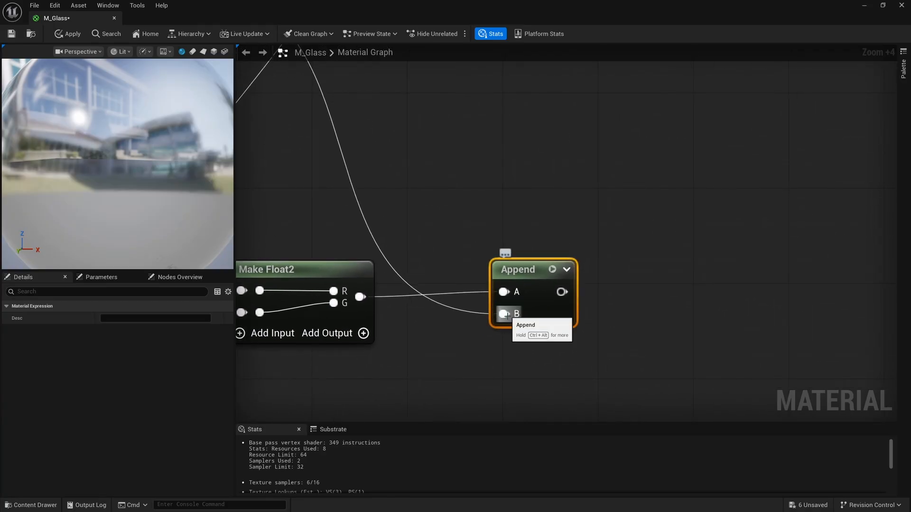
# - Add a FlattenNormal node fed by the Append node's output
pyautogui.moveTo(560, 300); pyautogui.dragTo(448, 322, button='right')
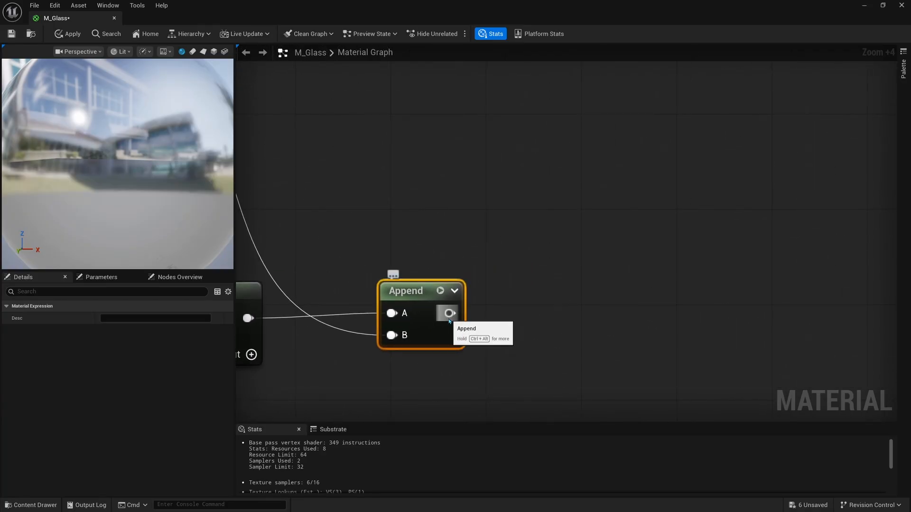
pyautogui.moveTo(449, 314); pyautogui.dragTo(559, 308)
pyautogui.write('flatten')
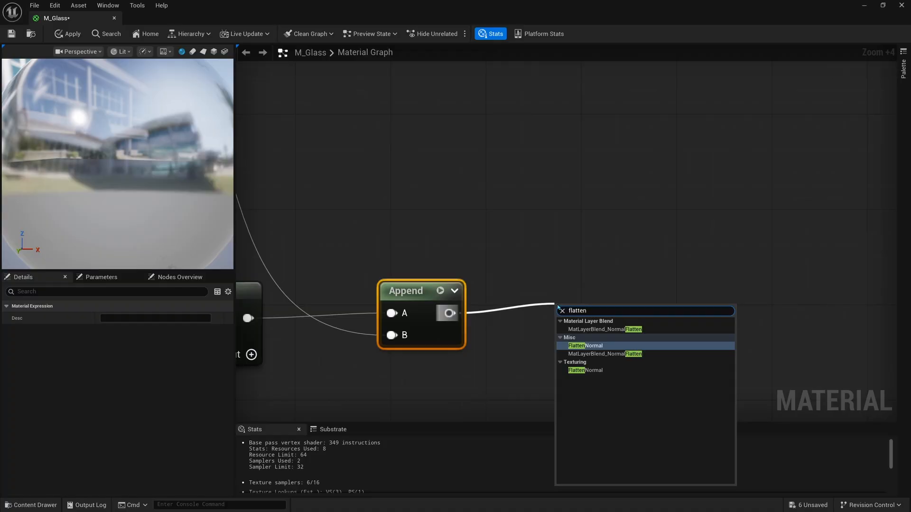
pyautogui.press('Return')
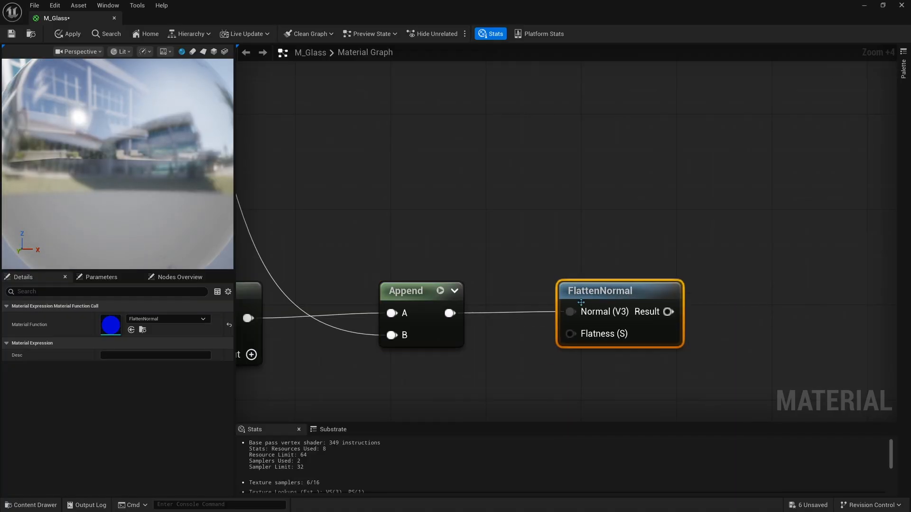
# - Copy the Normal Rotation parameter to a spot below the FlattenNormal node and rename the copy Normal Flatten
pyautogui.scroll(-6, 581, 302)
pyautogui.moveTo(575, 289); pyautogui.dragTo(725, 268, button='right')
pyautogui.moveTo(242, 255); pyautogui.dragTo(451, 247, button='right')
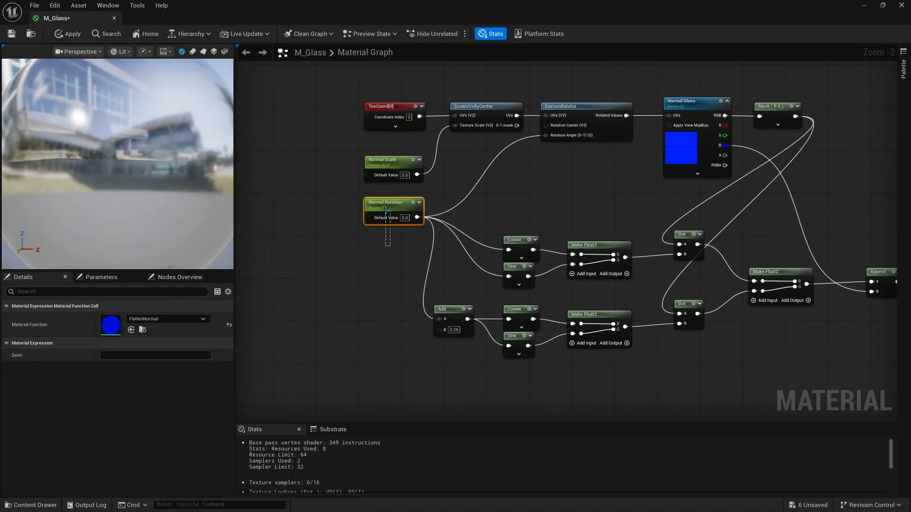
pyautogui.moveTo(386, 210); pyautogui.dragTo(386, 210)
pyautogui.hotkey('ctrl', 'c')
pyautogui.moveTo(585, 270); pyautogui.dragTo(414, 246, button='right')
pyautogui.scroll(2, 679, 267)
pyautogui.moveTo(679, 266); pyautogui.dragTo(448, 271, button='right')
pyautogui.hotkey('ctrl', 'v')
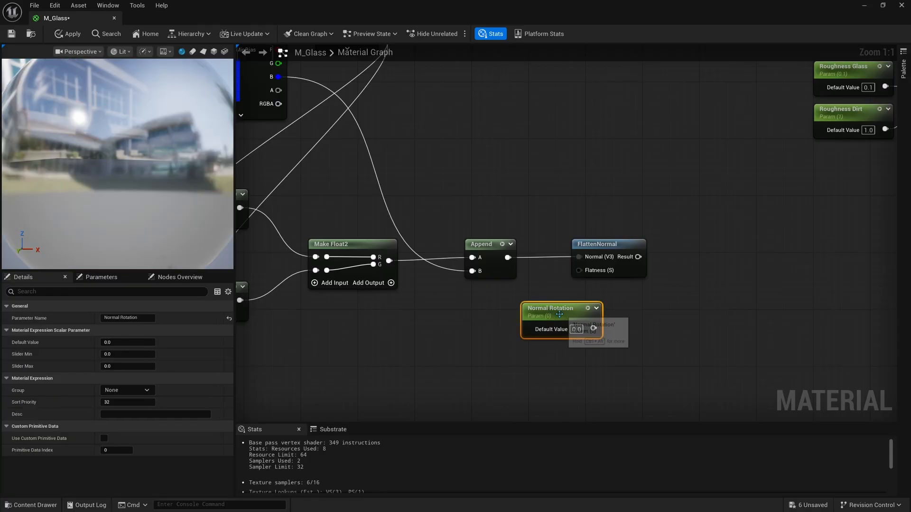
pyautogui.doubleClick(128, 318)
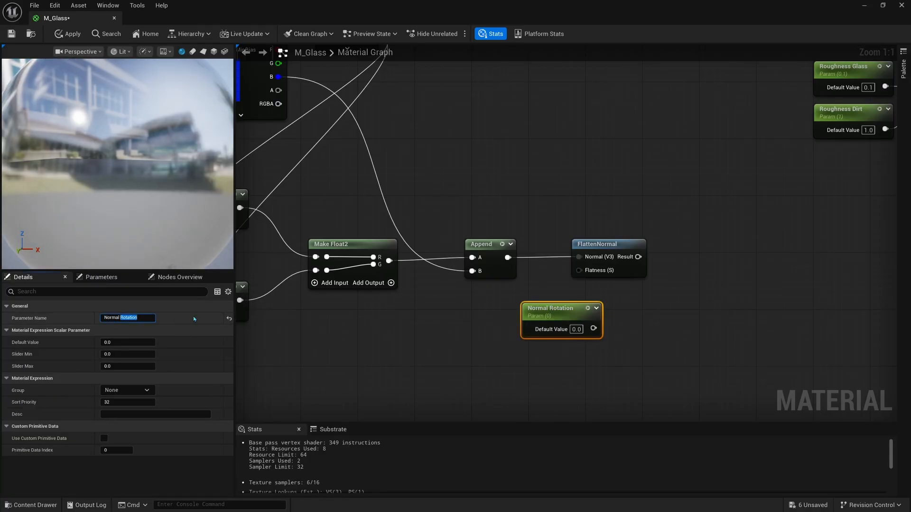
pyautogui.write('Flatten')
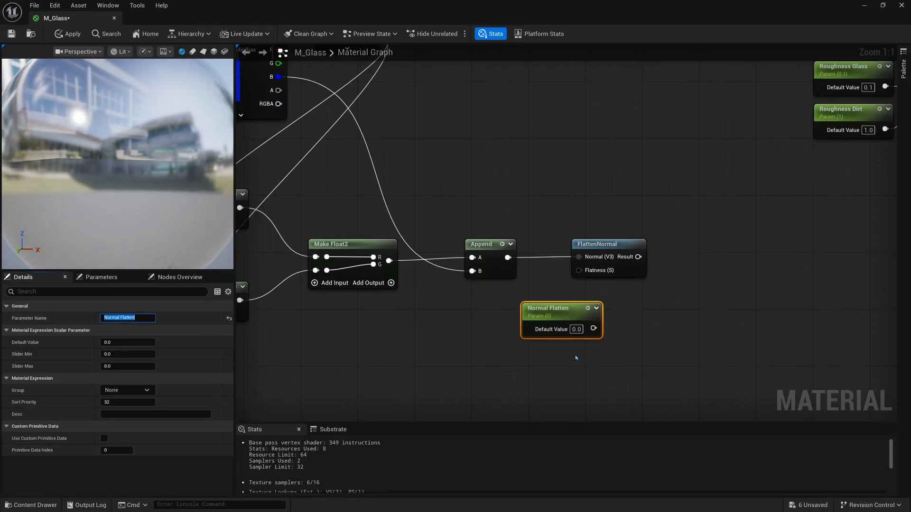
# - Connect Normal Flatten to FlattenNormal's Flatness input, tuck it beneath that node, and shift both nodes closer to Append
pyautogui.moveTo(573, 338); pyautogui.dragTo(566, 359, button='right')
pyautogui.moveTo(585, 349); pyautogui.dragTo(577, 291)
pyautogui.moveTo(550, 329); pyautogui.dragTo(572, 327)
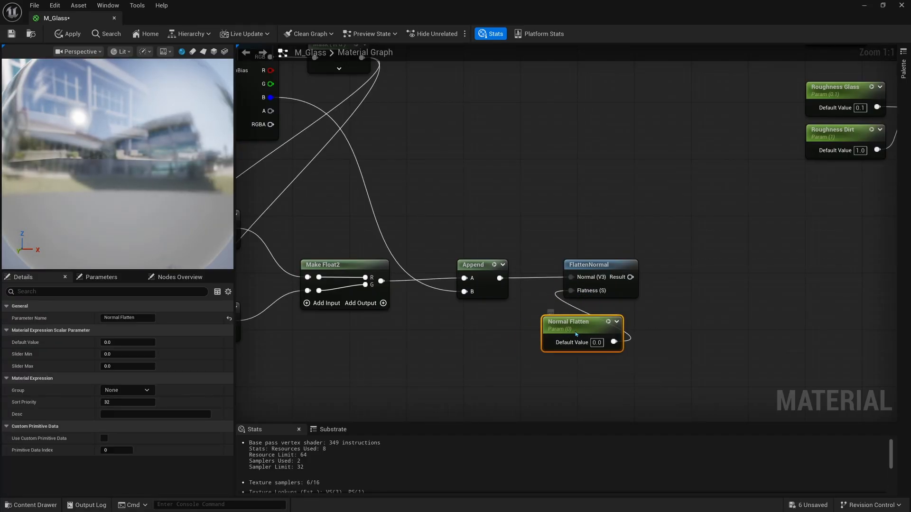
pyautogui.moveTo(568, 342); pyautogui.dragTo(581, 321)
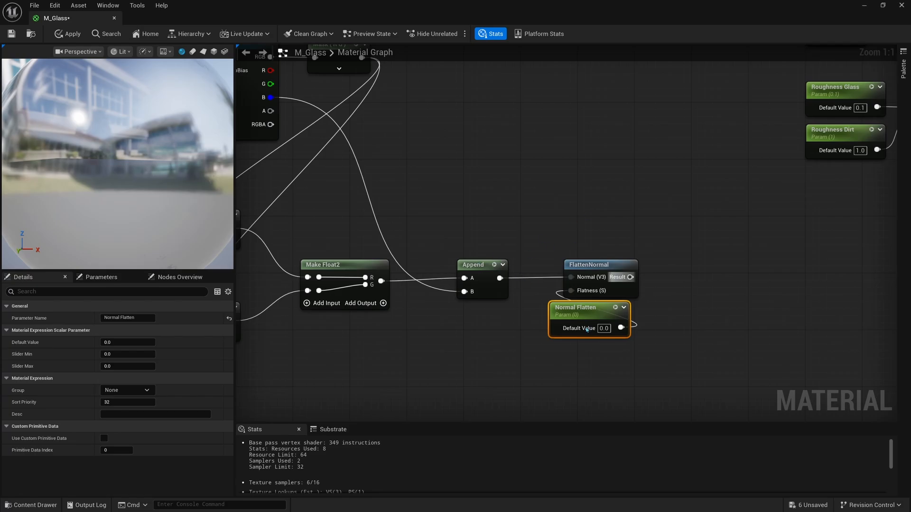
pyautogui.moveTo(573, 311); pyautogui.dragTo(555, 313)
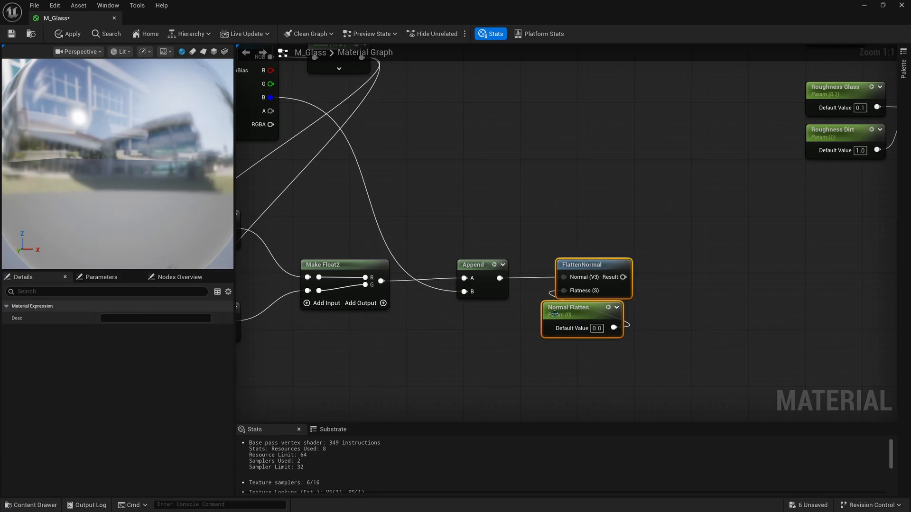
# - Wrap the selected normal nodes, up to FlattenNormal and Normal Flatten, in a comment box titled Normal Map
pyautogui.scroll(-1, 554, 313)
pyautogui.moveTo(554, 313); pyautogui.dragTo(397, 375, button='right')
pyautogui.scroll(-4, 639, 285)
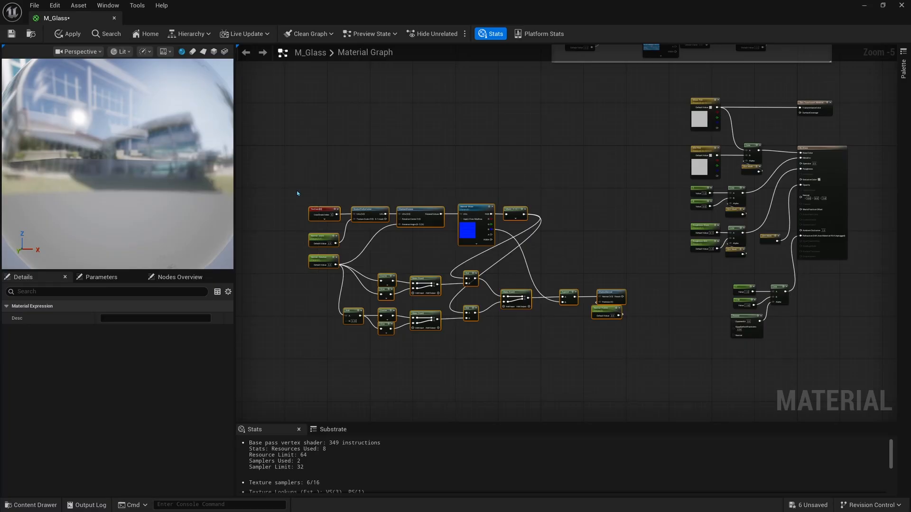
pyautogui.press('c')
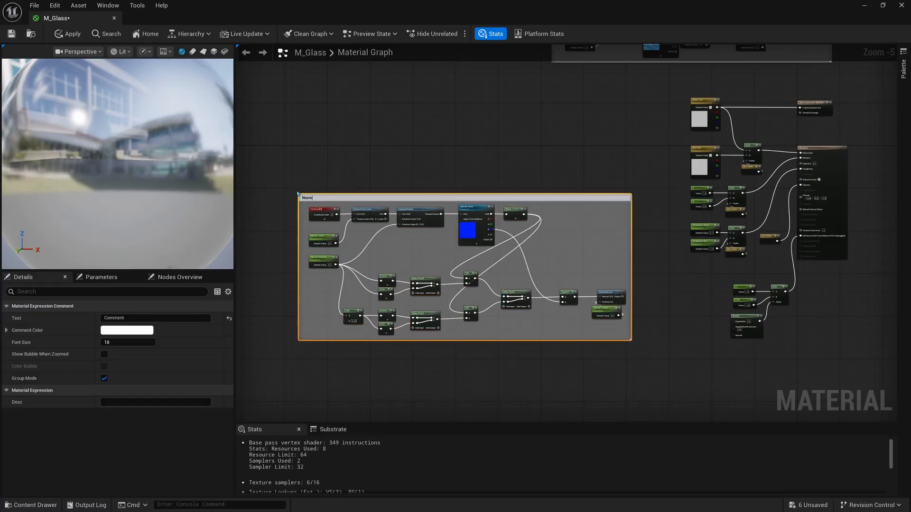
pyautogui.press('Return')
# - Connect FlattenNormal's Result output to the Normal input of the main M_Glass node
pyautogui.scroll(2, 556, 263)
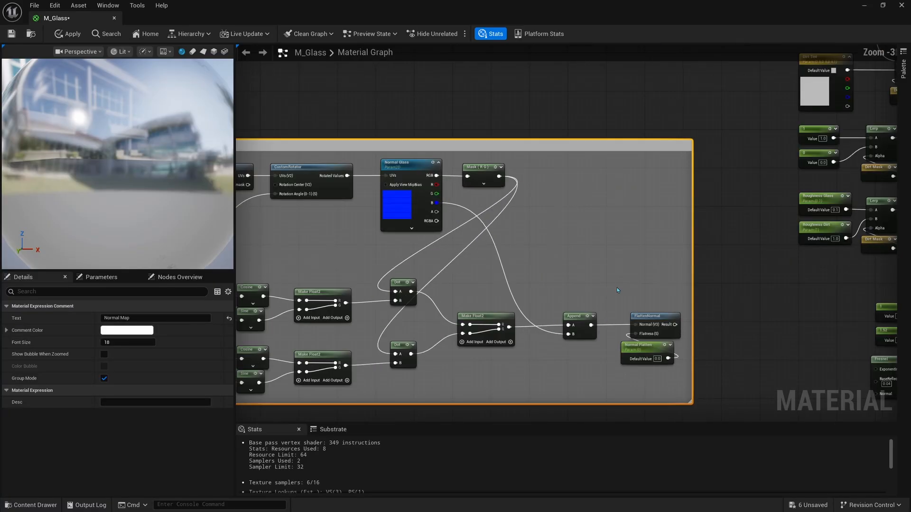
pyautogui.moveTo(645, 316); pyautogui.dragTo(327, 262, button='right')
pyautogui.moveTo(353, 270); pyautogui.dragTo(679, 95)
pyautogui.scroll(-1, 618, 192)
pyautogui.moveTo(618, 191); pyautogui.dragTo(617, 303, button='right')
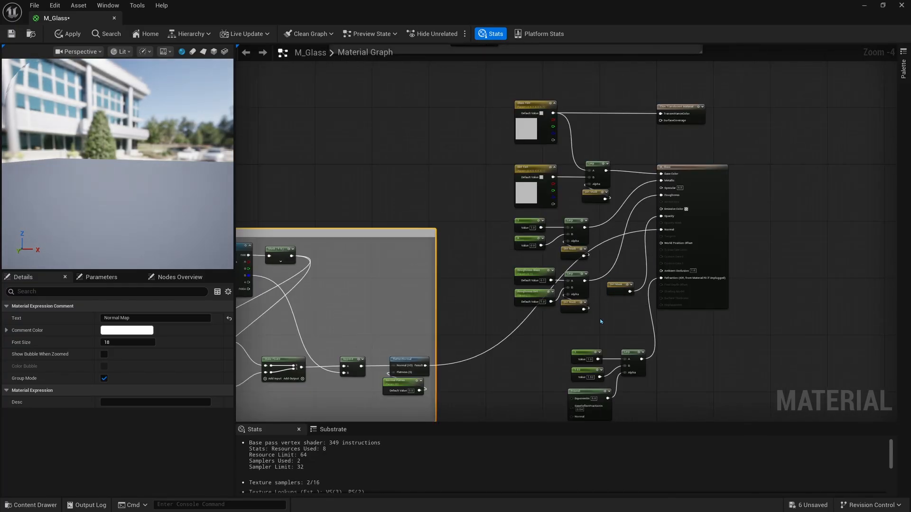
# - Move the tint, metallic and roughness node groups upward and raise the Thin Translucent Material output above the main material node
pyautogui.moveTo(550, 137); pyautogui.dragTo(552, 138)
pyautogui.moveTo(599, 176); pyautogui.dragTo(576, 249, button='right')
pyautogui.moveTo(575, 249); pyautogui.dragTo(575, 192)
pyautogui.moveTo(643, 214); pyautogui.dragTo(622, 288, button='right')
pyautogui.moveTo(641, 116); pyautogui.dragTo(642, 51)
pyautogui.moveTo(598, 267); pyautogui.dragTo(601, 219, button='right')
pyautogui.moveTo(464, 142); pyautogui.dragTo(562, 350)
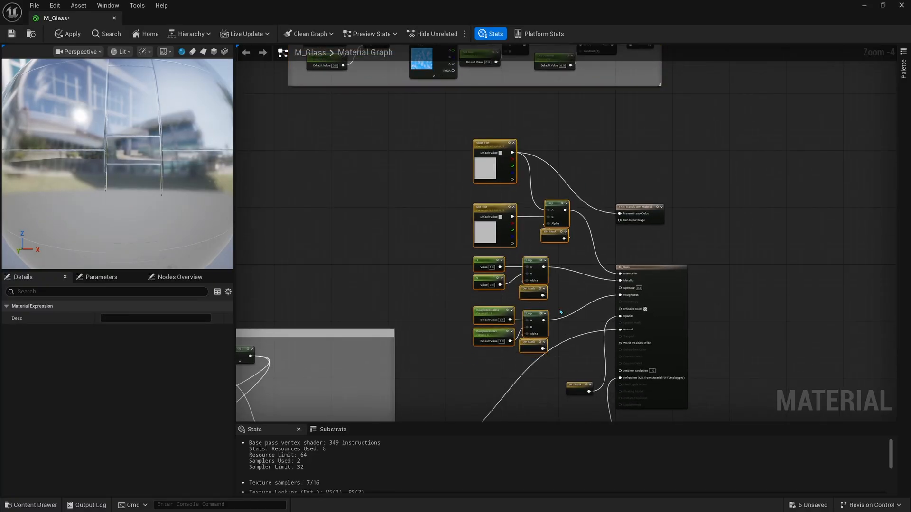
pyautogui.moveTo(537, 317); pyautogui.dragTo(537, 295)
pyautogui.moveTo(653, 217); pyautogui.dragTo(659, 153)
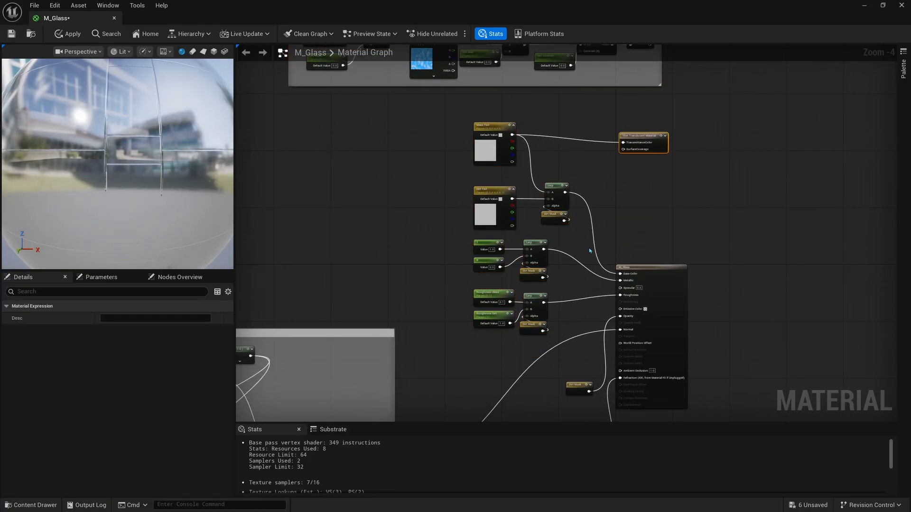
# - Move the Normal Map comment block up beside the parameter nodes and straighten the roughness group's connection to the M_Glass node
pyautogui.moveTo(397, 346); pyautogui.dragTo(637, 232, button='right')
pyautogui.scroll(-1, 637, 233)
pyautogui.moveTo(625, 182); pyautogui.dragTo(651, 124)
pyautogui.moveTo(729, 192); pyautogui.dragTo(693, 226, button='right')
pyautogui.moveTo(657, 223); pyautogui.dragTo(701, 261)
pyautogui.press('q')
pyautogui.moveTo(649, 280); pyautogui.dragTo(609, 277, button='right')
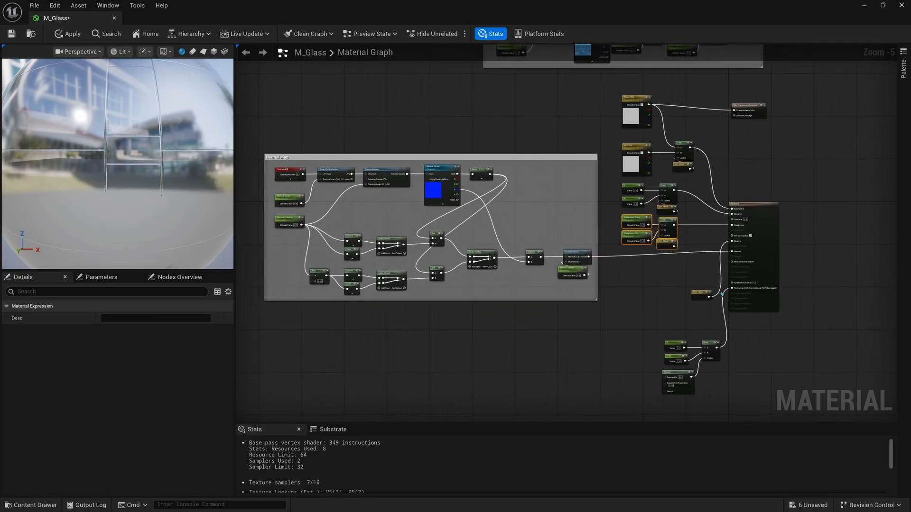
# - Align the Dirt Mask node with the Opacity input and the Fresnel and Lerp group with the Refraction input
pyautogui.click(698, 283)
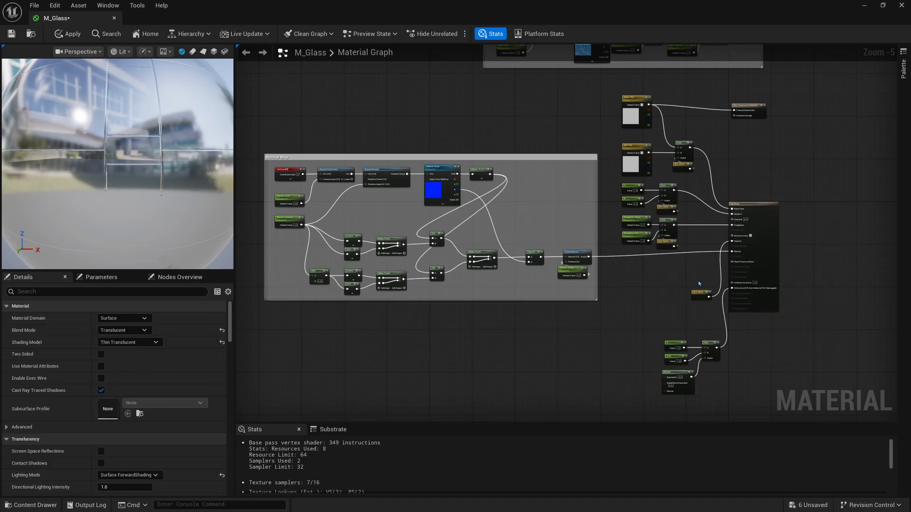
pyautogui.moveTo(670, 382); pyautogui.dragTo(641, 351)
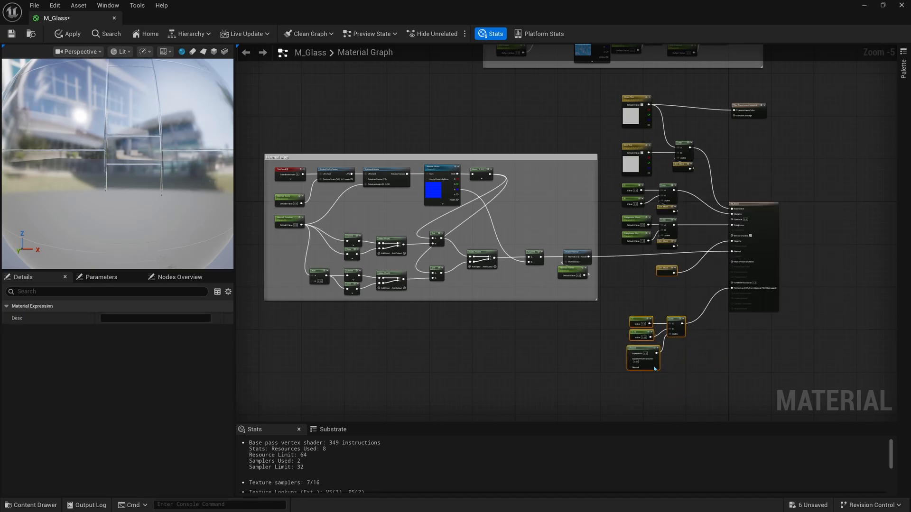
pyautogui.click(692, 278)
pyautogui.scroll(1, 692, 278)
pyautogui.click(685, 244)
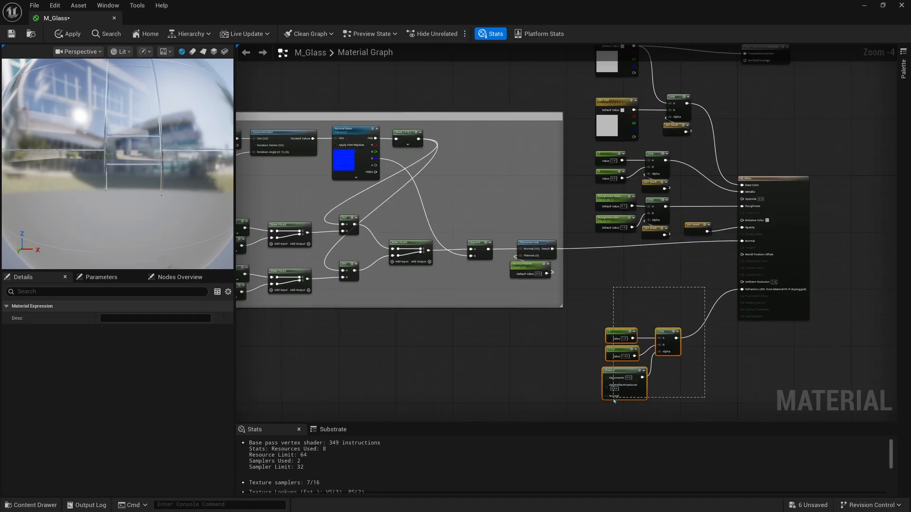
pyautogui.moveTo(613, 399); pyautogui.dragTo(614, 399)
pyautogui.moveTo(634, 391); pyautogui.dragTo(641, 353)
pyautogui.click(598, 335)
pyautogui.moveTo(423, 193); pyautogui.dragTo(490, 263, button='right')
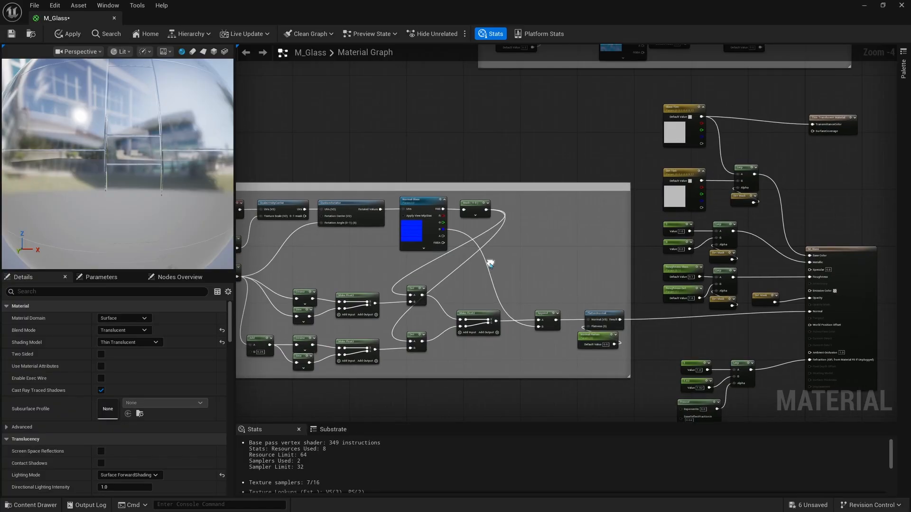
# - Check the glass in the preview, save the M_Glass material and close its editor
pyautogui.moveTo(168, 189); pyautogui.dragTo(149, 180)
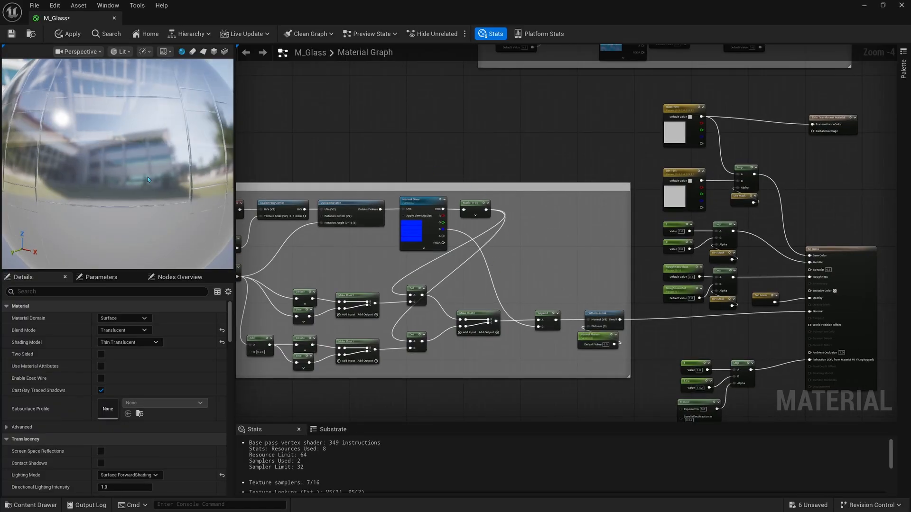
pyautogui.click(12, 34)
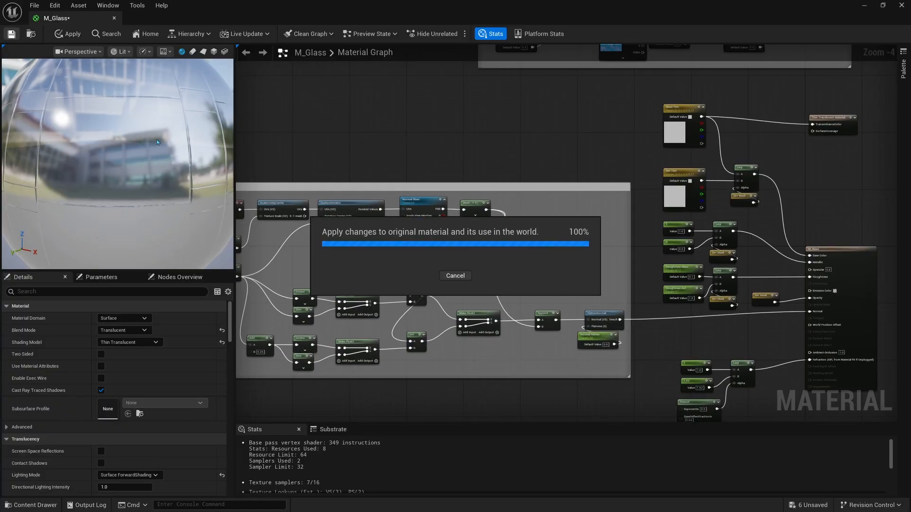
pyautogui.click(115, 22)
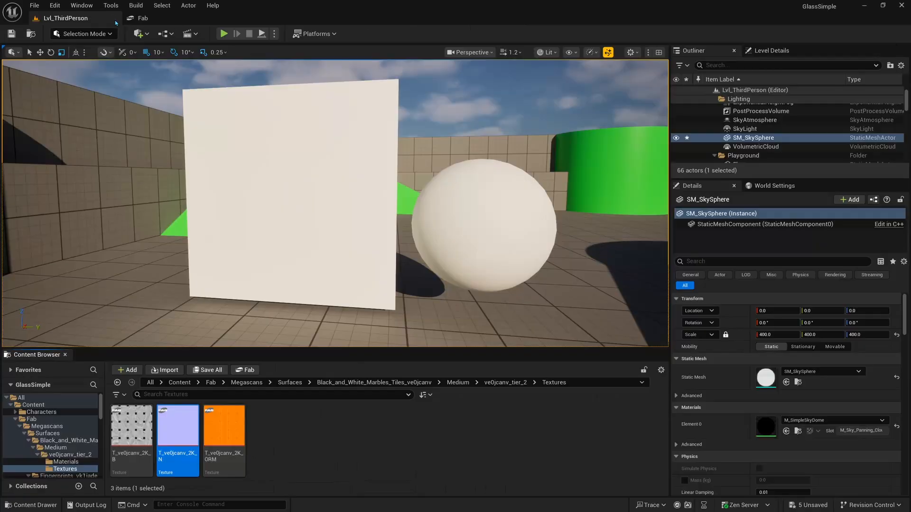
# - Create a material instance of M_Glass named MI_Glass_1 in the Materials folder and apply it to the level's panel and sphere
pyautogui.click(179, 382)
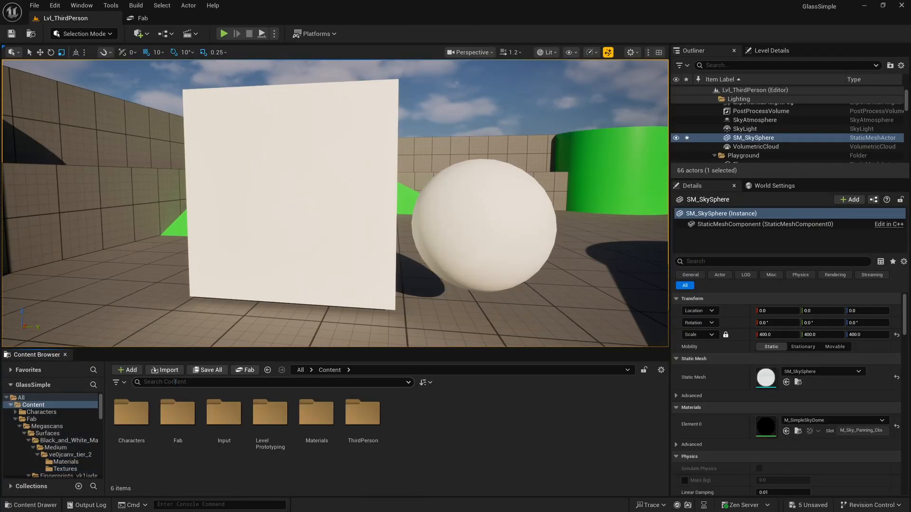
pyautogui.doubleClick(321, 431)
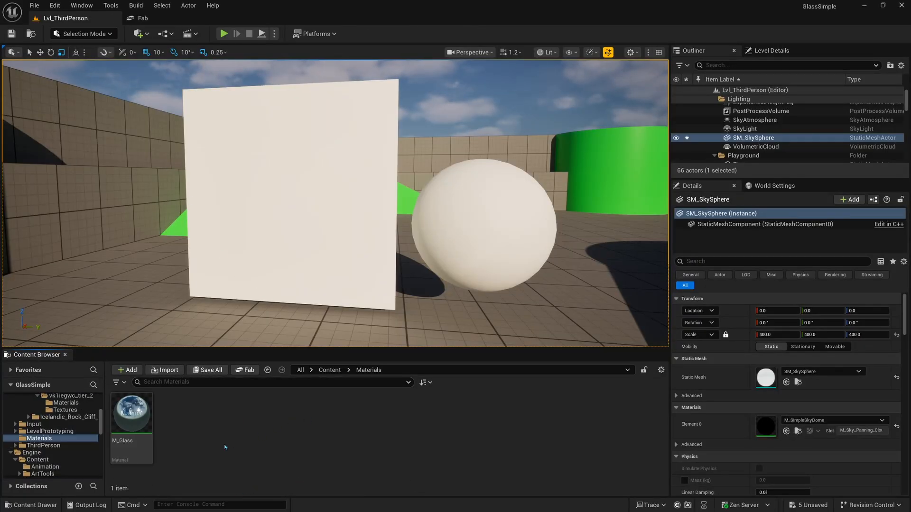
pyautogui.click(131, 412)
pyautogui.rightClick(144, 418)
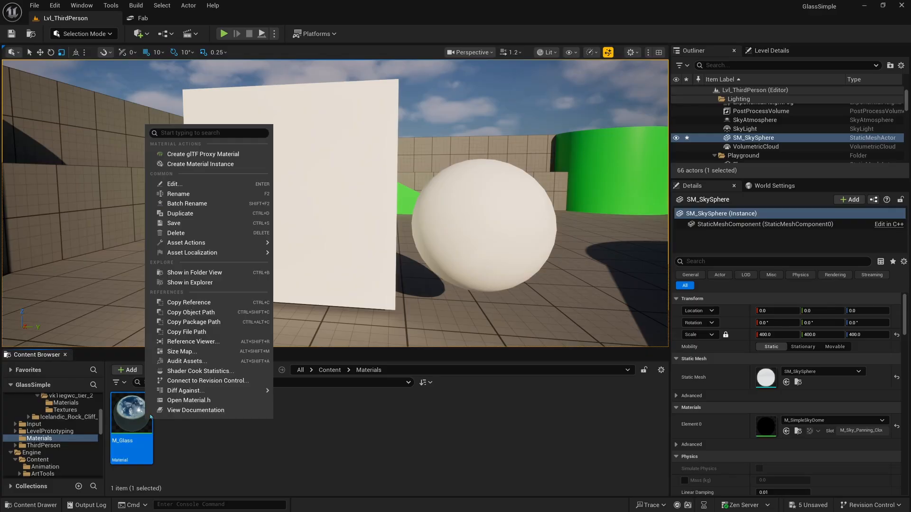
pyautogui.click(201, 164)
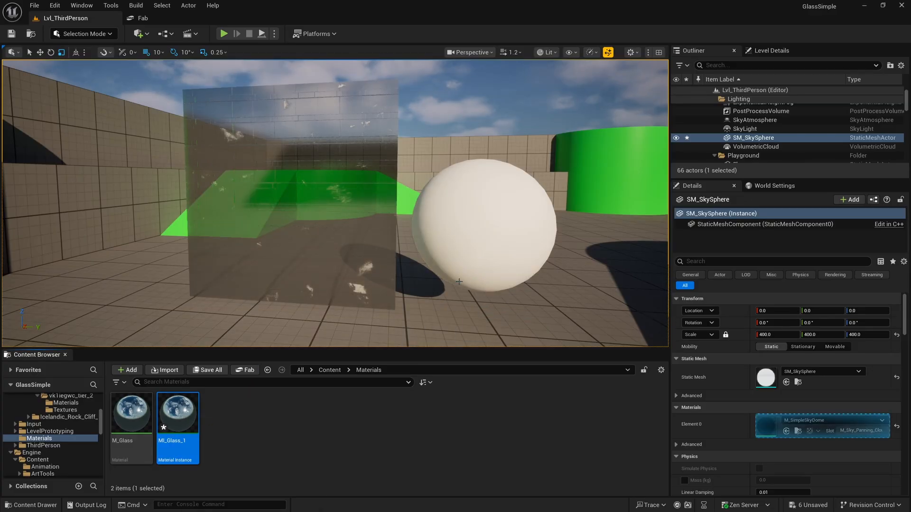
pyautogui.moveTo(406, 349); pyautogui.dragTo(406, 381)
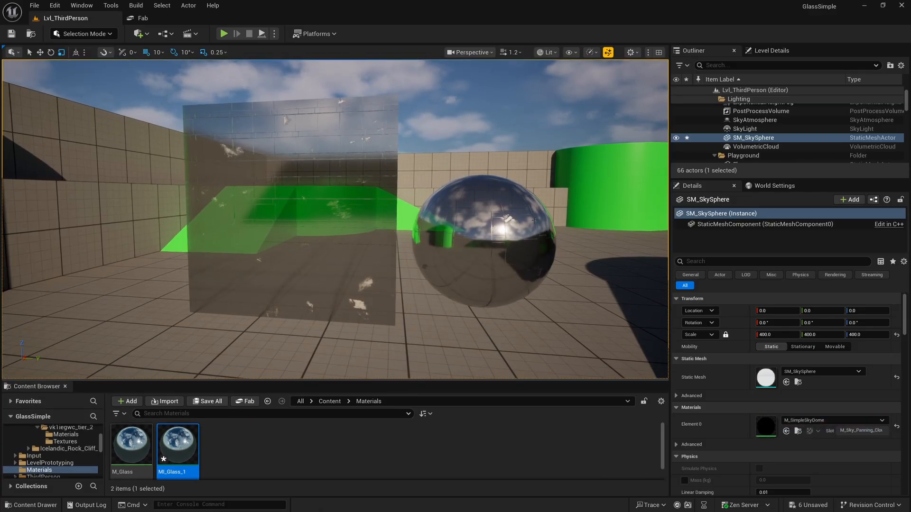
# - Review the viewport's screen percentage override and view the glass panel from a closer angle
pyautogui.click(569, 53)
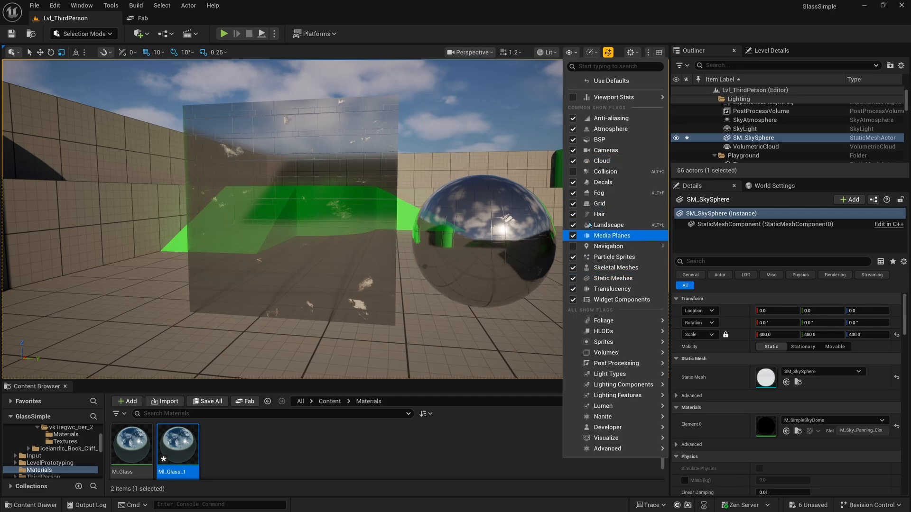
pyautogui.click(592, 53)
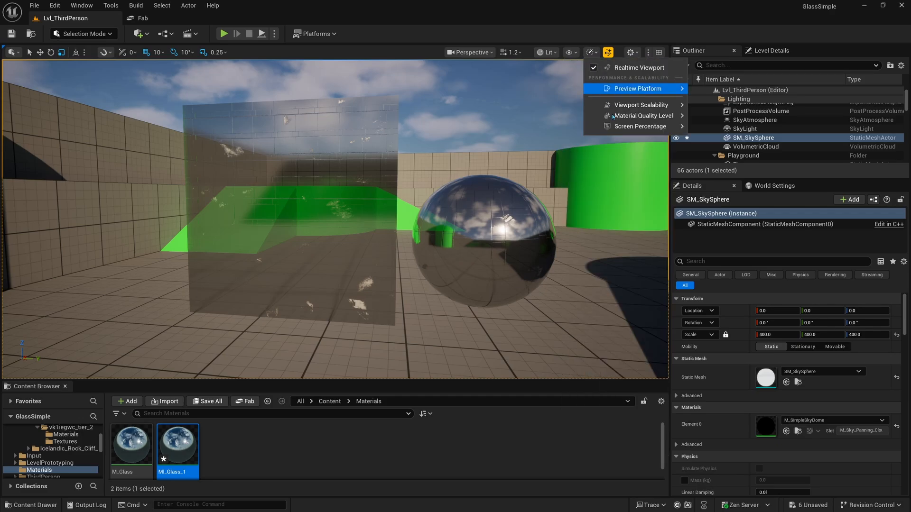
pyautogui.moveTo(618, 127)
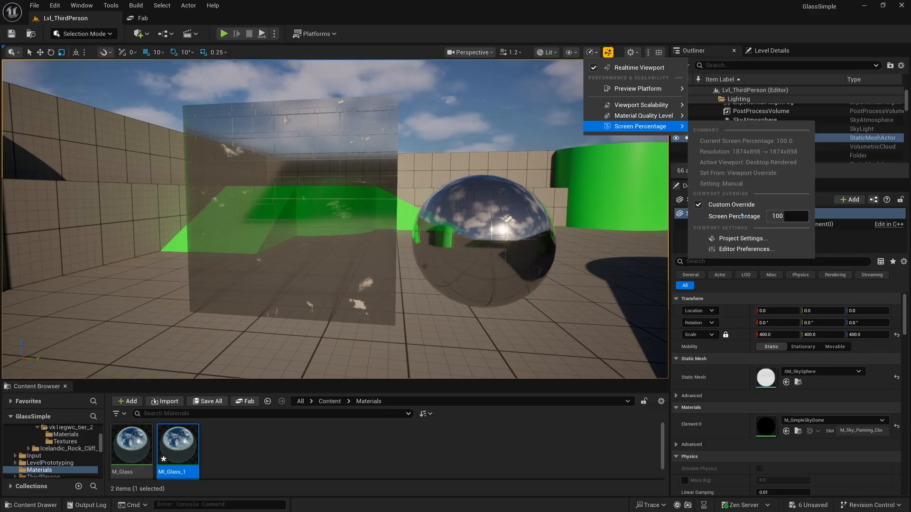
pyautogui.moveTo(588, 194); pyautogui.dragTo(475, 195, button='right')
pyautogui.scroll(-2, 588, 195)
pyautogui.moveTo(415, 124); pyautogui.dragTo(495, 125, button='right')
pyautogui.scroll(-1, 489, 124)
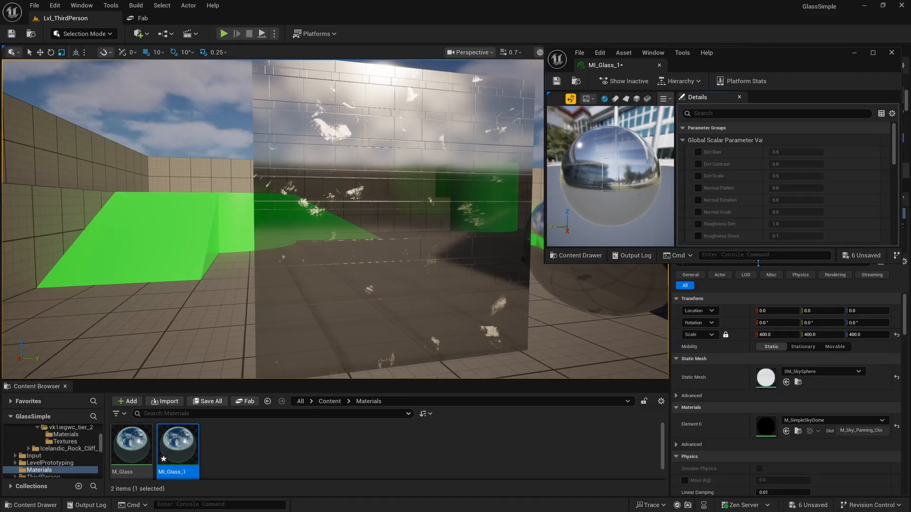
# - Enlarge the MI_Glass_1 editor and enable the overrides for Dirt Tint, both textures and all scalar dirt, normal and roughness parameters
pyautogui.moveTo(758, 263); pyautogui.dragTo(758, 452)
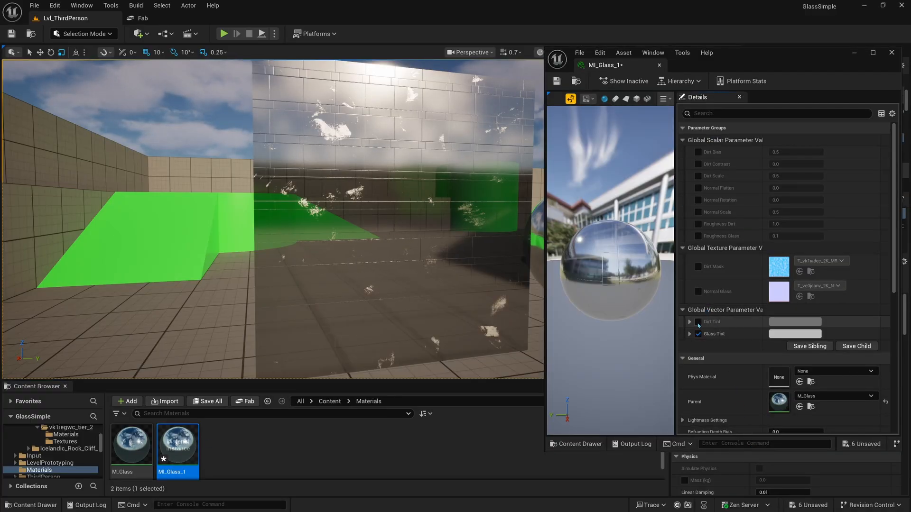
pyautogui.click(698, 322)
pyautogui.click(698, 292)
pyautogui.click(698, 267)
pyautogui.click(698, 236)
pyautogui.click(698, 224)
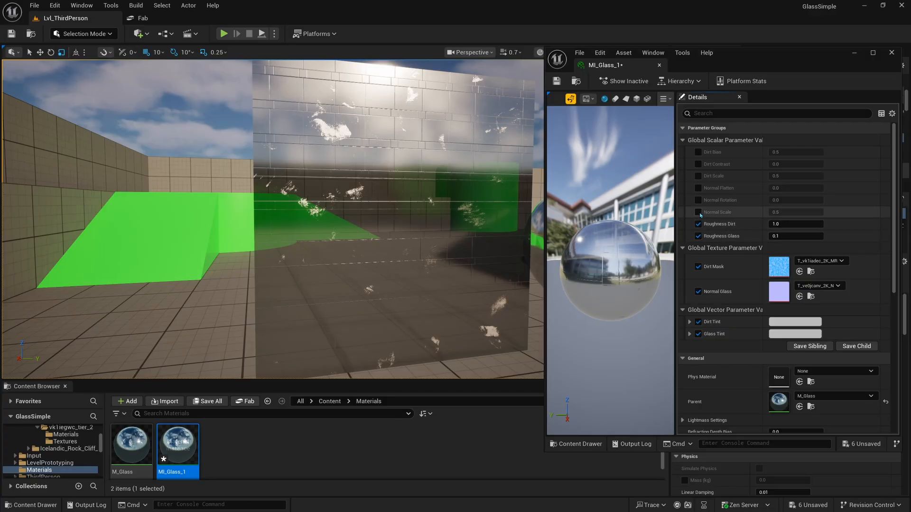
pyautogui.click(698, 212)
pyautogui.click(698, 200)
pyautogui.click(697, 188)
pyautogui.click(697, 176)
pyautogui.click(698, 164)
pyautogui.click(698, 152)
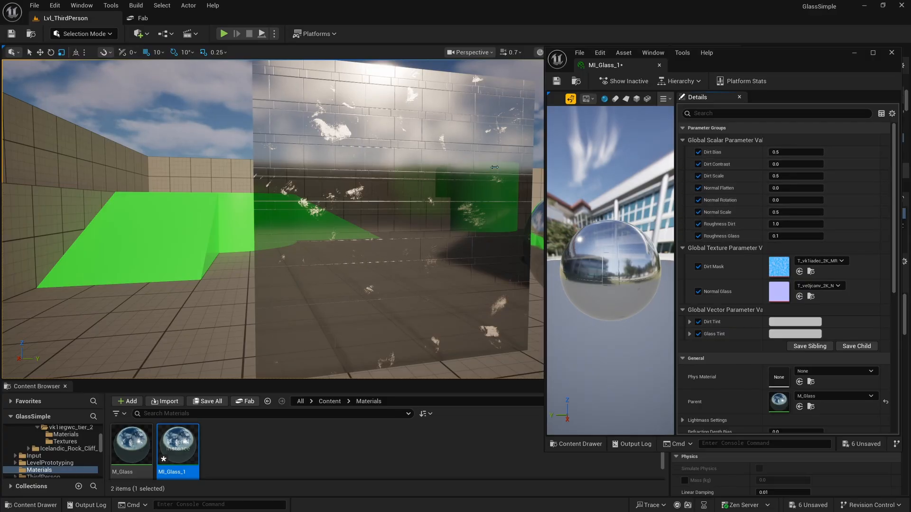
# - Expand the level viewport to full screen, move in on the glass panel and lower Dirt Bias to about 0.347
pyautogui.moveTo(449, 141); pyautogui.dragTo(474, 135, button='right')
pyautogui.press('F11')
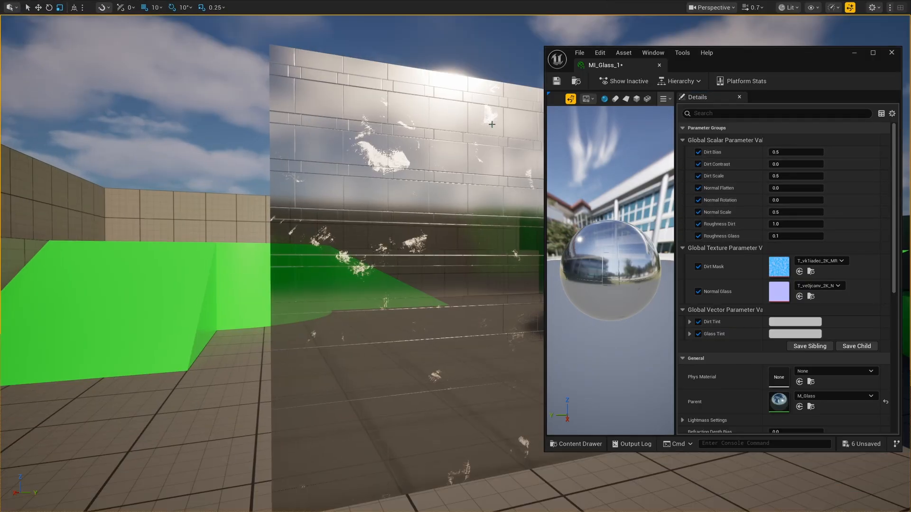
pyautogui.moveTo(447, 160)
pyautogui.mouseDown(button='right')
pyautogui.moveTo(478, 166)
pyautogui.moveTo(408, 169)
pyautogui.moveTo(435, 159)
pyautogui.mouseUp(button='right')
pyautogui.press('w')
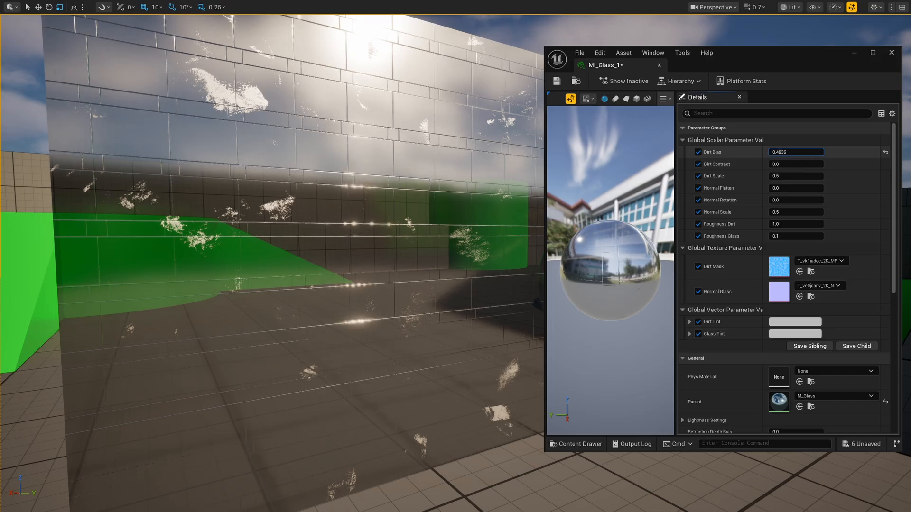
pyautogui.moveTo(796, 152); pyautogui.dragTo(776, 153)
pyautogui.moveTo(455, 256); pyautogui.dragTo(446, 238, button='right')
pyautogui.scroll(-2, 367, 256)
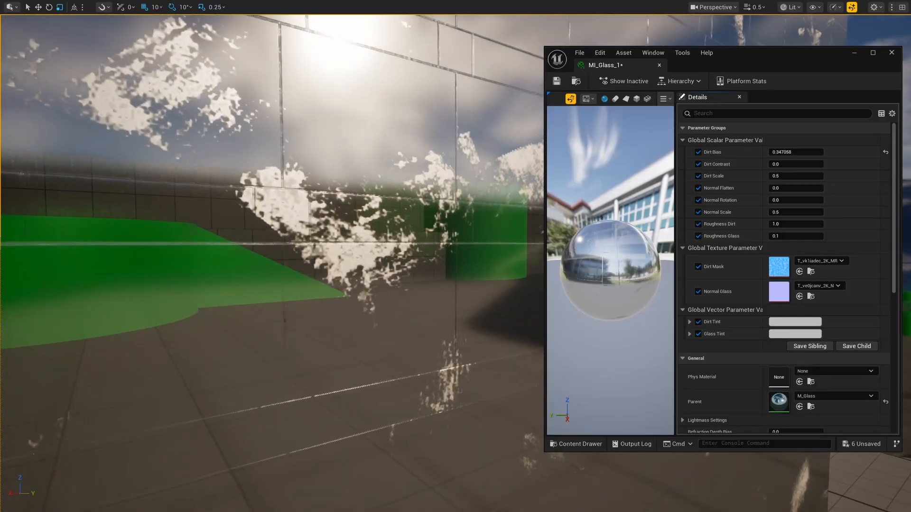
# - Set Dirt Contrast to 0.25 and Dirt Bias to about 0.462, undoing any further bias change
pyautogui.moveTo(795, 164)
pyautogui.mouseDown()
pyautogui.moveTo(821, 165)
pyautogui.moveTo(776, 152)
pyautogui.moveTo(789, 164)
pyautogui.moveTo(778, 164)
pyautogui.mouseUp()
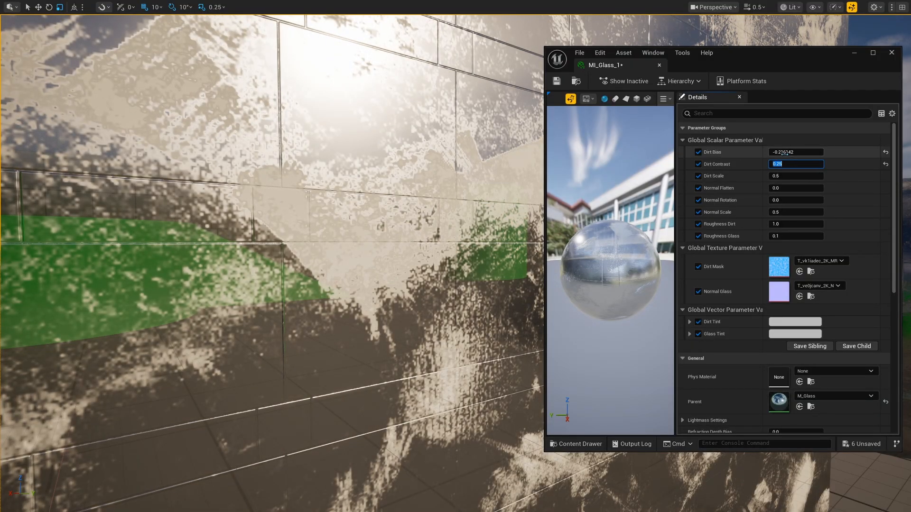
pyautogui.moveTo(784, 152); pyautogui.dragTo(789, 152)
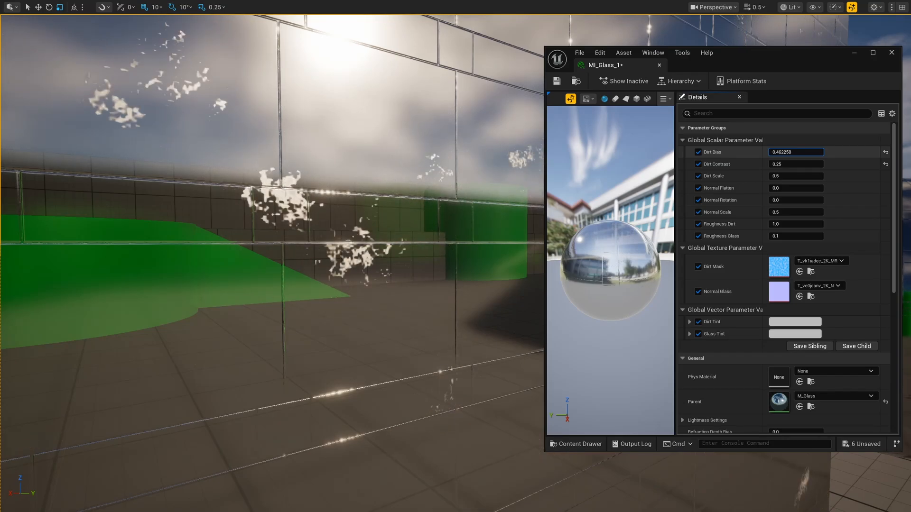
pyautogui.press('s')
pyautogui.moveTo(443, 172)
pyautogui.mouseDown(button='right')
pyautogui.moveTo(443, 161)
pyautogui.moveTo(445, 172)
pyautogui.mouseUp(button='right')
pyautogui.press('w')
pyautogui.moveTo(791, 152)
pyautogui.mouseDown()
pyautogui.moveTo(770, 152)
pyautogui.moveTo(790, 152)
pyautogui.mouseUp()
pyautogui.hotkey('ctrl', 'z')
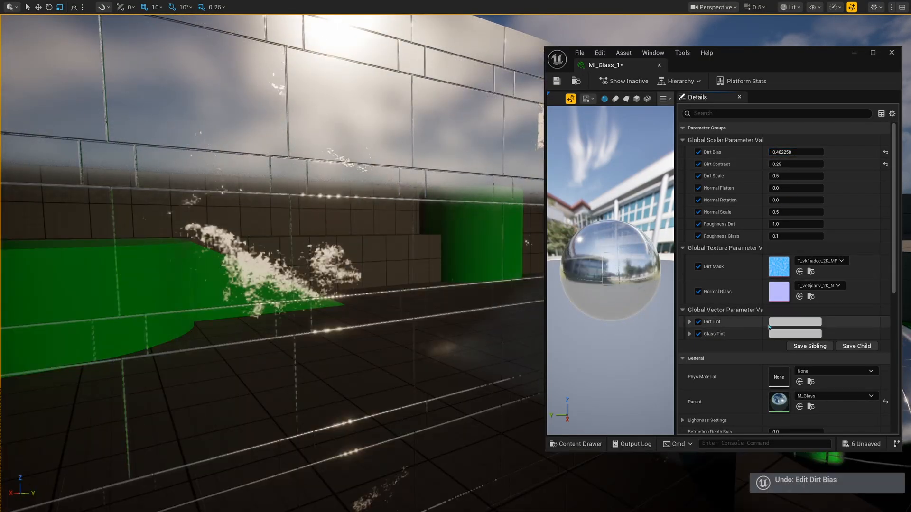
# - Try a yellow-green Dirt Tint with hex value BFDA7EFF on the glass
pyautogui.click(784, 322)
pyautogui.moveTo(640, 309)
pyautogui.mouseDown()
pyautogui.moveTo(658, 294)
pyautogui.moveTo(615, 343)
pyautogui.moveTo(625, 308)
pyautogui.moveTo(627, 354)
pyautogui.mouseUp()
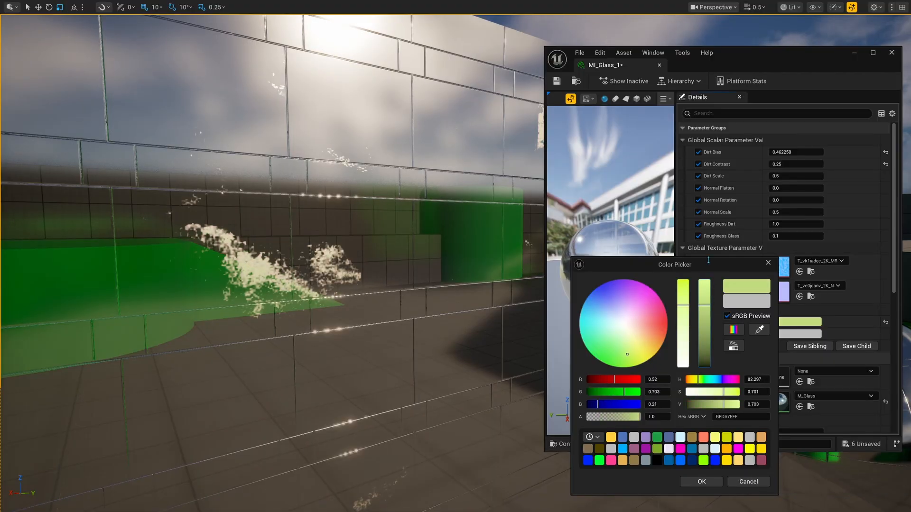
pyautogui.click(701, 482)
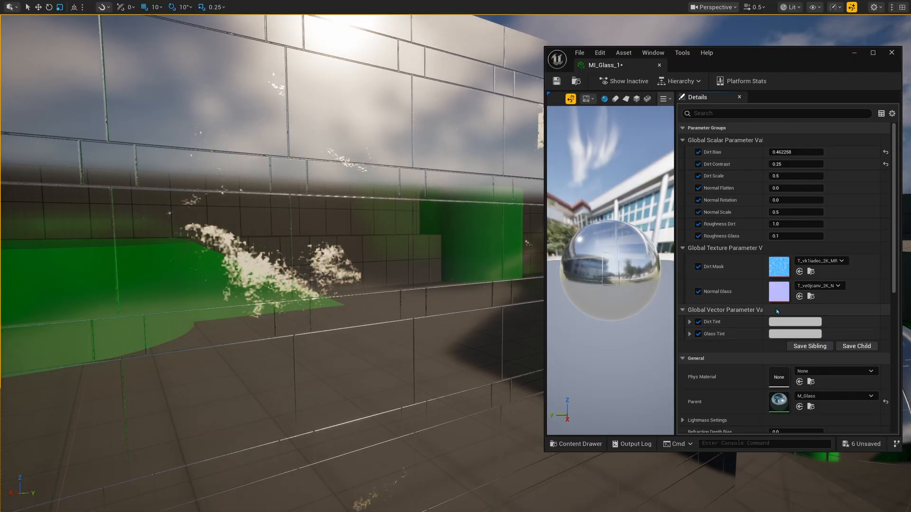
pyautogui.moveTo(656, 500); pyautogui.dragTo(656, 457, button='right')
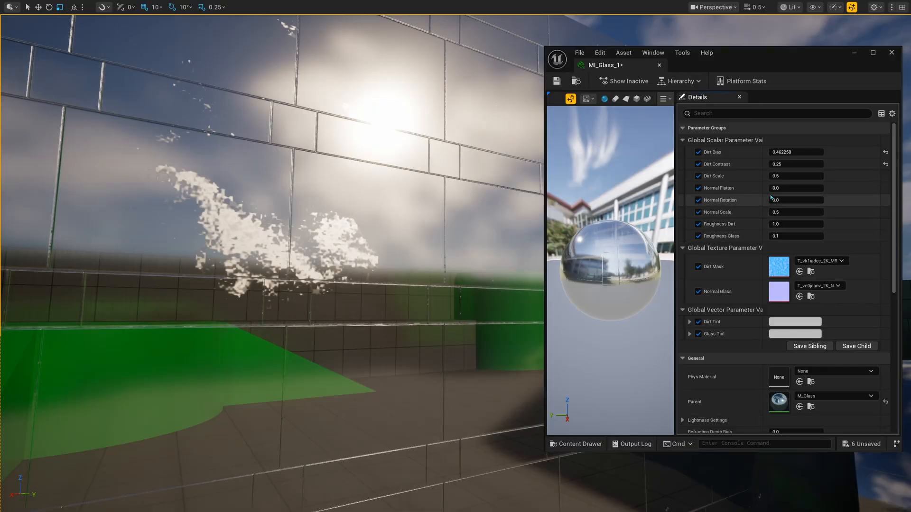
# - Try a Dirt Scale of about 0.09 on the glass panel
pyautogui.moveTo(805, 179); pyautogui.dragTo(771, 178)
pyautogui.press('s')
pyautogui.moveTo(439, 165); pyautogui.dragTo(436, 167, button='right')
pyautogui.press('s')
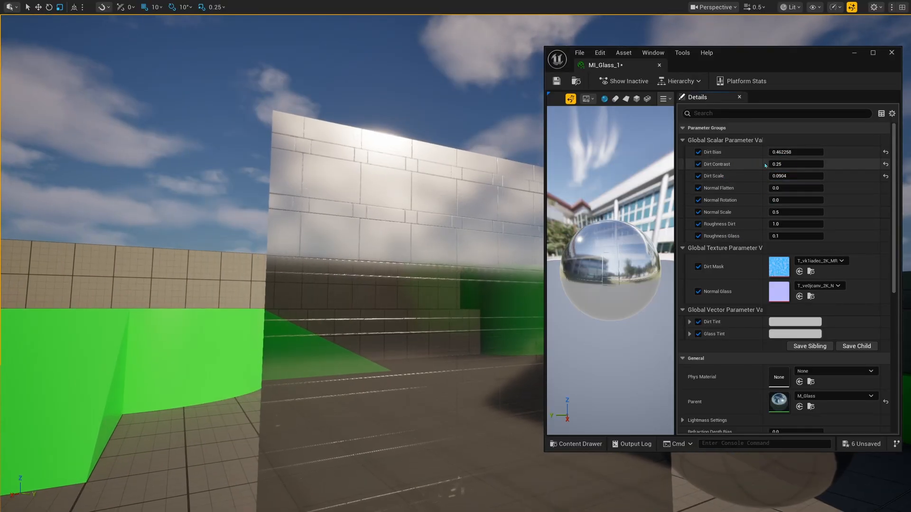
# - Raise Dirt Scale to about 3.98, checking the dirt pattern on the glass at closer range
pyautogui.moveTo(797, 176)
pyautogui.mouseDown()
pyautogui.moveTo(783, 175)
pyautogui.moveTo(821, 175)
pyautogui.moveTo(783, 186)
pyautogui.mouseUp()
pyautogui.press('d')
pyautogui.moveTo(436, 199); pyautogui.dragTo(449, 228, button='right')
pyautogui.moveTo(808, 175)
pyautogui.mouseDown()
pyautogui.moveTo(825, 175)
pyautogui.moveTo(802, 176)
pyautogui.mouseUp()
pyautogui.press('w')
pyautogui.moveTo(427, 223); pyautogui.dragTo(493, 168, button='right')
pyautogui.press('w')
pyautogui.press('a')
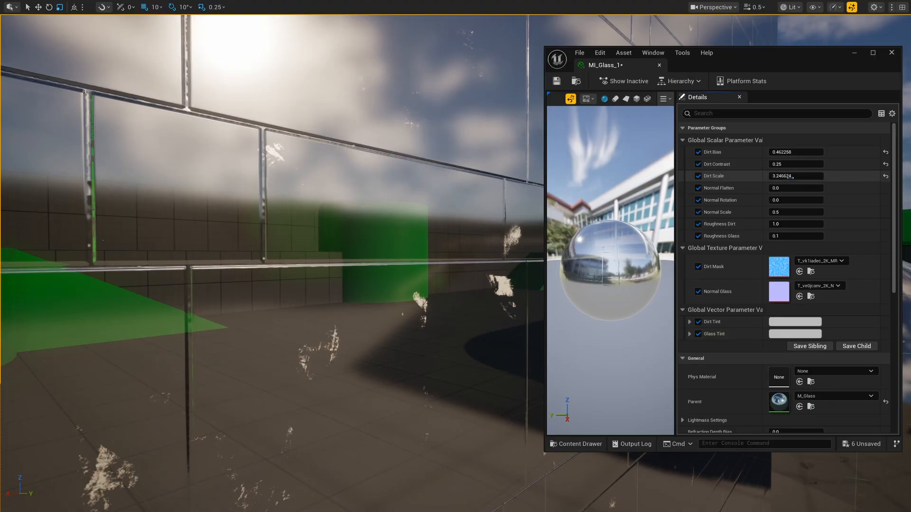
pyautogui.moveTo(788, 176); pyautogui.dragTo(817, 177)
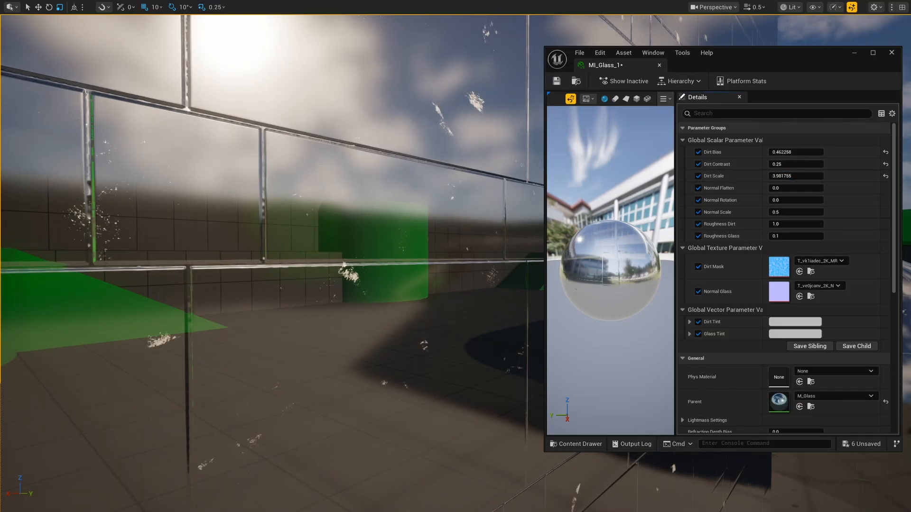
# - Lower Dirt Contrast to about -0.467 and raise Dirt Bias to about 7.18
pyautogui.moveTo(375, 187); pyautogui.dragTo(400, 185, button='right')
pyautogui.press('w')
pyautogui.moveTo(454, 124); pyautogui.dragTo(427, 97, button='right')
pyautogui.scroll(-4, 455, 124)
pyautogui.press('s')
pyautogui.press('e')
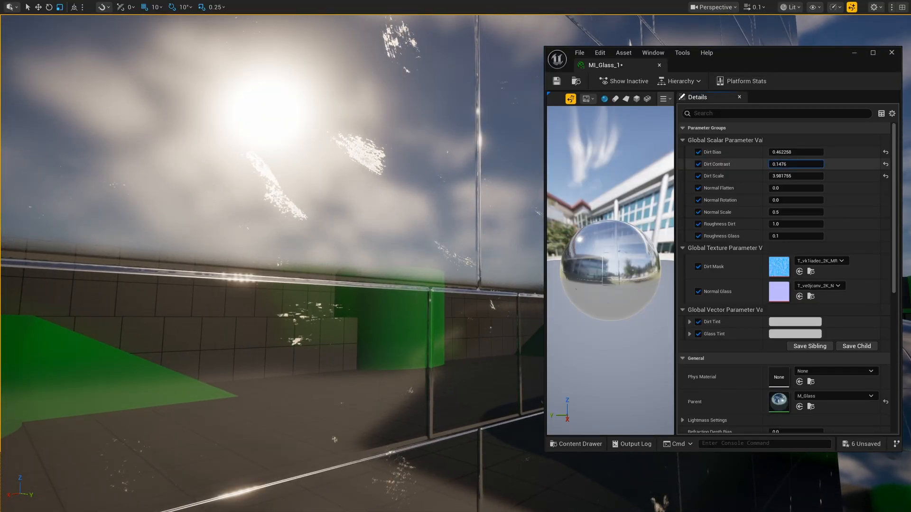
pyautogui.moveTo(796, 164)
pyautogui.mouseDown()
pyautogui.moveTo(749, 164)
pyautogui.moveTo(833, 152)
pyautogui.mouseUp()
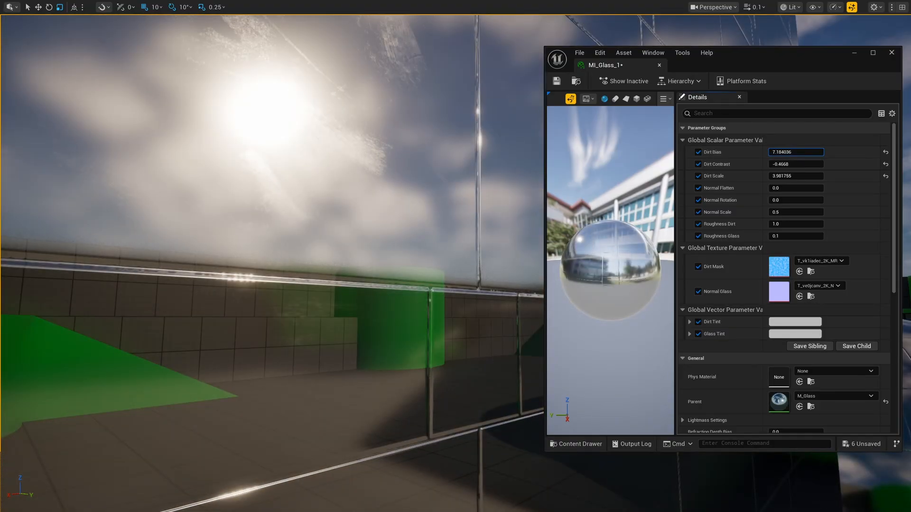
# - Lower Dirt Bias to about 6.75 and undo the further Dirt Contrast change
pyautogui.moveTo(303, 256); pyautogui.dragTo(374, 72, button='right')
pyautogui.press('s')
pyautogui.scroll(3, 222, 242)
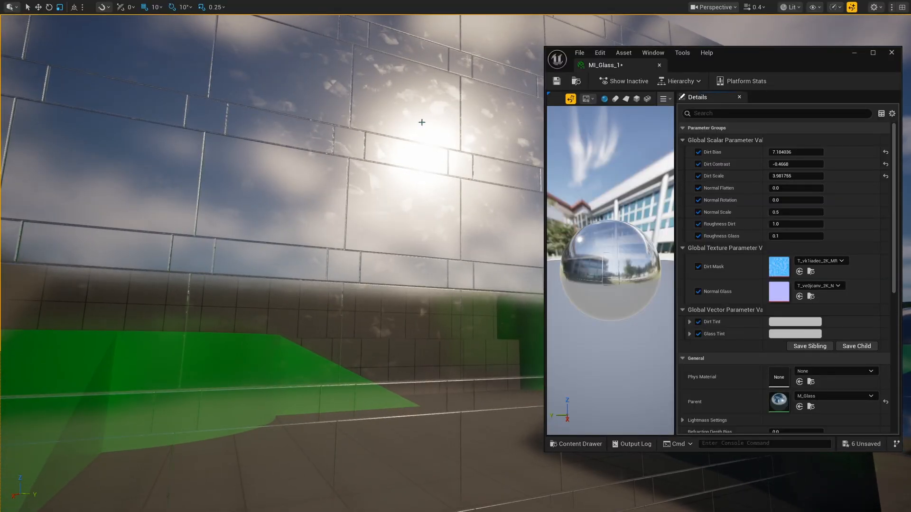
pyautogui.press('s')
pyautogui.moveTo(422, 122)
pyautogui.mouseDown(button='right')
pyautogui.moveTo(417, 156)
pyautogui.moveTo(423, 113)
pyautogui.mouseUp(button='right')
pyautogui.press('w')
pyautogui.moveTo(796, 152)
pyautogui.mouseDown()
pyautogui.moveTo(774, 152)
pyautogui.moveTo(798, 164)
pyautogui.moveTo(788, 164)
pyautogui.mouseUp()
pyautogui.hotkey('ctrl', 'z')
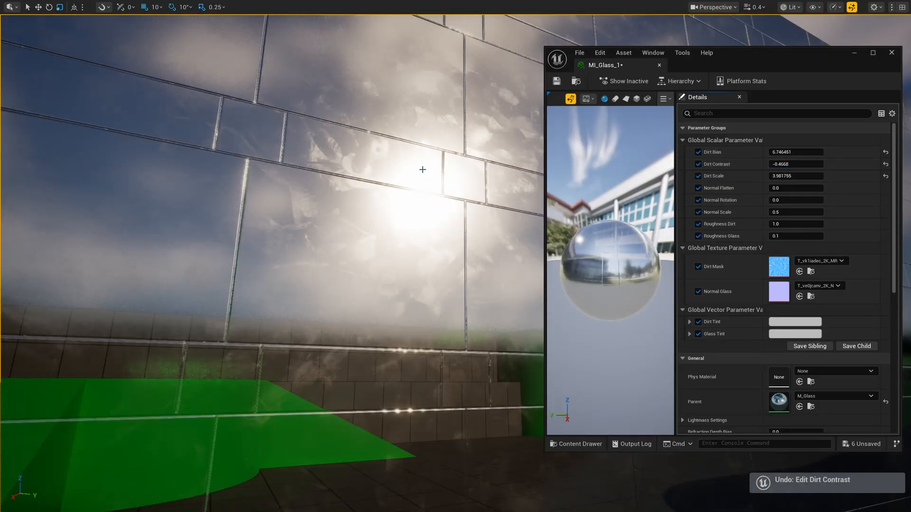
# - Compare Normal Flatten at 1 and 0 on the glass seams, and set it to 0.5
pyautogui.moveTo(422, 169); pyautogui.dragTo(441, 167, button='right')
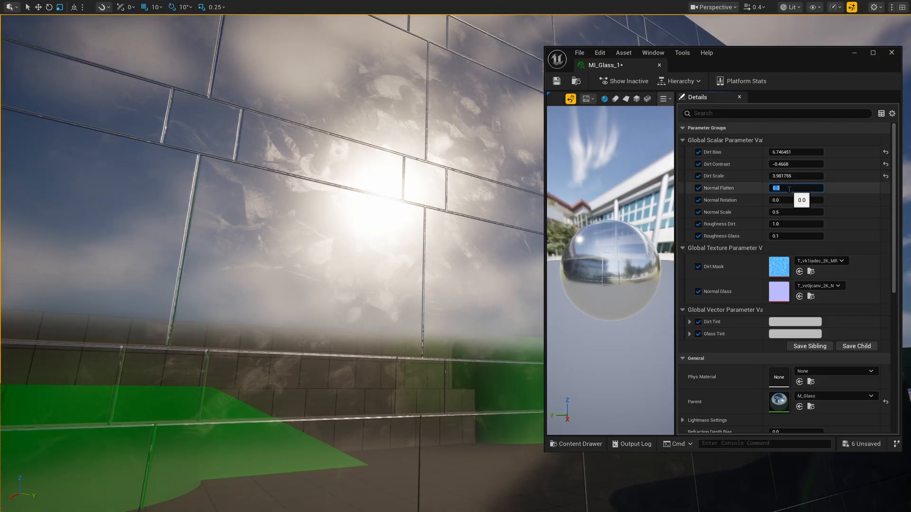
pyautogui.press('Return')
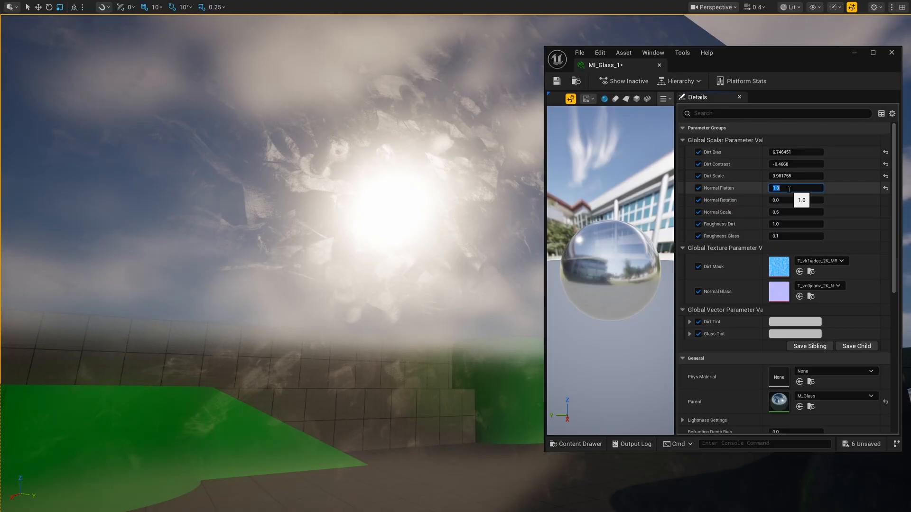
pyautogui.write('0')
pyautogui.press('Return')
pyautogui.write('0.5')
pyautogui.press('Return')
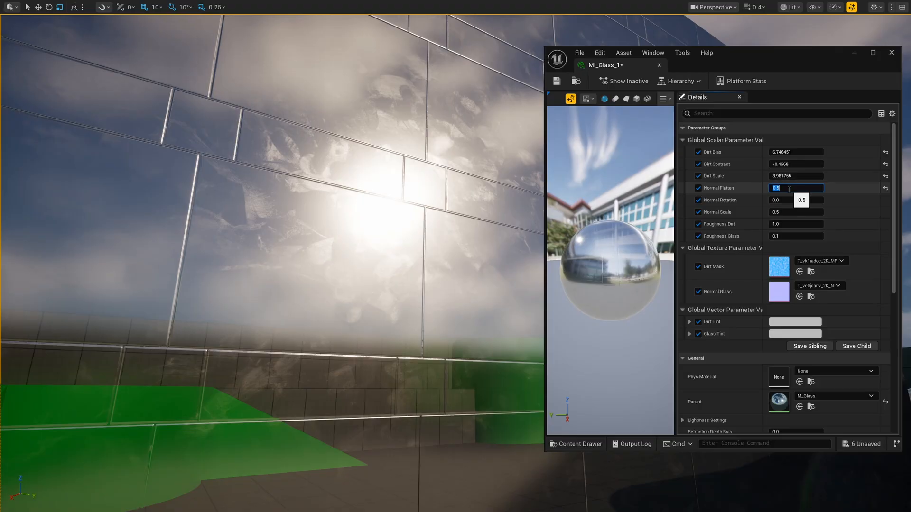
# - Try Normal Flatten at 0.8 and 0.9, and return it to 0.5
pyautogui.write('0.8')
pyautogui.press('Return')
pyautogui.write('.9')
pyautogui.press('Return')
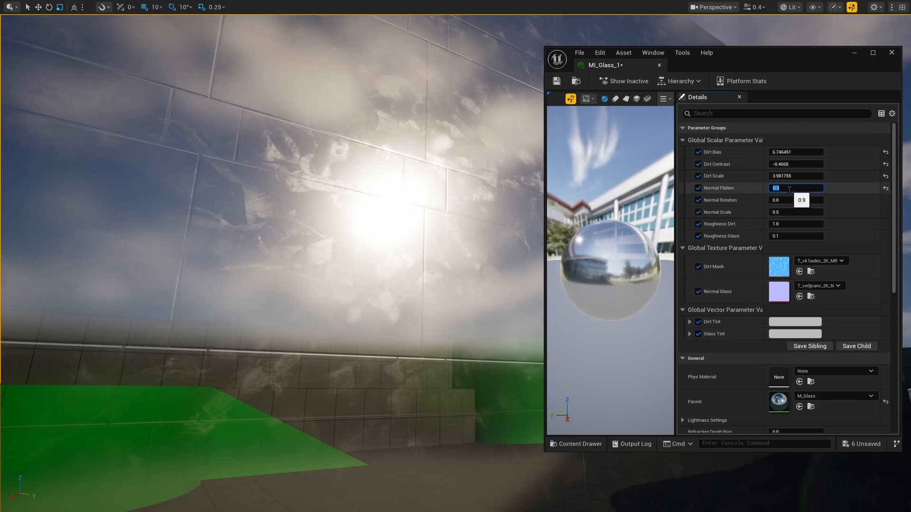
pyautogui.write('0.5')
pyautogui.press('Return')
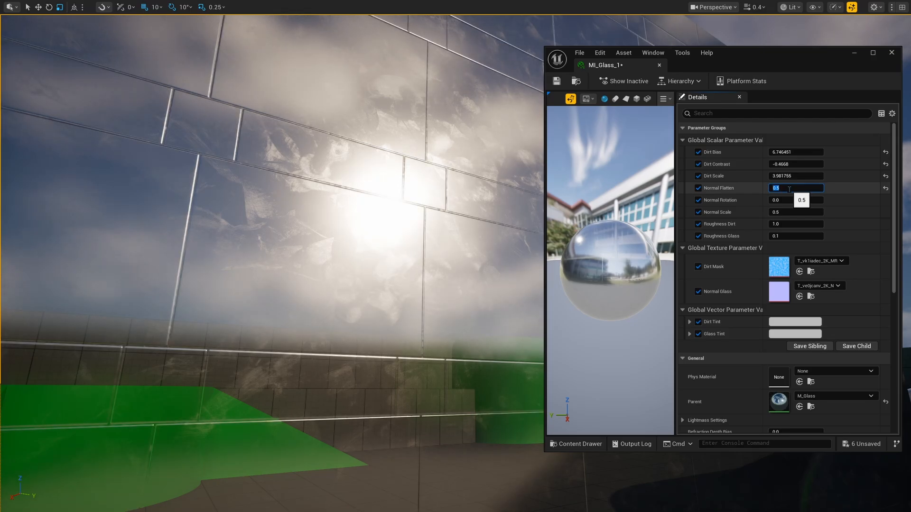
# - Try Normal Scale at about 0.76 and 1.0 on the panel, and reduce it to about 0.236
pyautogui.moveTo(408, 256); pyautogui.dragTo(265, 297, button='right')
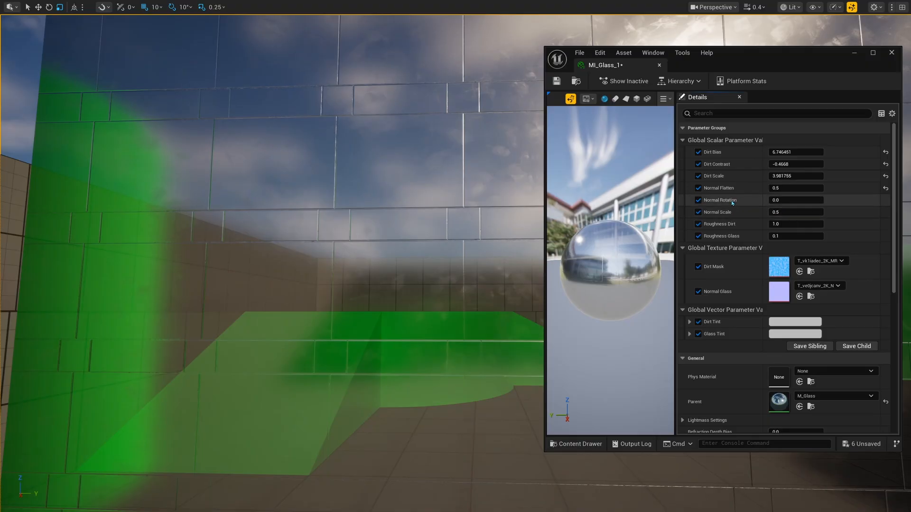
pyautogui.moveTo(779, 213)
pyautogui.mouseDown()
pyautogui.moveTo(749, 212)
pyautogui.moveTo(780, 212)
pyautogui.mouseUp()
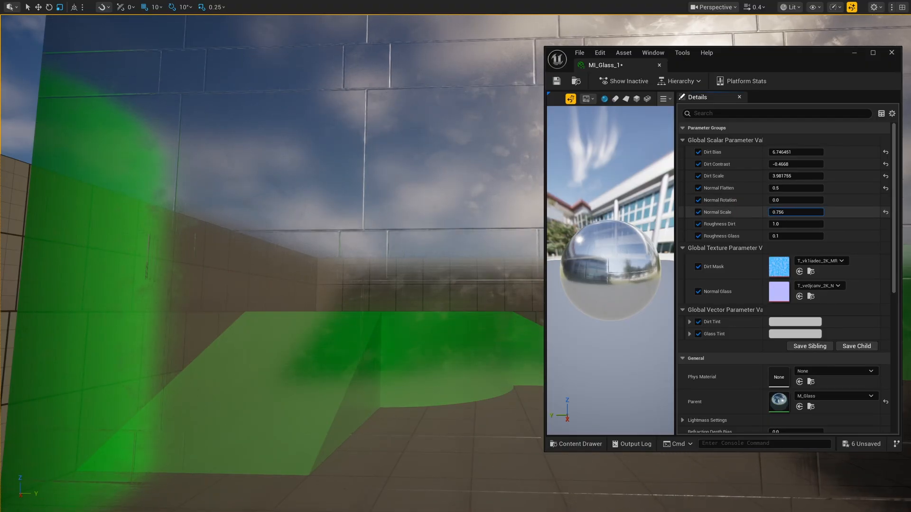
pyautogui.click(779, 212)
pyautogui.moveTo(525, 216); pyautogui.dragTo(551, 220, button='right')
pyautogui.press('s')
pyautogui.moveTo(806, 212); pyautogui.dragTo(818, 213)
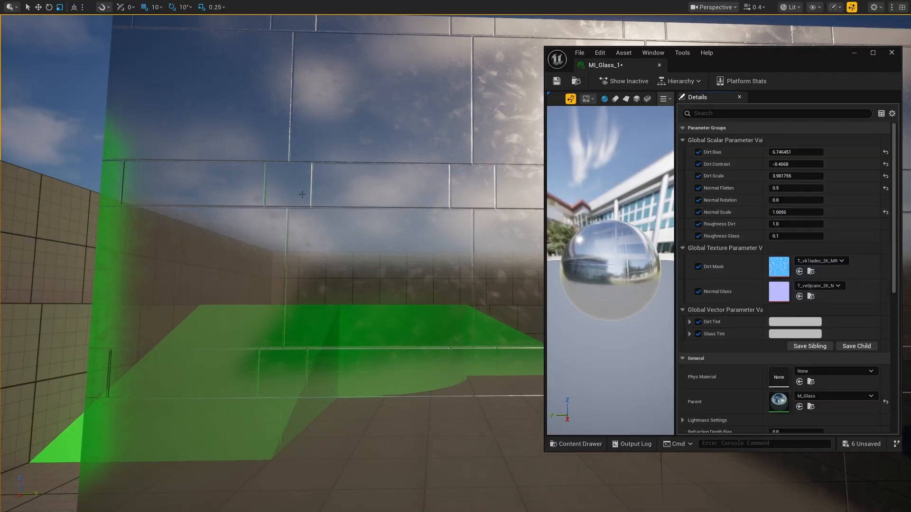
pyautogui.moveTo(797, 212)
pyautogui.mouseDown()
pyautogui.moveTo(773, 212)
pyautogui.moveTo(801, 215)
pyautogui.mouseUp()
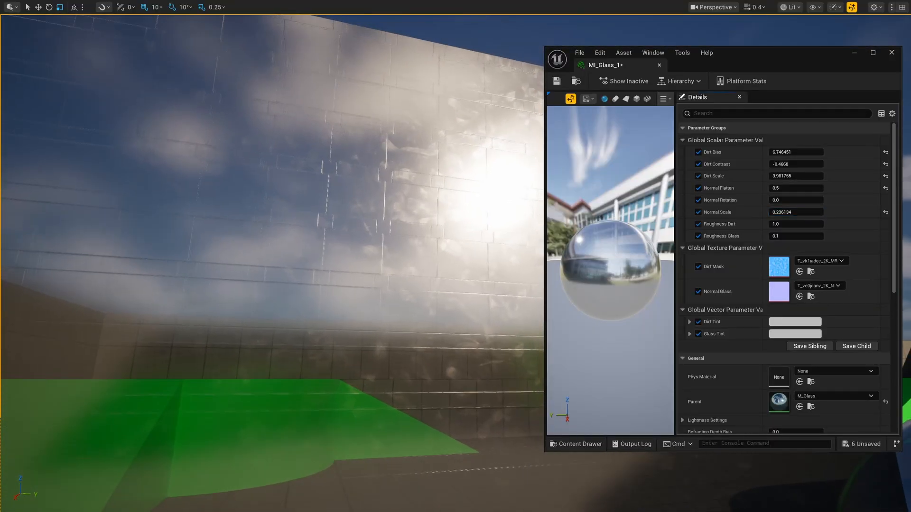
# - Set Normal Rotation to about 0.339 and shift the sun direction to check the reflections on the rotated seams
pyautogui.moveTo(796, 200); pyautogui.dragTo(816, 199)
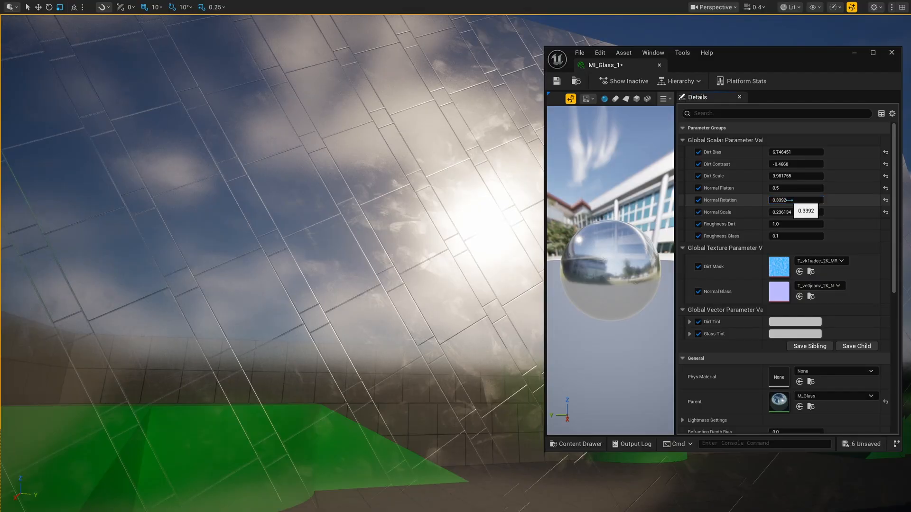
pyautogui.moveTo(432, 156); pyautogui.dragTo(402, 207, button='right')
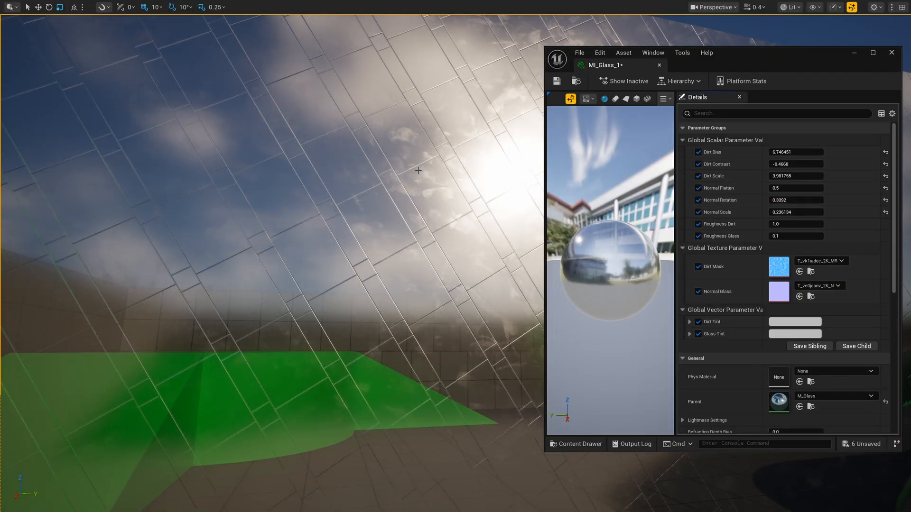
pyautogui.scroll(5, 430, 222)
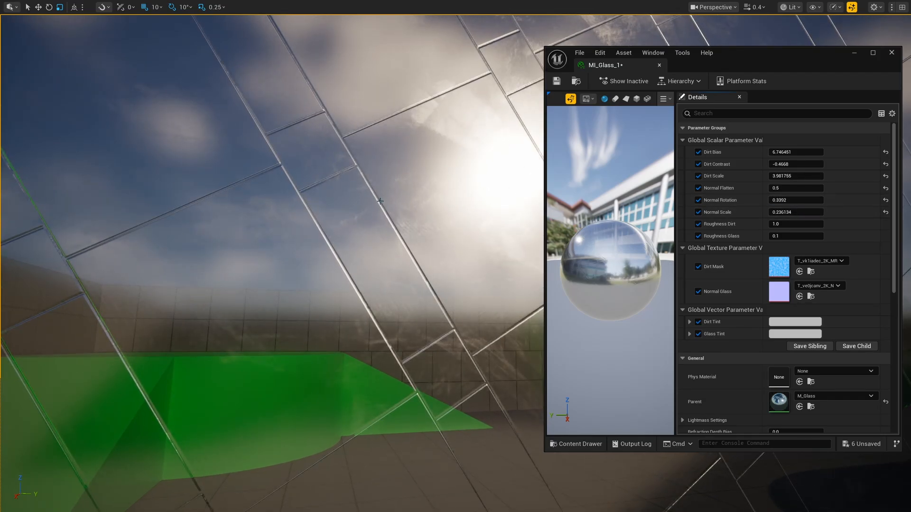
pyautogui.hotkey('ctrl', 'l')
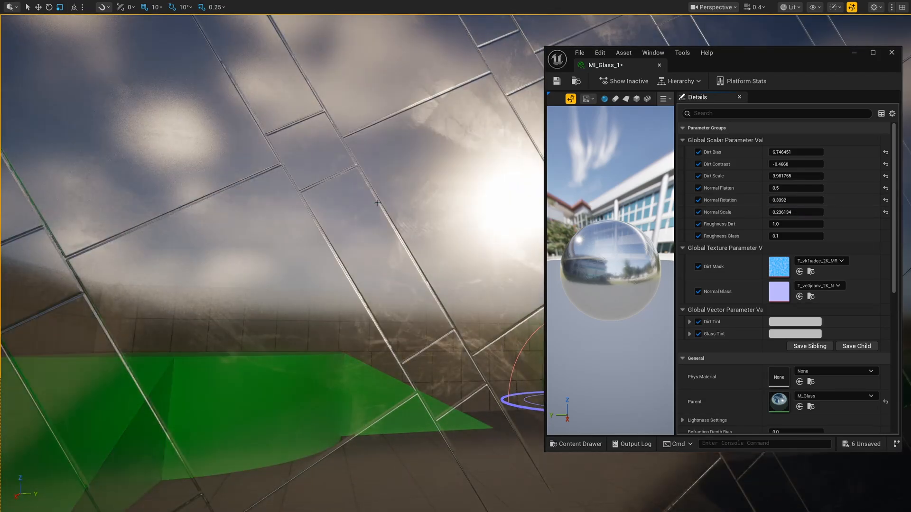
pyautogui.hotkey('ctrl', 'l')
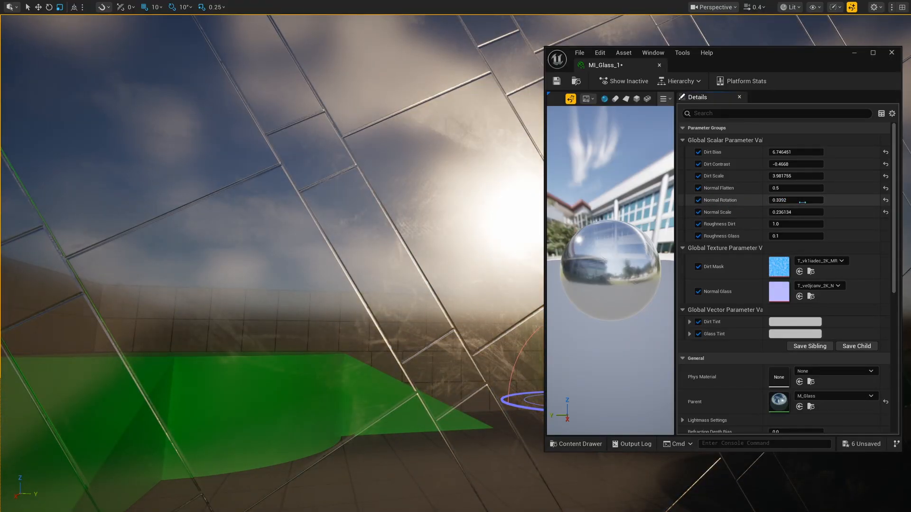
# - Try Normal Rotation at 0.25 and 0.125 on the glass panel
pyautogui.press('Return')
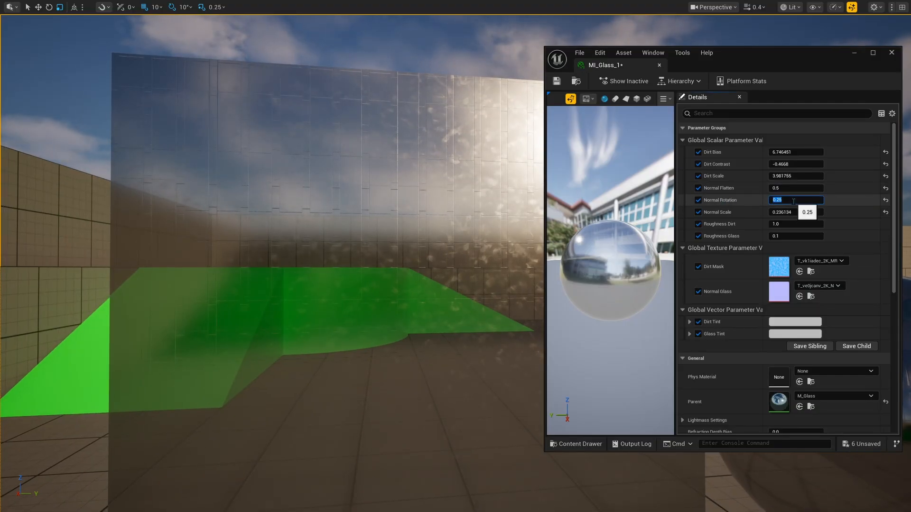
pyautogui.write('.125')
pyautogui.press('Return')
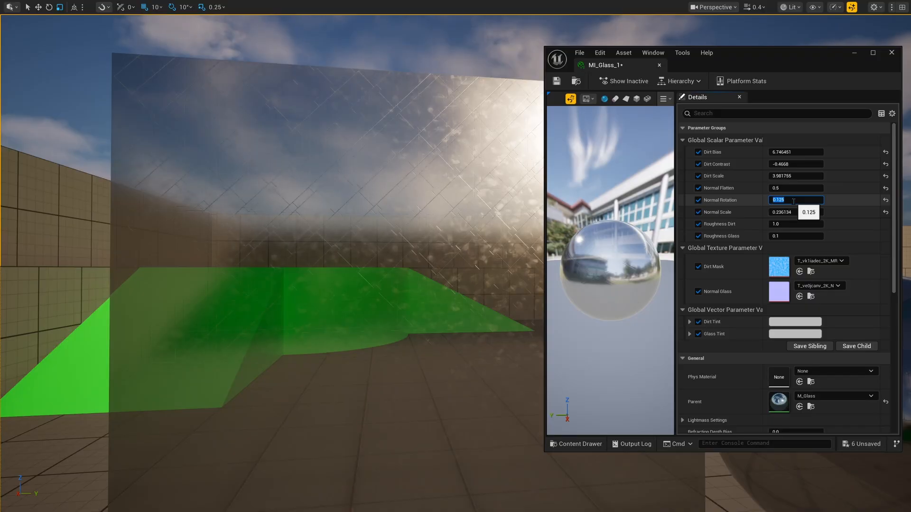
pyautogui.press('w')
pyautogui.moveTo(446, 201); pyautogui.dragTo(445, 201, button='right')
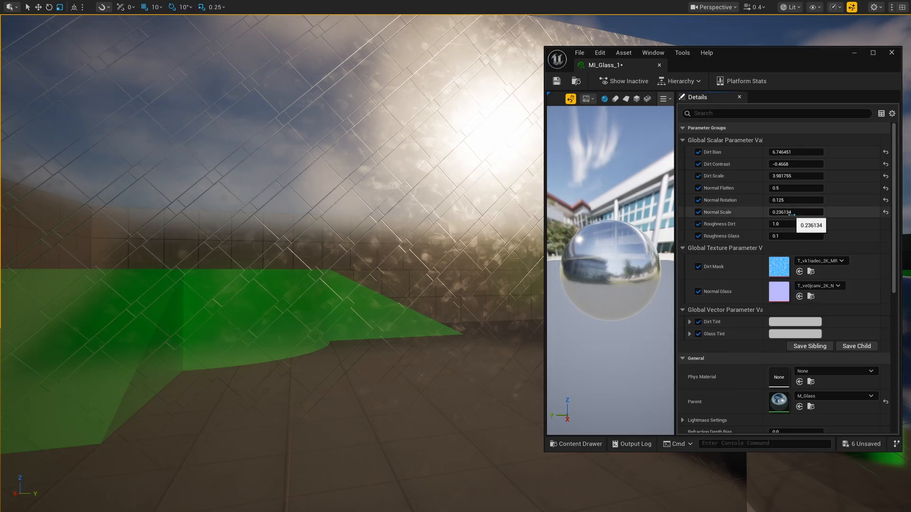
# - Compare Normal Rotation at 0.25, 0.5 and 0, and settle on 0.25
pyautogui.click(793, 199)
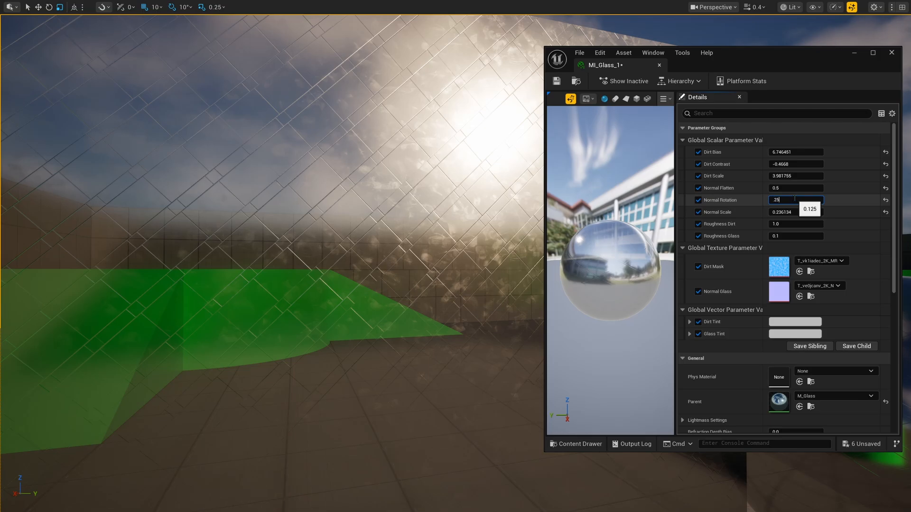
pyautogui.press('Return')
pyautogui.write('.5')
pyautogui.press('Return')
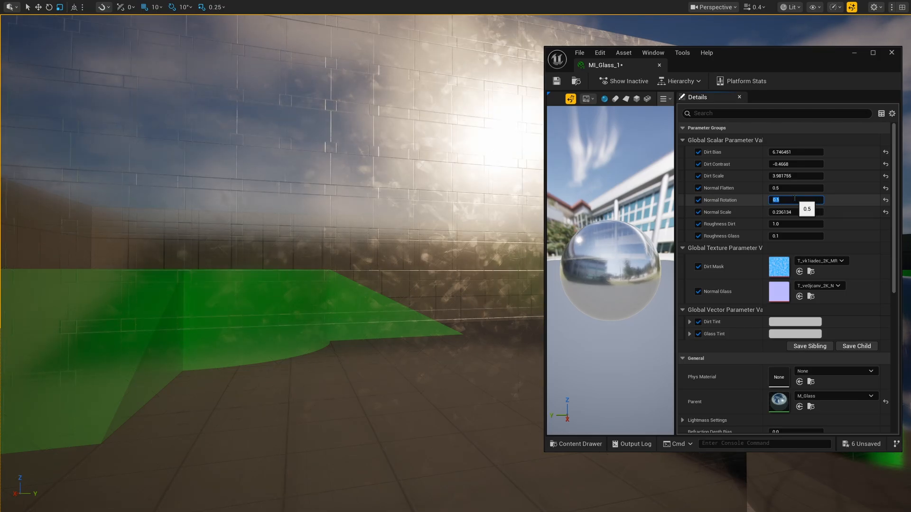
pyautogui.write('0')
pyautogui.press('Return')
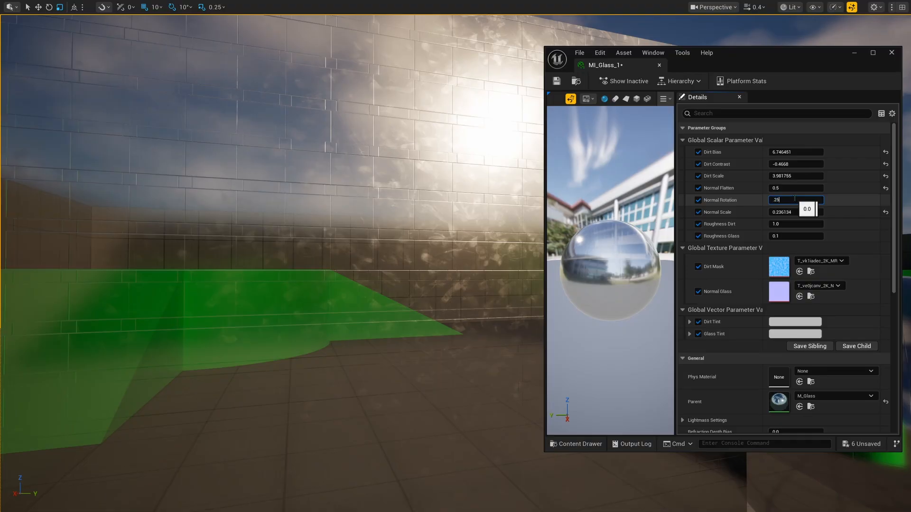
pyautogui.write('.25')
pyautogui.press('Return')
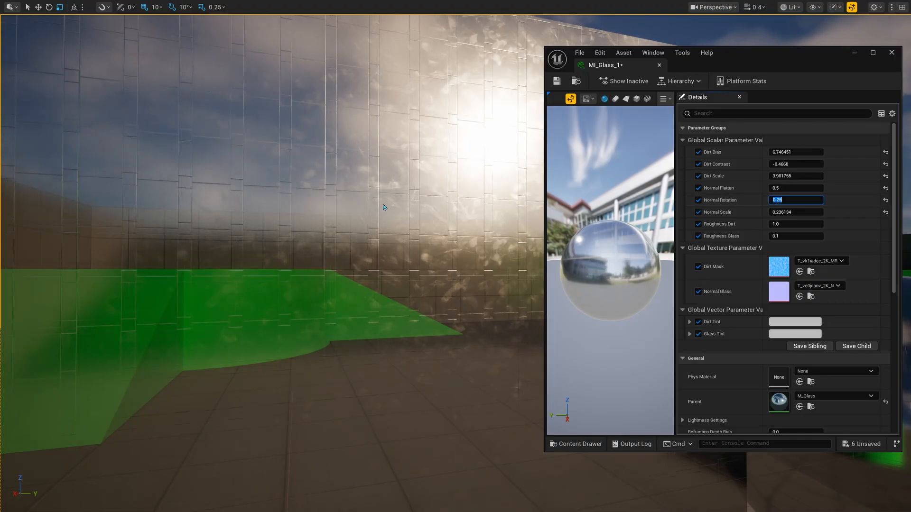
# - Set Normal Scale to 0.25
pyautogui.click(814, 209)
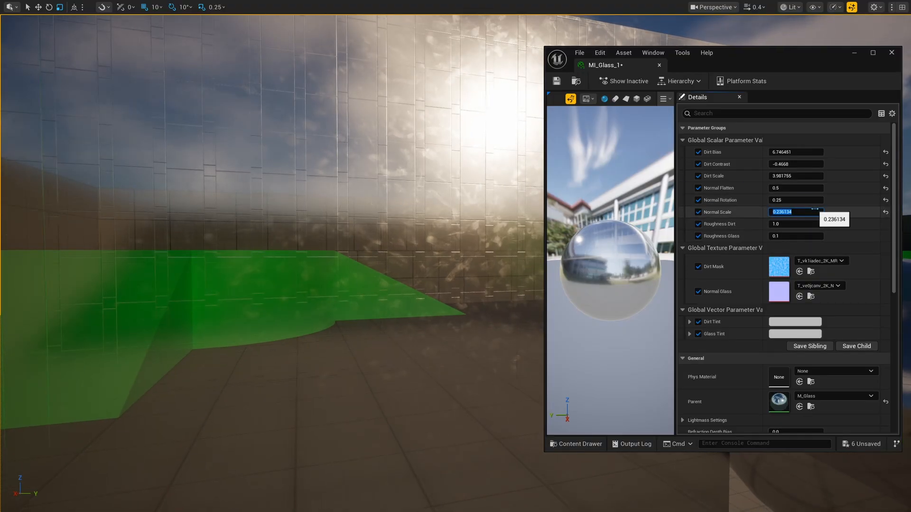
pyautogui.write('.25')
pyautogui.press('Return')
pyautogui.click(836, 224)
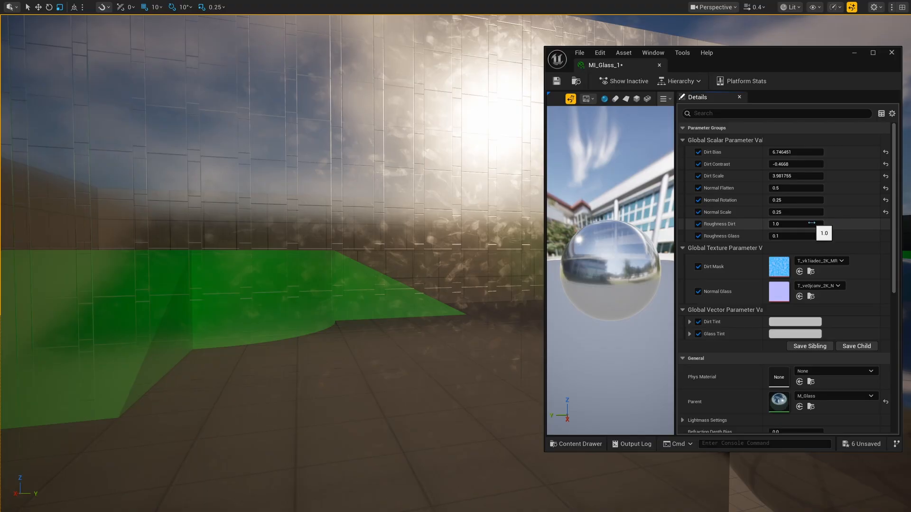
# - Try Roughness Dirt at about 6.87 and 0.41, and restore it to 1.0
pyautogui.moveTo(804, 224); pyautogui.dragTo(736, 213)
pyautogui.moveTo(379, 237); pyautogui.dragTo(474, 238, button='right')
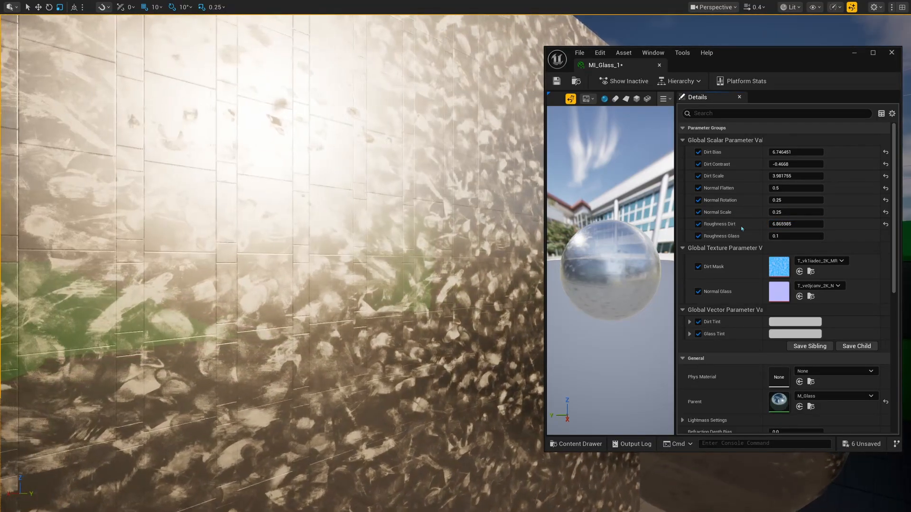
pyautogui.moveTo(796, 224)
pyautogui.mouseDown()
pyautogui.moveTo(768, 224)
pyautogui.moveTo(796, 224)
pyautogui.mouseUp()
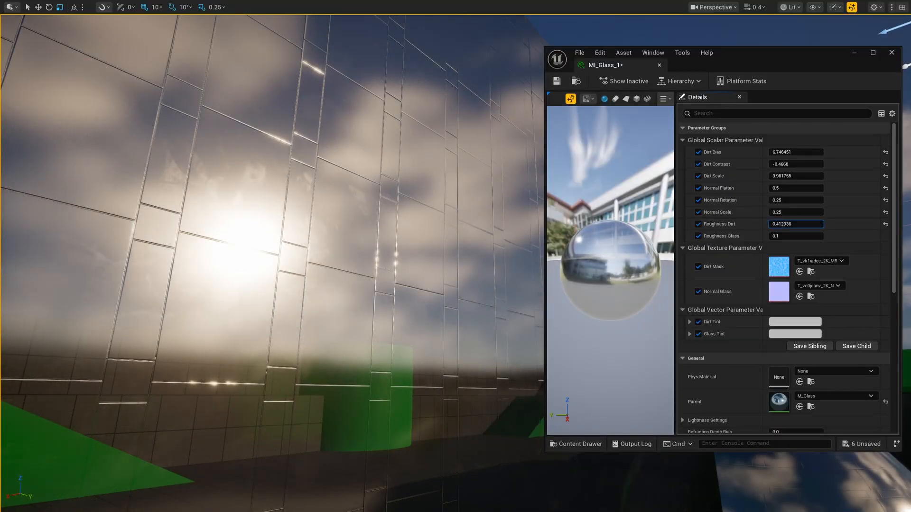
pyautogui.click(796, 224)
pyautogui.press('Return')
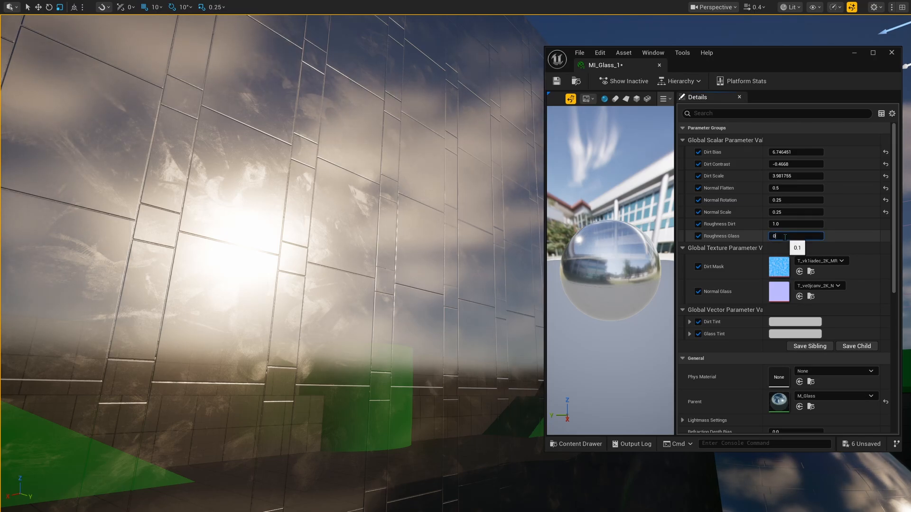
# - Set Roughness Glass to 0
pyautogui.click(784, 236)
pyautogui.write('0')
pyautogui.press('Return')
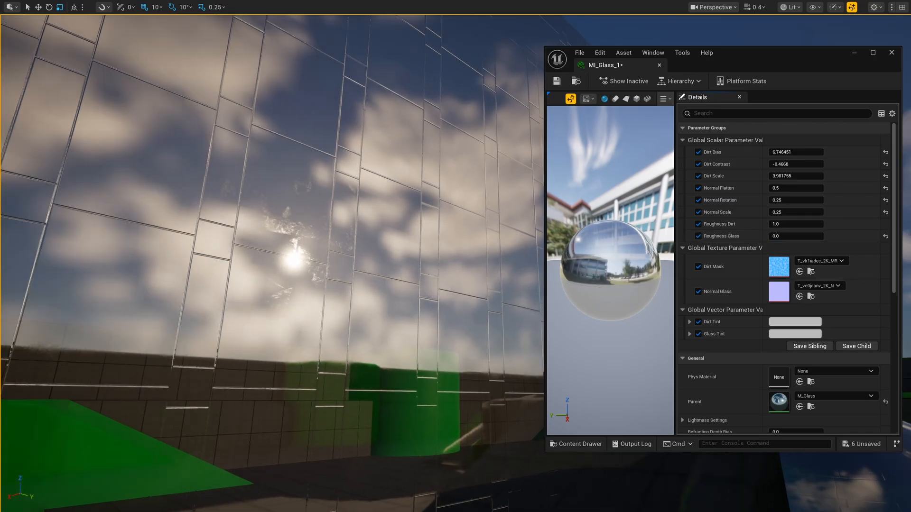
# - Examine the sun and cloud reflections on the glass panel from close up
pyautogui.moveTo(272, 264); pyautogui.dragTo(233, 278, button='right')
pyautogui.scroll(-3, 272, 263)
pyautogui.press('w')
pyautogui.press('w')
pyautogui.press('d')
pyautogui.scroll(1, 261, 273)
pyautogui.press('s')
pyautogui.press('a')
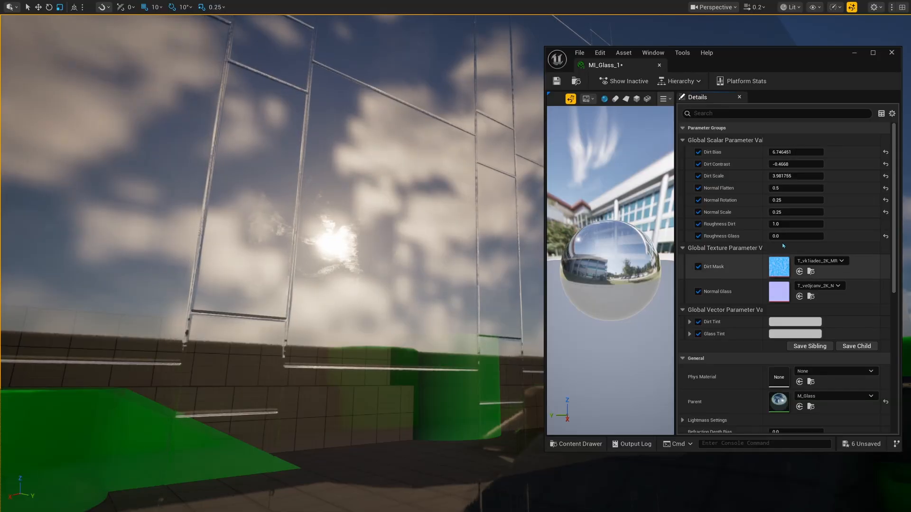
# - Try Roughness Glass at 0.1, and settle on 0.05
pyautogui.click(789, 236)
pyautogui.write('0.1')
pyautogui.press('Return')
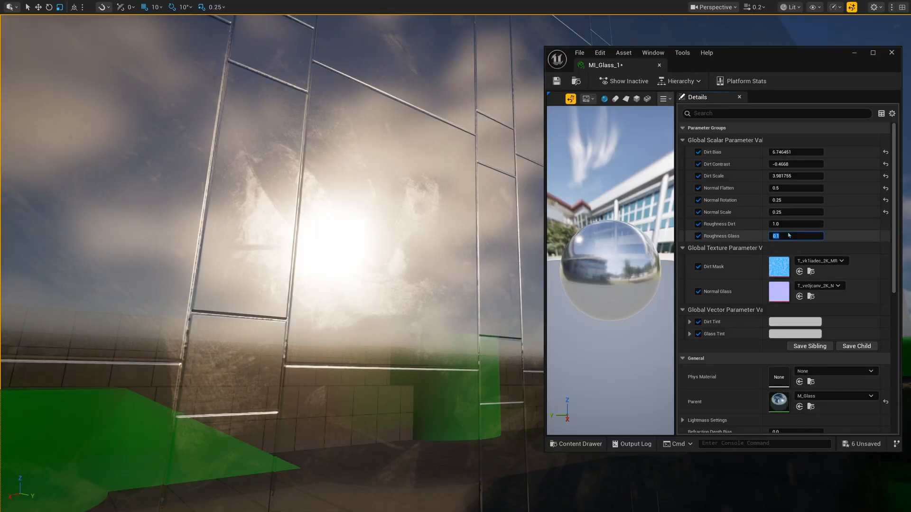
pyautogui.write('.05')
pyautogui.press('Return')
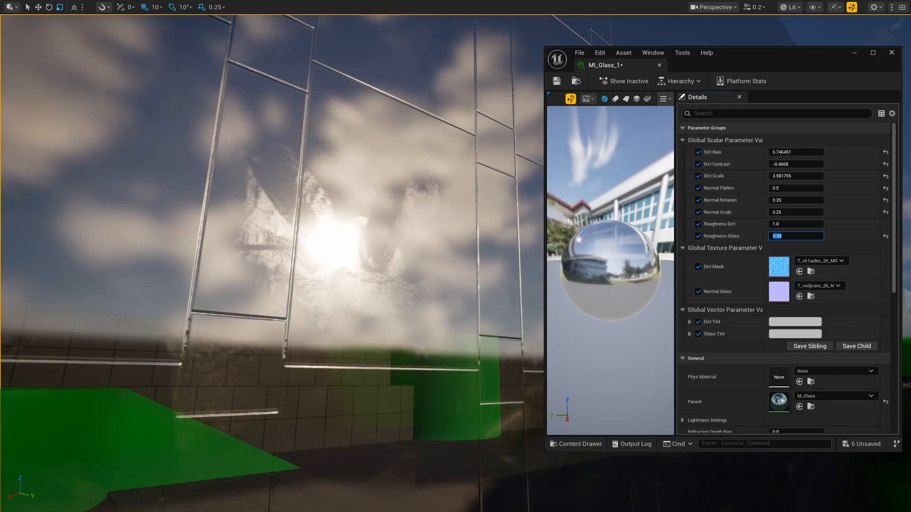
pyautogui.press('s')
pyautogui.moveTo(399, 228); pyautogui.dragTo(399, 259, button='right')
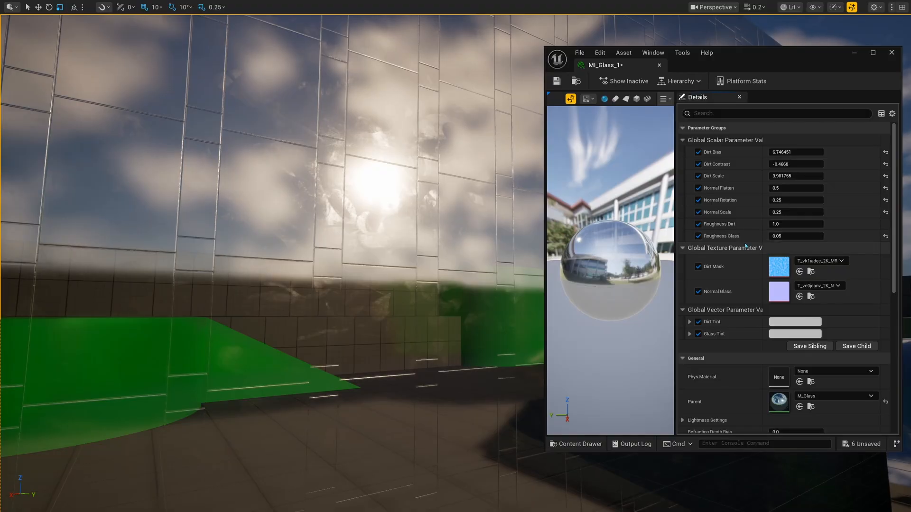
# - Try Glass Tint in a saturated yellow with hue about 47 and in a salmon orange with hue about 12.6 and saturation 0.747
pyautogui.scroll(-1, 711, 306)
pyautogui.click(780, 319)
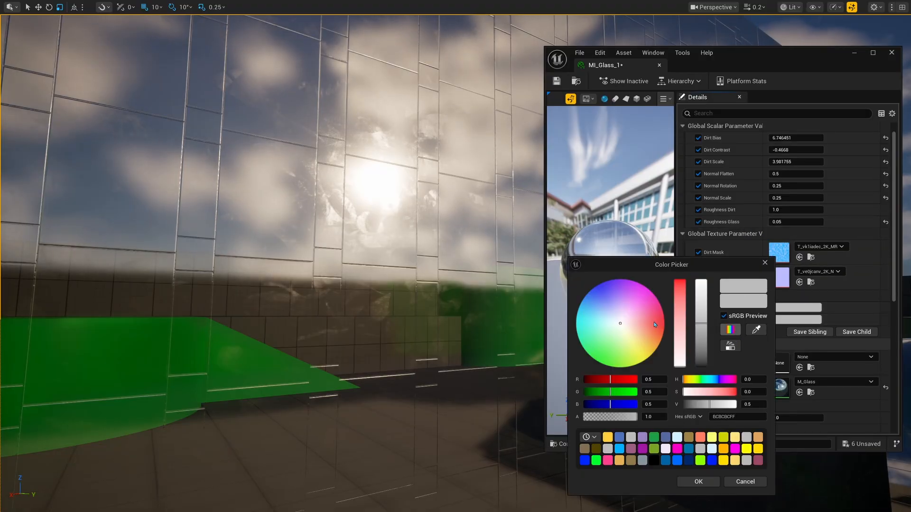
pyautogui.moveTo(621, 319); pyautogui.dragTo(620, 294)
pyautogui.moveTo(639, 344); pyautogui.dragTo(649, 355)
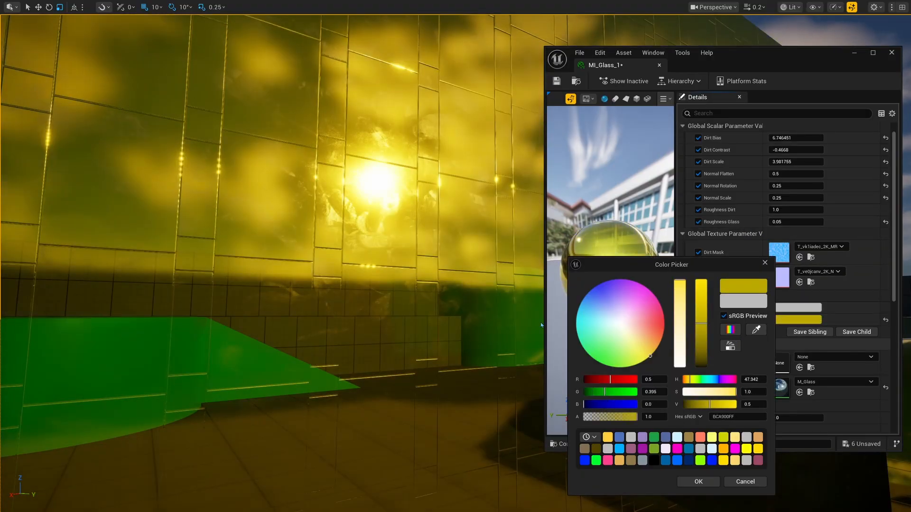
pyautogui.press('s')
pyautogui.moveTo(455, 256); pyautogui.dragTo(455, 313, button='right')
pyautogui.scroll(2, 455, 284)
pyautogui.moveTo(649, 356)
pyautogui.mouseDown()
pyautogui.moveTo(601, 349)
pyautogui.moveTo(617, 320)
pyautogui.moveTo(633, 337)
pyautogui.moveTo(656, 309)
pyautogui.moveTo(651, 329)
pyautogui.mouseUp()
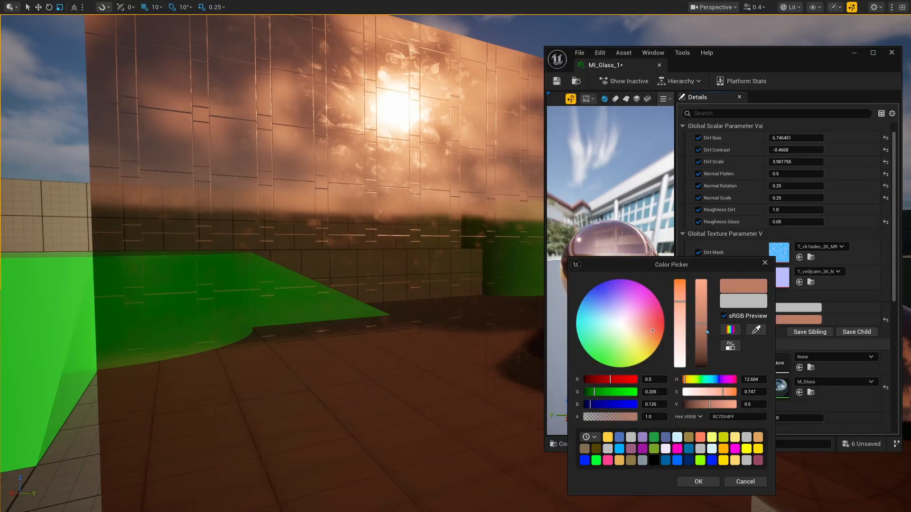
# - Try darkening the orange Glass Tint to a value of 0, and brighten it again
pyautogui.moveTo(707, 331); pyautogui.dragTo(697, 367)
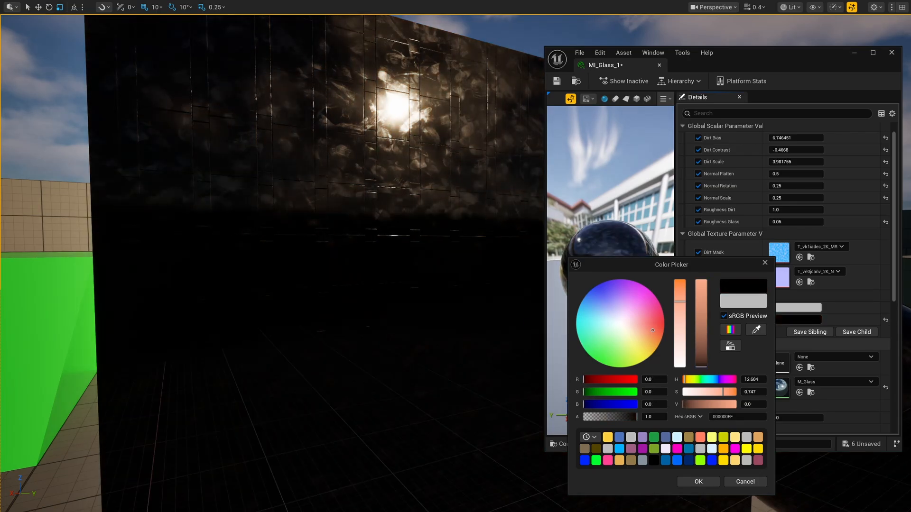
pyautogui.moveTo(455, 317)
pyautogui.mouseDown(button='right')
pyautogui.moveTo(446, 304)
pyautogui.moveTo(455, 316)
pyautogui.mouseUp(button='right')
pyautogui.press('s')
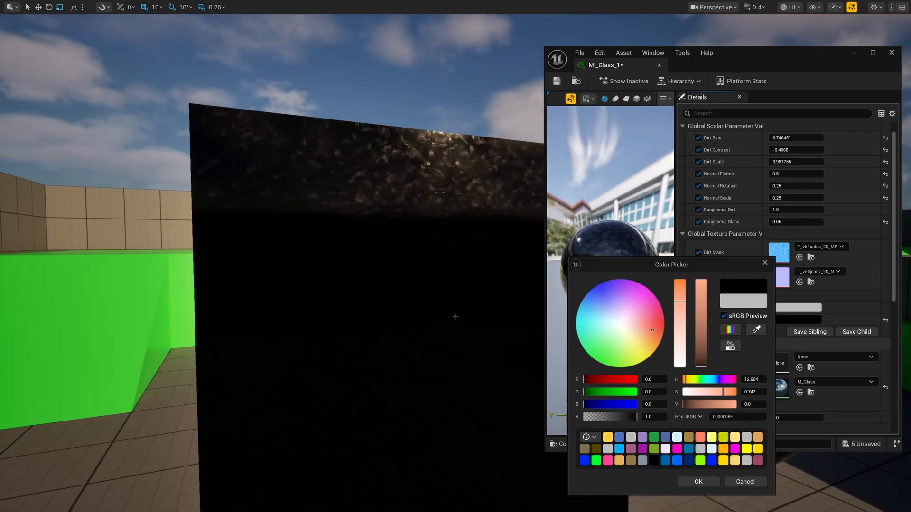
pyautogui.moveTo(702, 360); pyautogui.dragTo(705, 252)
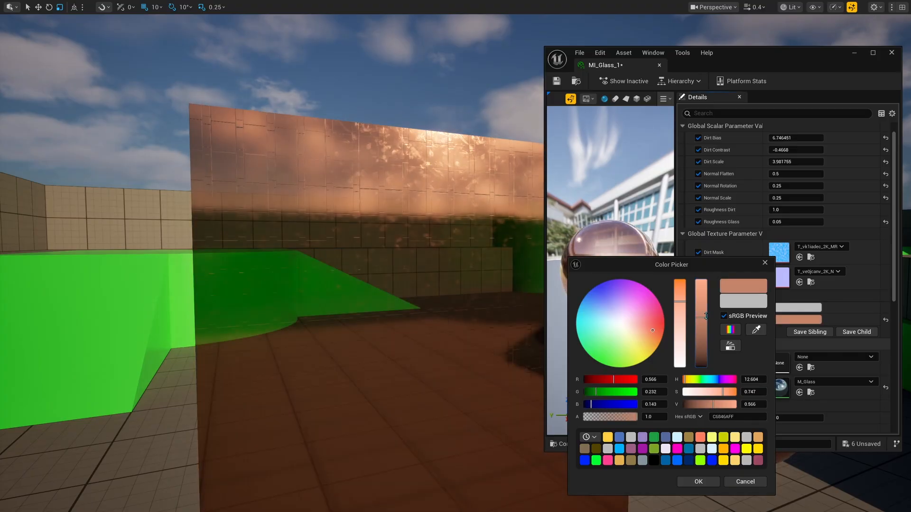
# - Set Glass Tint to a dark muted blue with hue about 238.5, saturation about 0.605 and value about 0.316
pyautogui.press('q')
pyautogui.moveTo(456, 257); pyautogui.dragTo(479, 223, button='right')
pyautogui.moveTo(704, 291); pyautogui.dragTo(680, 289)
pyautogui.moveTo(635, 327); pyautogui.dragTo(606, 303)
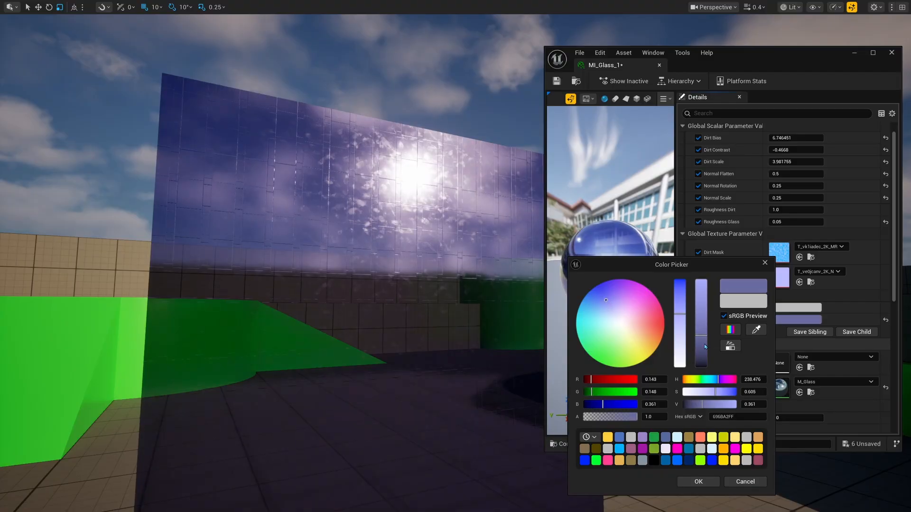
pyautogui.moveTo(705, 346); pyautogui.dragTo(695, 372)
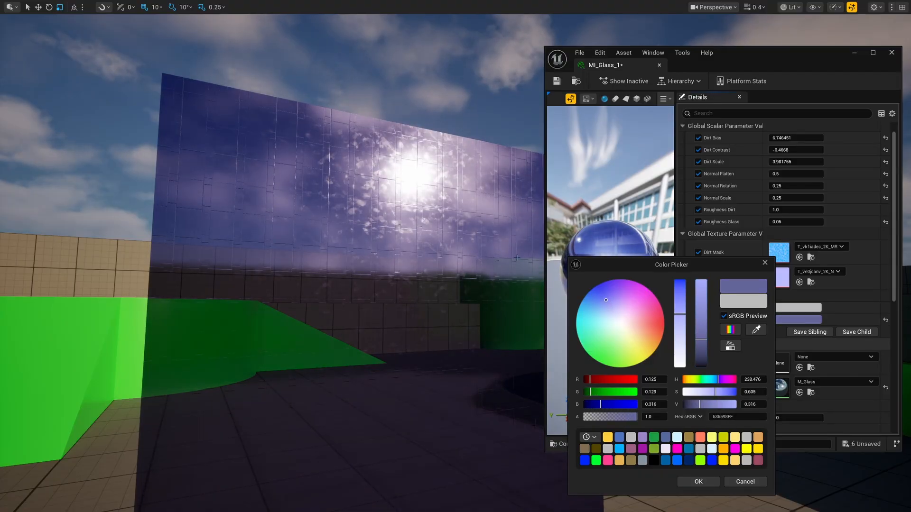
pyautogui.click(698, 481)
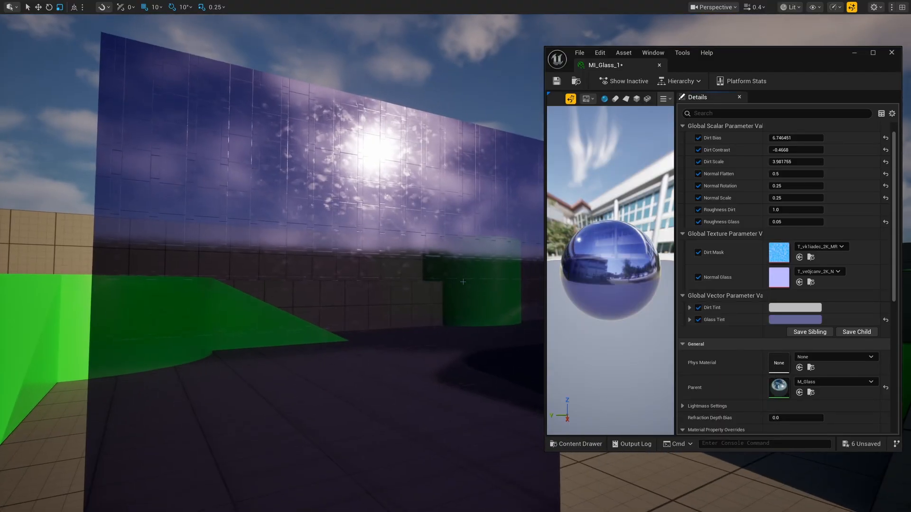
# - Brighten the blue Glass Tint to a value of 1.0 while viewing the glass sphere in the level
pyautogui.press('d')
pyautogui.press('w')
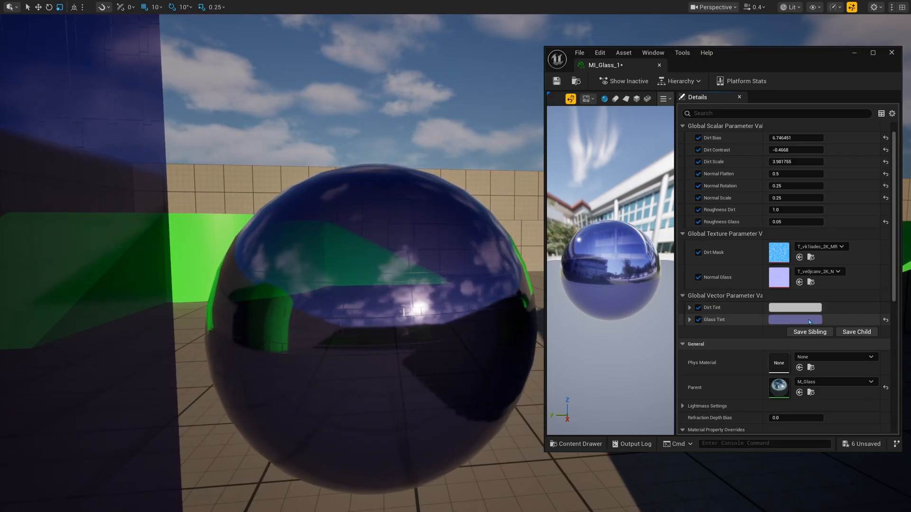
pyautogui.click(789, 320)
pyautogui.moveTo(736, 339); pyautogui.dragTo(733, 257)
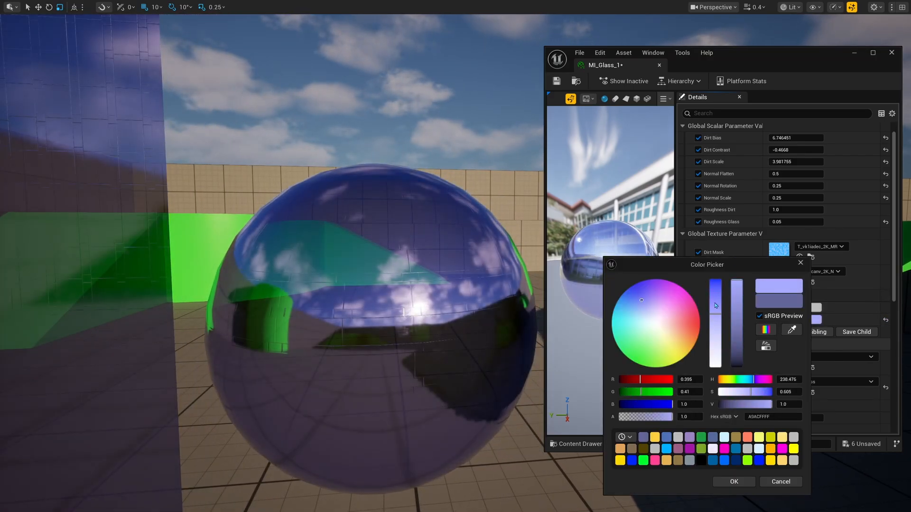
pyautogui.moveTo(716, 305)
pyautogui.mouseDown()
pyautogui.moveTo(716, 358)
pyautogui.moveTo(715, 287)
pyautogui.moveTo(717, 315)
pyautogui.mouseUp()
pyautogui.click(735, 480)
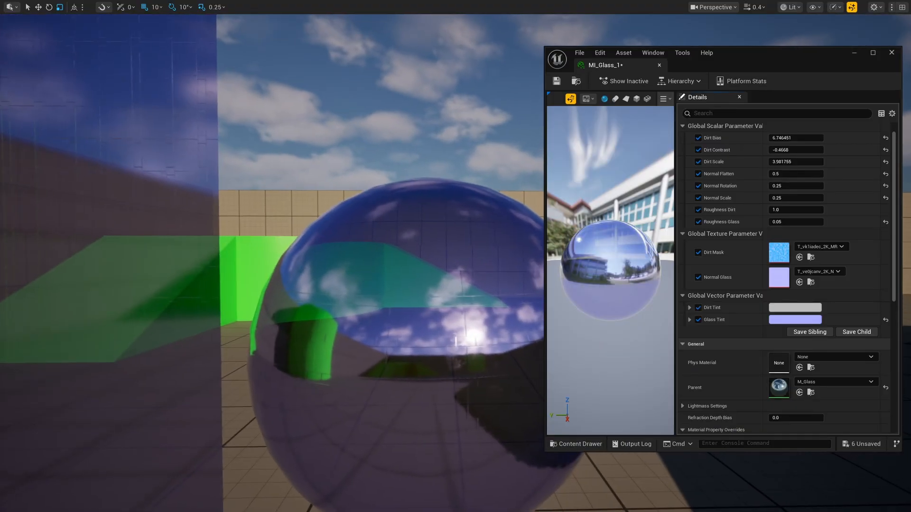
# - Examine the reflections and refraction of the blue glass on the sphere and the panel from several positions
pyautogui.press('a')
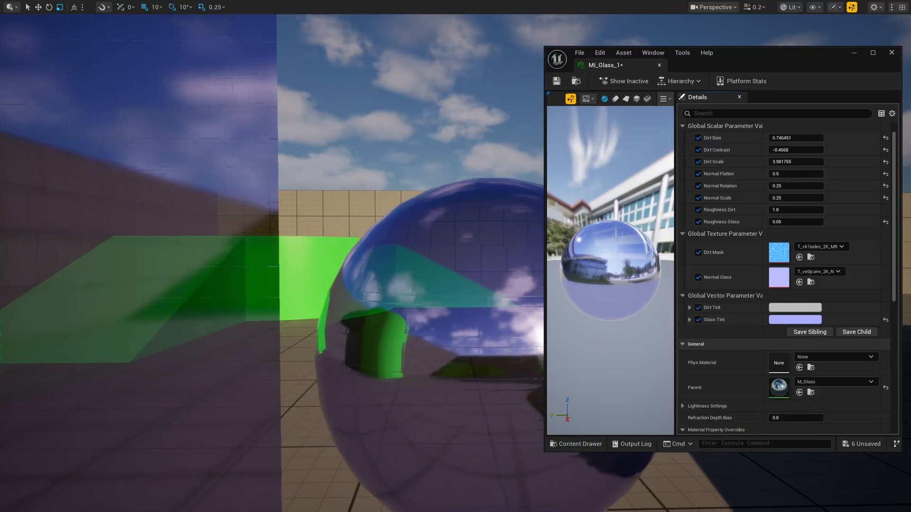
pyautogui.press('d')
pyautogui.scroll(-2, 274, 263)
pyautogui.press('a')
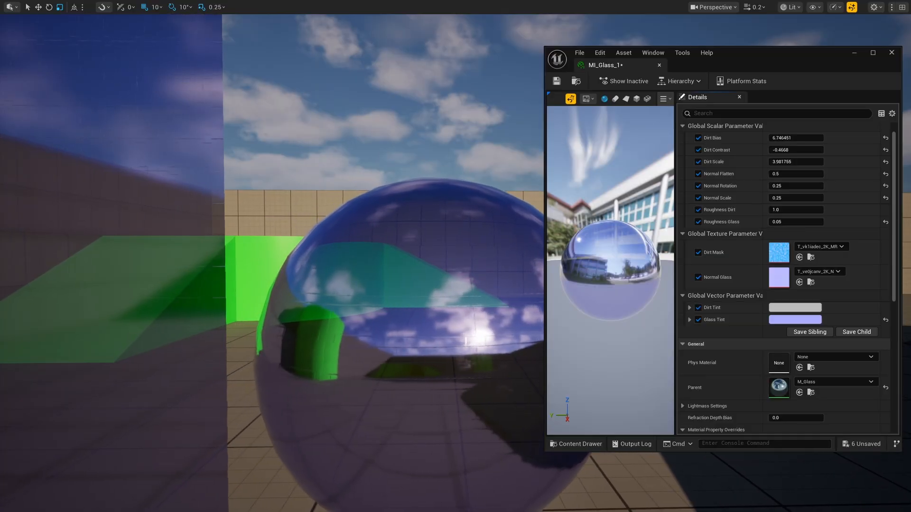
pyautogui.press('d')
pyautogui.press('a')
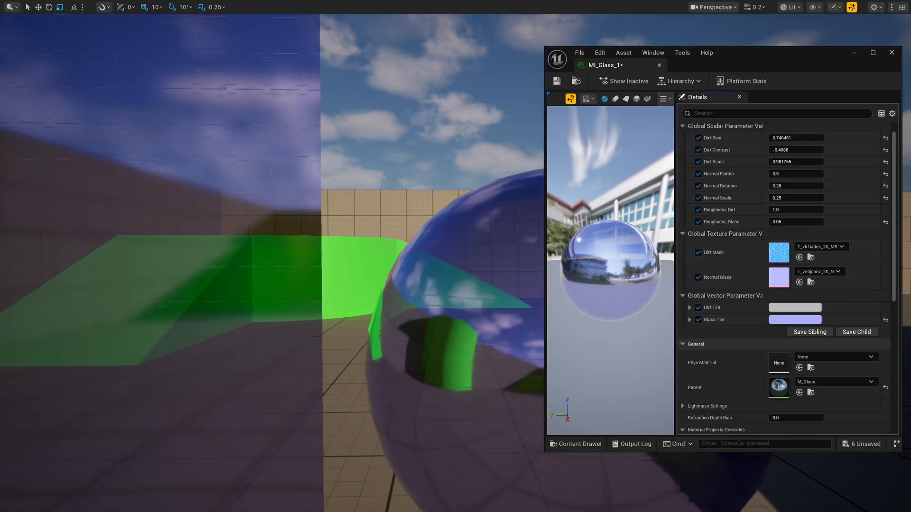
pyautogui.press('d')
pyautogui.press('a')
pyautogui.press('d')
pyautogui.press('d')
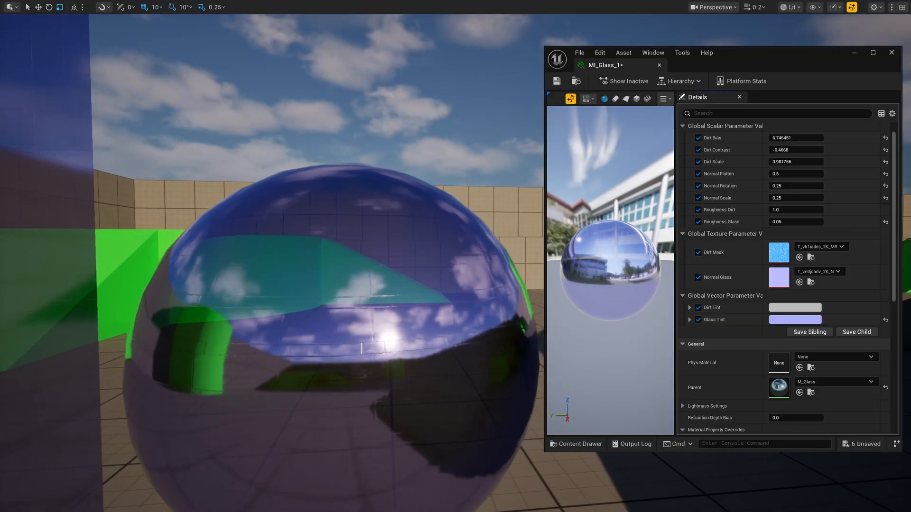
pyautogui.press('a')
pyautogui.press('s')
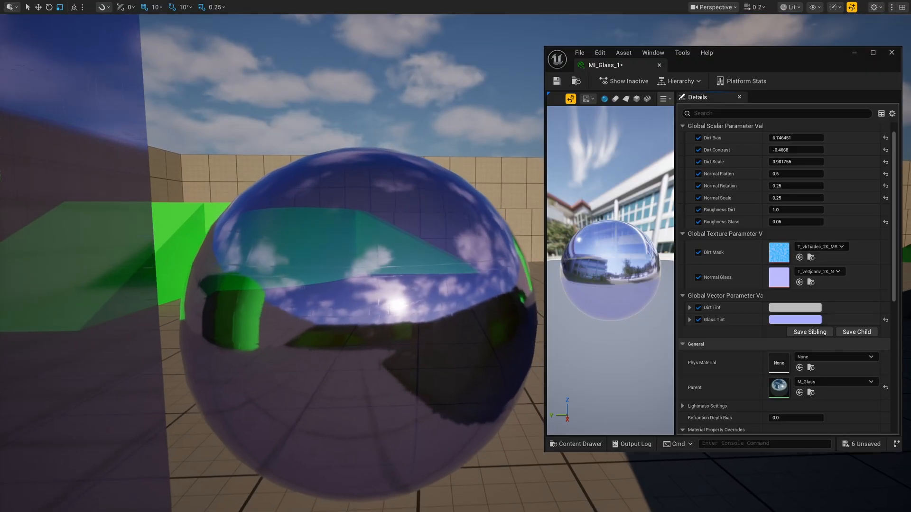
# - Open the parent material M_Glass and inspect the 1.0, 1.52 and Fresnel nodes of its refraction Lerp
pyautogui.doubleClick(779, 387)
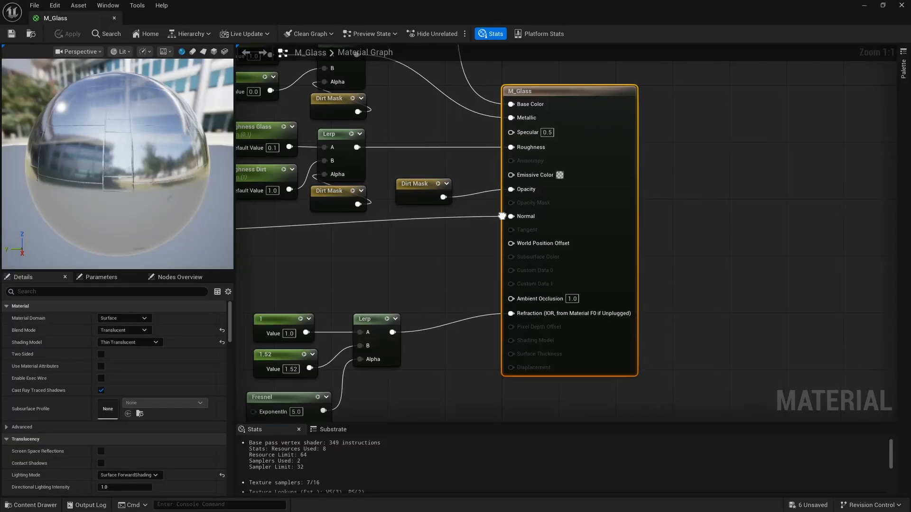
pyautogui.moveTo(425, 338); pyautogui.dragTo(557, 211, button='right')
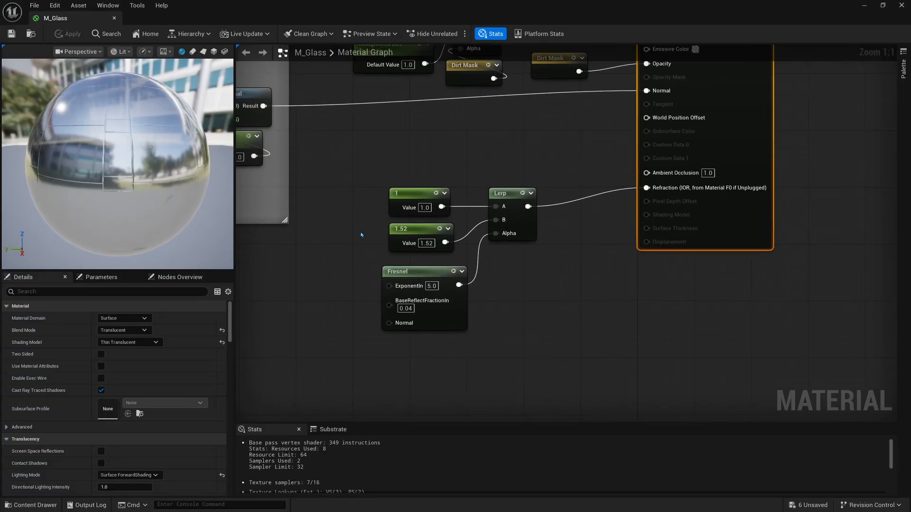
pyautogui.click(411, 230)
pyautogui.moveTo(441, 252); pyautogui.dragTo(441, 249)
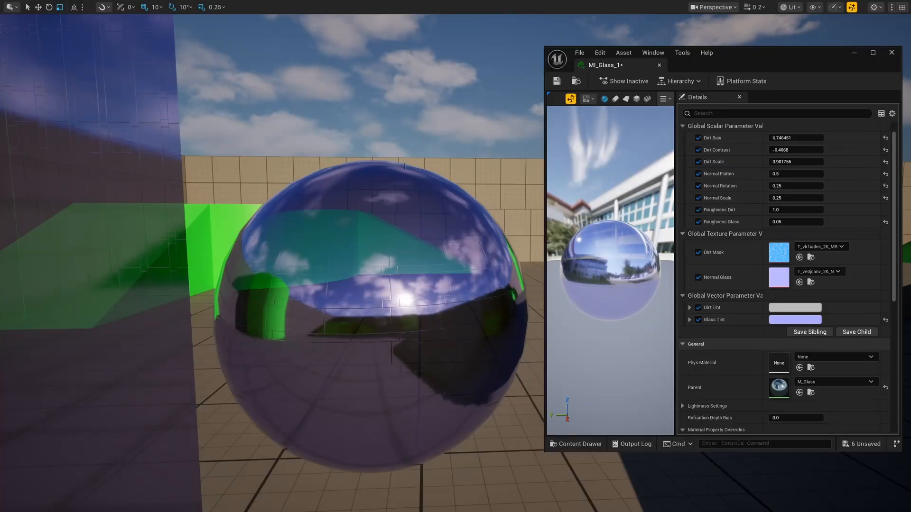
# - Try the Two Sided override on MI_Glass_1, compare the panel and sphere, and switch Two Sided off again
pyautogui.press('s')
pyautogui.moveTo(443, 162); pyautogui.dragTo(66, 189, button='right')
pyautogui.press('w')
pyautogui.scroll(2, 180, 175)
pyautogui.press('s')
pyautogui.moveTo(758, 68); pyautogui.dragTo(769, 65)
pyautogui.scroll(-5, 724, 374)
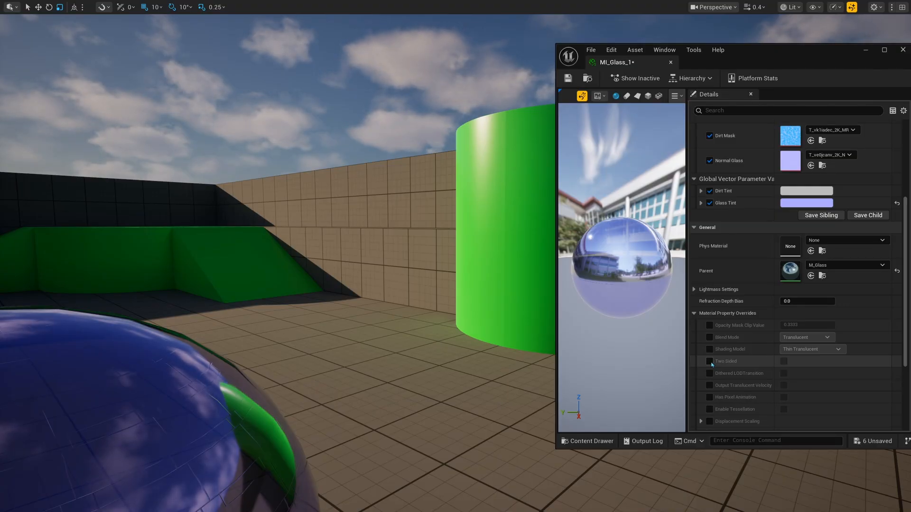
pyautogui.click(783, 361)
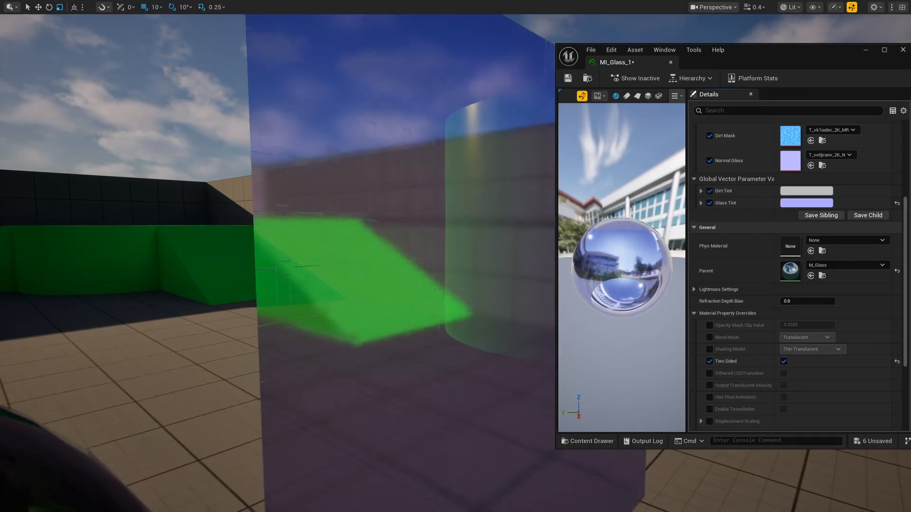
pyautogui.moveTo(427, 216); pyautogui.dragTo(545, 187, button='right')
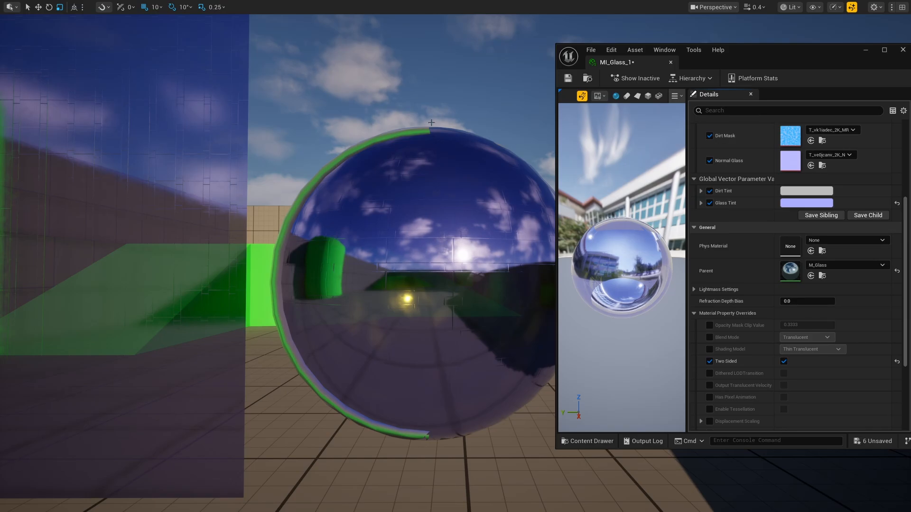
pyautogui.click(783, 361)
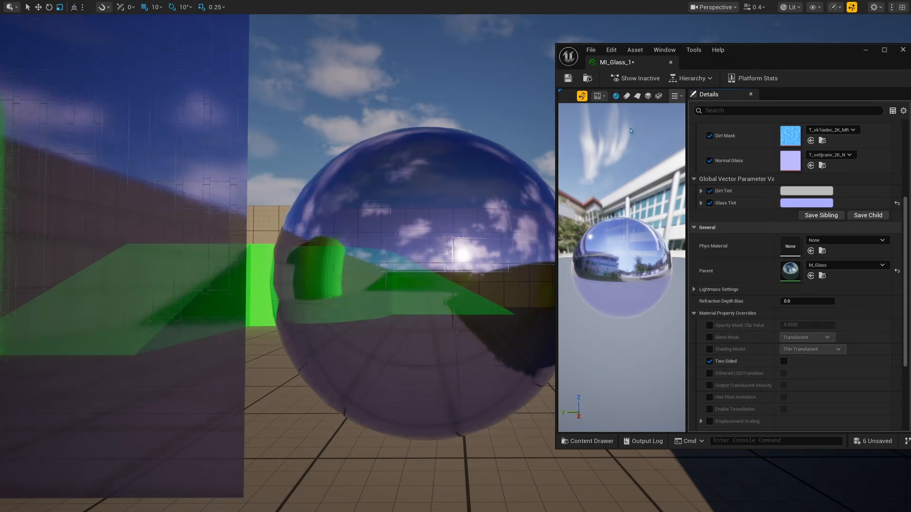
# - Minimize the MI_Glass_1 editor, enlarge the Content Browser slightly, and frame the whole glass panel and sphere in the level
pyautogui.click(865, 50)
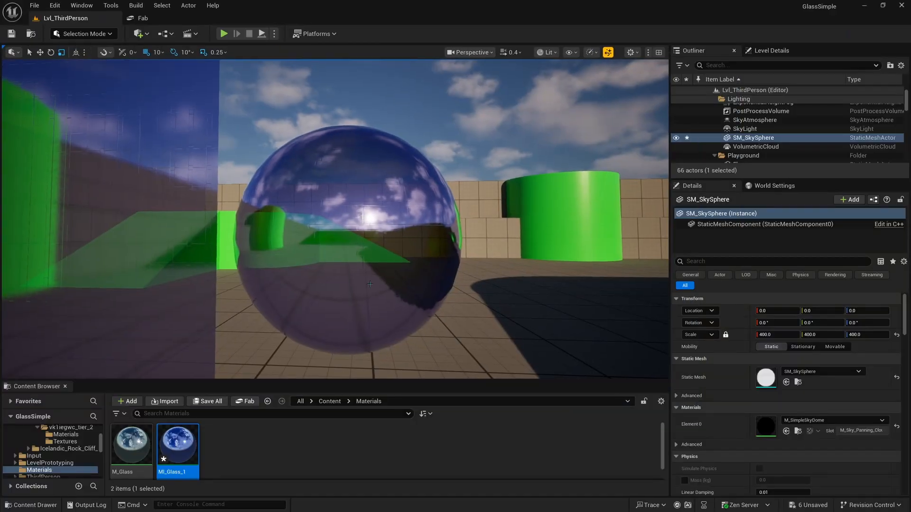
pyautogui.moveTo(321, 379); pyautogui.dragTo(321, 362)
pyautogui.moveTo(321, 285); pyautogui.dragTo(267, 322, button='right')
pyautogui.press('s')
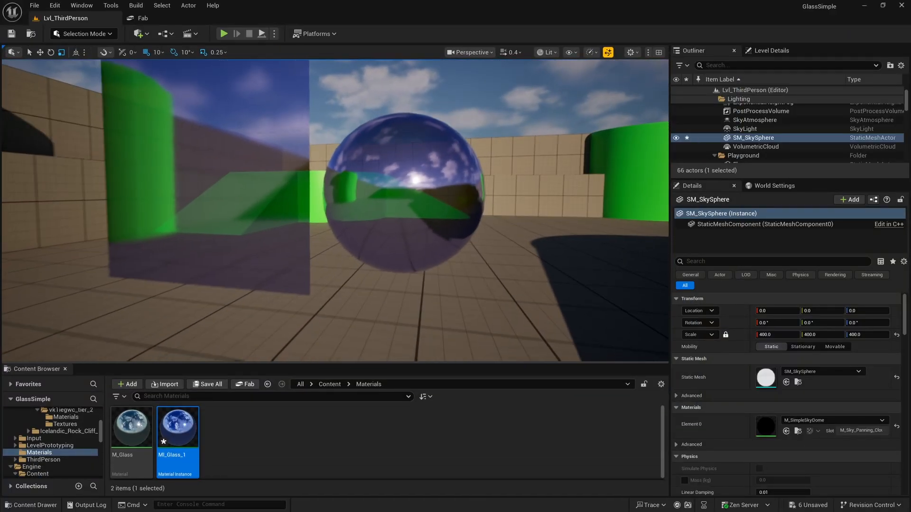
# - Create a child material instance from MI_Glass_1 and name it MI_Glass_1_TwoSided
pyautogui.rightClick(184, 441)
pyautogui.click(210, 476)
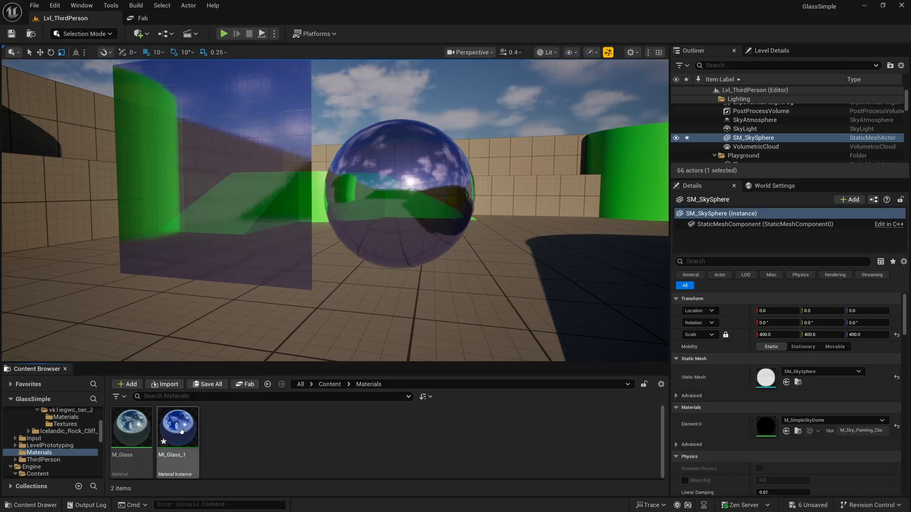
pyautogui.rightClick(177, 429)
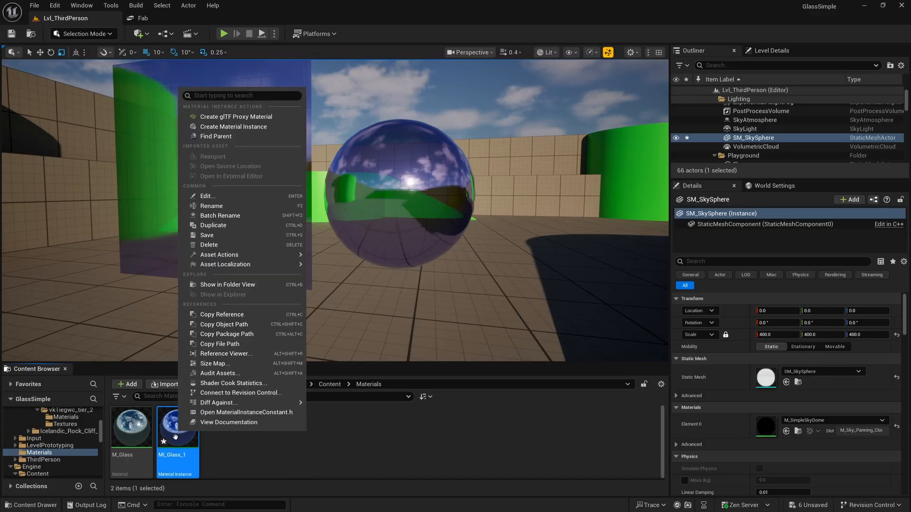
pyautogui.click(247, 126)
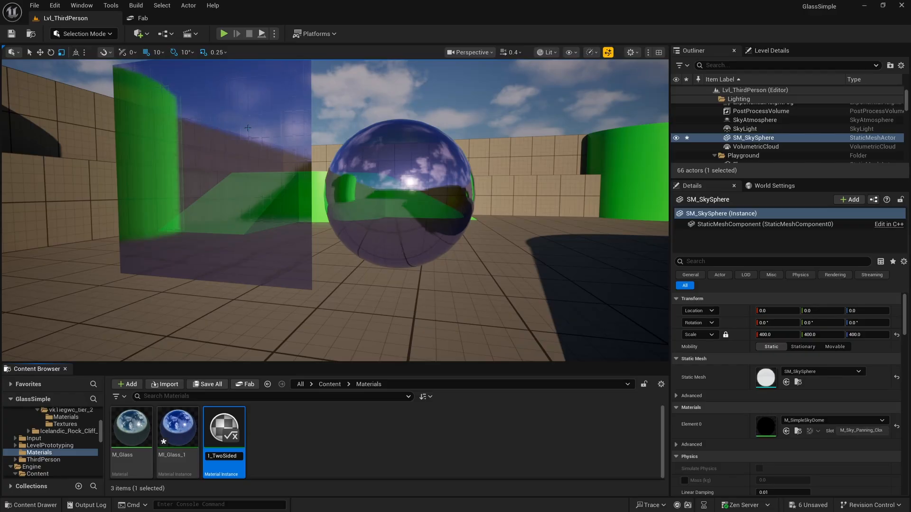
pyautogui.press('Return')
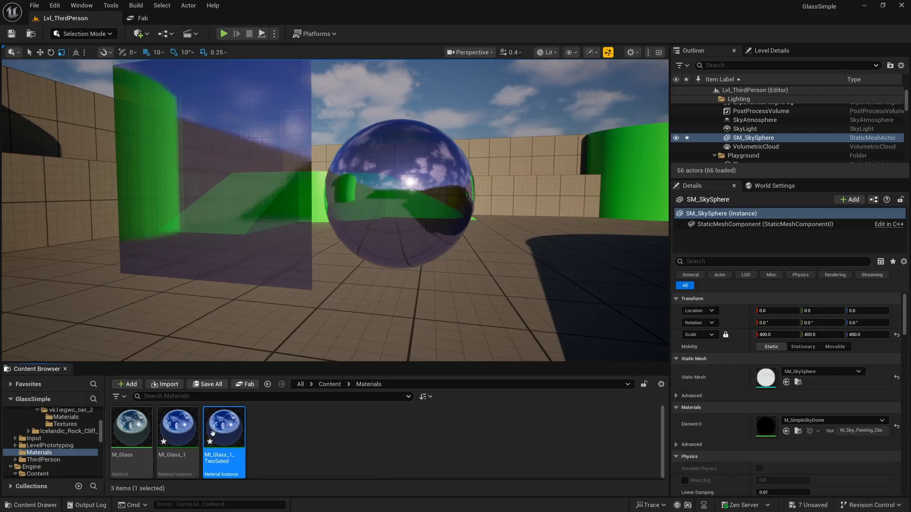
pyautogui.click(177, 434)
pyautogui.click(140, 457)
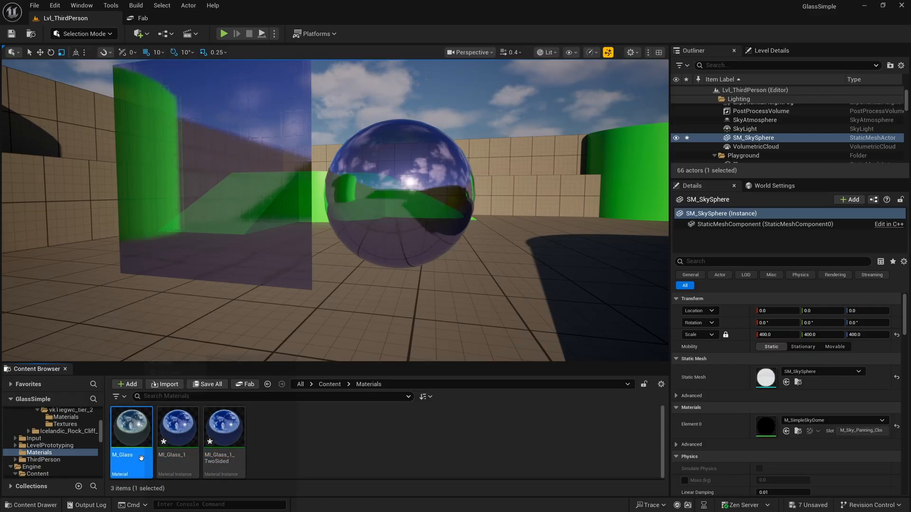
pyautogui.click(270, 450)
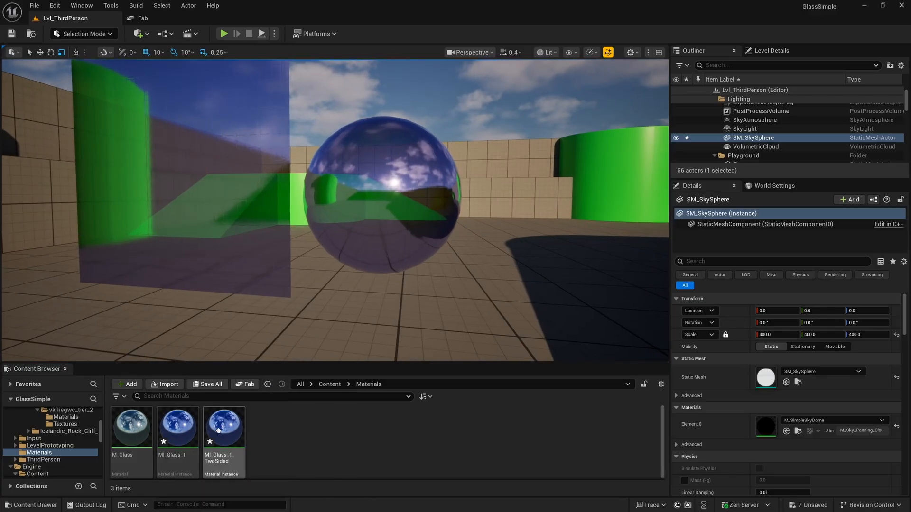
# - Reopen MI_Glass_1, remove its Two Sided override, and save the instance
pyautogui.click(215, 427)
pyautogui.doubleClick(176, 426)
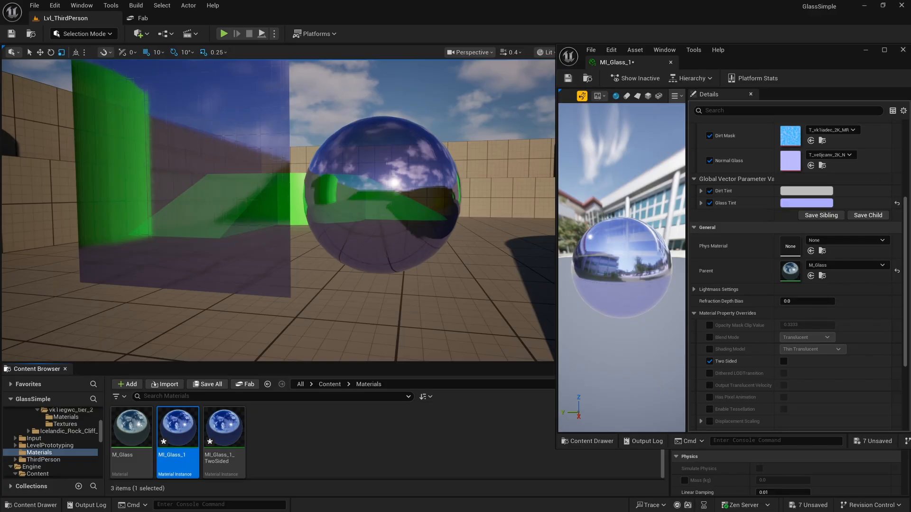
pyautogui.moveTo(909, 110); pyautogui.dragTo(734, 55)
pyautogui.click(598, 63)
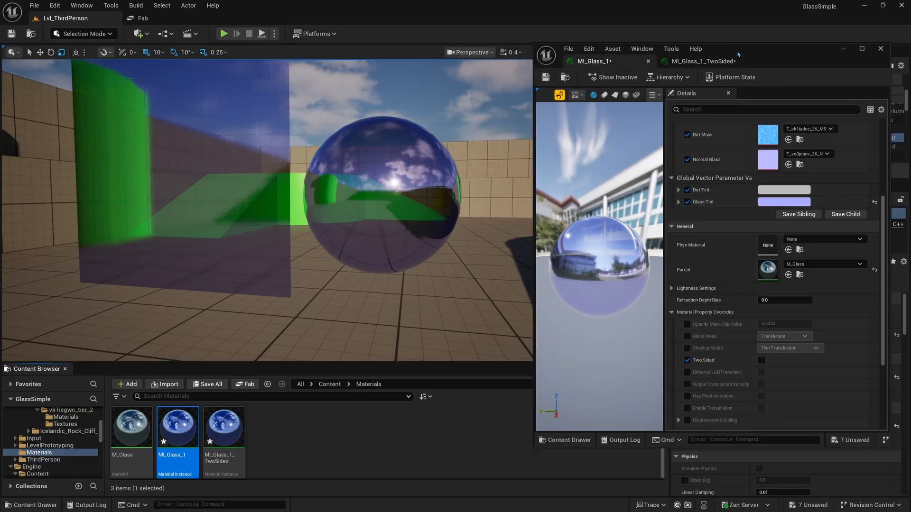
pyautogui.moveTo(616, 49); pyautogui.dragTo(545, 47)
pyautogui.click(615, 358)
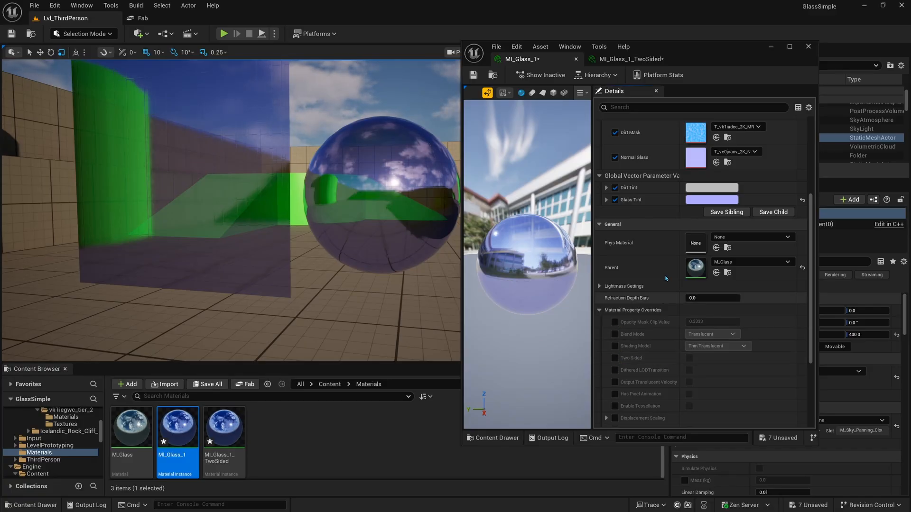
pyautogui.scroll(5, 661, 181)
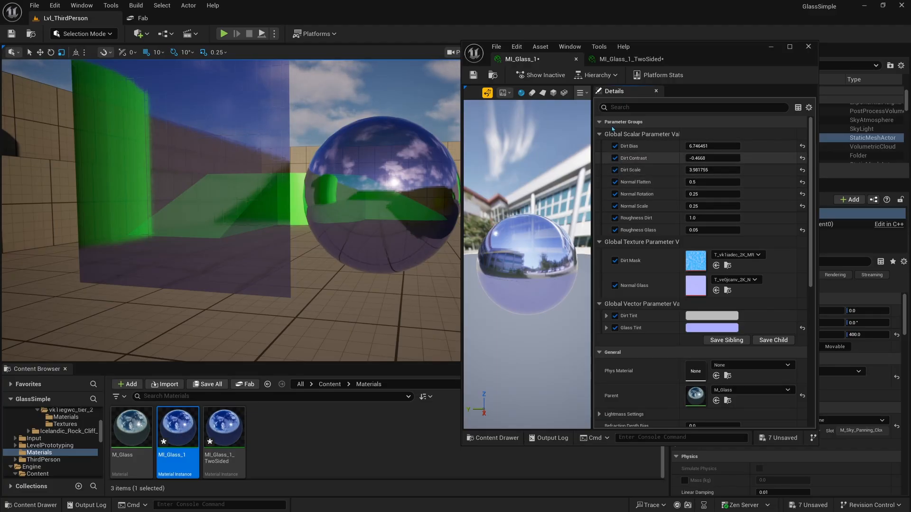
pyautogui.click(476, 77)
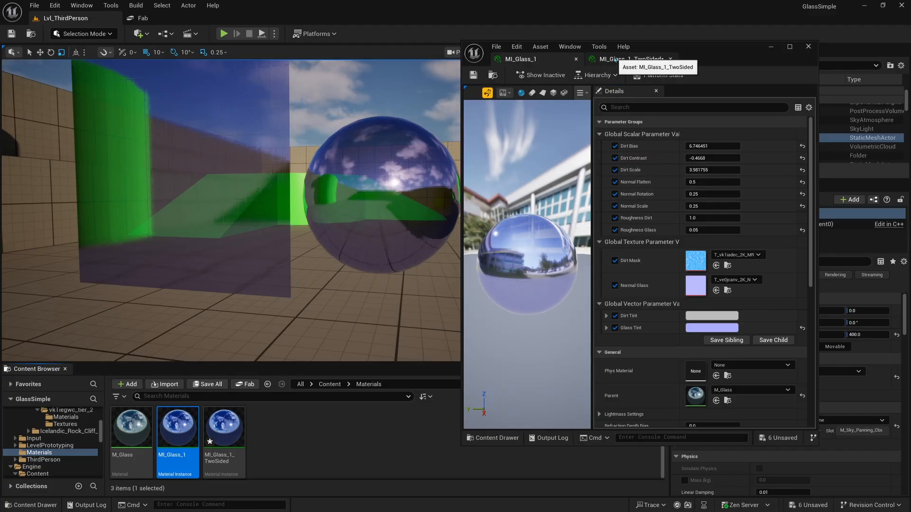
# - Override the Two Sided property in MI_Glass_1_TwoSided and enable it
pyautogui.click(637, 61)
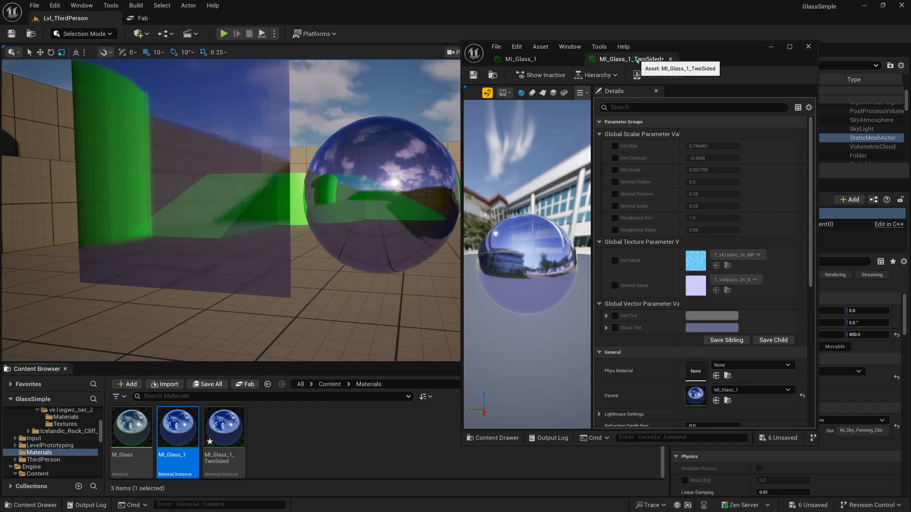
pyautogui.scroll(-4, 614, 293)
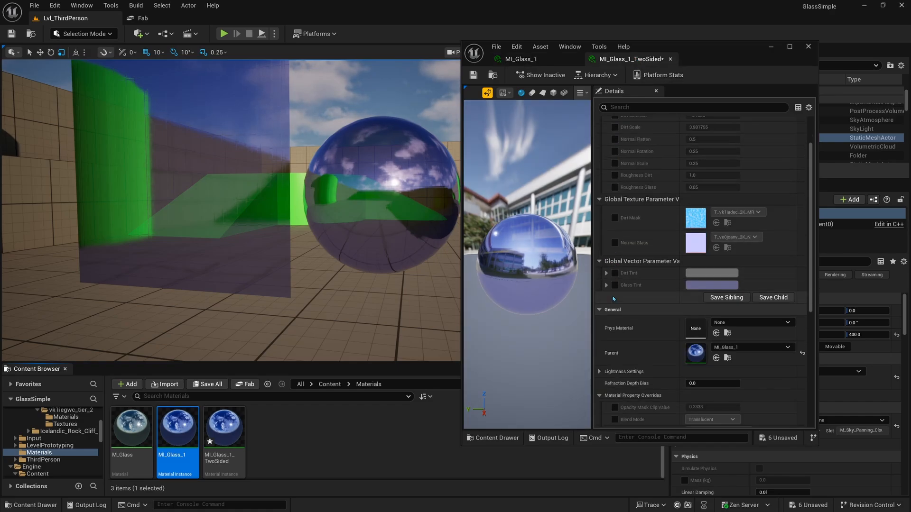
pyautogui.scroll(4, 617, 218)
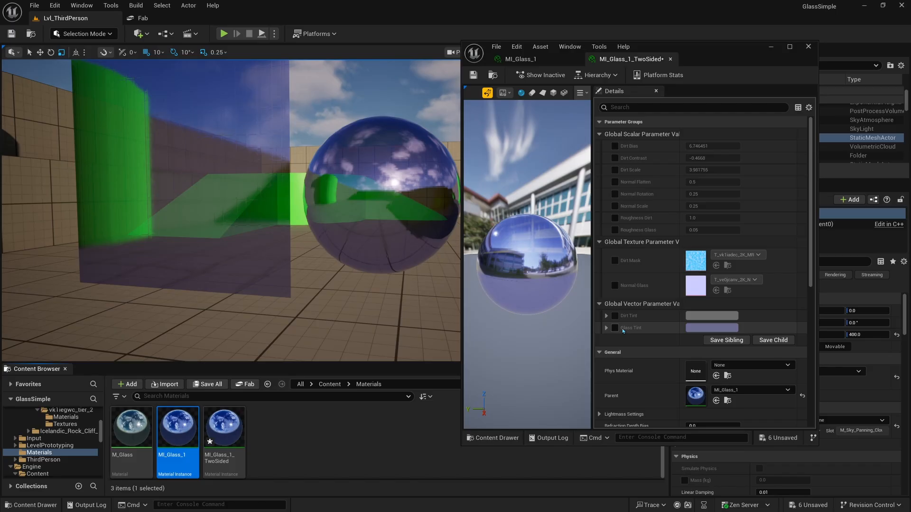
pyautogui.scroll(-3, 619, 335)
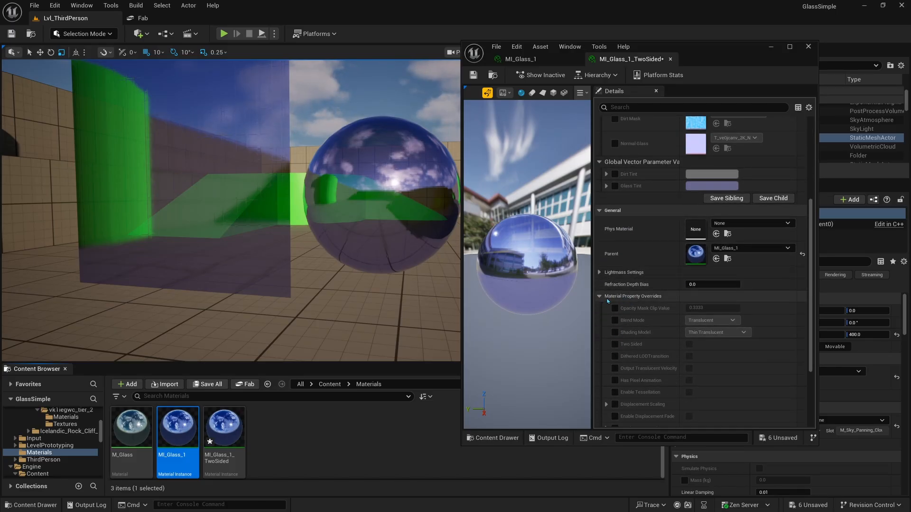
pyautogui.click(615, 345)
pyautogui.click(689, 345)
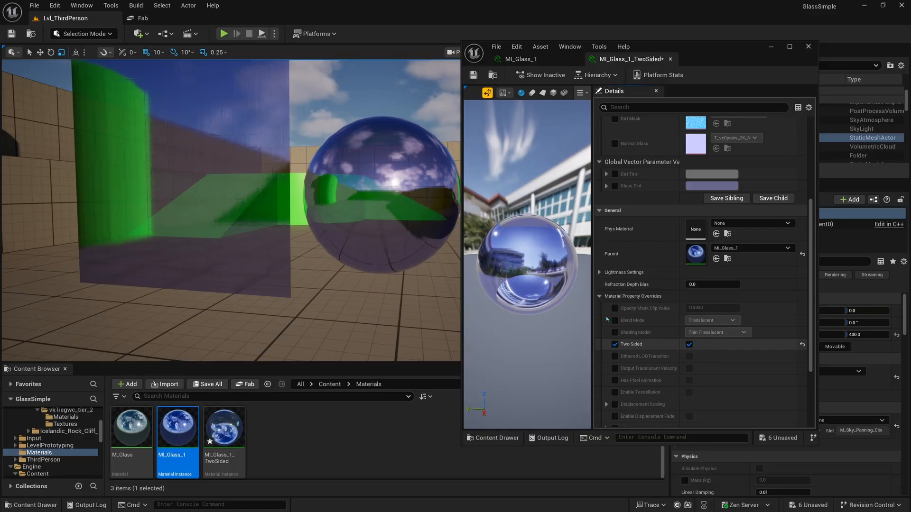
# - Apply MI_Glass_1_TwoSided to the glass panel in the level and compare it with the sphere
pyautogui.click(216, 417)
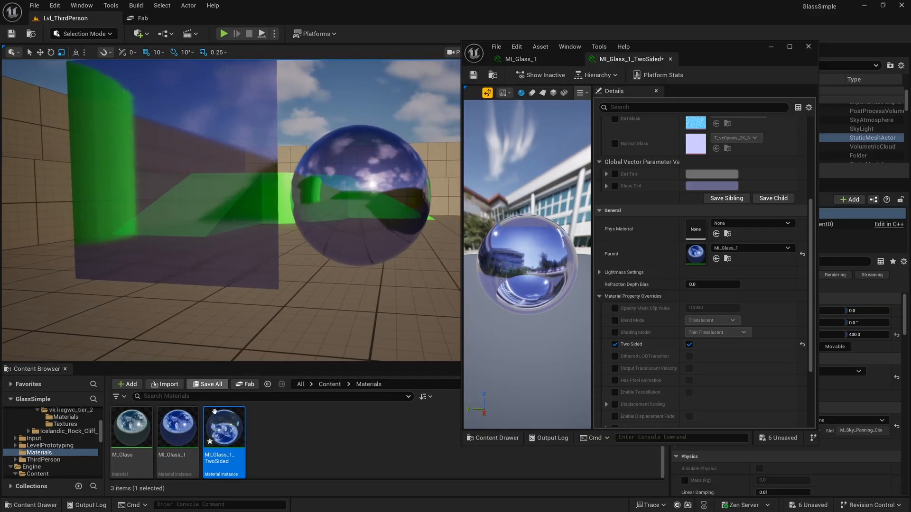
pyautogui.moveTo(228, 442); pyautogui.dragTo(216, 209)
pyautogui.moveTo(366, 244); pyautogui.dragTo(209, 242, button='right')
pyautogui.moveTo(299, 240); pyautogui.dragTo(228, 270, button='right')
pyautogui.click(299, 241)
pyautogui.moveTo(299, 240); pyautogui.dragTo(323, 190, button='right')
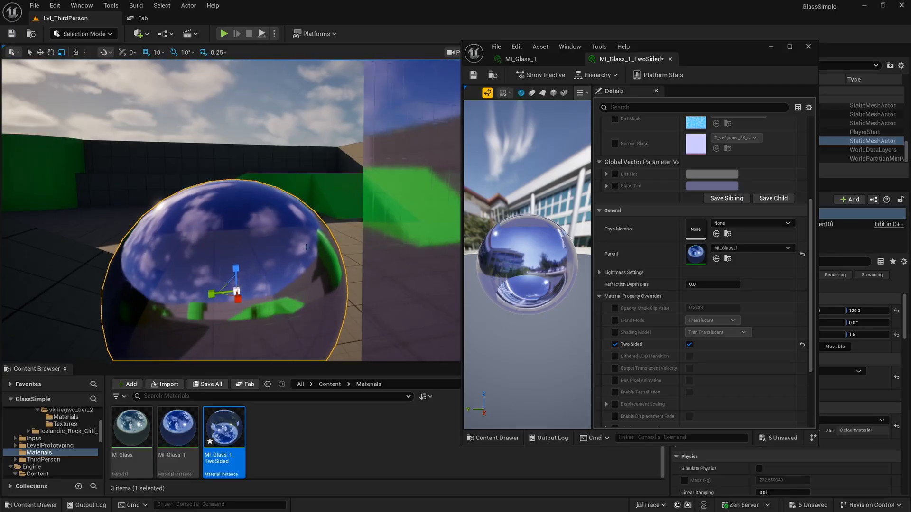
pyautogui.click(771, 46)
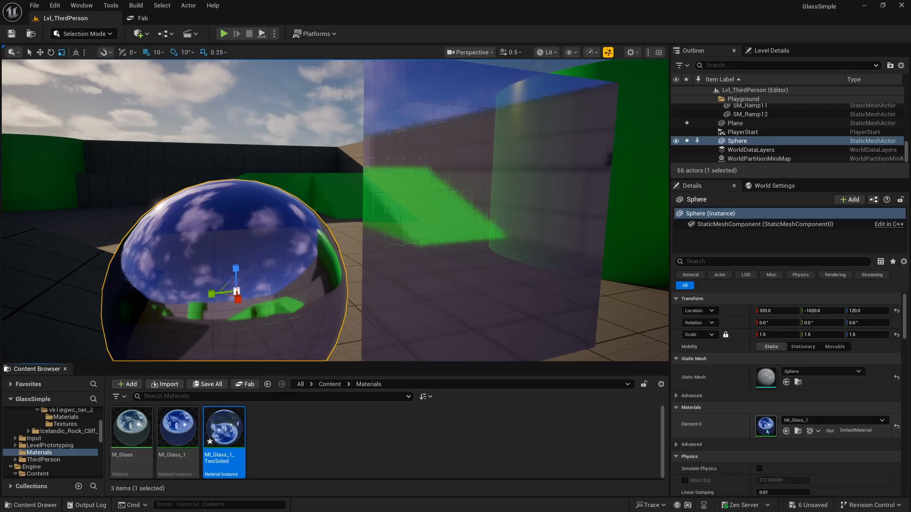
pyautogui.click(304, 109)
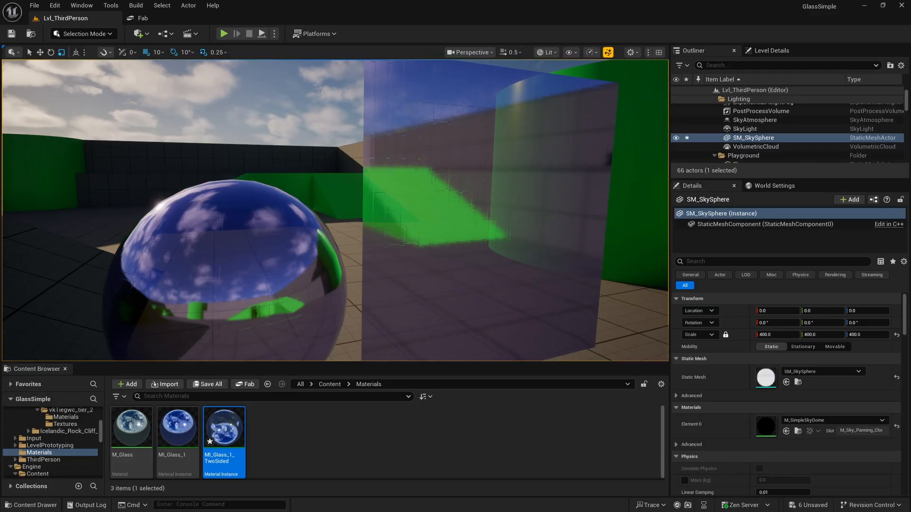
pyautogui.moveTo(304, 109); pyautogui.dragTo(455, 133, button='right')
pyautogui.scroll(2, 334, 211)
# - Open the sphere's MI_Glass_1 material instance and change its Glass Tint to a saturated red
pyautogui.click(467, 209)
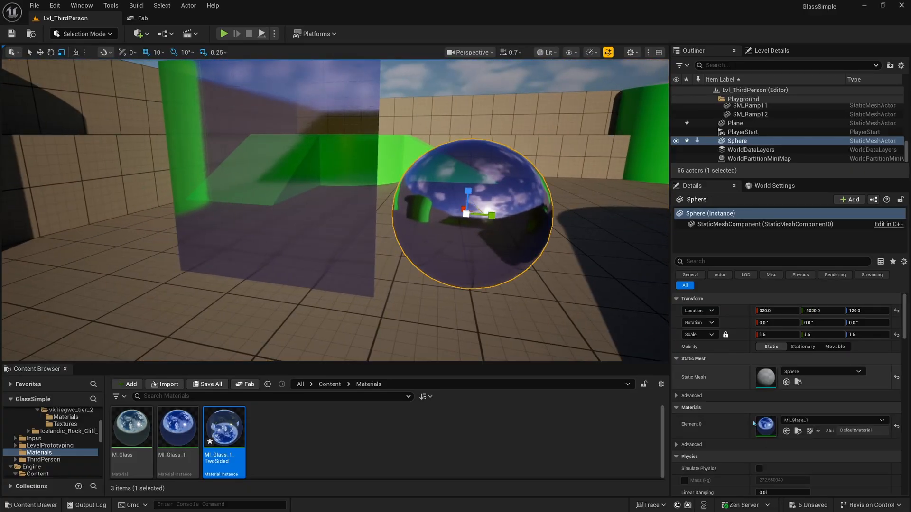
pyautogui.doubleClick(772, 425)
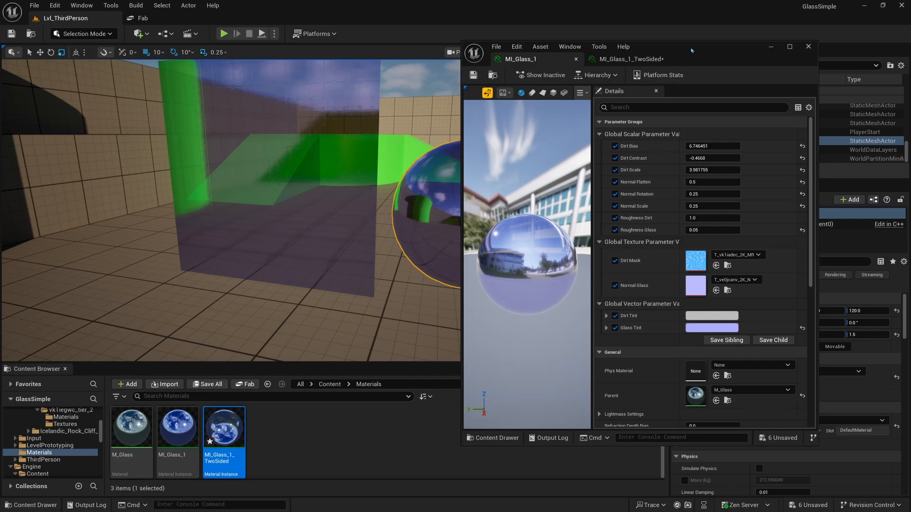
pyautogui.moveTo(691, 50); pyautogui.dragTo(748, 53)
pyautogui.click(771, 332)
pyautogui.click(660, 325)
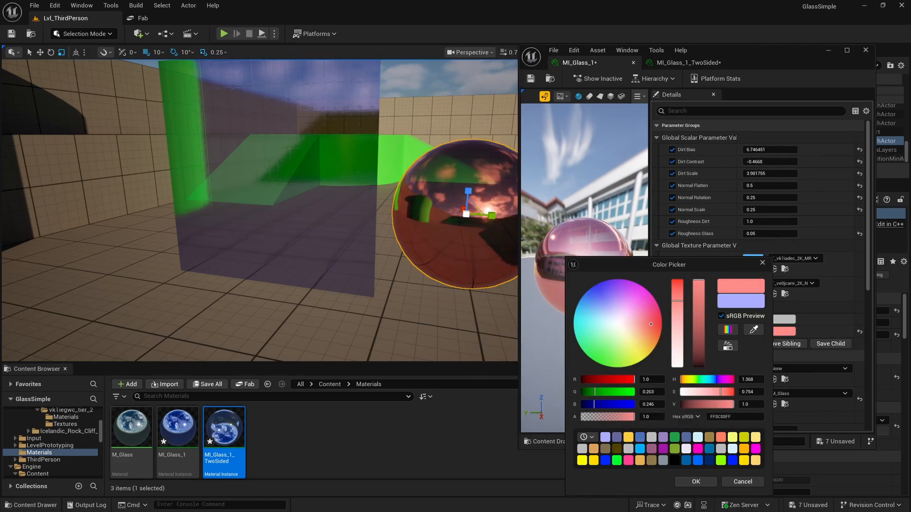
pyautogui.click(683, 481)
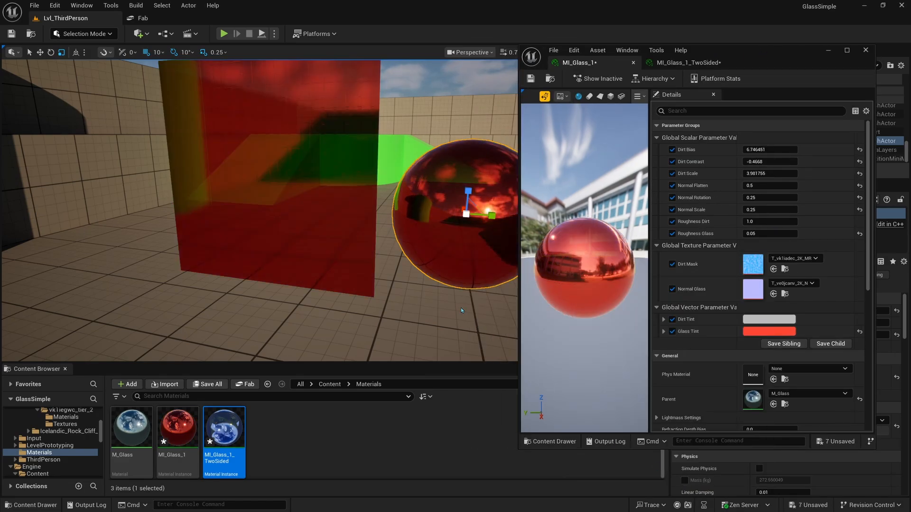
# - Examine the tinted glass panel up close for its reflections and the scene behind it
pyautogui.moveTo(459, 308); pyautogui.dragTo(482, 289, button='right')
pyautogui.click(263, 186)
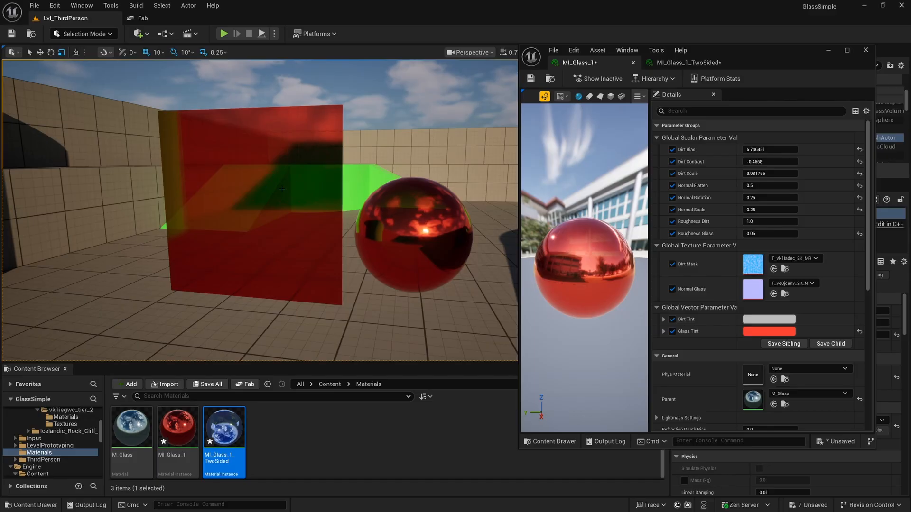
pyautogui.moveTo(282, 189); pyautogui.dragTo(276, 315, button='right')
pyautogui.click(282, 189)
pyautogui.press('w')
pyautogui.scroll(-1, 271, 156)
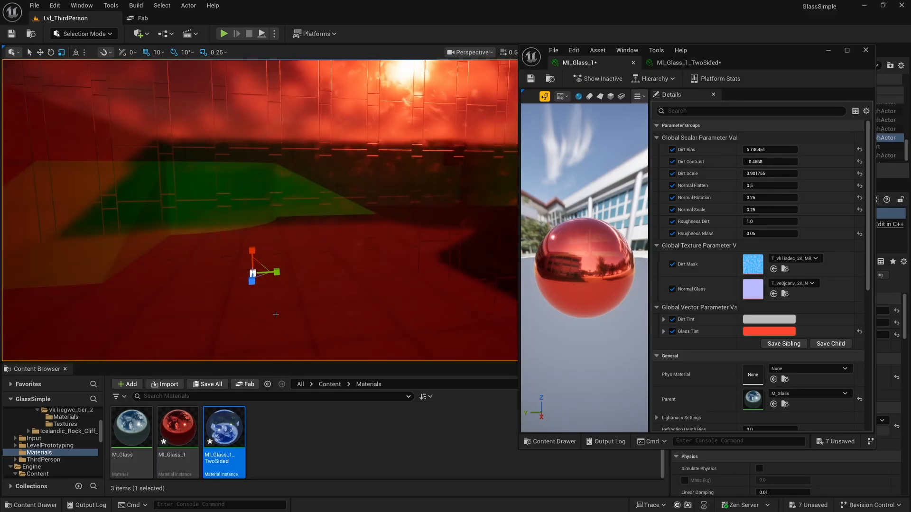
# - Back away from the glass and compare the inherited tint on the panel with the sphere's tint
pyautogui.click(179, 431)
pyautogui.press('s')
pyautogui.moveTo(279, 256); pyautogui.dragTo(308, 268, button='right')
pyautogui.moveTo(359, 132)
pyautogui.mouseDown(button='right')
pyautogui.moveTo(384, 128)
pyautogui.moveTo(356, 131)
pyautogui.mouseUp(button='right')
pyautogui.click(384, 128)
pyautogui.press('d')
pyautogui.click(386, 189)
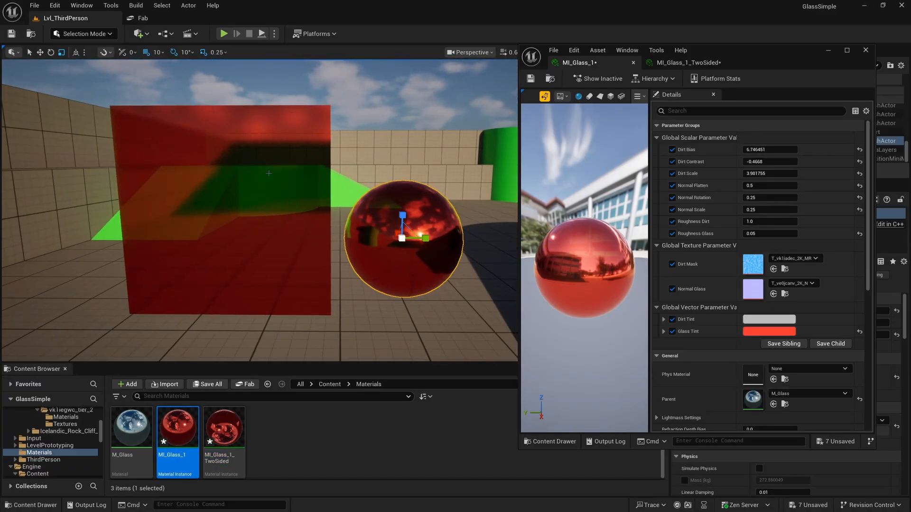
pyautogui.click(298, 203)
pyautogui.click(376, 213)
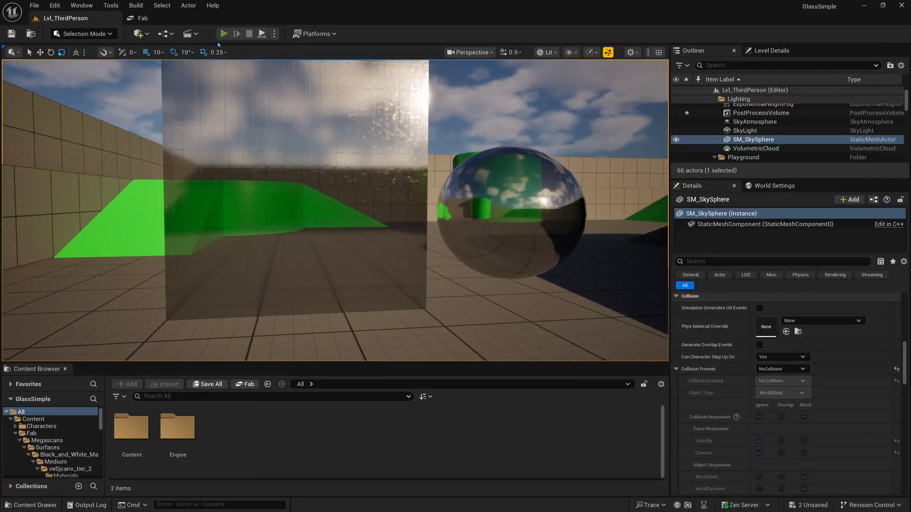
# - Play the level, run the character up to the glass panel, inspect the reflections full screen, and stop playing
pyautogui.click(224, 33)
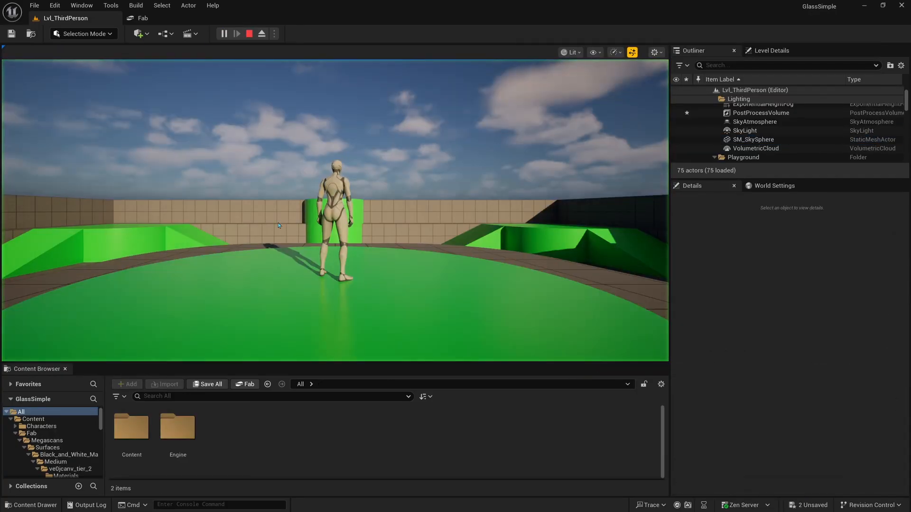
pyautogui.press('w')
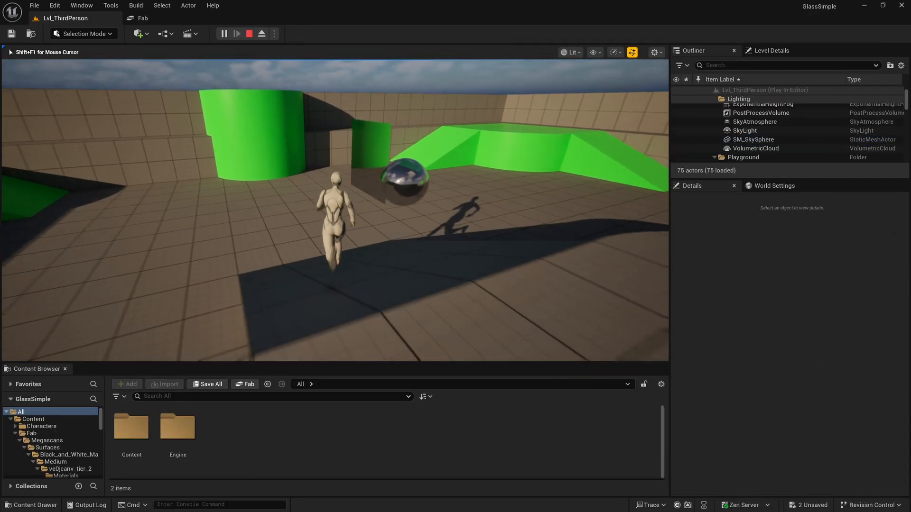
pyautogui.press('d')
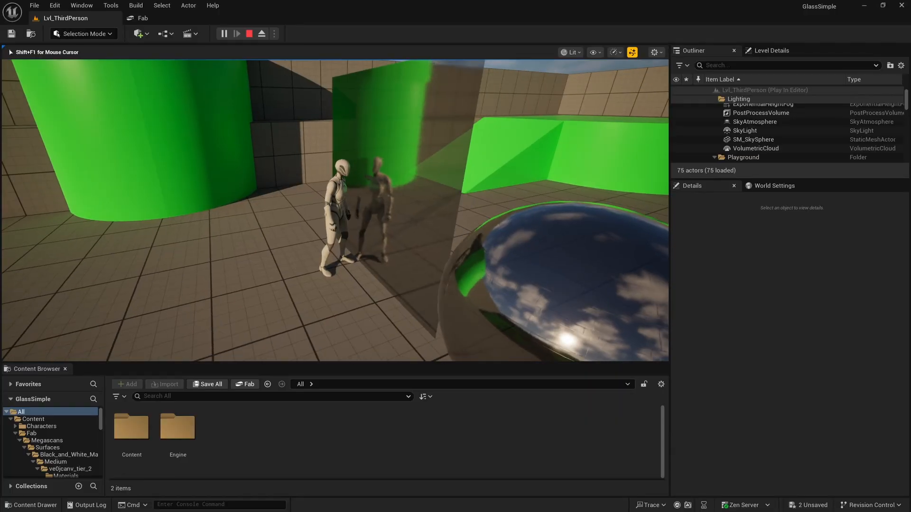
pyautogui.press('F11')
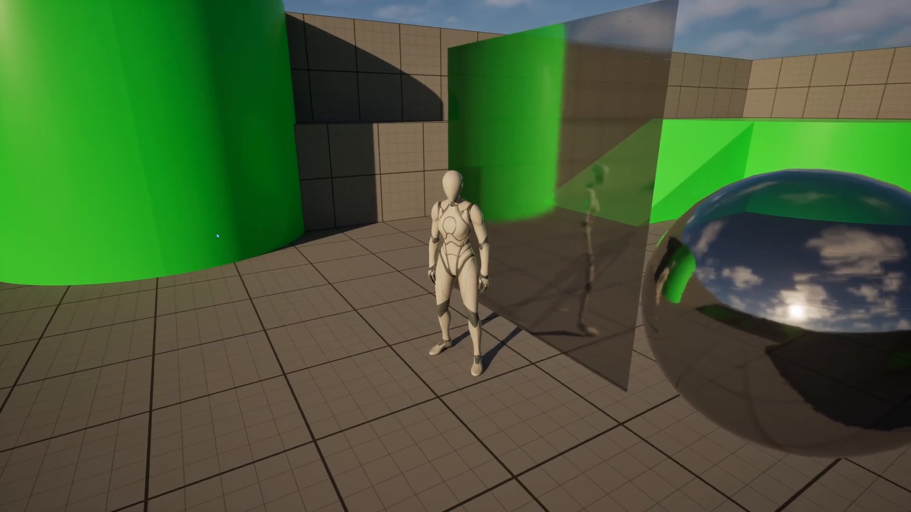
pyautogui.press('Escape')
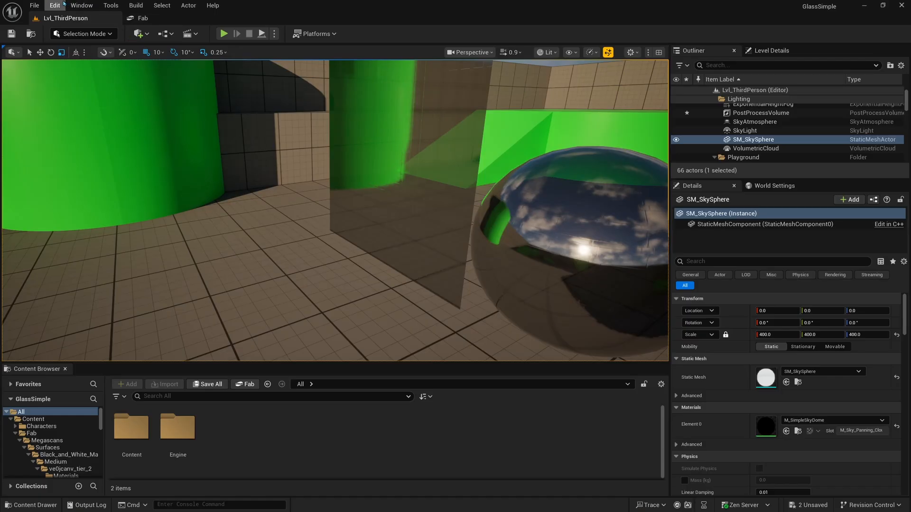
# - Search the Project Settings for "raytracing" and enable Support Hardware Ray Tracing
pyautogui.click(63, 5)
pyautogui.click(78, 154)
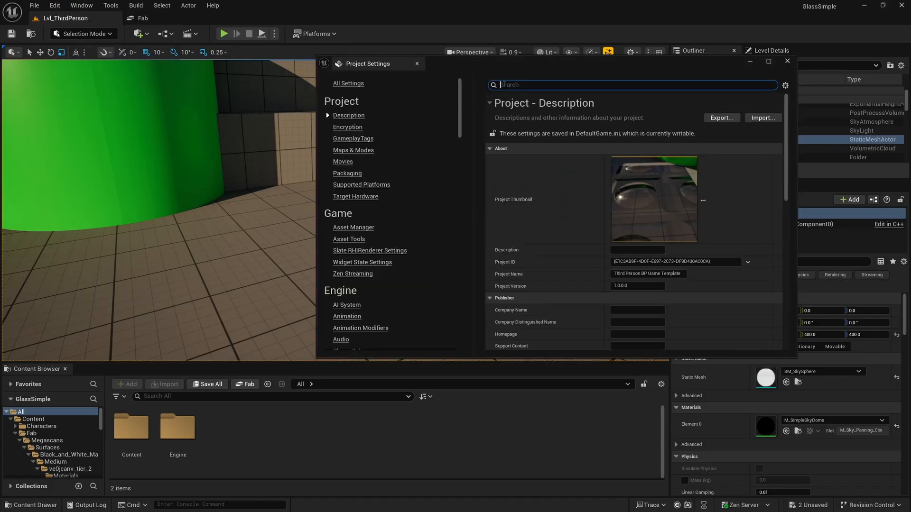
pyautogui.click(503, 84)
pyautogui.write('raytracing')
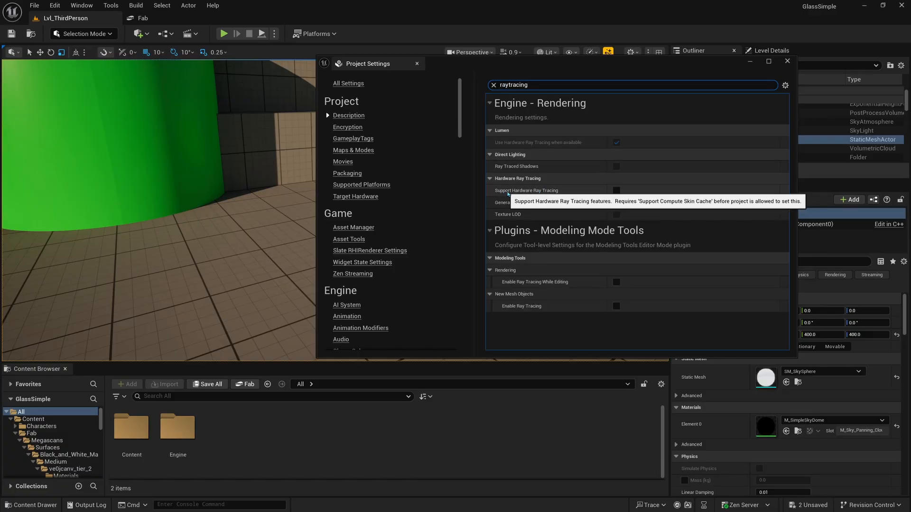
pyautogui.click(617, 192)
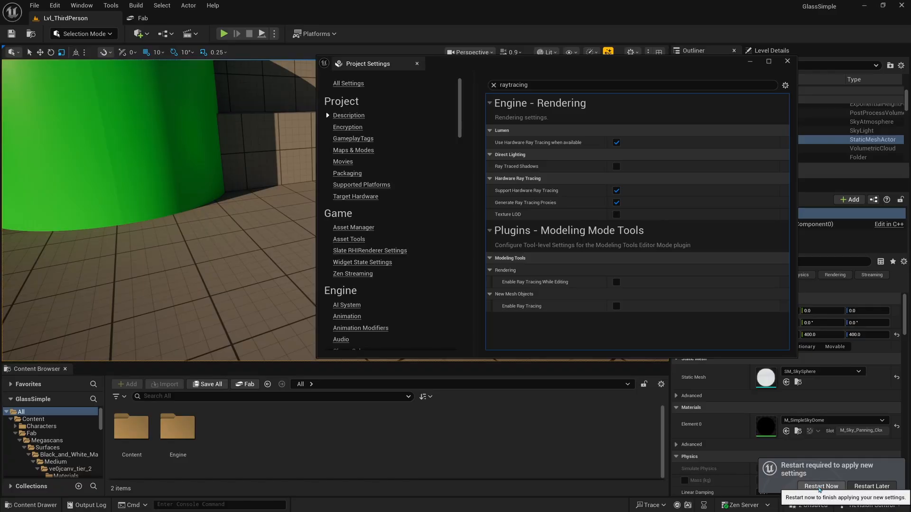
# - Restart the editor, applying the M_Glass changes and saving MI_Glass_1, M_Glass and PostProcessVolume
pyautogui.click(820, 487)
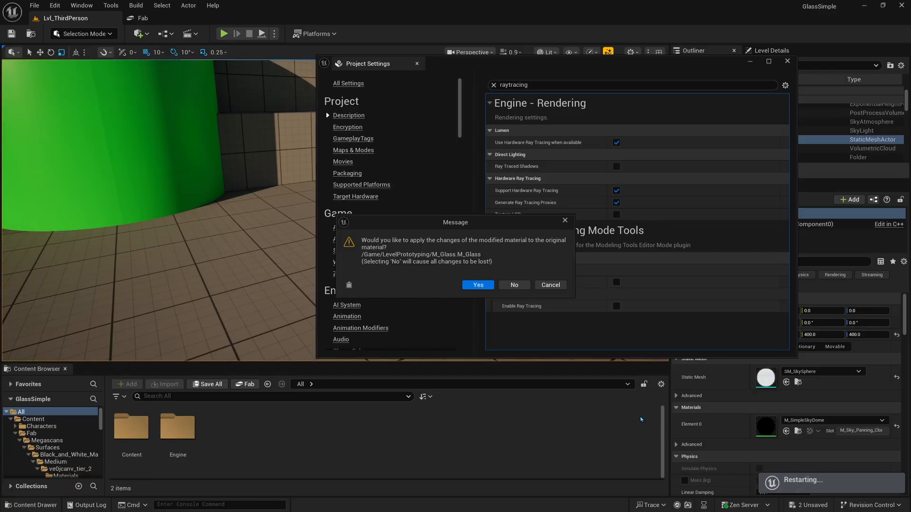
pyautogui.click(477, 285)
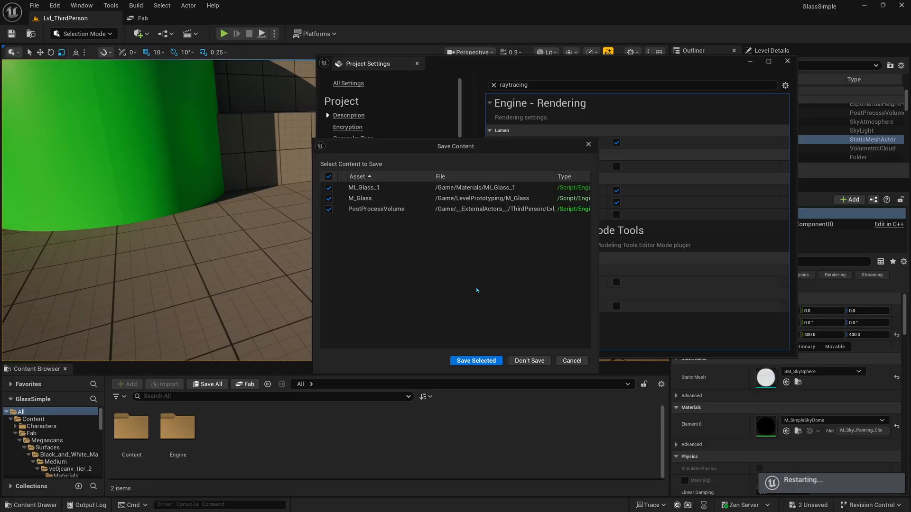
pyautogui.click(477, 361)
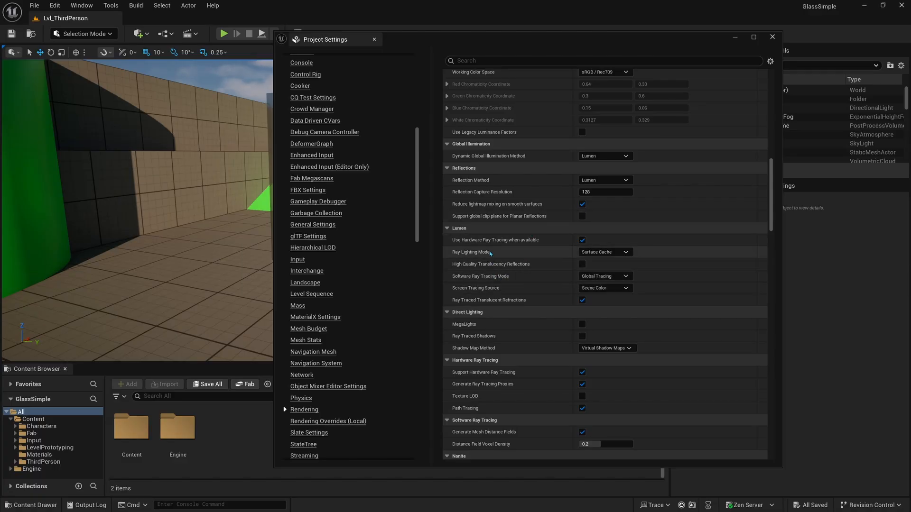
# - Set Lumen's Ray Lighting Mode to Hit Lighting for Reflections and enable High Quality Translucency Reflections in the project's rendering settings
pyautogui.moveTo(473, 255)
pyautogui.moveTo(616, 257)
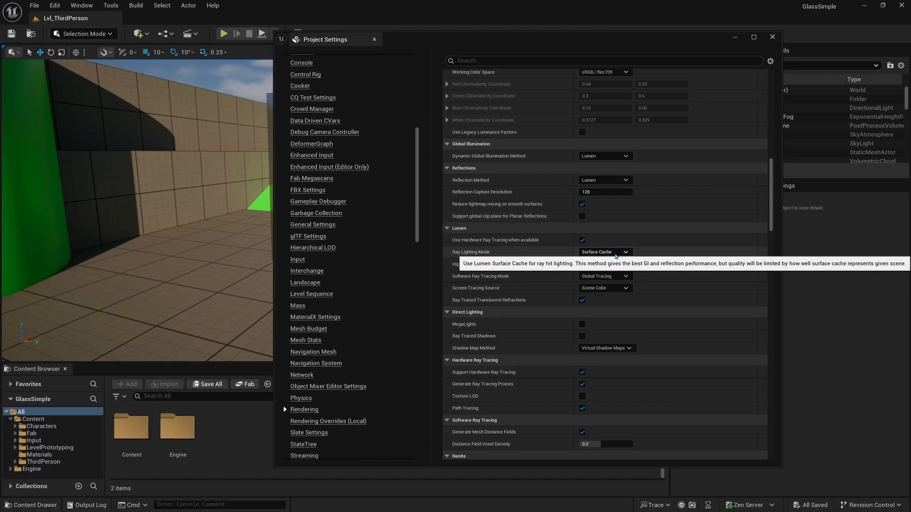
pyautogui.click(616, 254)
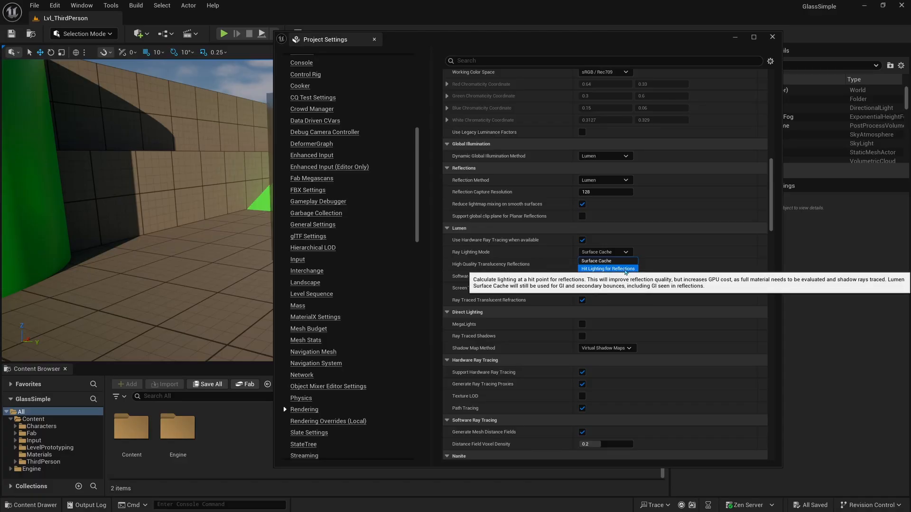
pyautogui.click(626, 269)
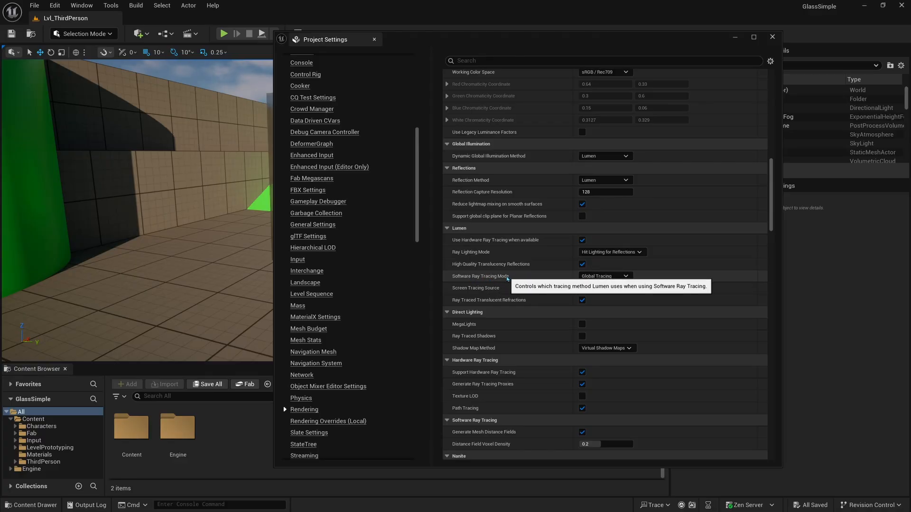
# - Set Lumen's Software Ray Tracing Mode to Detail Tracing and close the Project Settings
pyautogui.click(606, 277)
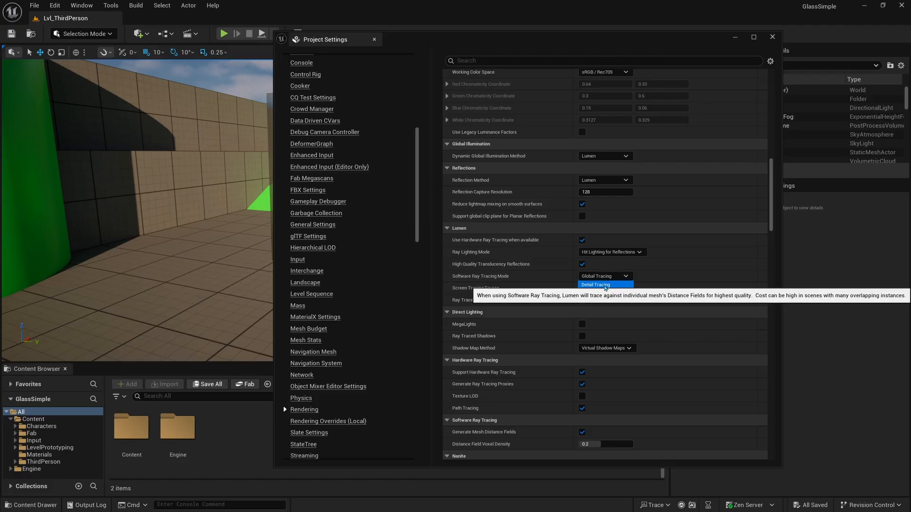
pyautogui.click(605, 285)
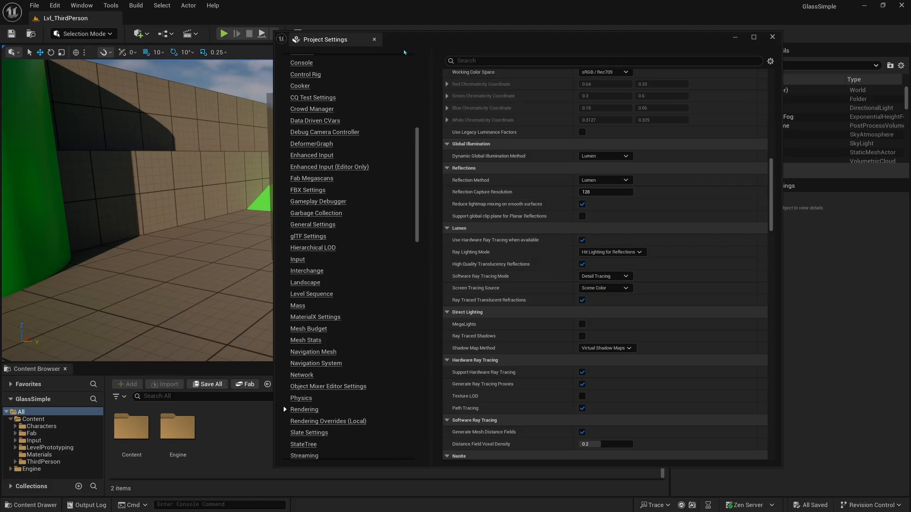
pyautogui.click(374, 41)
# - Select the PostProcessVolume and turn off its Ray Lighting Mode override under Lumen Global Illumination
pyautogui.moveTo(461, 156); pyautogui.dragTo(477, 153, button='right')
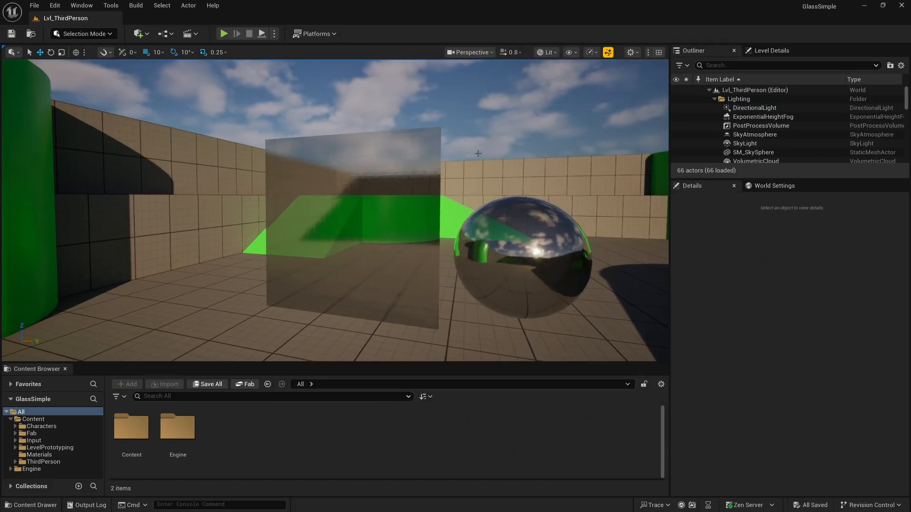
pyautogui.click(759, 126)
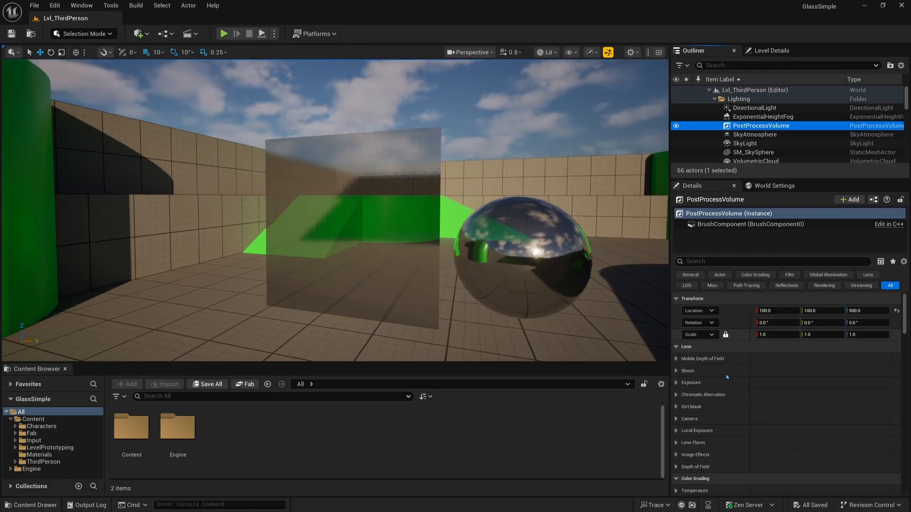
pyautogui.scroll(-10, 727, 380)
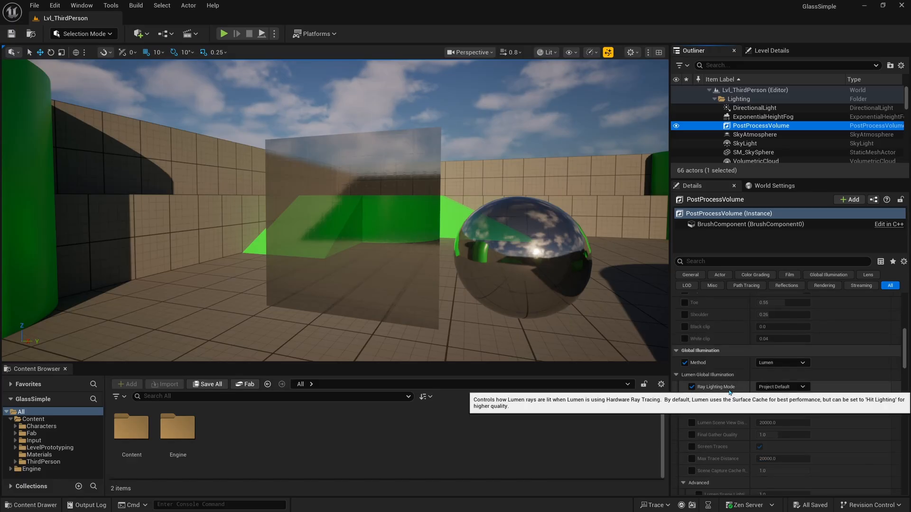
pyautogui.scroll(-1, 729, 393)
pyautogui.click(691, 373)
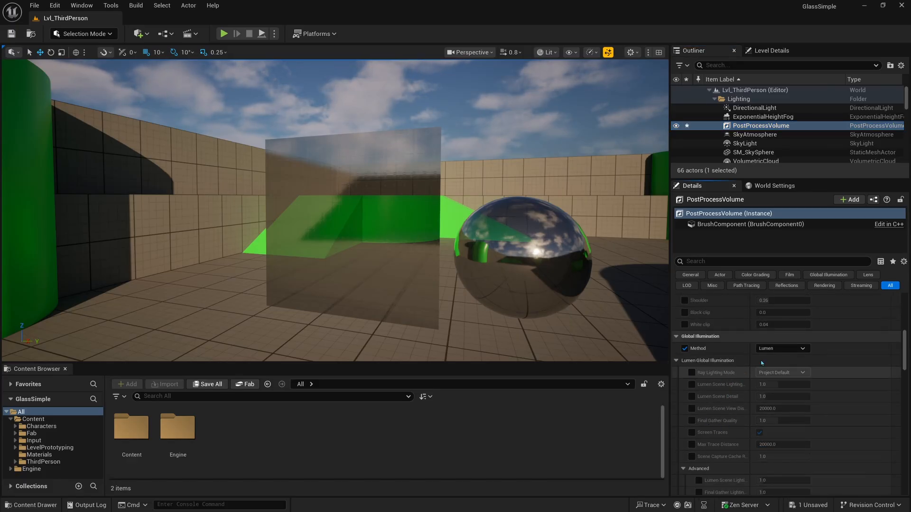
# - Keep the Lumen global illumination Method override on and set Final Gather Quality to 2.0 for the PostProcessVolume
pyautogui.scroll(-2, 722, 378)
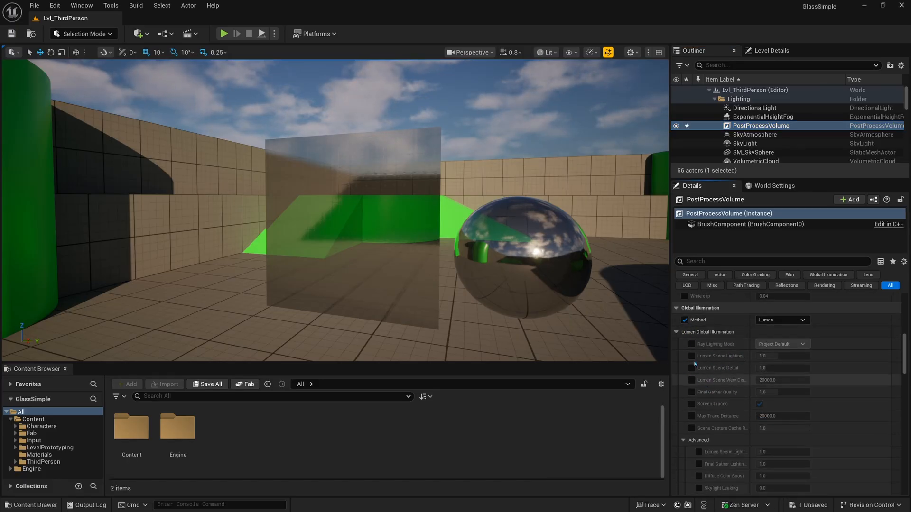
pyautogui.click(685, 320)
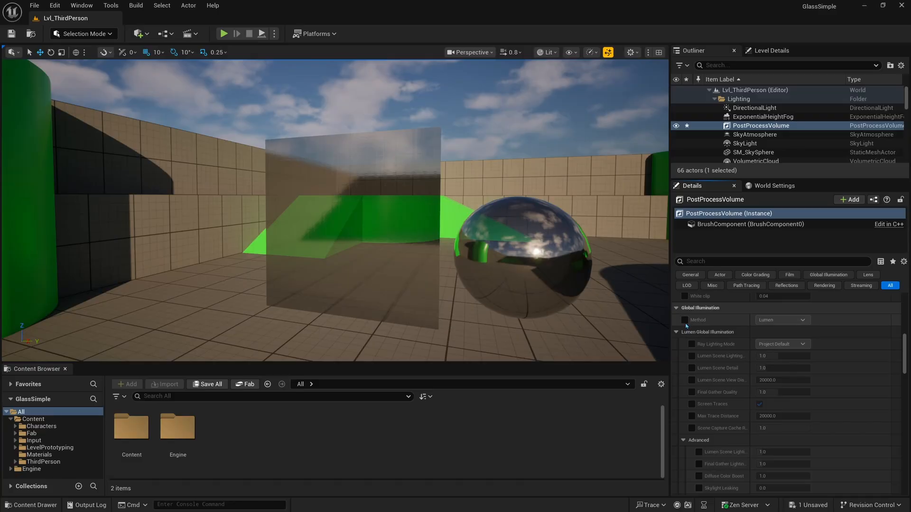
pyautogui.click(685, 320)
pyautogui.scroll(-1, 707, 379)
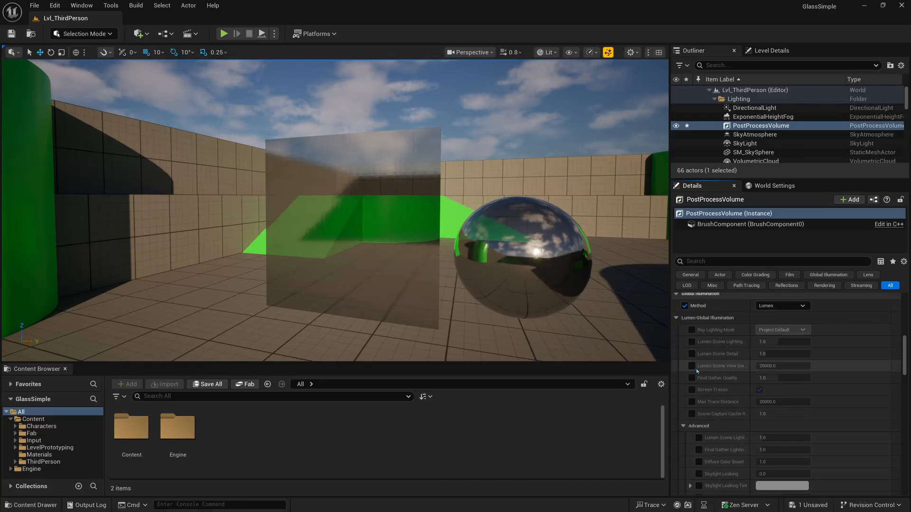
pyautogui.scroll(-1, 714, 391)
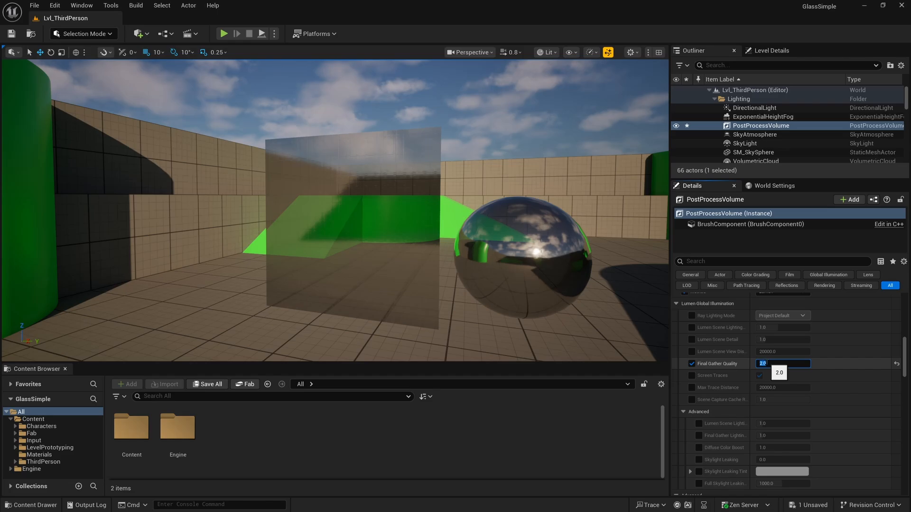
pyautogui.click(832, 348)
pyautogui.scroll(-1, 722, 388)
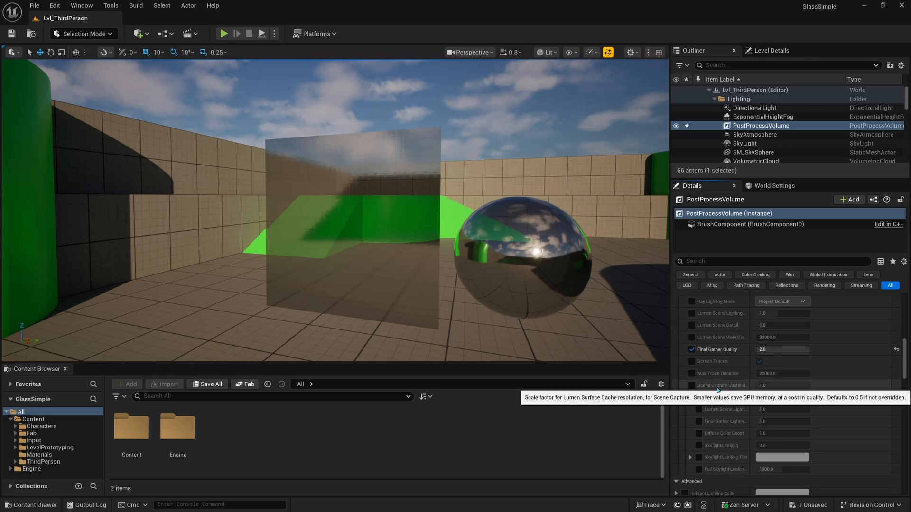
# - Enable High Quality Translucency Reflections under the volume's Lumen Reflections and set the reflection Quality to 3.0
pyautogui.scroll(-4, 718, 390)
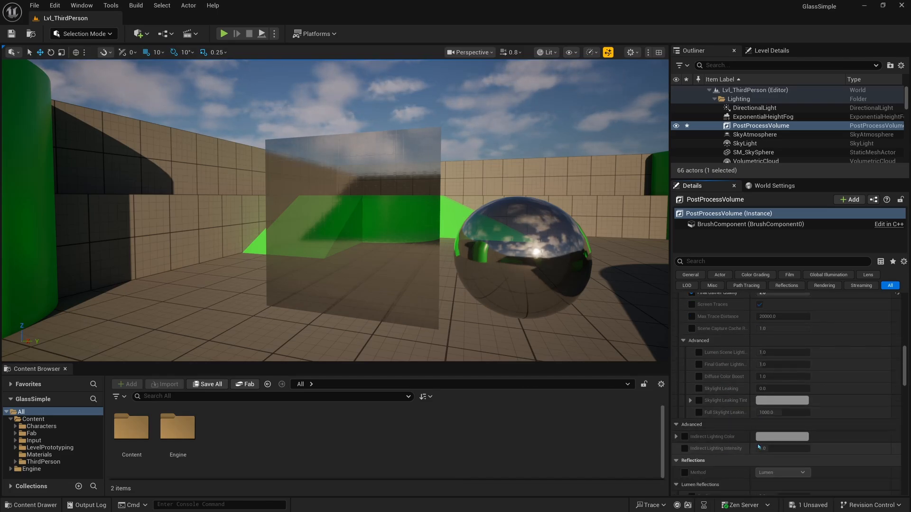
pyautogui.scroll(-9, 730, 428)
pyautogui.click(692, 392)
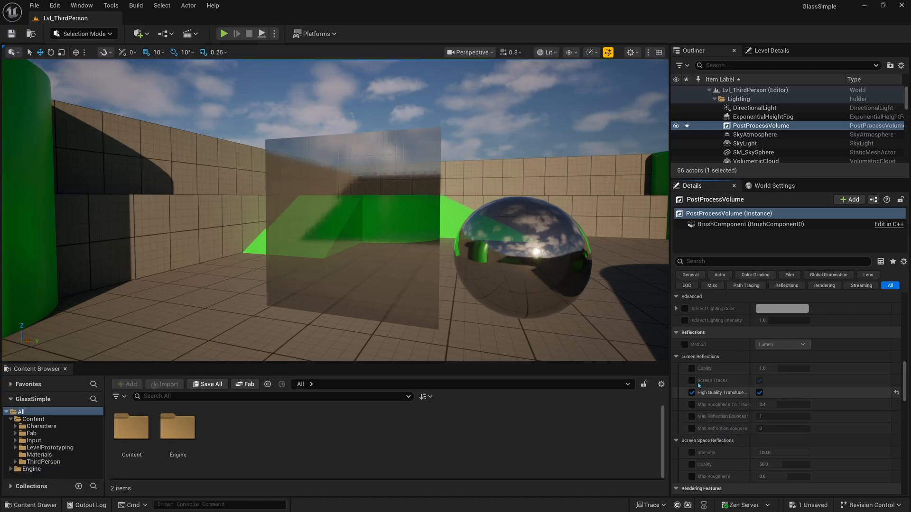
pyautogui.moveTo(778, 369); pyautogui.dragTo(844, 376)
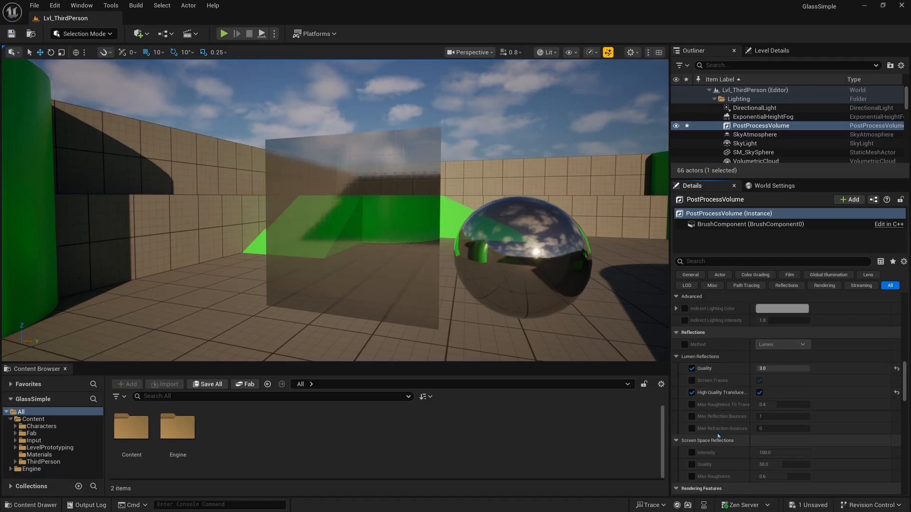
pyautogui.scroll(-1, 759, 381)
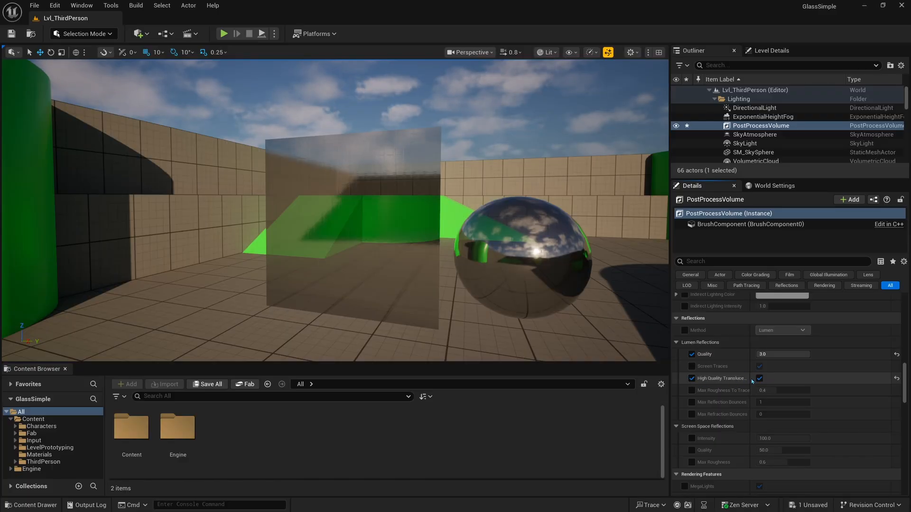
pyautogui.scroll(-1, 721, 437)
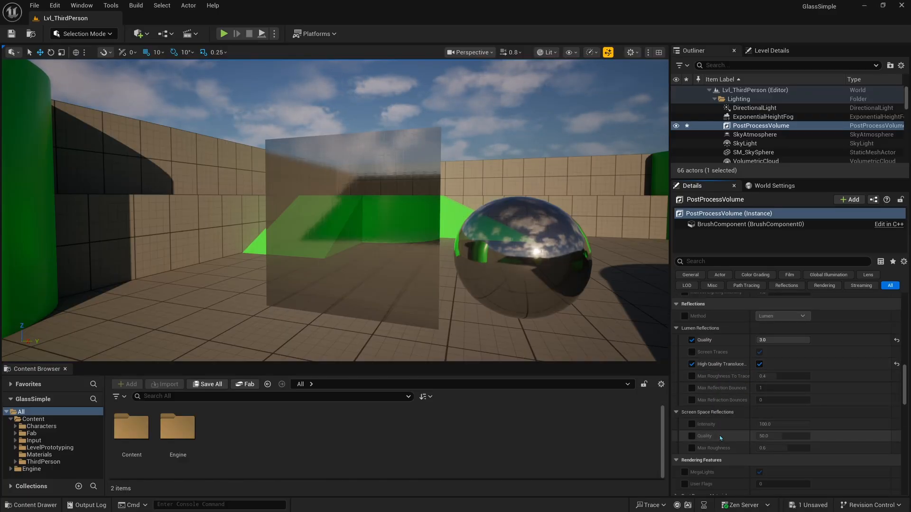
pyautogui.scroll(-1, 720, 437)
pyautogui.moveTo(751, 350); pyautogui.dragTo(781, 350)
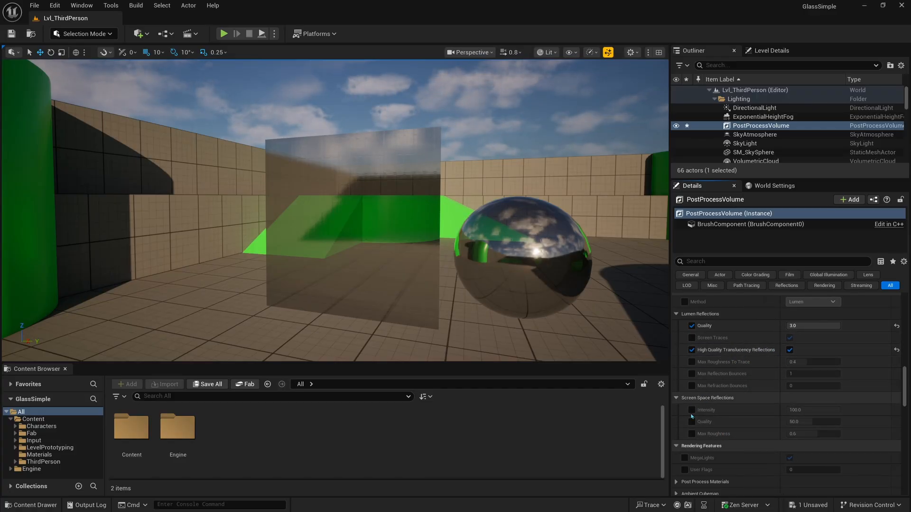
pyautogui.scroll(2, 730, 420)
# - Examine the reflections on the glass panel and sphere from several viewpoints in the level
pyautogui.moveTo(546, 303); pyautogui.dragTo(617, 303, button='right')
pyautogui.scroll(-1, 598, 304)
pyautogui.press('w')
pyautogui.press('w')
pyautogui.moveTo(521, 164); pyautogui.dragTo(407, 166, button='right')
pyautogui.scroll(-2, 521, 164)
pyautogui.moveTo(446, 198)
pyautogui.mouseDown(button='right')
pyautogui.moveTo(493, 161)
pyautogui.moveTo(393, 214)
pyautogui.moveTo(446, 198)
pyautogui.mouseUp(button='right')
pyautogui.press('d')
pyautogui.press('s')
# - Play the level full screen and move the character around the glass panel and sphere to inspect their reflections
pyautogui.hotkey('alt', 'p')
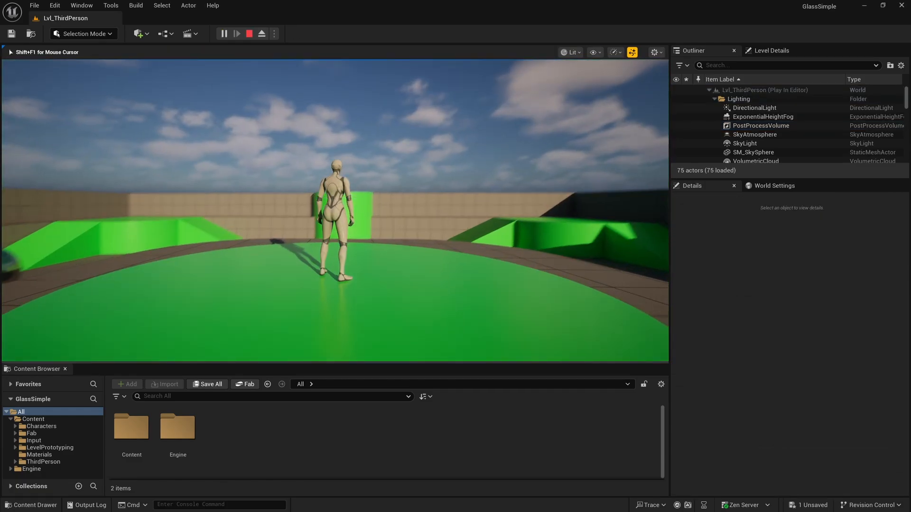
pyautogui.press('F11')
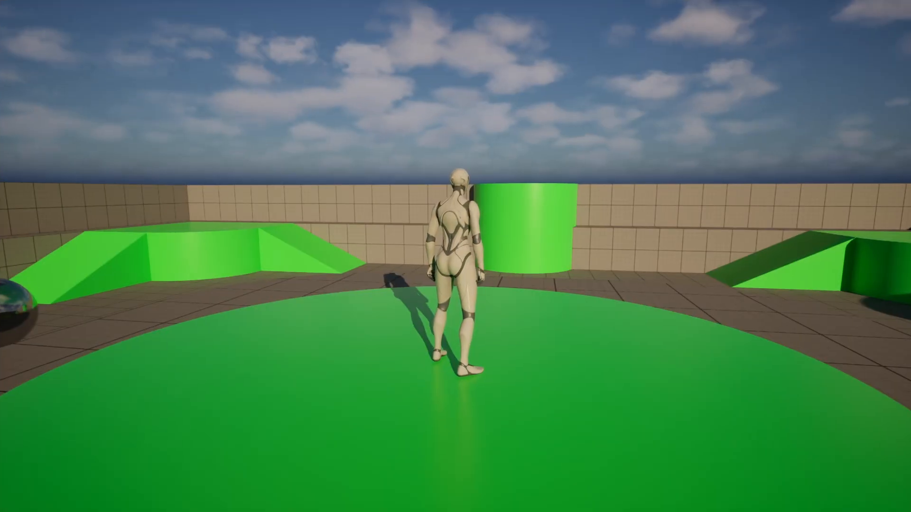
pyautogui.press('a')
pyautogui.press('space')
pyautogui.press('w')
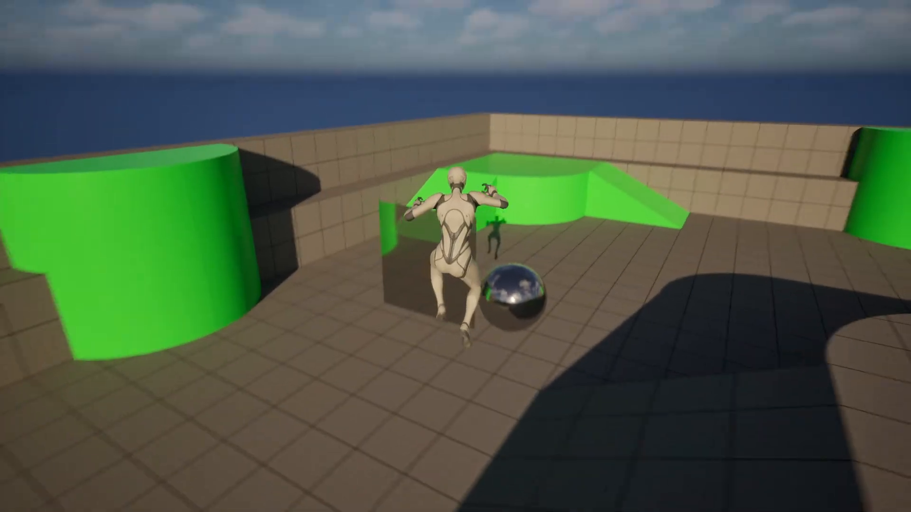
pyautogui.press('w')
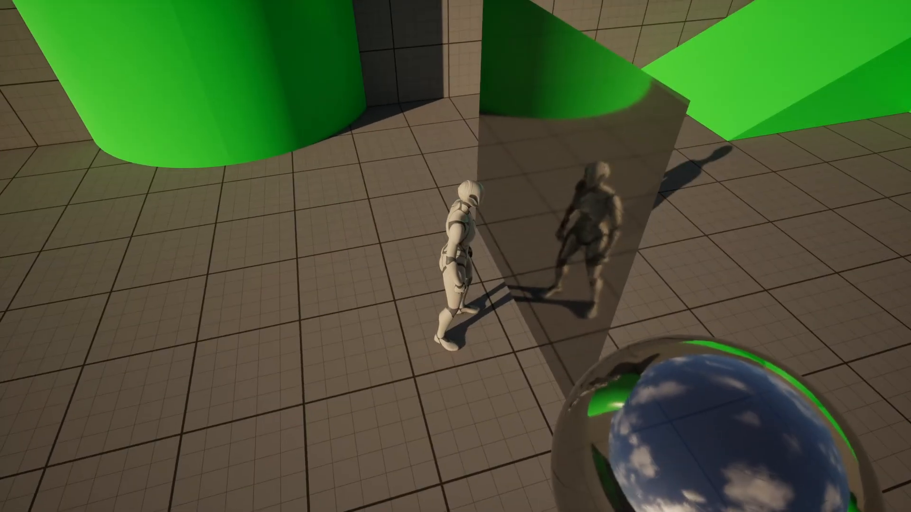
pyautogui.press('d')
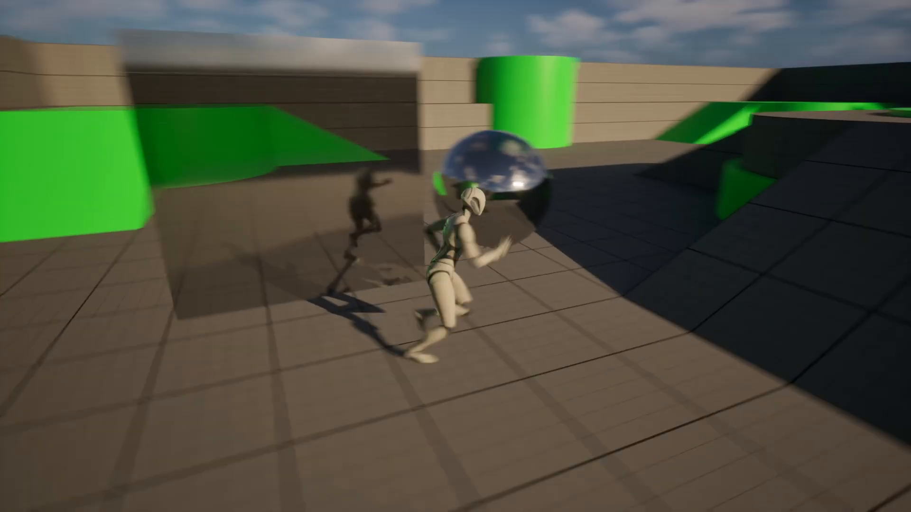
pyautogui.press('a')
pyautogui.press('w')
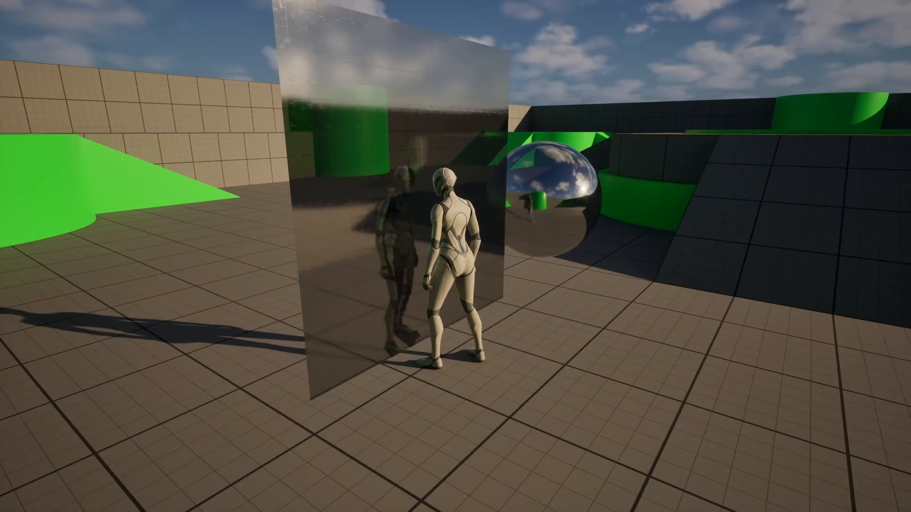
pyautogui.press('s')
pyautogui.press('d')
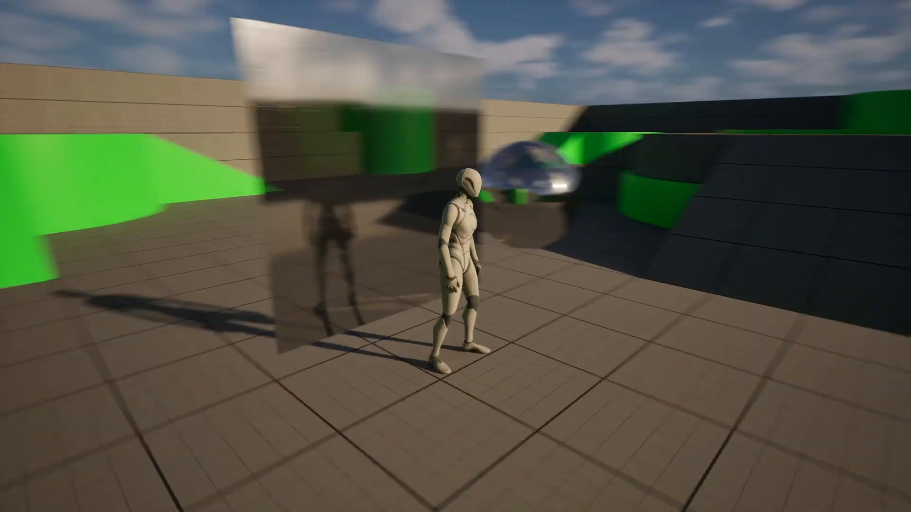
pyautogui.press('s')
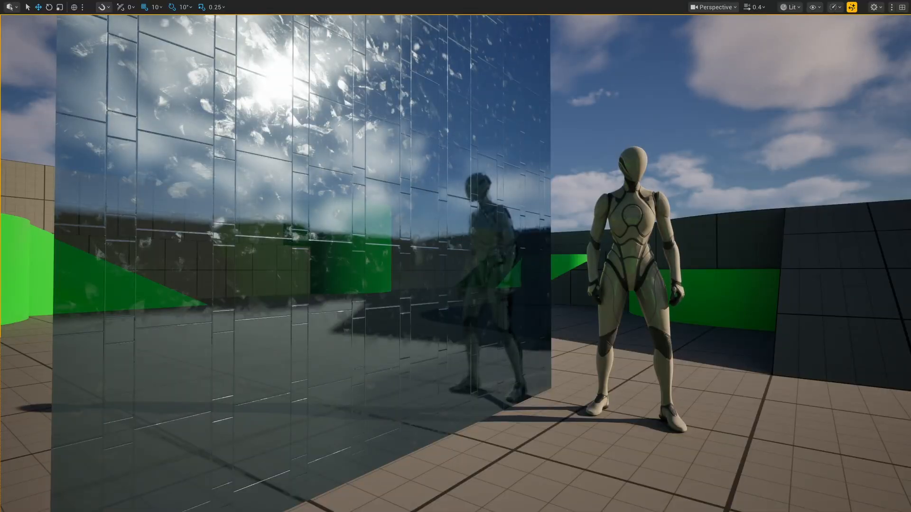